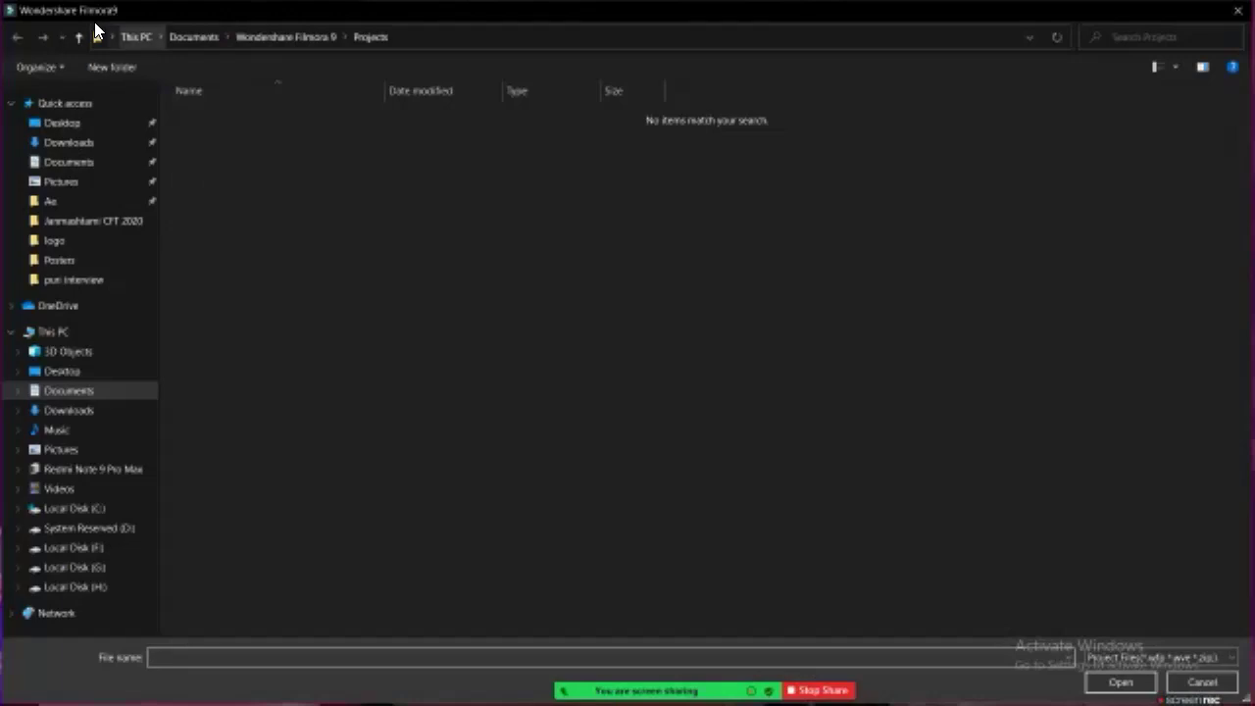
Step: Look through the Documents folder in the project-opening dialog and close the dialog without opening a project
{"action": "left_click", "coordinate": [192, 37]}
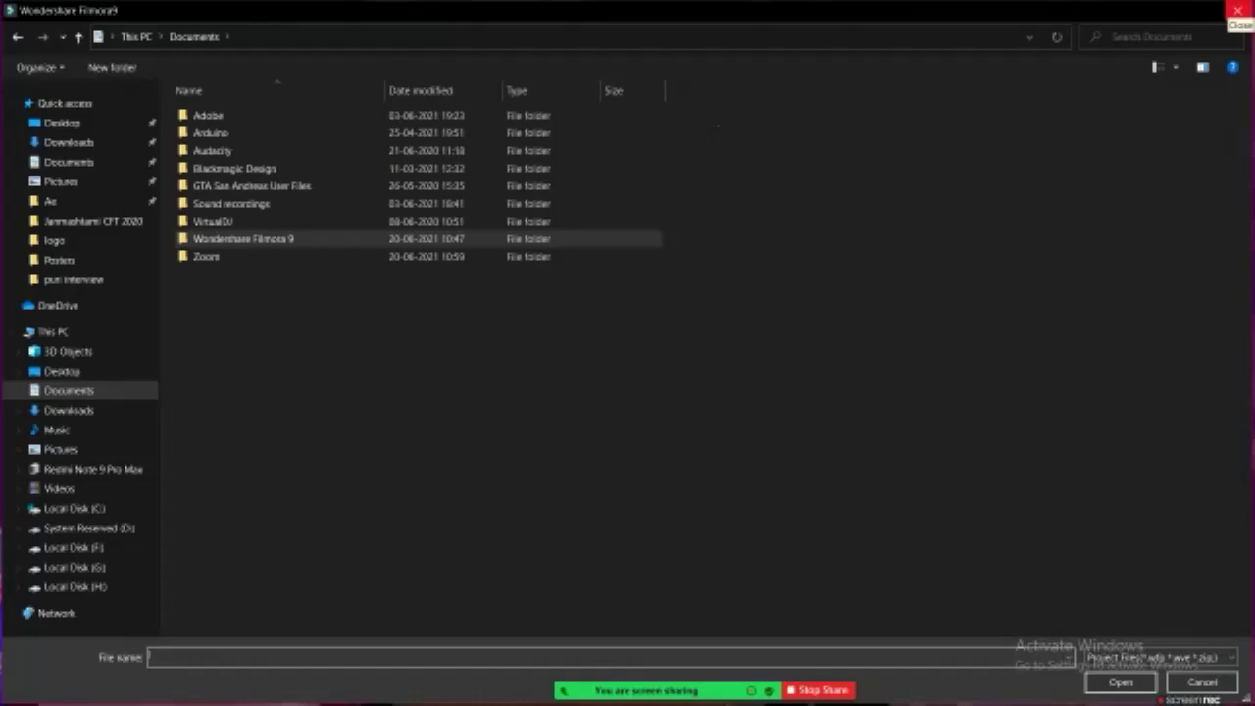
{"action": "left_click", "coordinate": [1239, 10]}
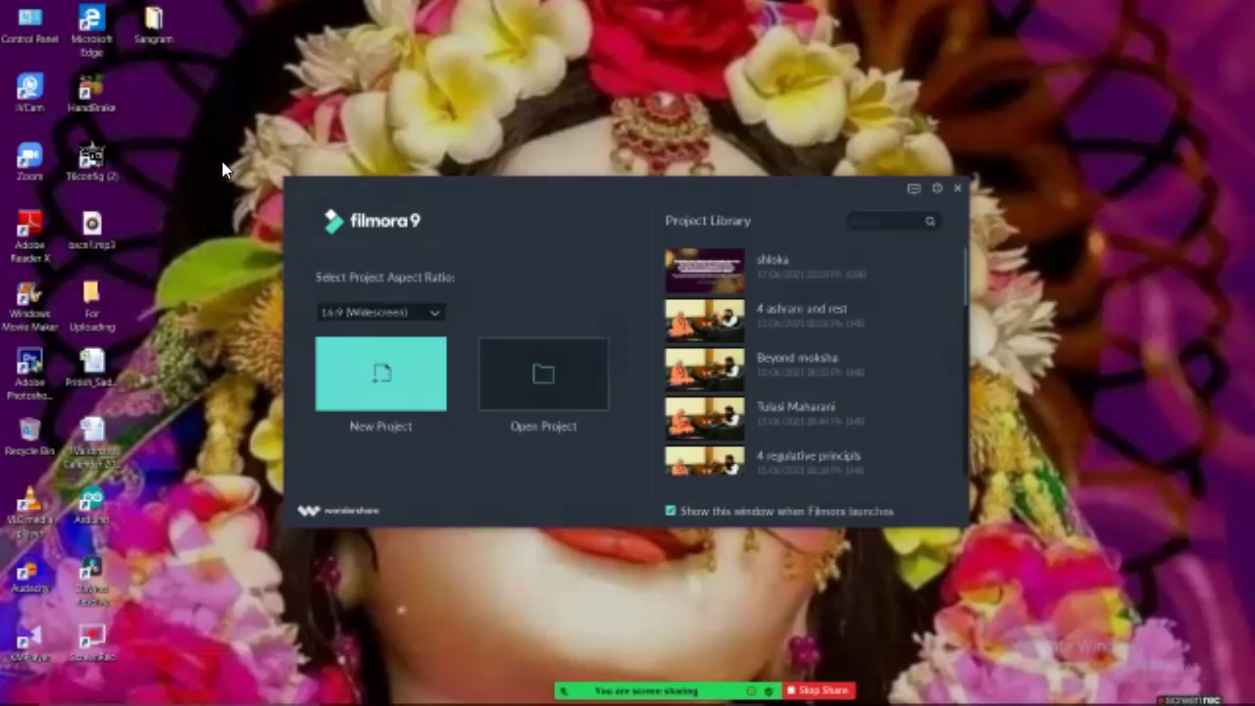
Step: Review the available project aspect ratios, from 16:9 (Widescreen) through 21:9 (Cinema)
{"action": "key", "text": "space"}
{"action": "key", "text": "Down"}
{"action": "key", "text": "Down"}
{"action": "key", "text": "Down"}
{"action": "key", "text": "Down"}
{"action": "key", "text": "Down"}
{"action": "key", "text": "Down"}
{"action": "key", "text": "Up"}
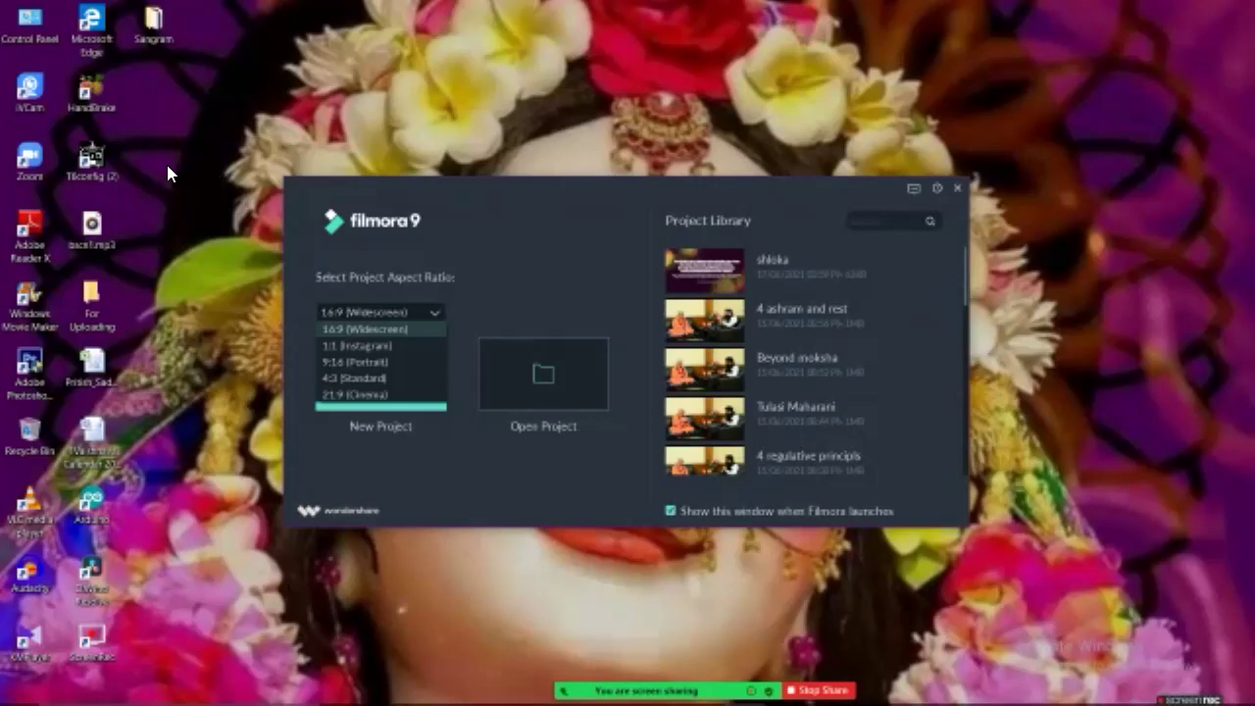
{"action": "key", "text": "Down"}
{"action": "key", "text": "Down"}
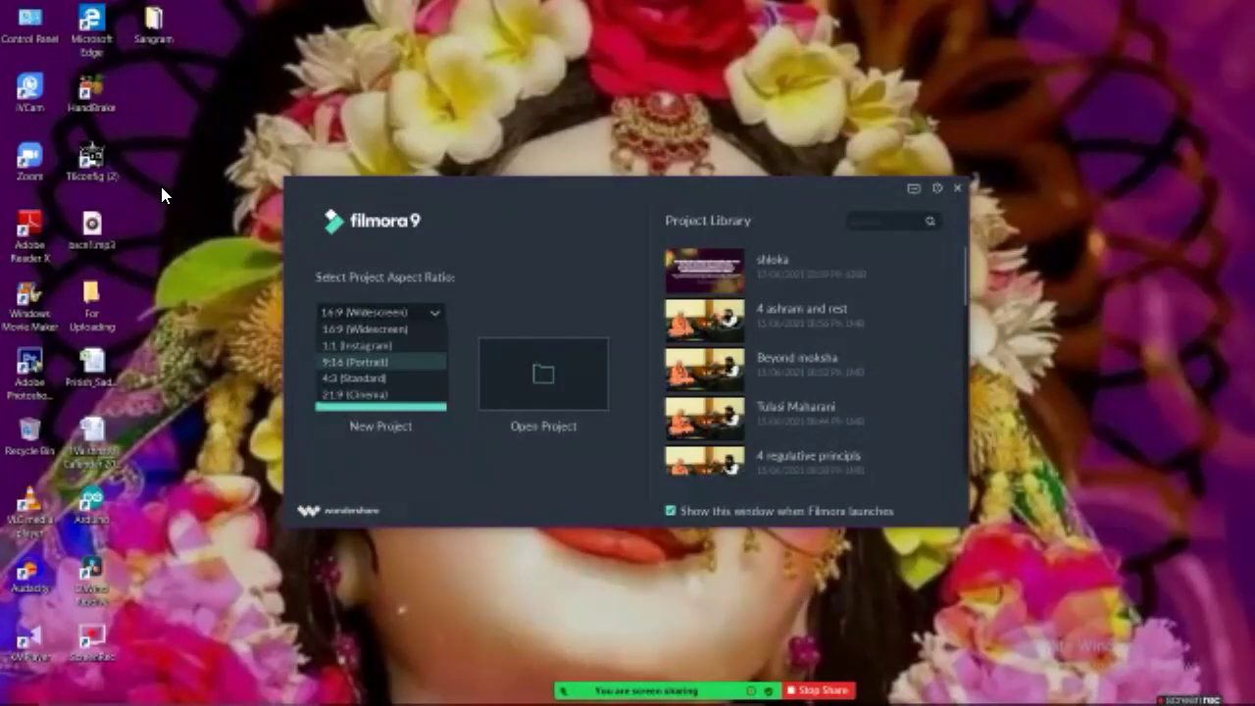
{"action": "key", "text": "Up"}
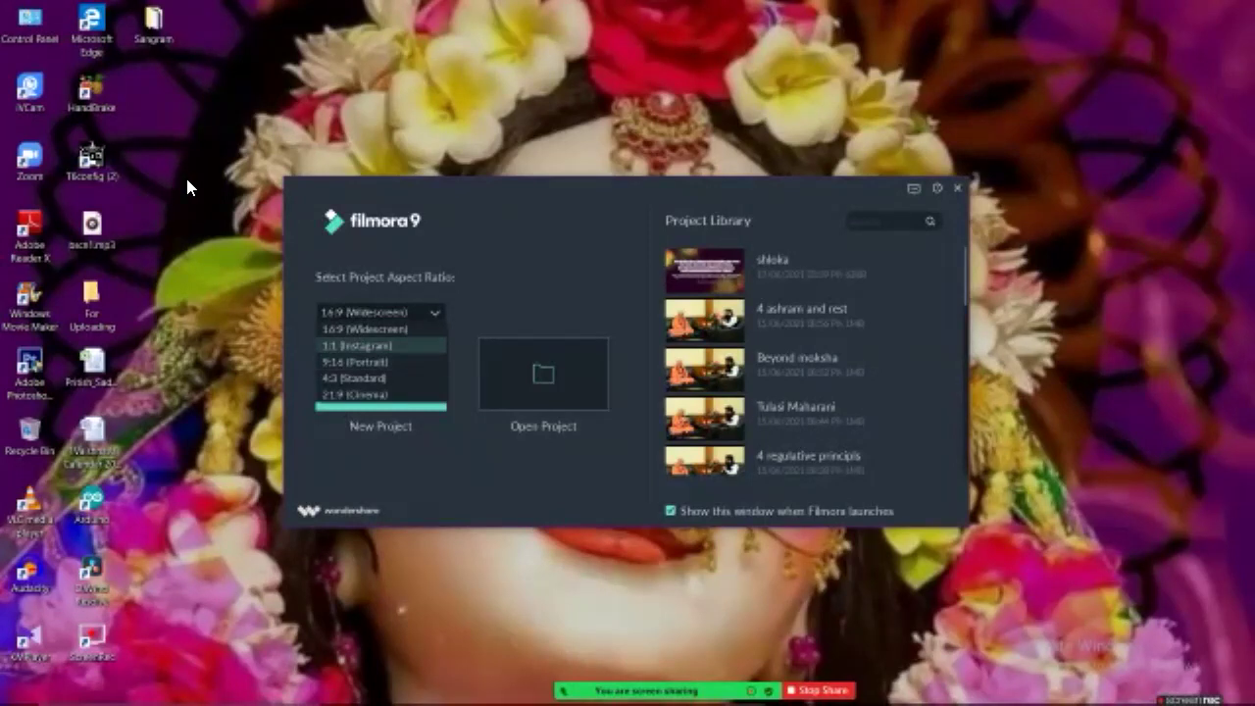
{"action": "key", "text": "Down"}
{"action": "key", "text": "Down"}
{"action": "key", "text": "Up"}
{"action": "key", "text": "Up"}
{"action": "key", "text": "Down"}
{"action": "key", "text": "Down"}
{"action": "key", "text": "Down"}
{"action": "key", "text": "Home"}
{"action": "key", "text": "End"}
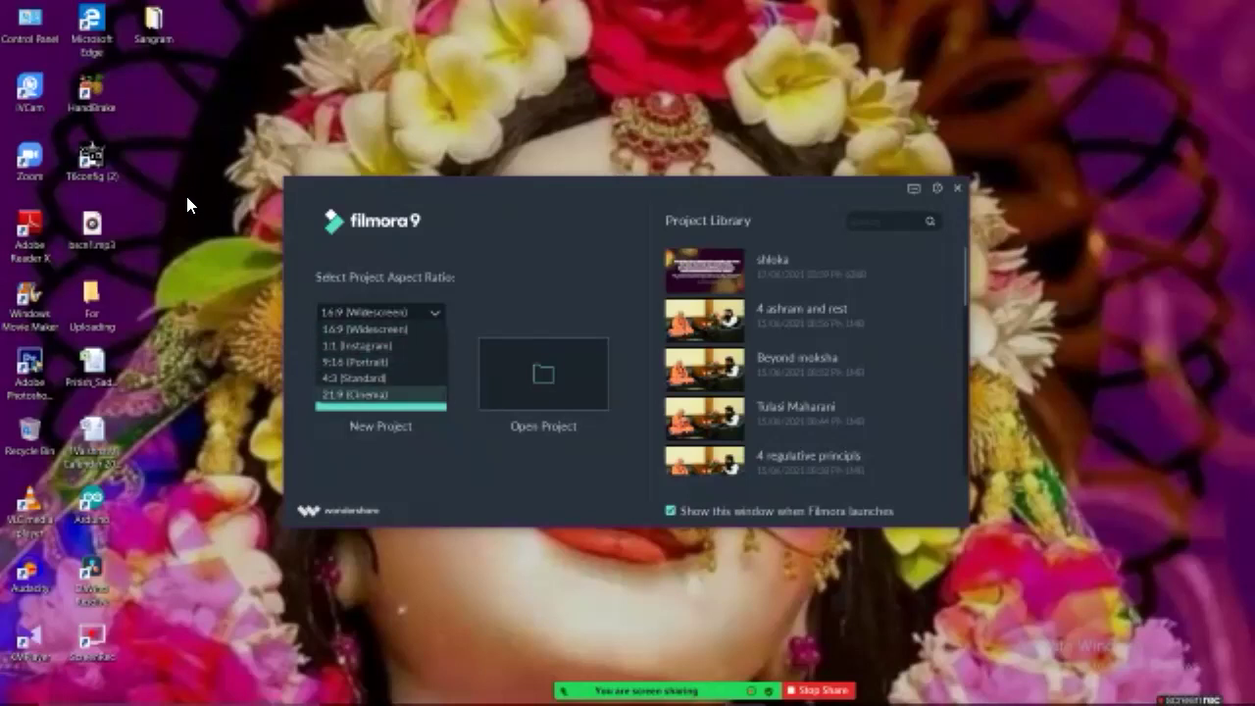
{"action": "key", "text": "Up"}
{"action": "key", "text": "Up"}
{"action": "key", "text": "Up"}
{"action": "key", "text": "Up"}
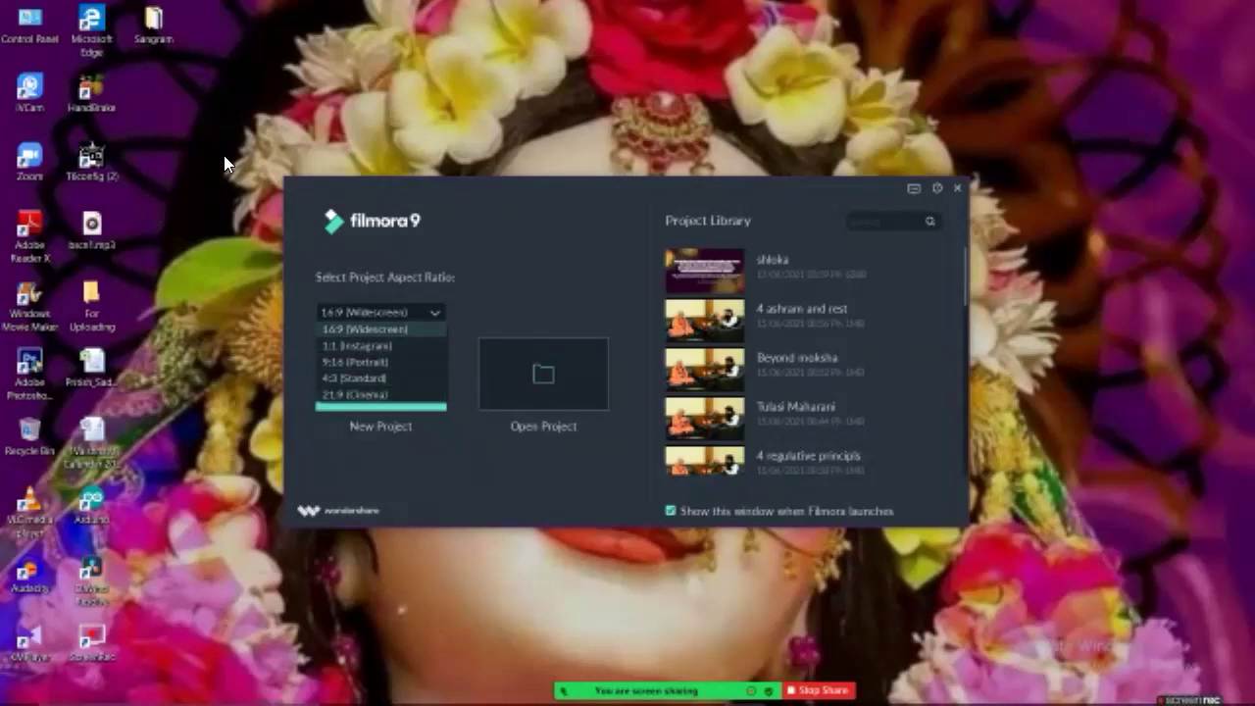
Step: Choose the 16:9 (Widescreen) aspect ratio, create a new project and dismiss the Message Center
{"action": "key", "text": "Return"}
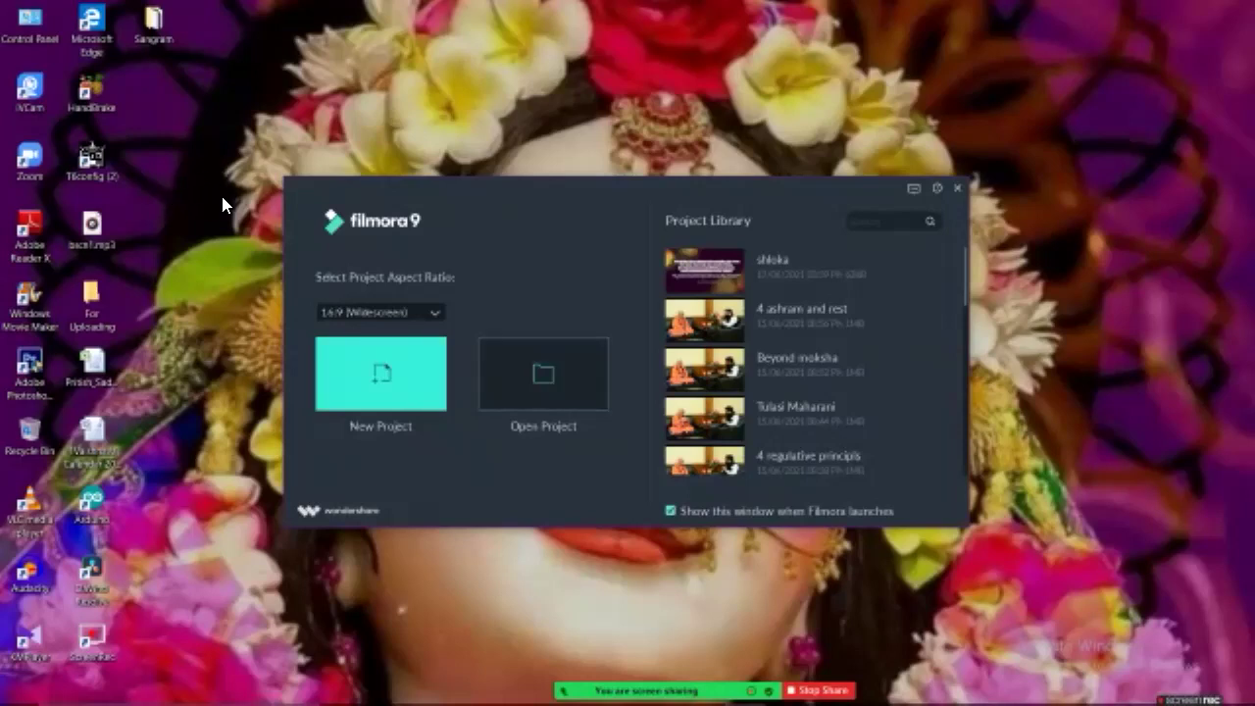
{"action": "key", "text": "Return"}
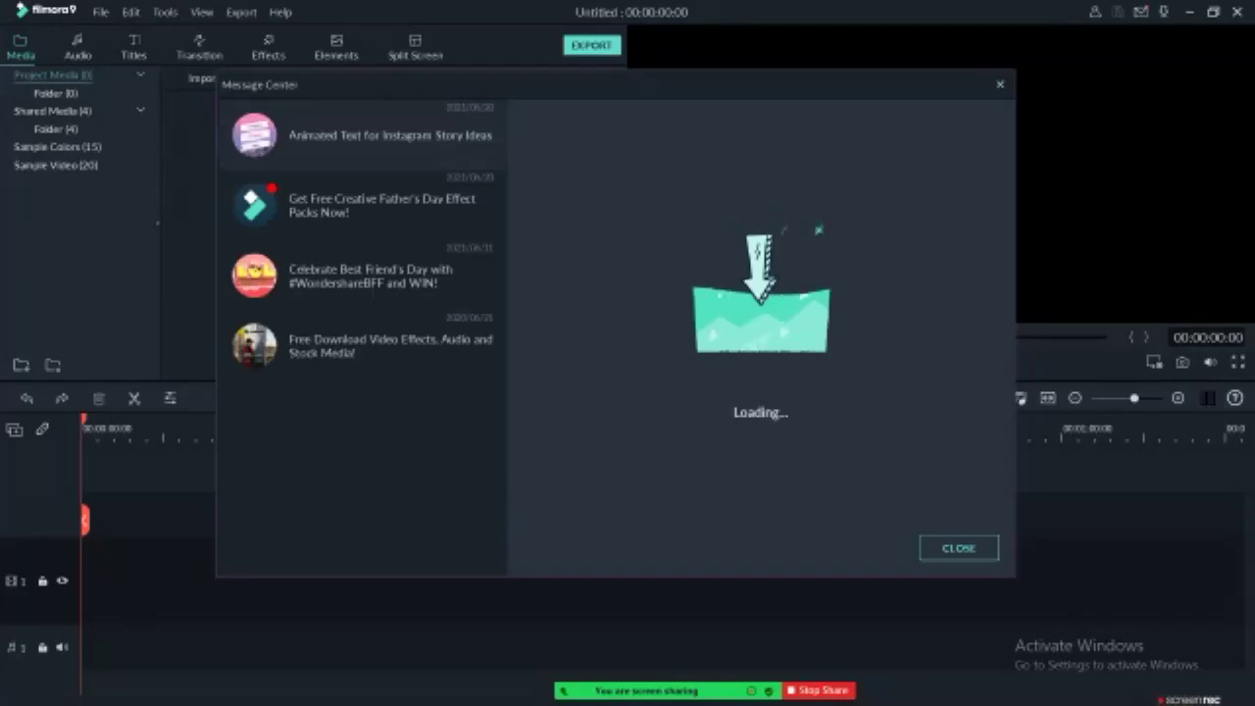
{"action": "key", "text": "Escape"}
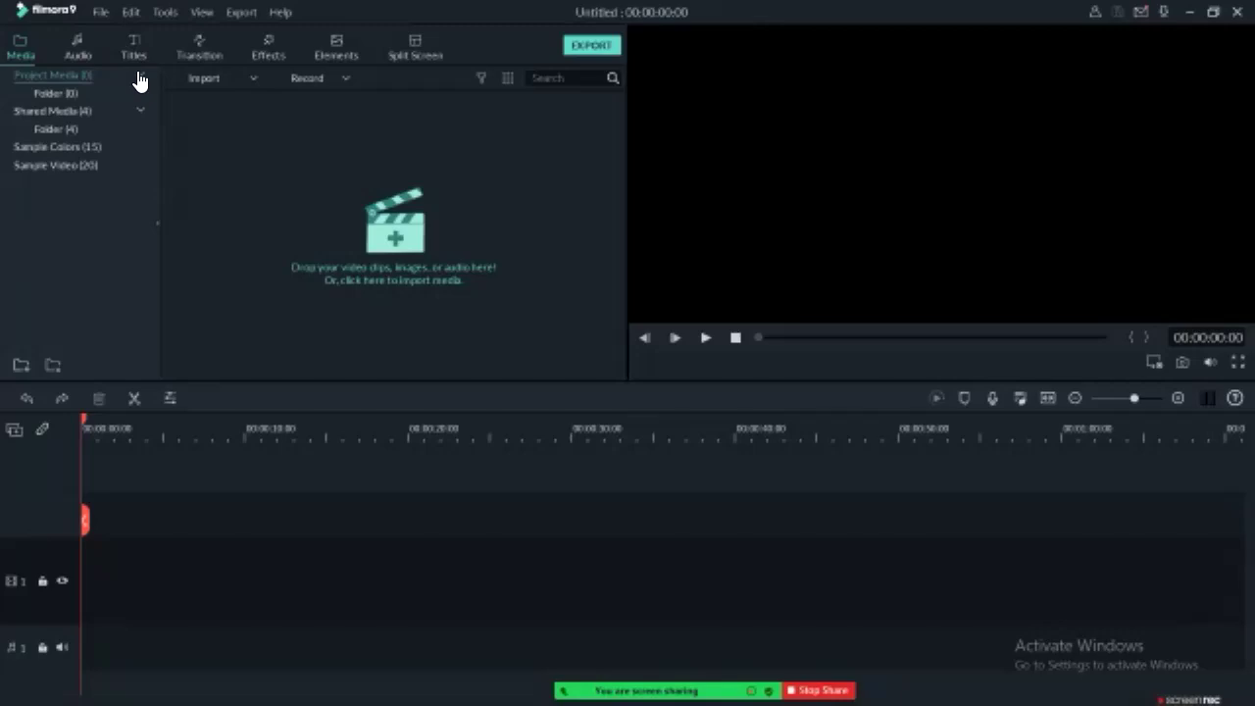
{"action": "key", "text": "ctrl+i"}
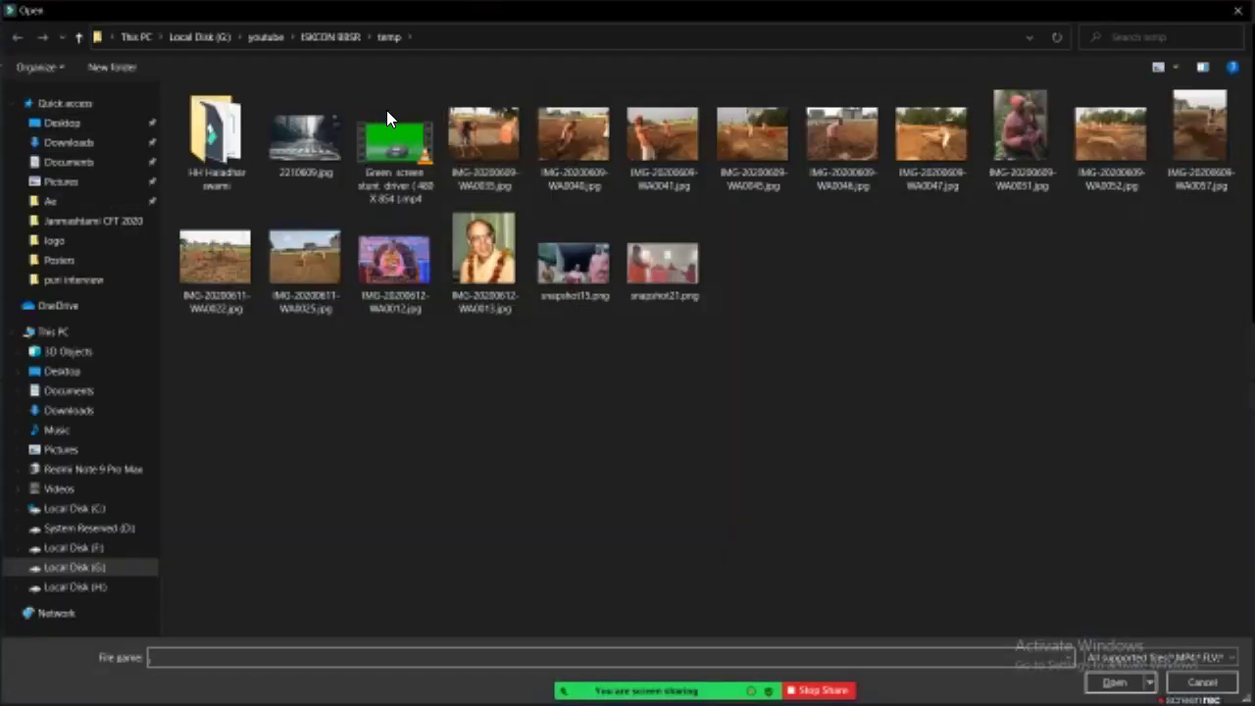
{"action": "key", "text": "End"}
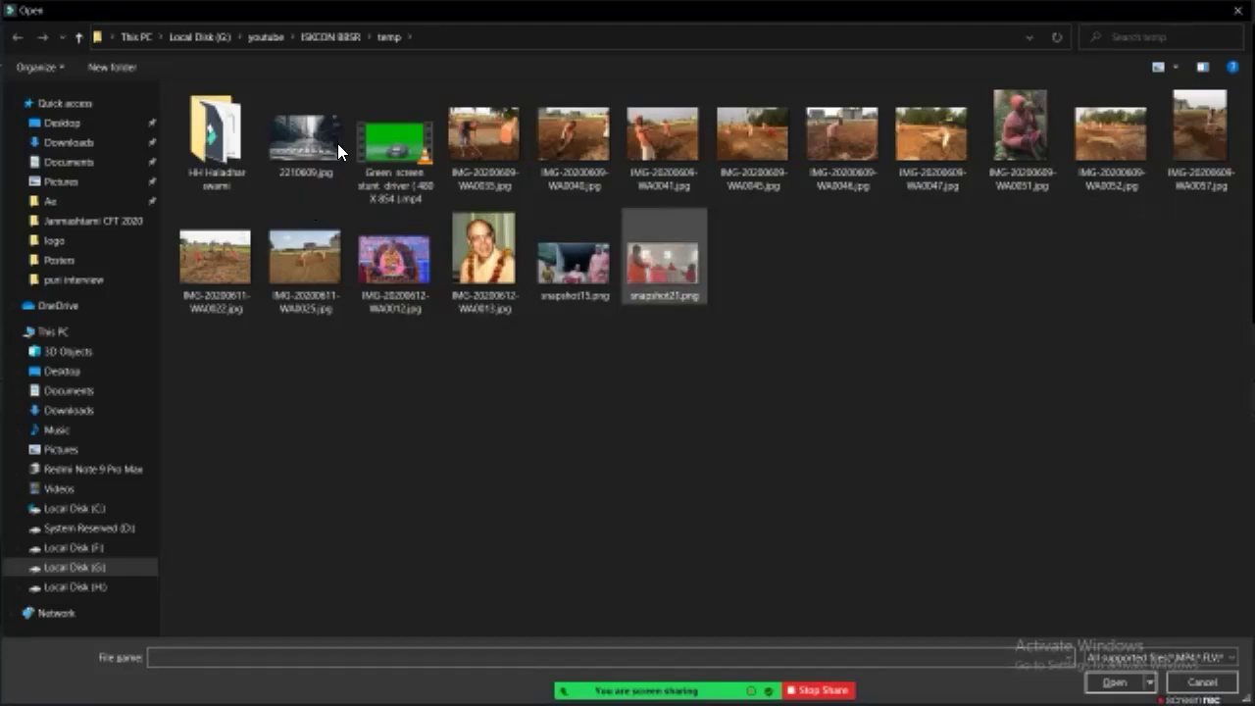
{"action": "key", "text": "shift+Left"}
{"action": "key", "text": "shift+Left"}
{"action": "key", "text": "shift+Left"}
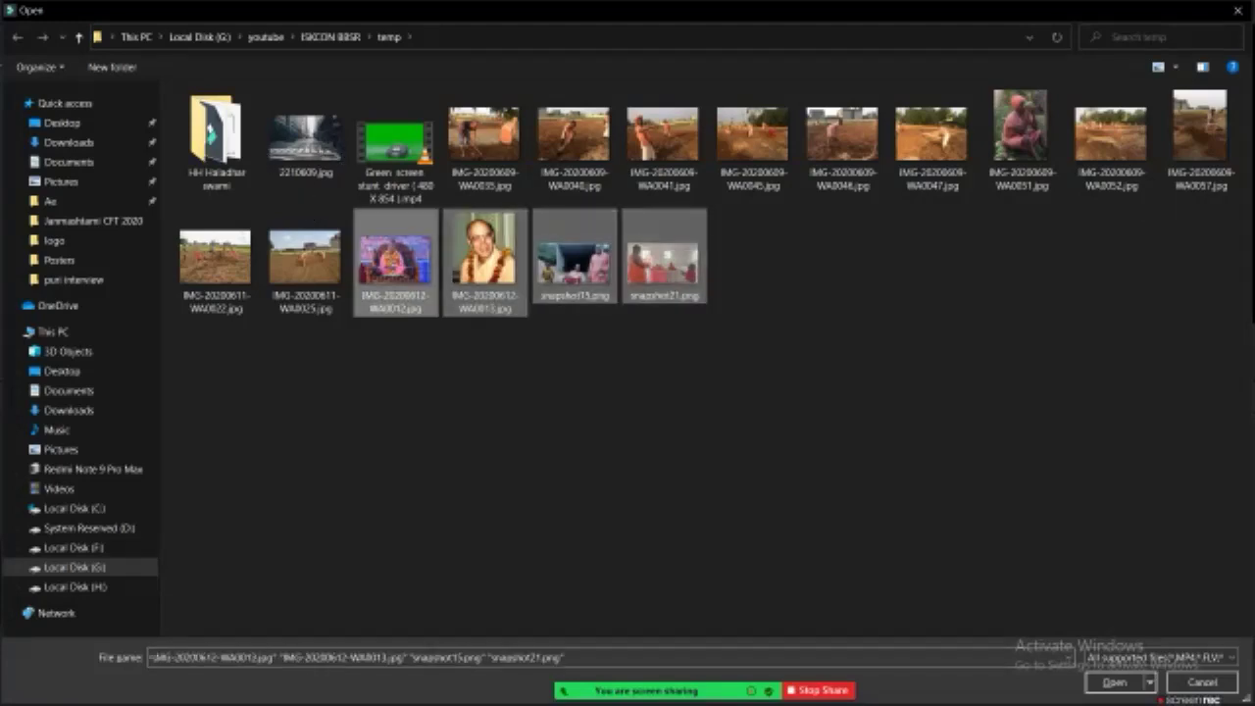
{"action": "left_click", "coordinate": [765, 392]}
{"action": "left_click", "coordinate": [1238, 11]}
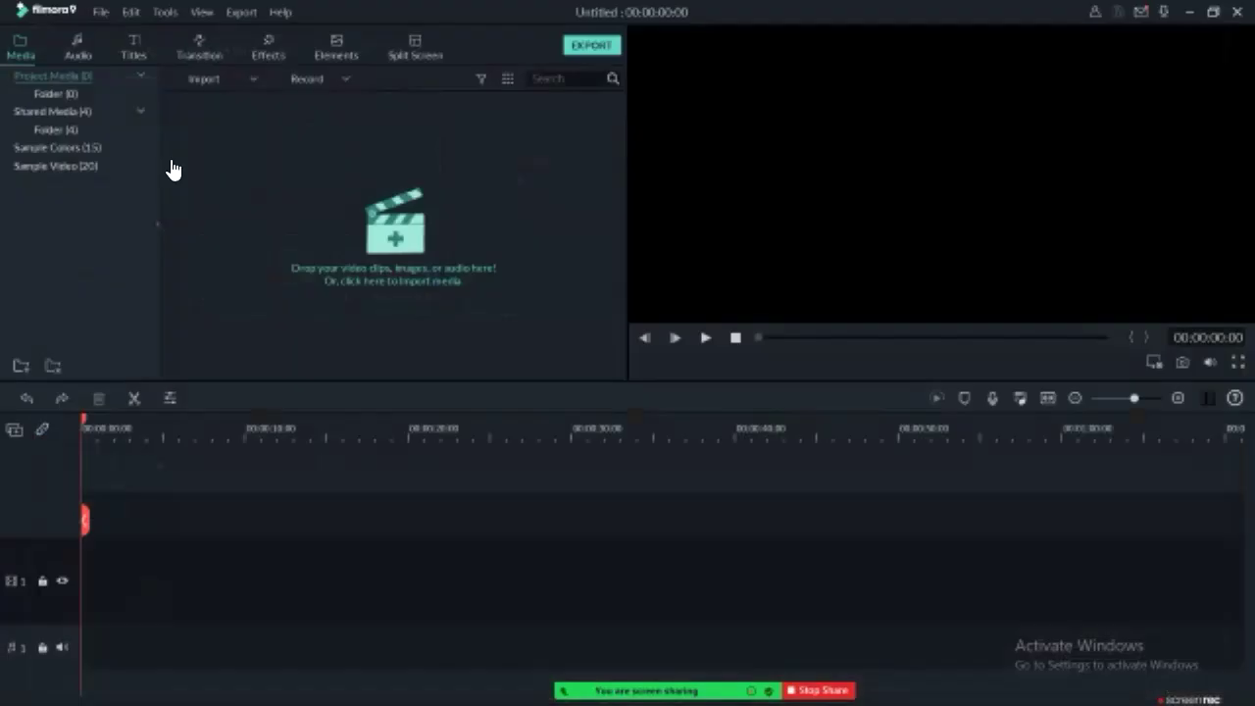
{"action": "left_click", "coordinate": [133, 56]}
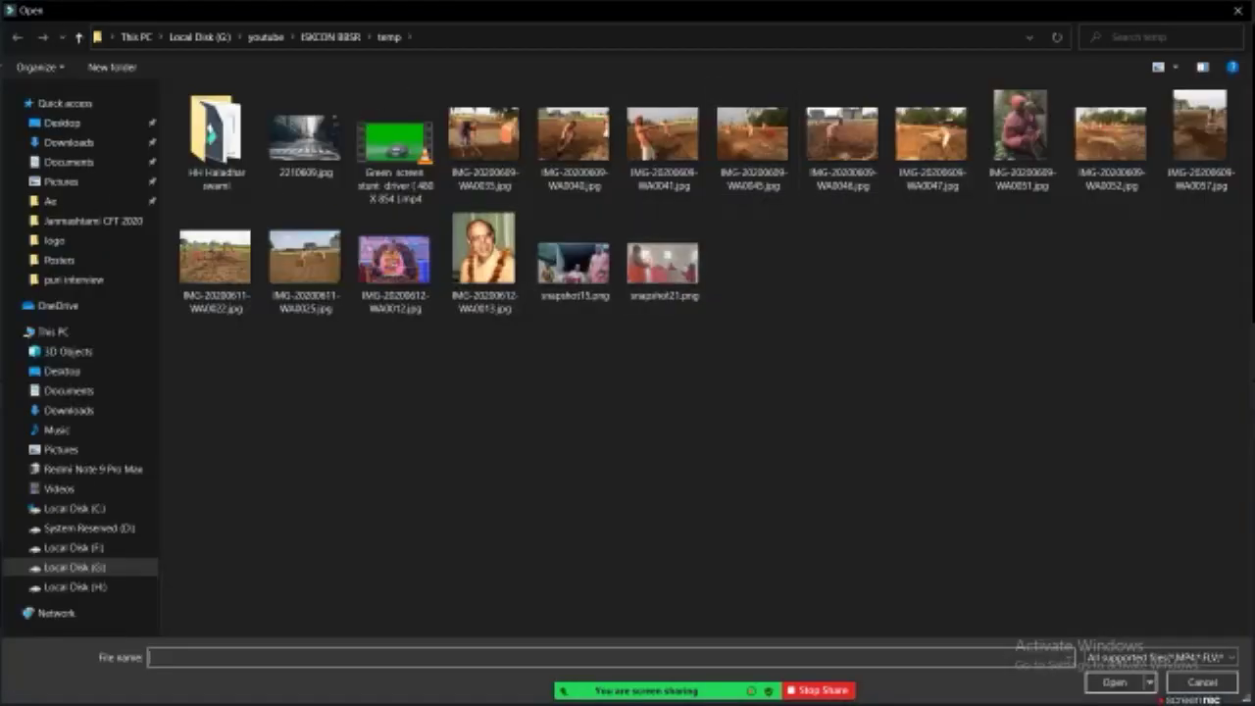
{"action": "key", "text": "ctrl+a"}
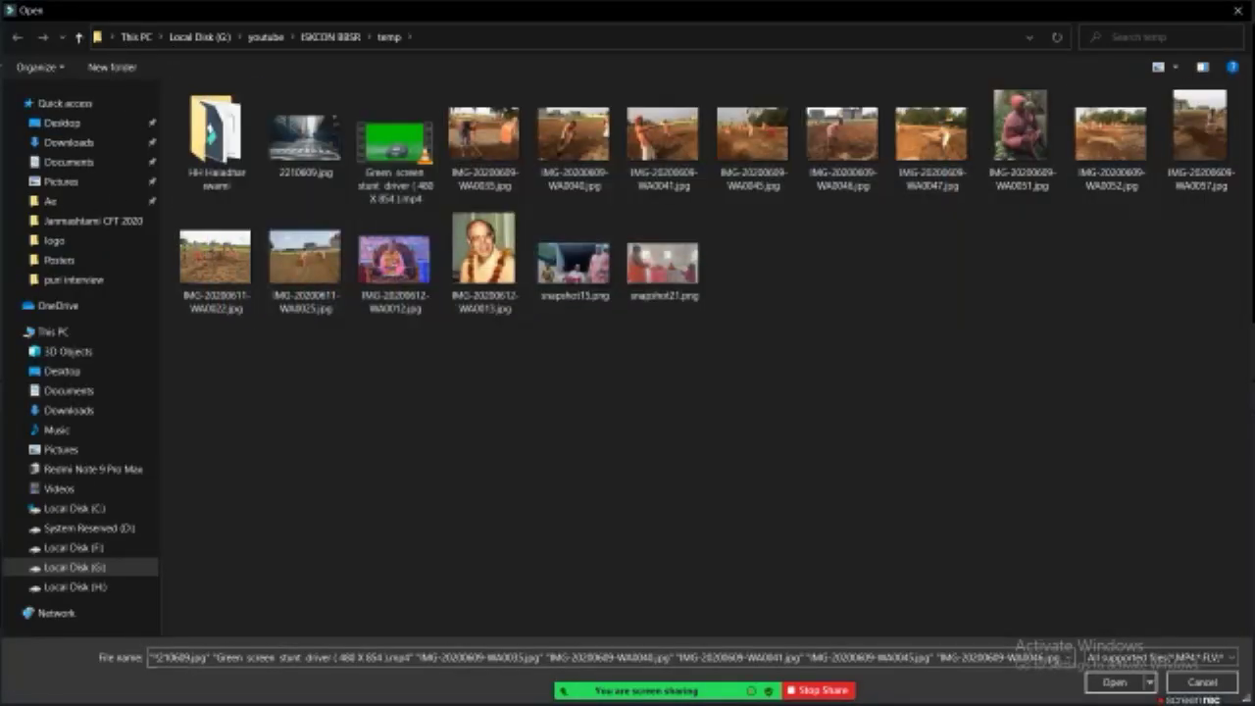
{"action": "left_click", "coordinate": [1203, 682]}
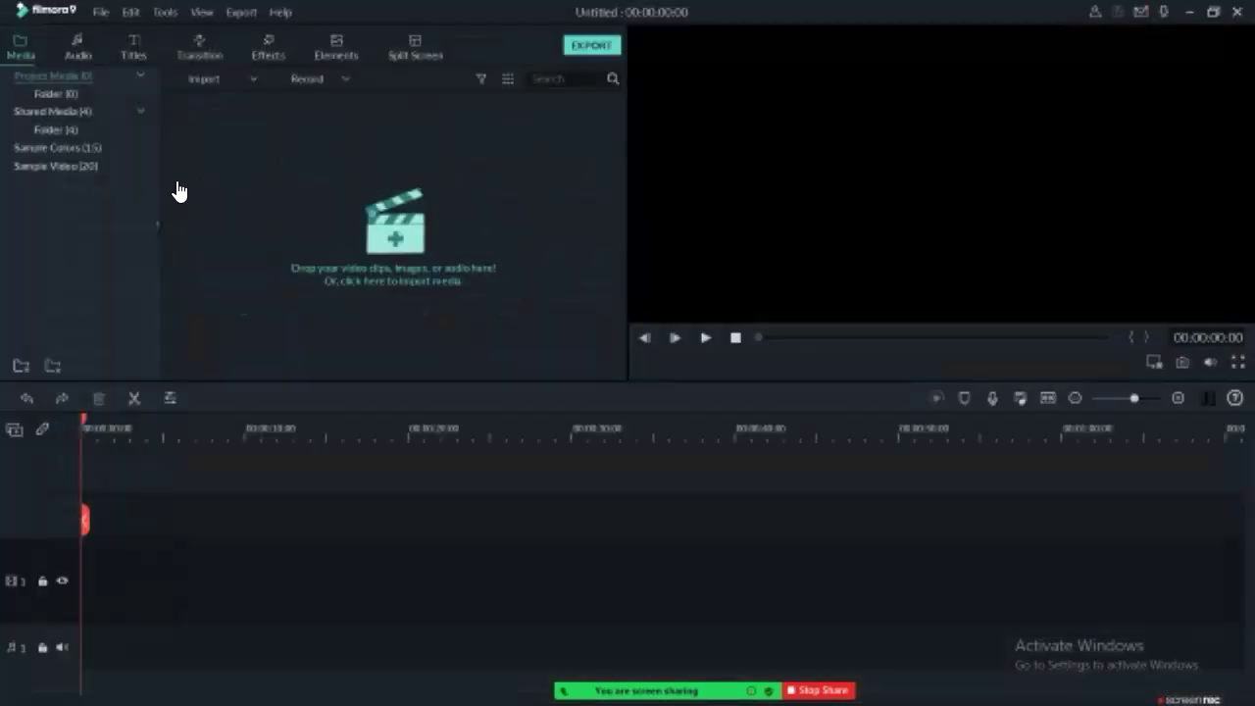
Step: Import the image IMG-20200612-WA0013.jpg from the temp folder into the project media
{"action": "key", "text": "ctrl+i"}
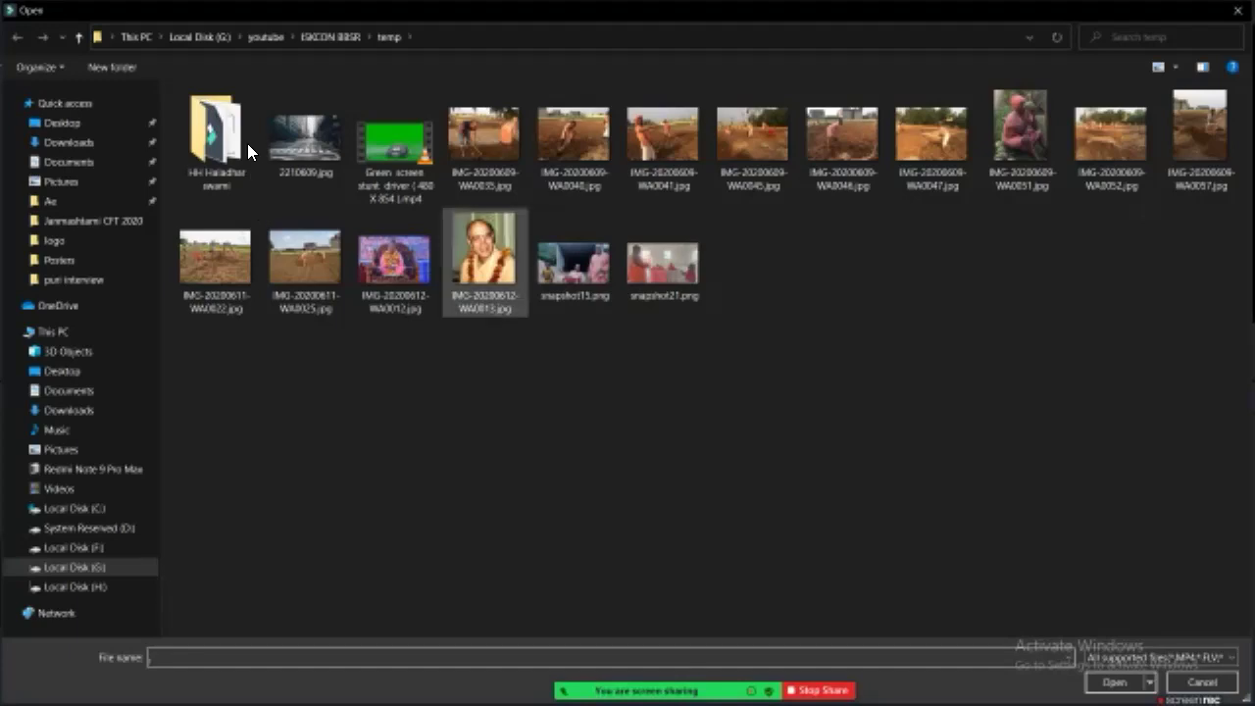
{"action": "left_click", "coordinate": [494, 263]}
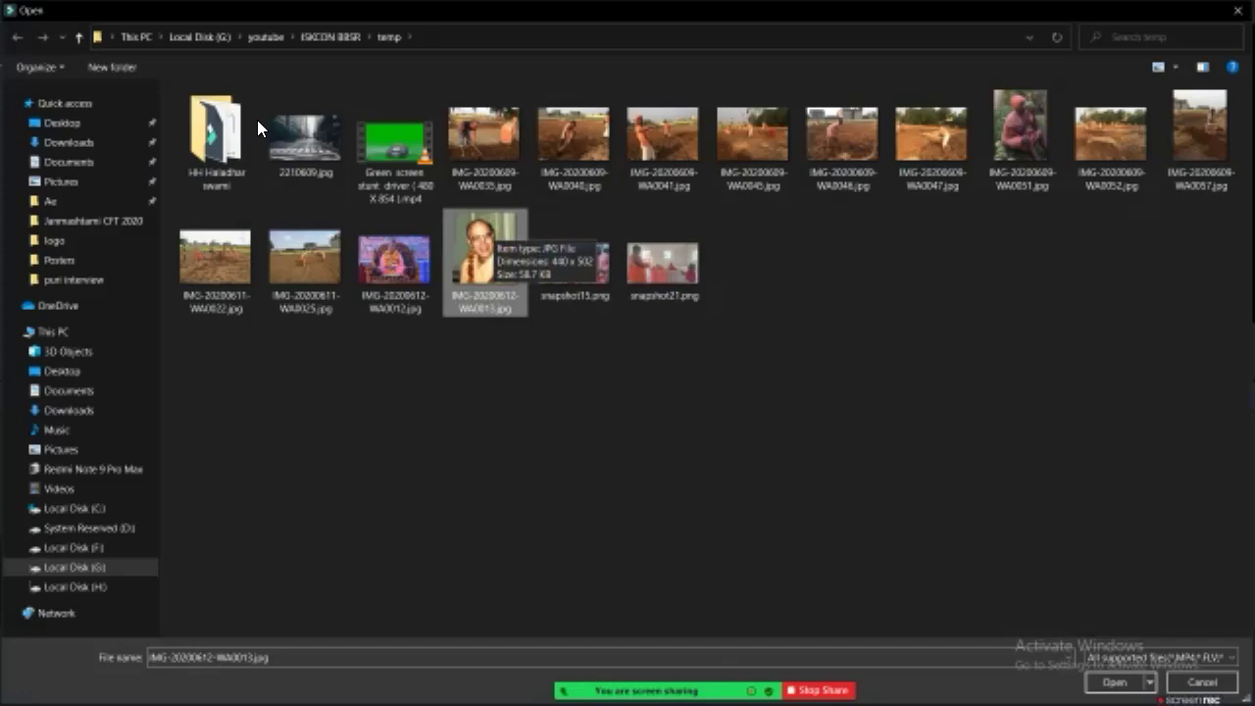
{"action": "left_click", "coordinate": [1115, 683]}
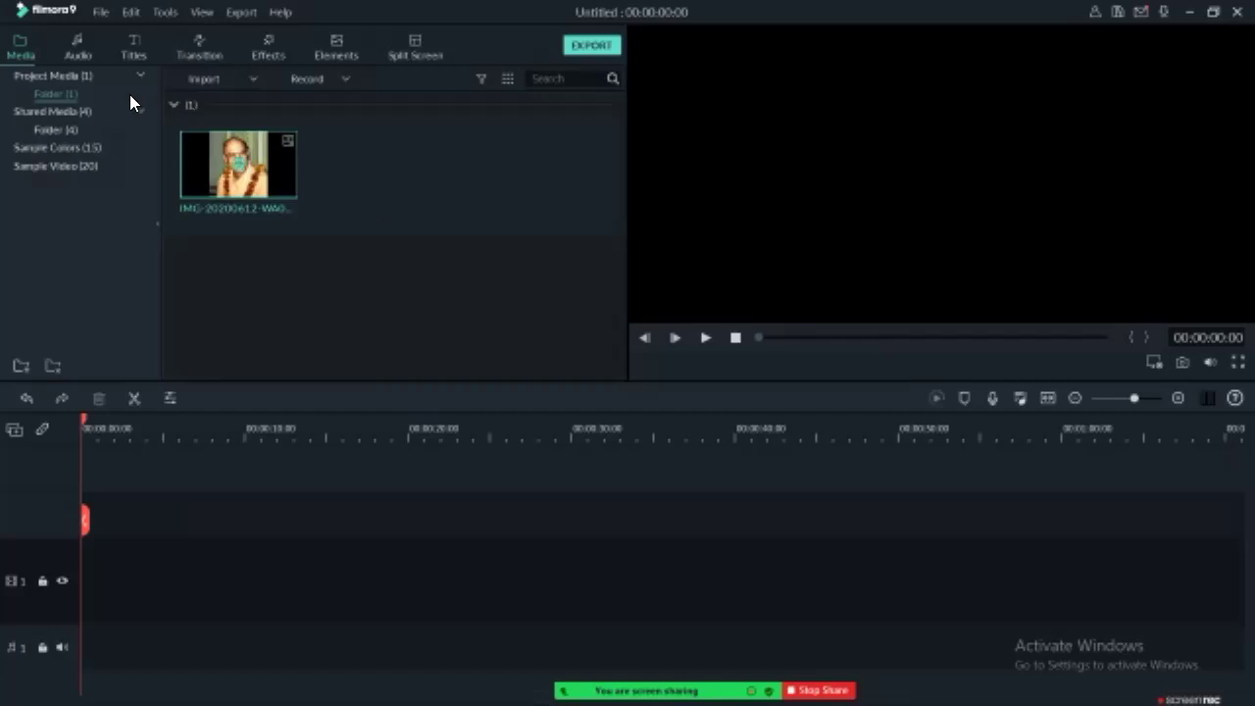
Step: Examine the contents of the Shared Media, Project Media and Sample Video collections, ending on the project media
{"action": "left_click", "coordinate": [233, 110]}
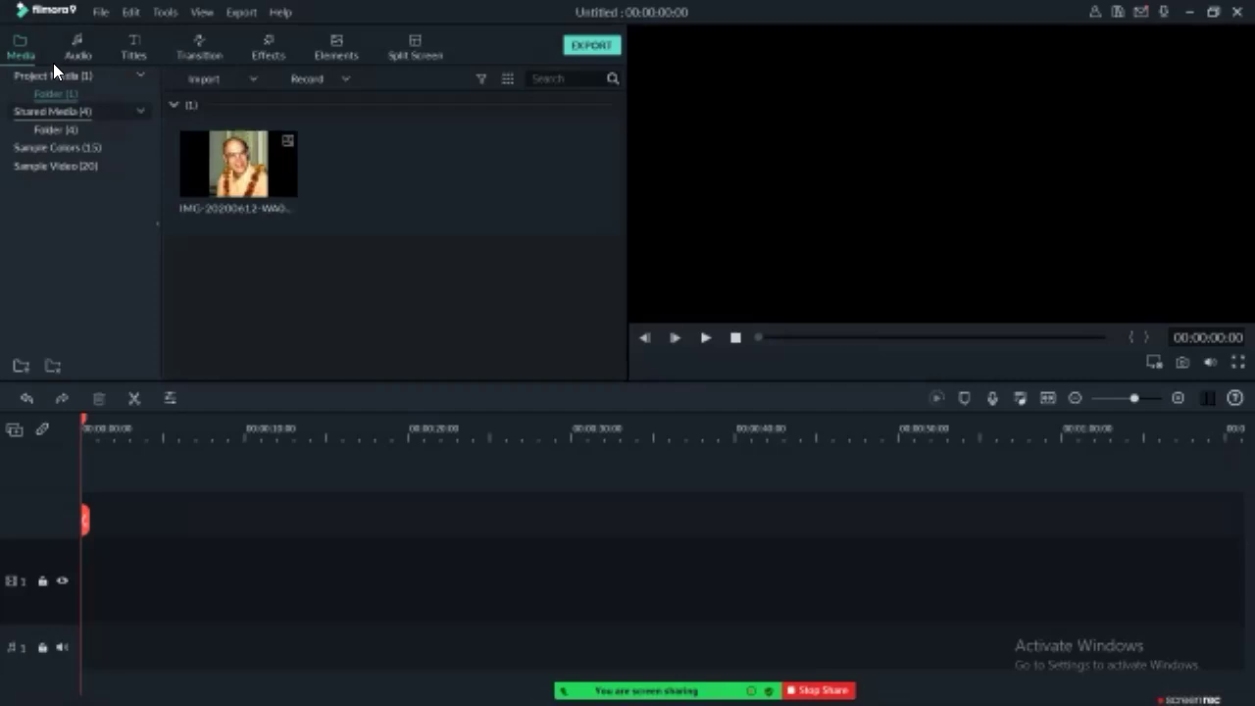
{"action": "left_click", "coordinate": [26, 59]}
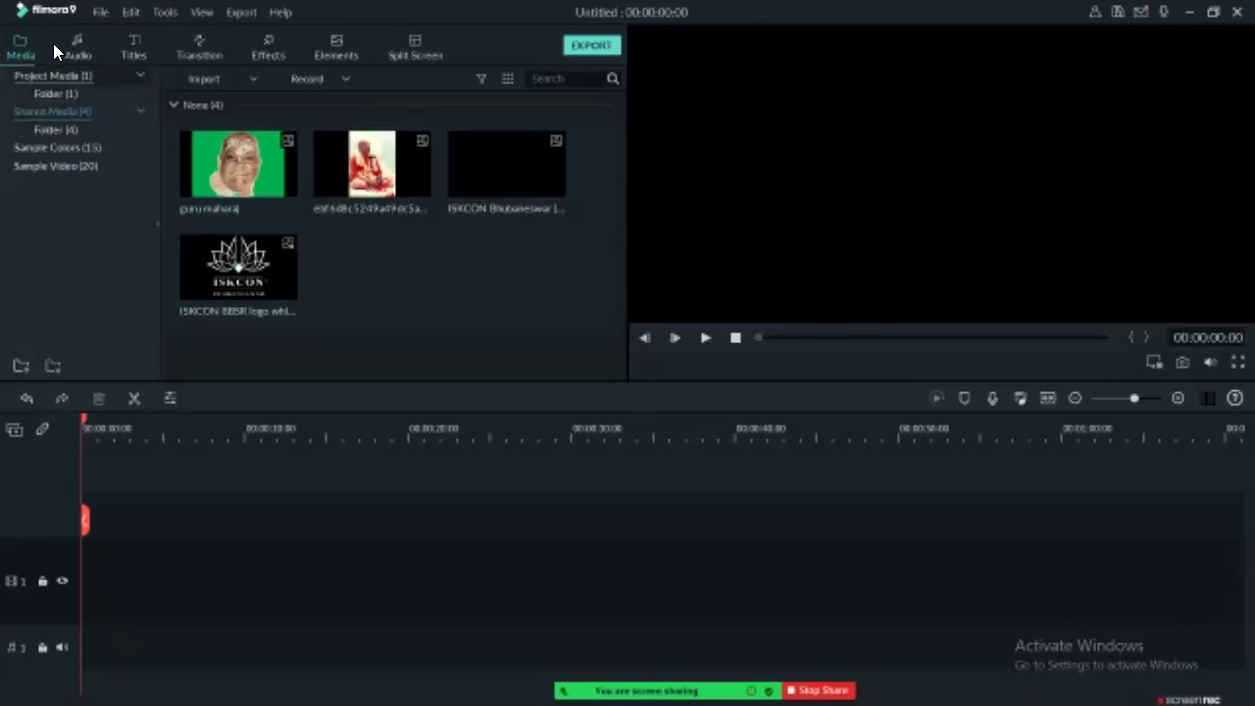
{"action": "left_click", "coordinate": [51, 75]}
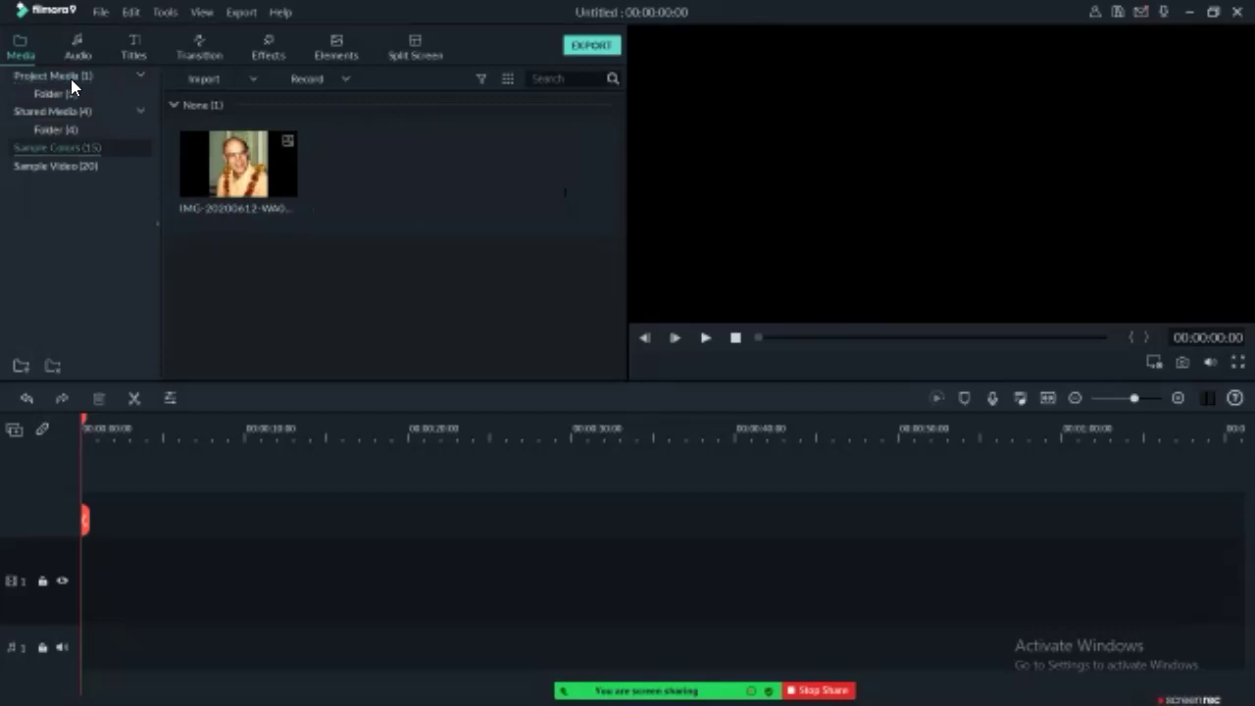
{"action": "left_click", "coordinate": [71, 165]}
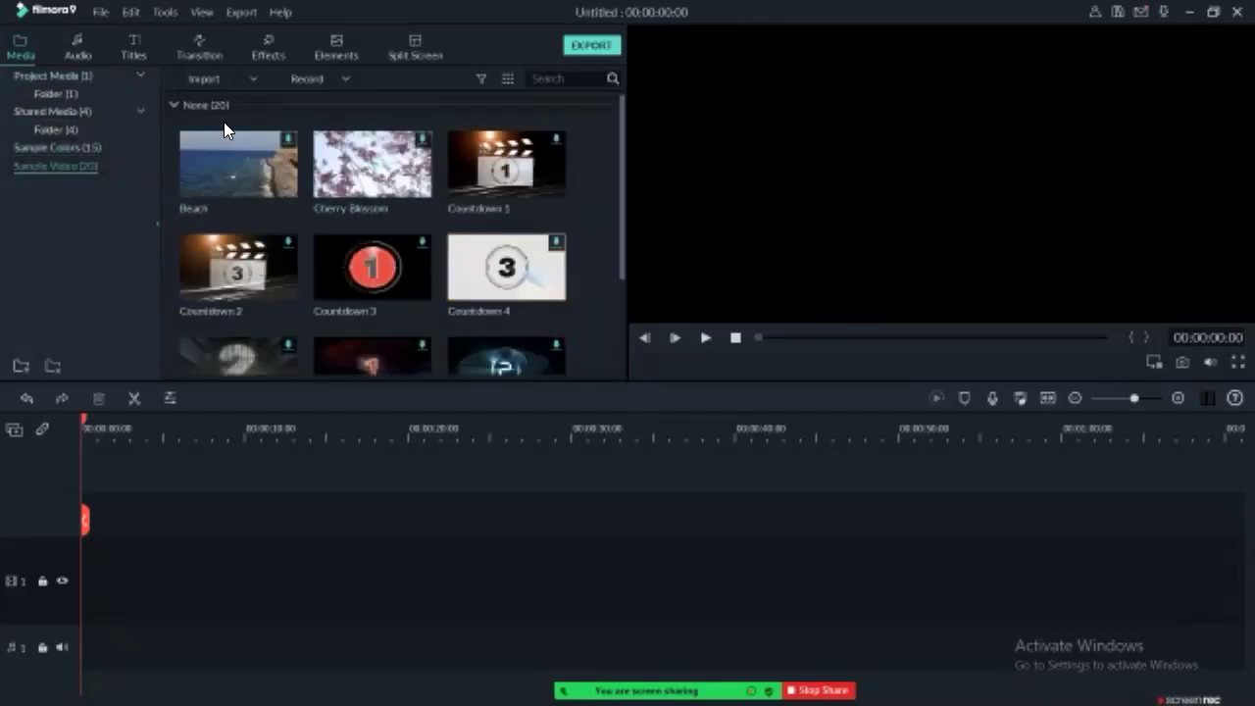
{"action": "scroll", "coordinate": [224, 122], "scroll_direction": "down", "scroll_amount": 4}
{"action": "scroll", "coordinate": [224, 122], "scroll_direction": "down", "scroll_amount": 2}
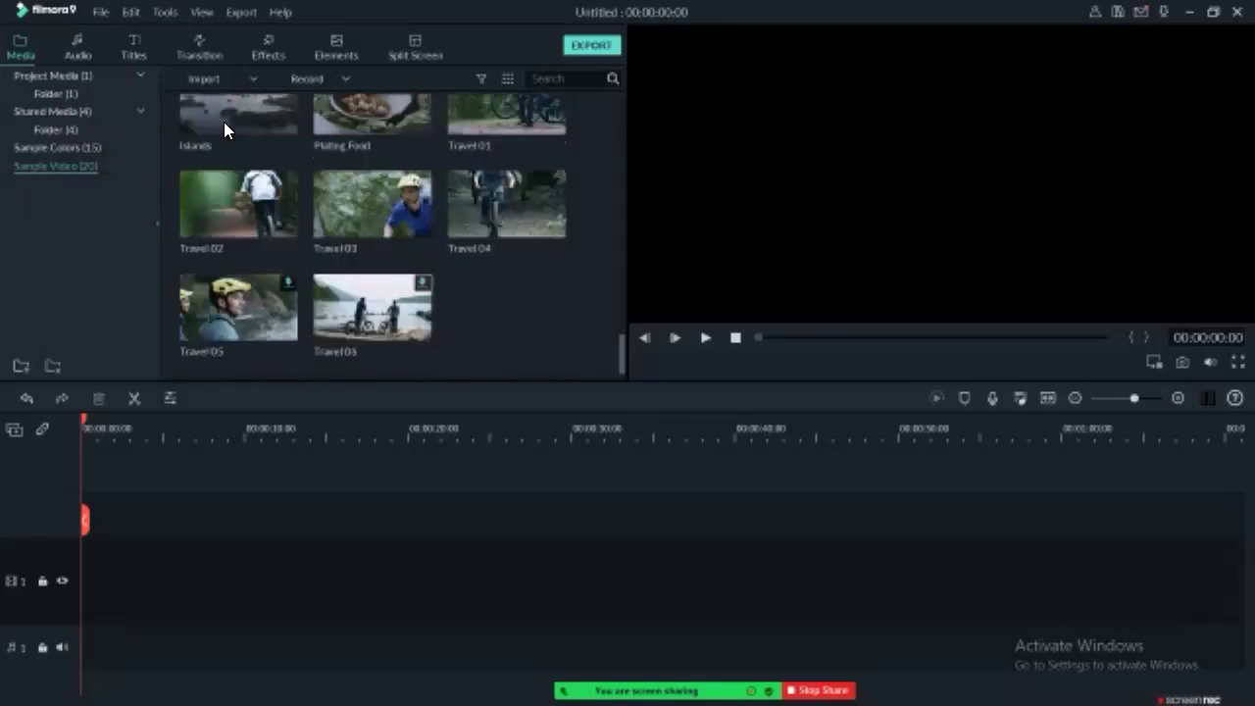
{"action": "scroll", "coordinate": [175, 123], "scroll_direction": "up", "scroll_amount": 5}
{"action": "scroll", "coordinate": [179, 119], "scroll_direction": "up", "scroll_amount": 2}
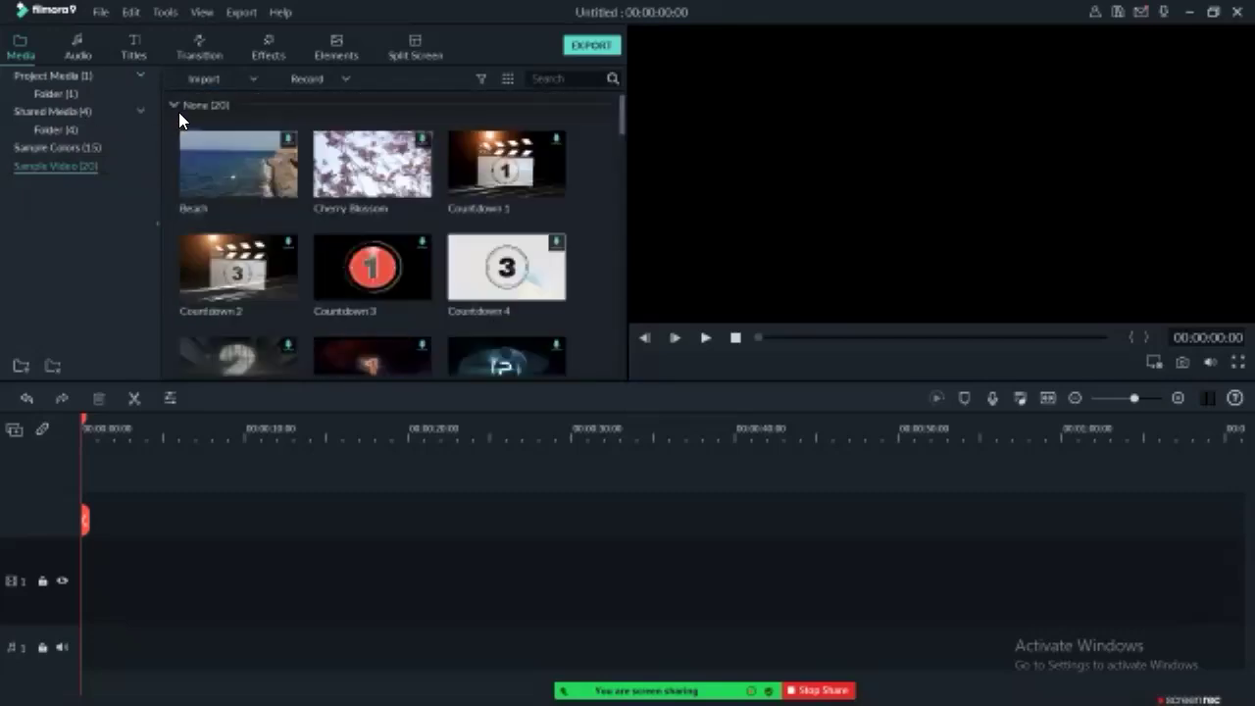
{"action": "left_click", "coordinate": [15, 53]}
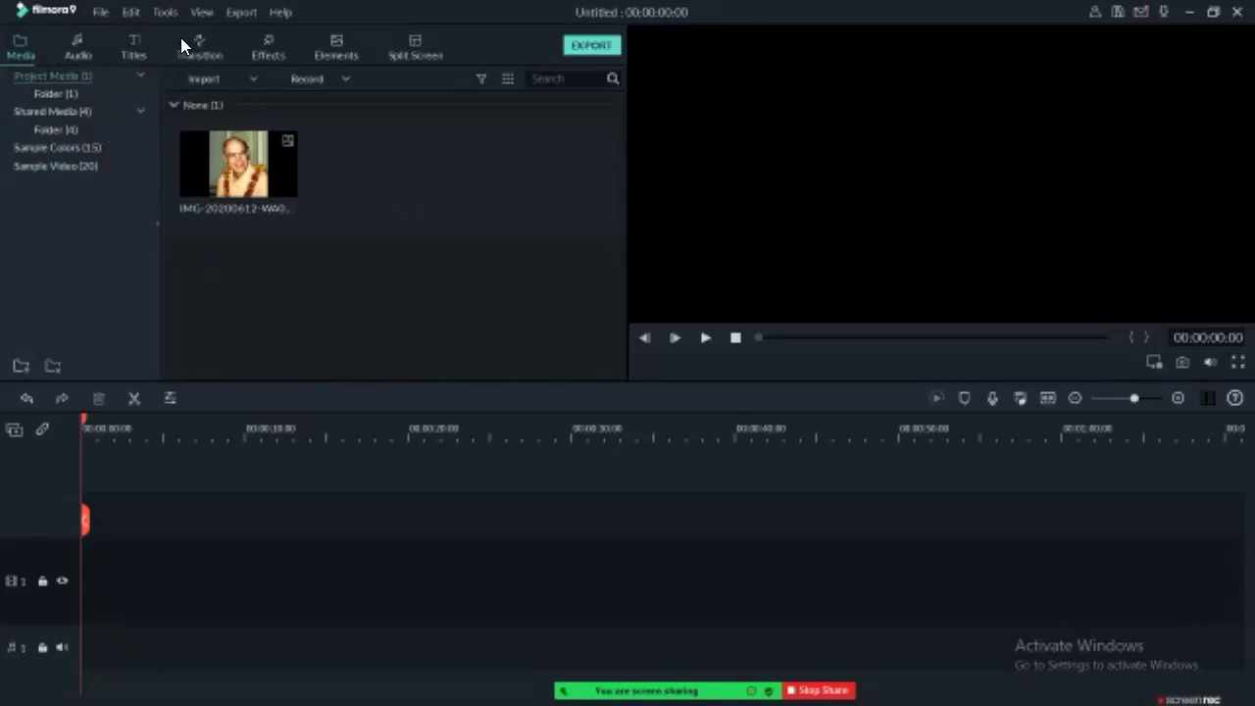
Step: Review the media recording options for webcam, PC screen and voiceover without starting a recording
{"action": "left_click", "coordinate": [335, 79]}
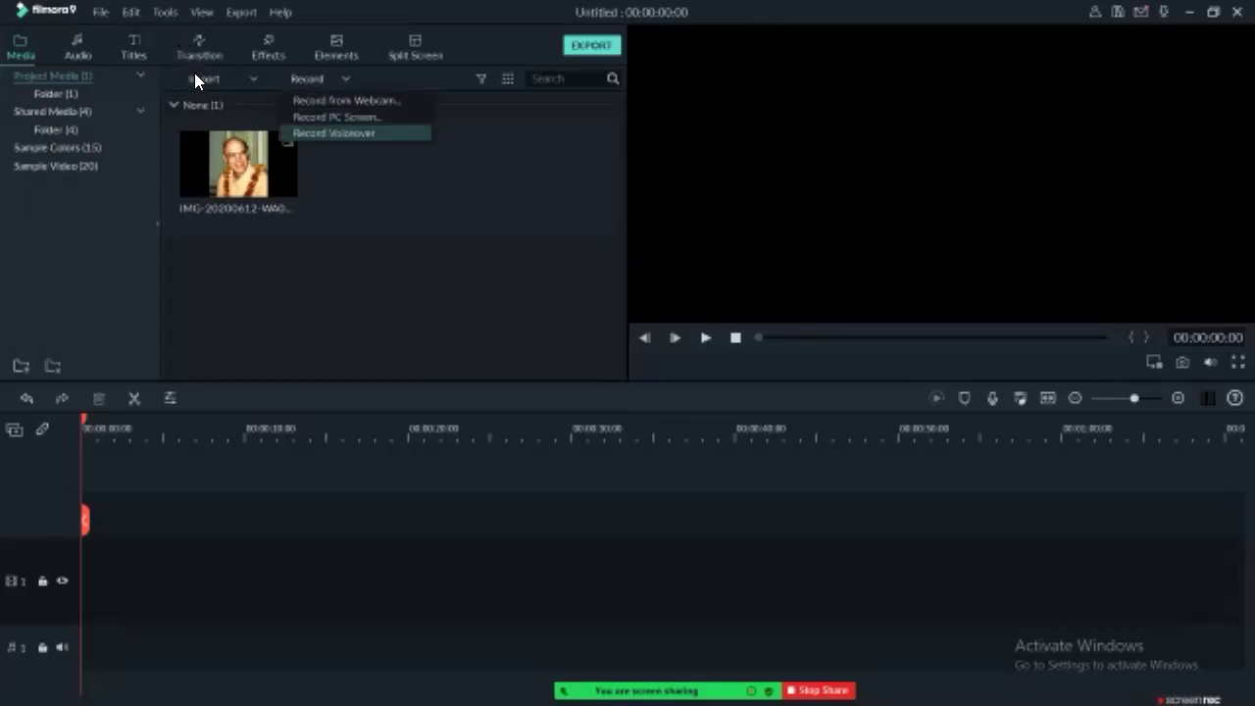
{"action": "key", "text": "Down"}
{"action": "key", "text": "Down"}
{"action": "key", "text": "Up"}
{"action": "key", "text": "Up"}
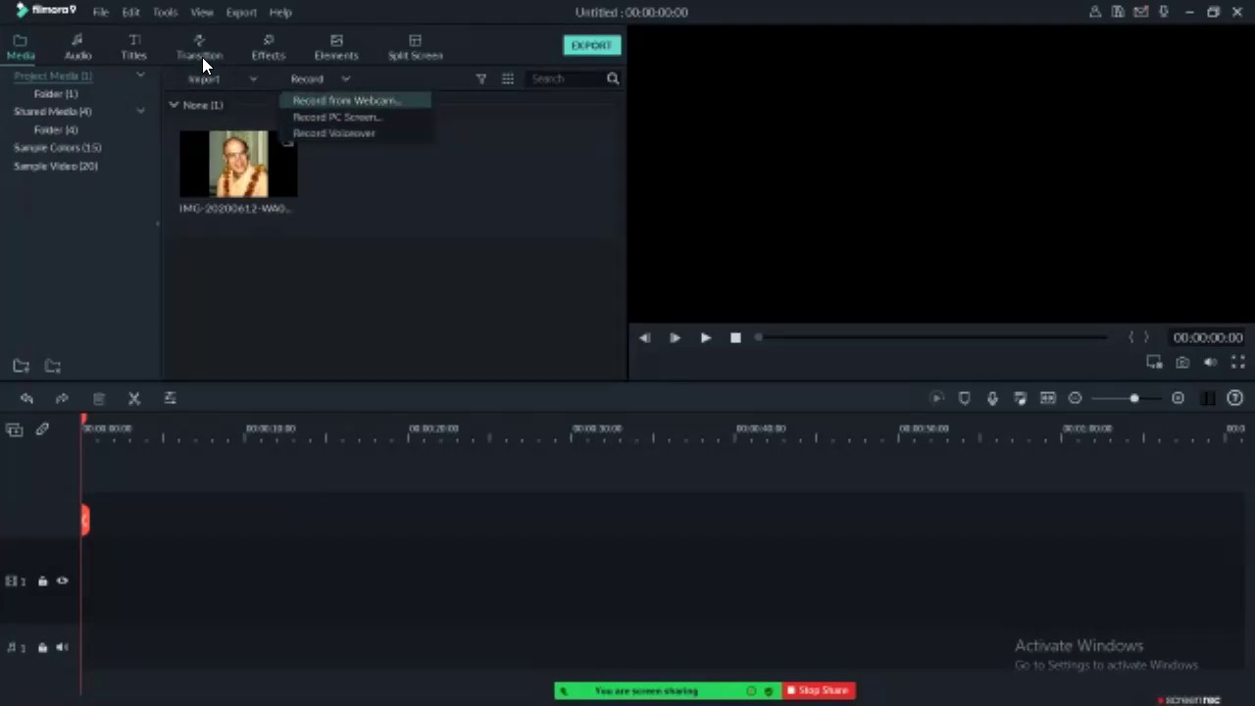
{"action": "key", "text": "Down"}
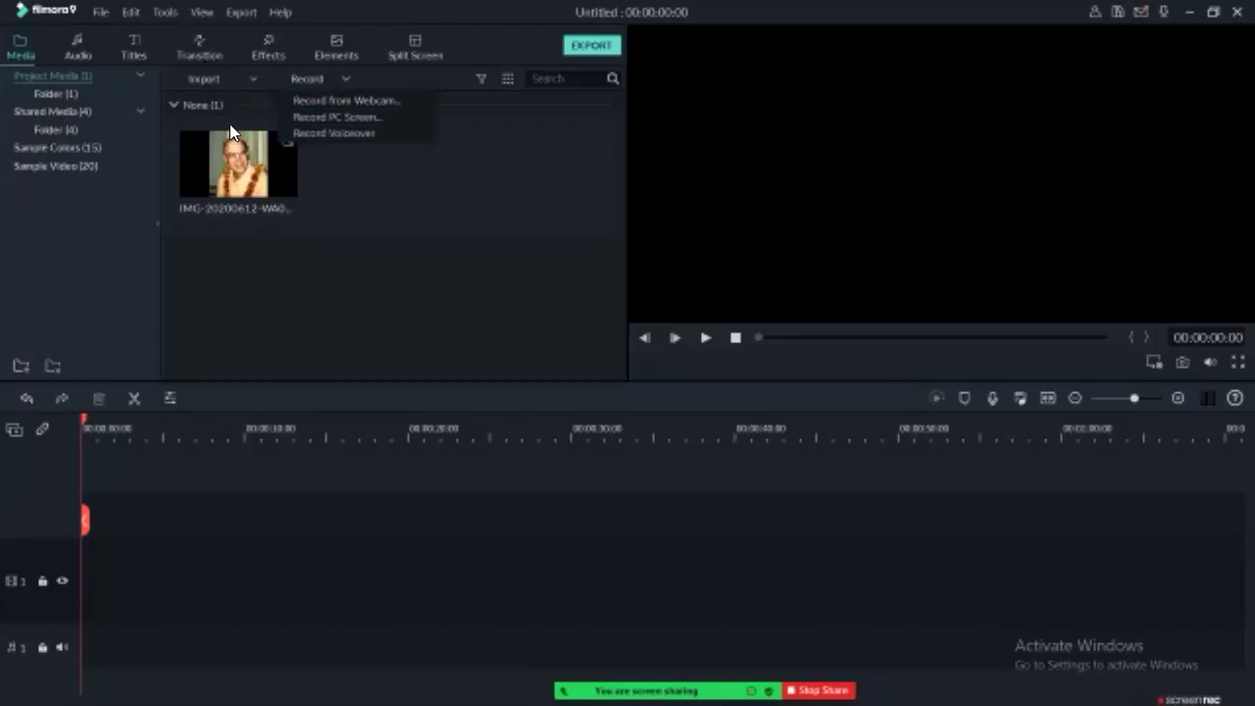
{"action": "key", "text": "Down"}
{"action": "key", "text": "Down"}
{"action": "left_click", "coordinate": [222, 85]}
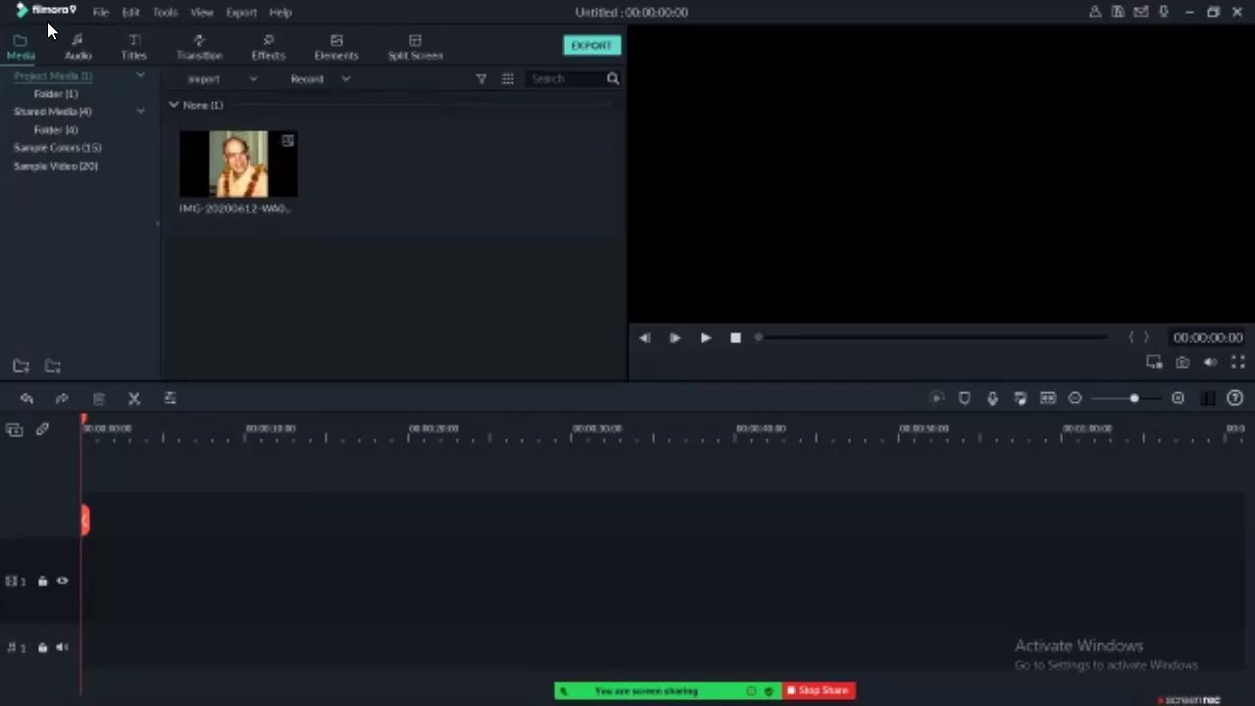
Step: Browse the complete audio library and the full collection of title templates
{"action": "left_click", "coordinate": [76, 45]}
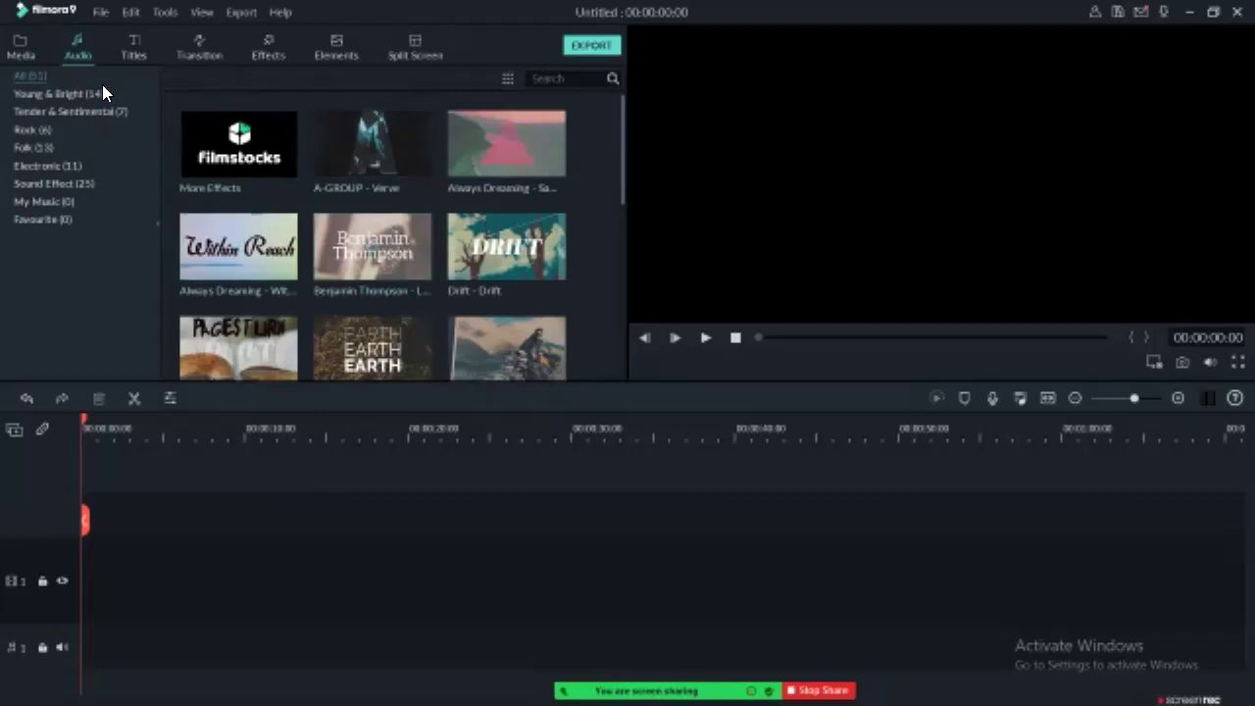
{"action": "scroll", "coordinate": [186, 119], "scroll_direction": "down", "scroll_amount": 10}
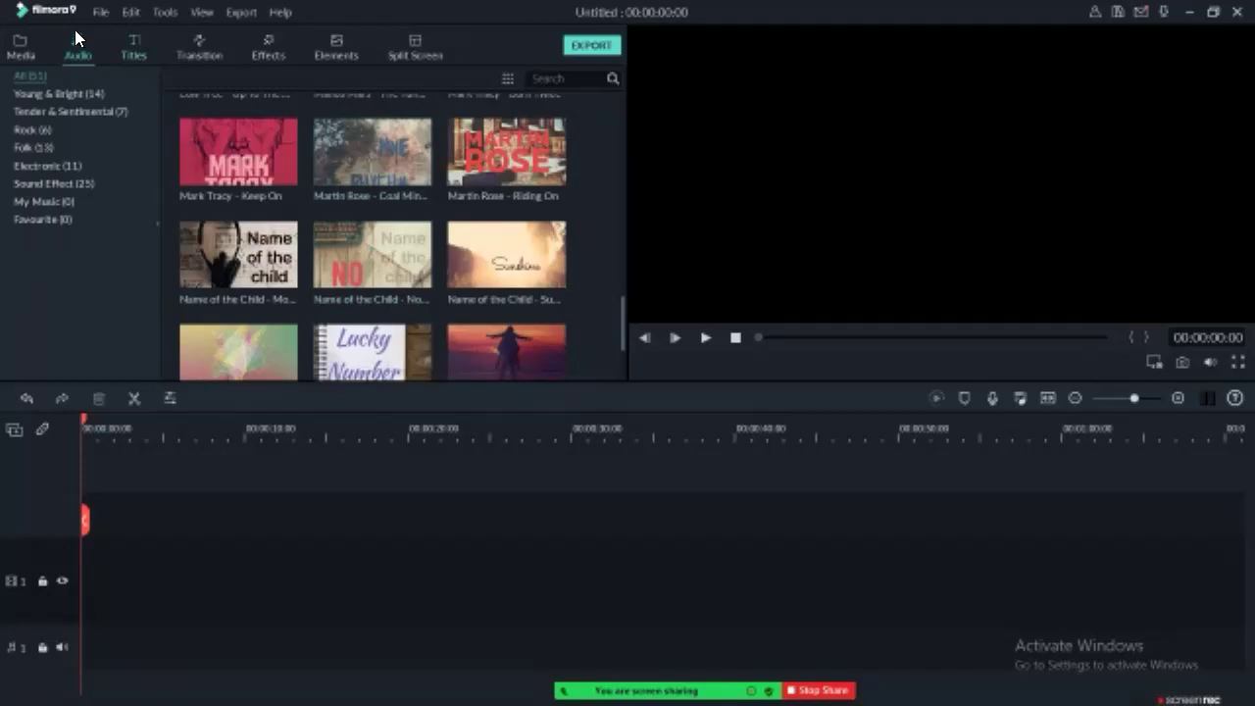
{"action": "left_click", "coordinate": [134, 49]}
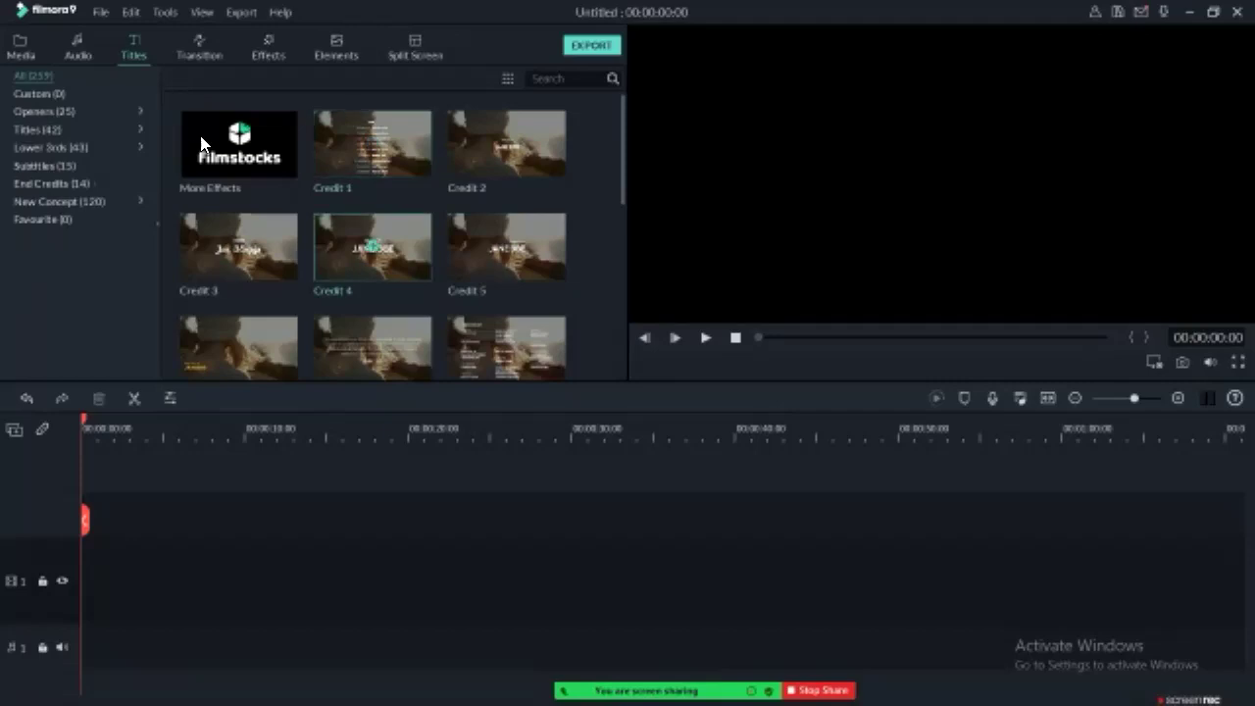
{"action": "scroll", "coordinate": [200, 143], "scroll_direction": "down", "scroll_amount": 15}
{"action": "scroll", "coordinate": [200, 132], "scroll_direction": "down", "scroll_amount": 5}
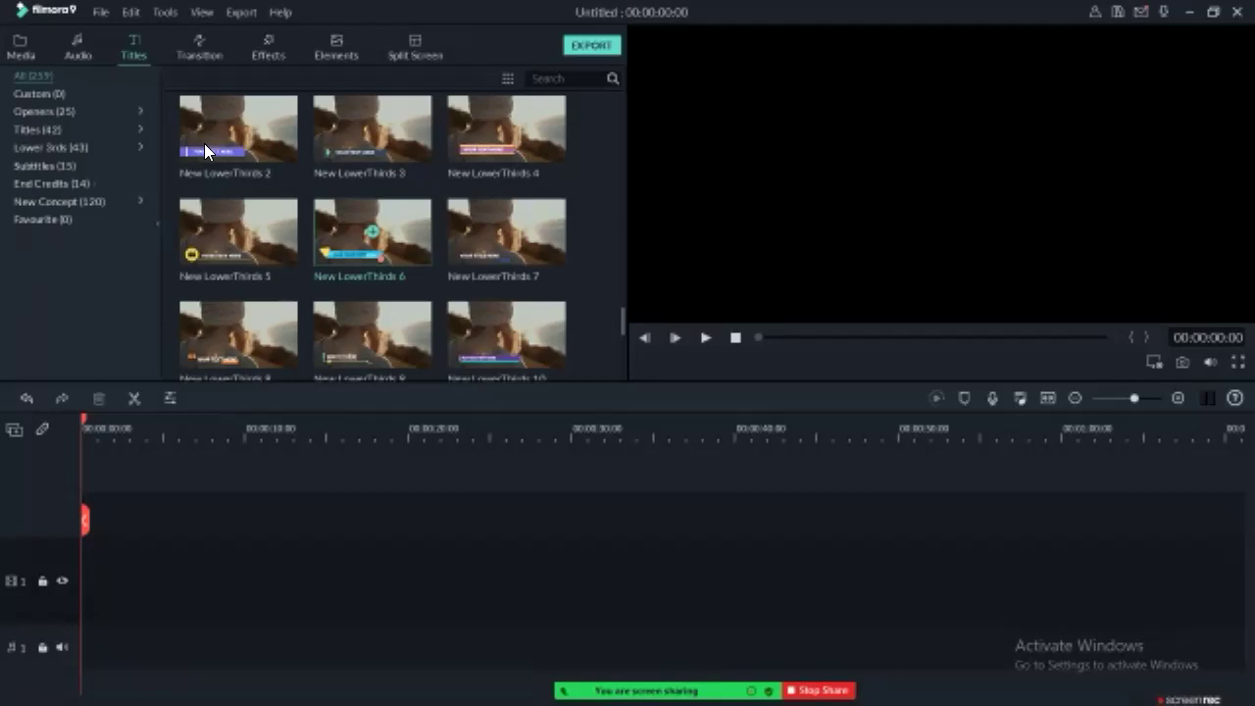
Step: Browse the lower-third and opener templates in the full title collection, ending back at its beginning
{"action": "scroll", "coordinate": [206, 163], "scroll_direction": "down", "scroll_amount": 10}
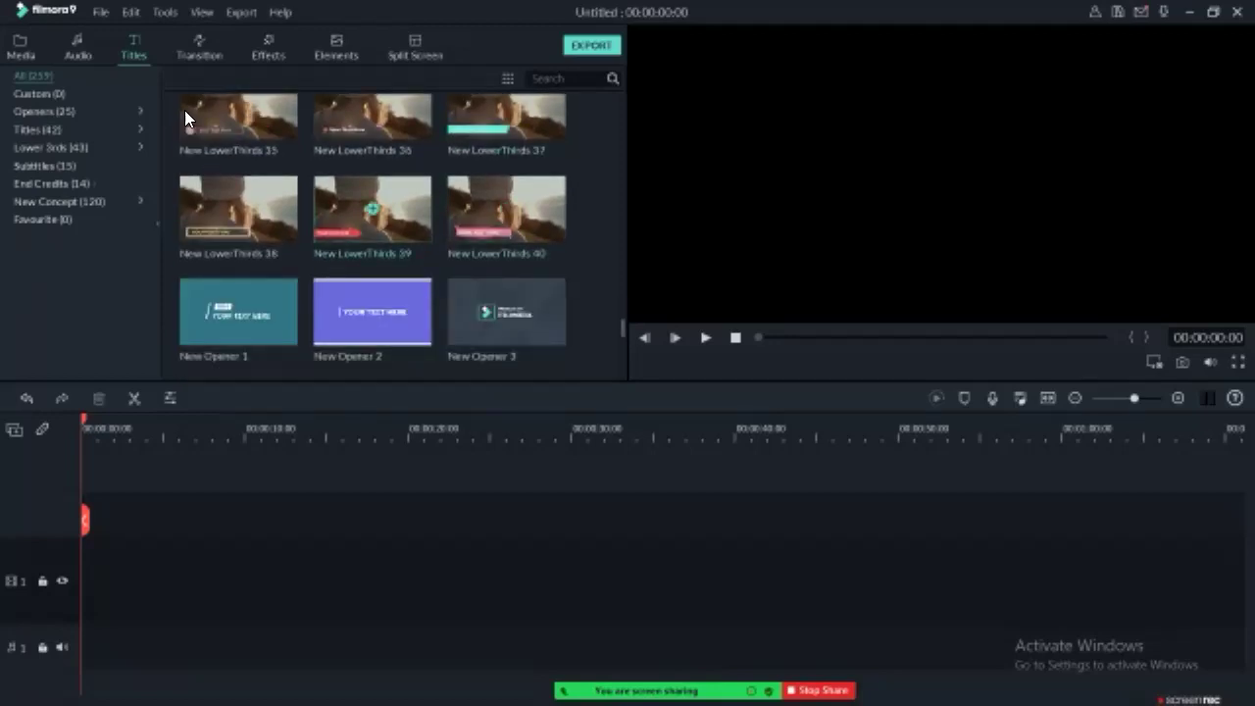
{"action": "scroll", "coordinate": [185, 112], "scroll_direction": "up", "scroll_amount": 3}
{"action": "scroll", "coordinate": [184, 111], "scroll_direction": "up", "scroll_amount": 8}
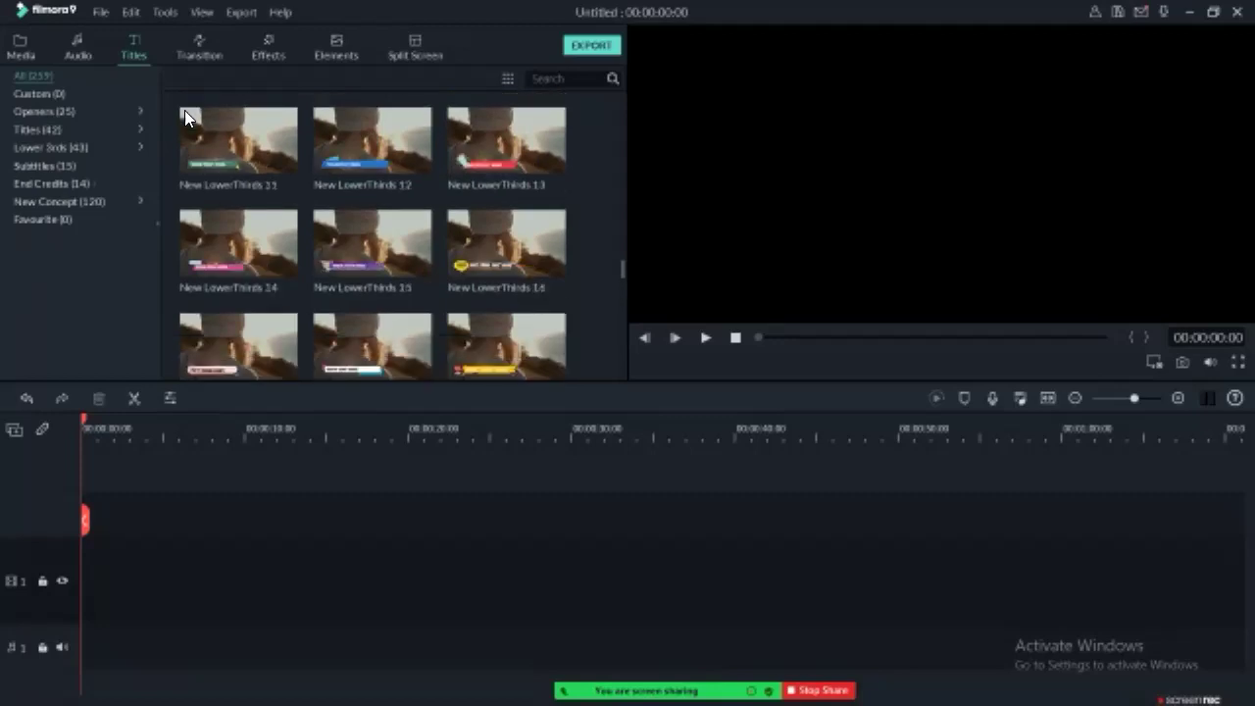
{"action": "scroll", "coordinate": [178, 131], "scroll_direction": "up", "scroll_amount": 8}
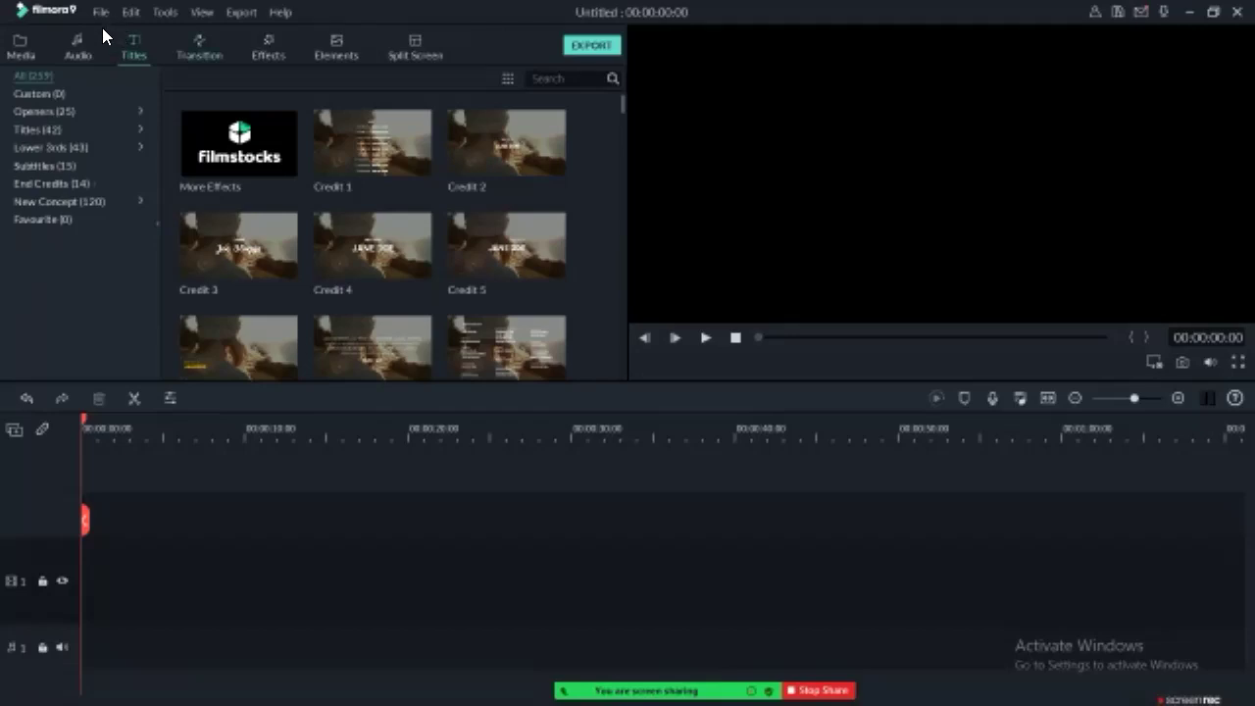
Step: Review the complete transition collection and preview the Erase and Flash transitions
{"action": "left_click", "coordinate": [199, 47]}
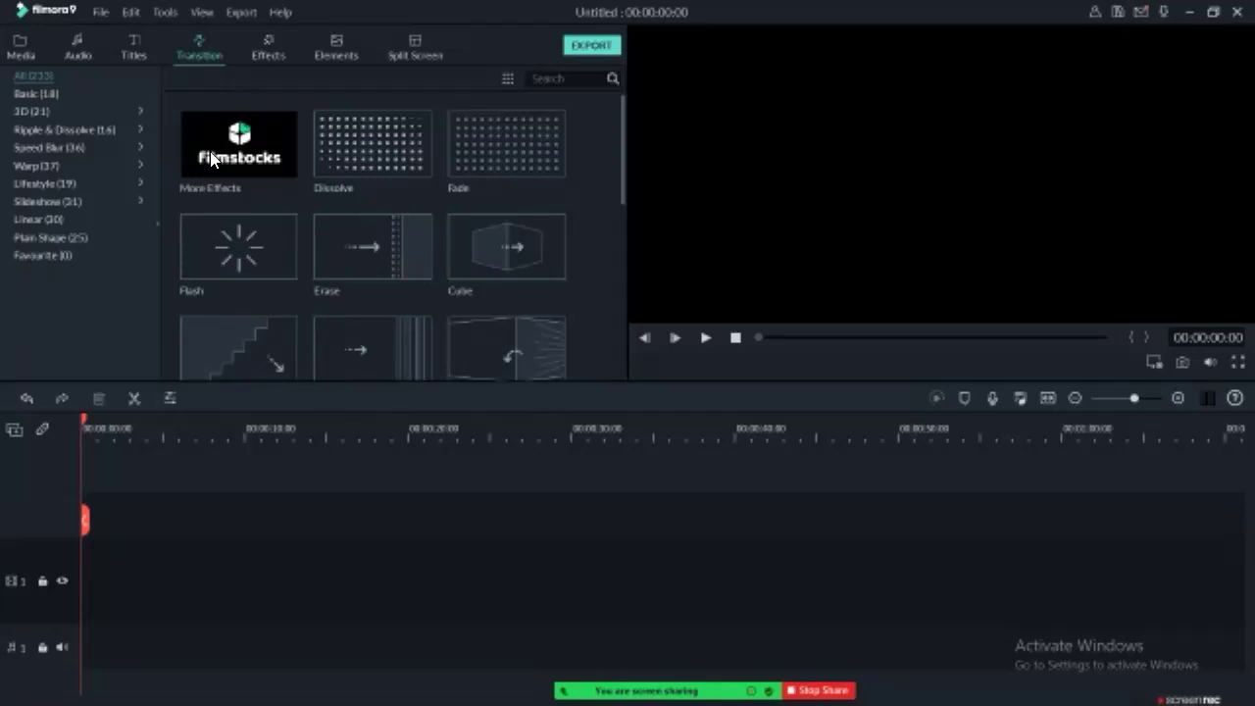
{"action": "double_click", "coordinate": [359, 241]}
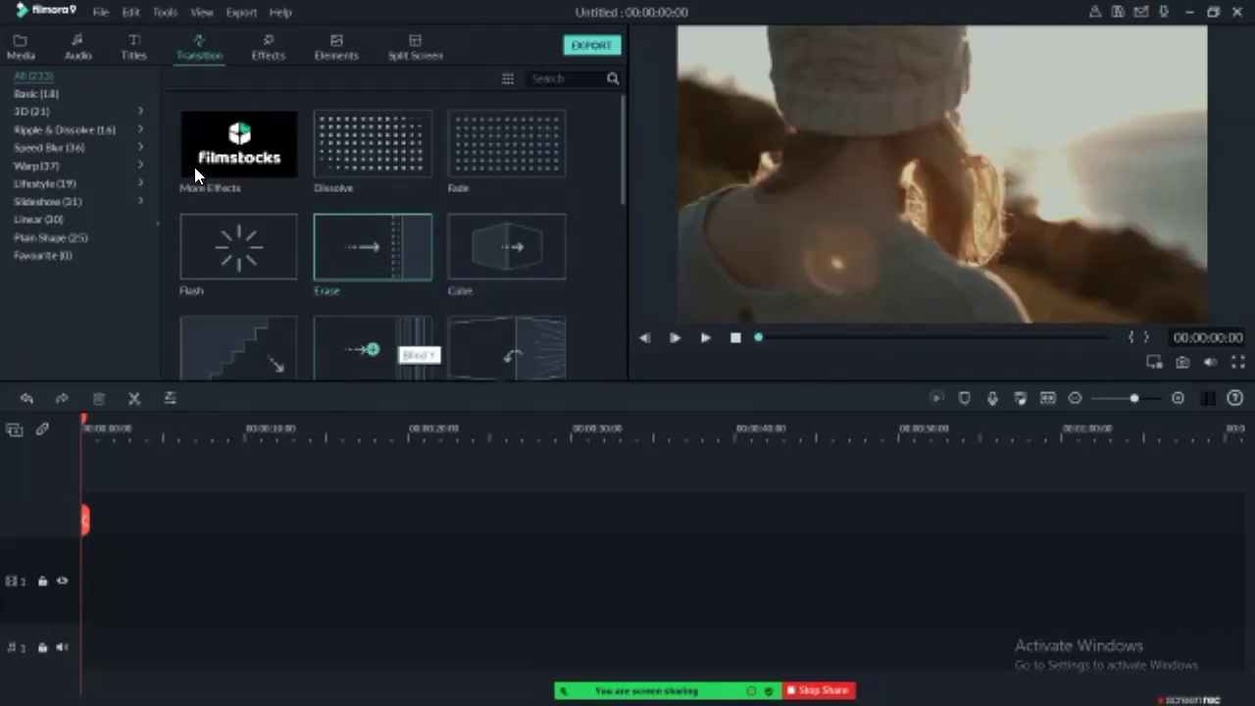
{"action": "double_click", "coordinate": [257, 247]}
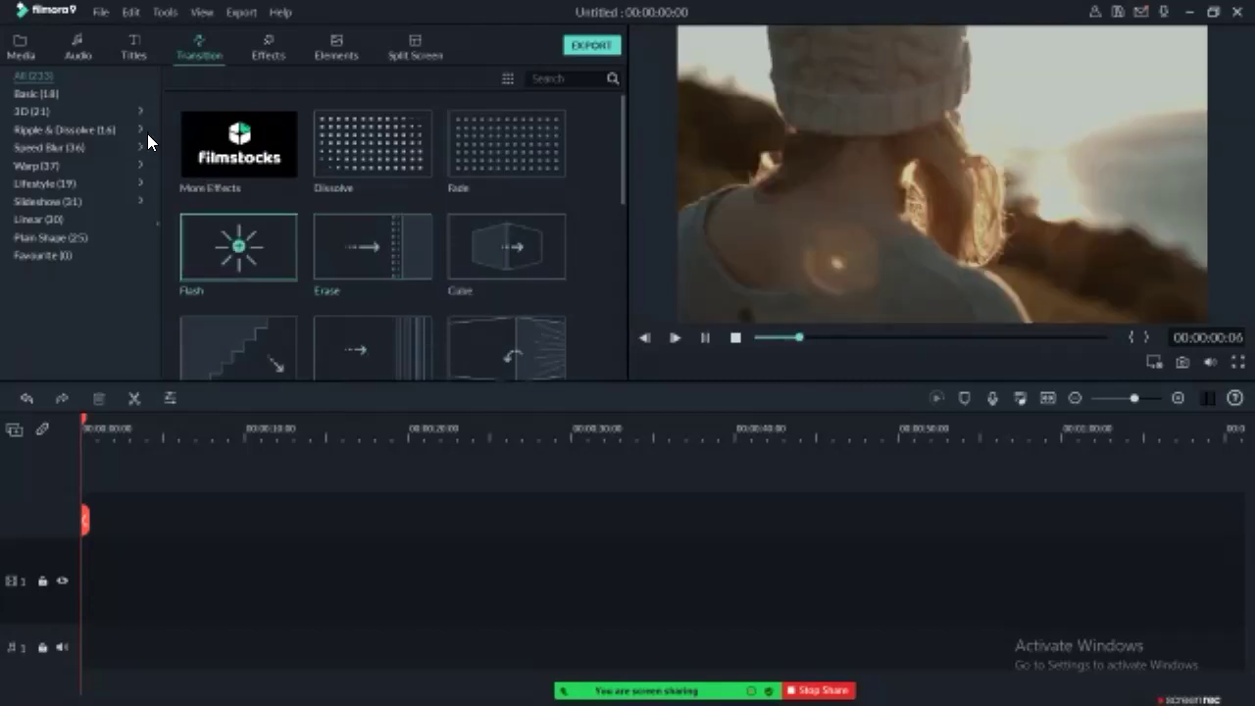
{"action": "left_click", "coordinate": [506, 350]}
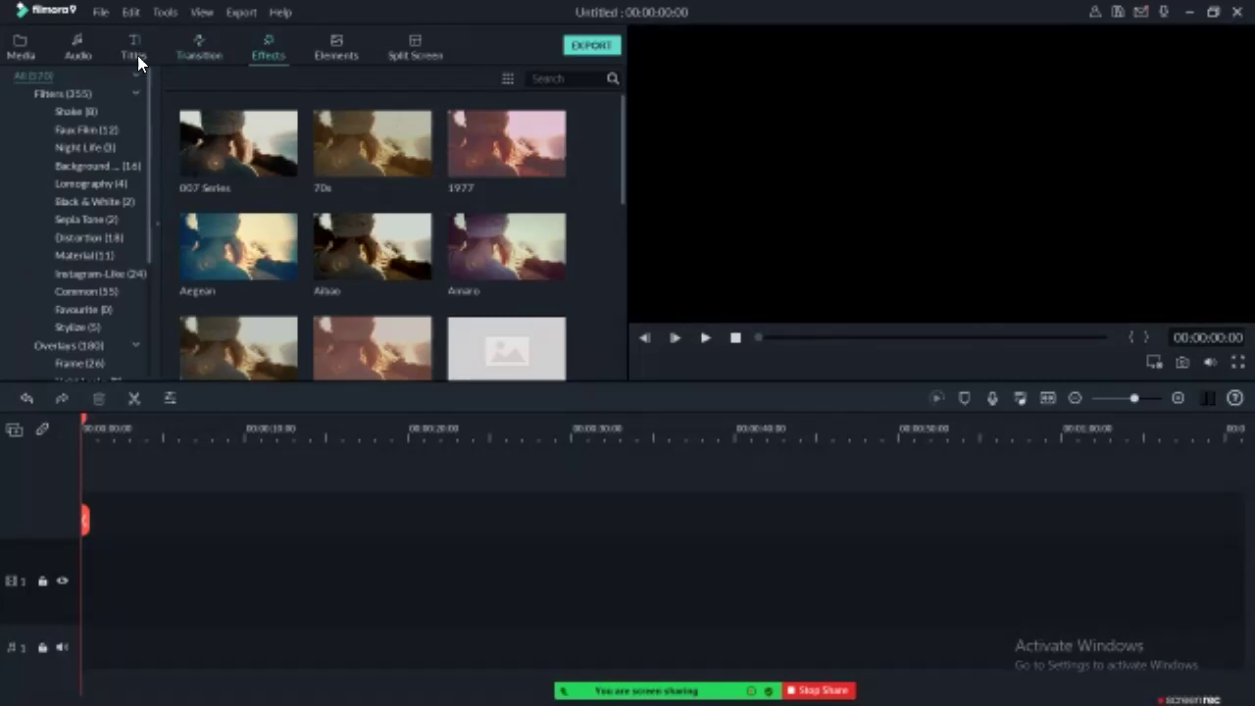
Step: Browse the full effects collection and preview the Blue Explosion and Bokeh Blur 2 filters
{"action": "scroll", "coordinate": [236, 142], "scroll_direction": "down", "scroll_amount": 3}
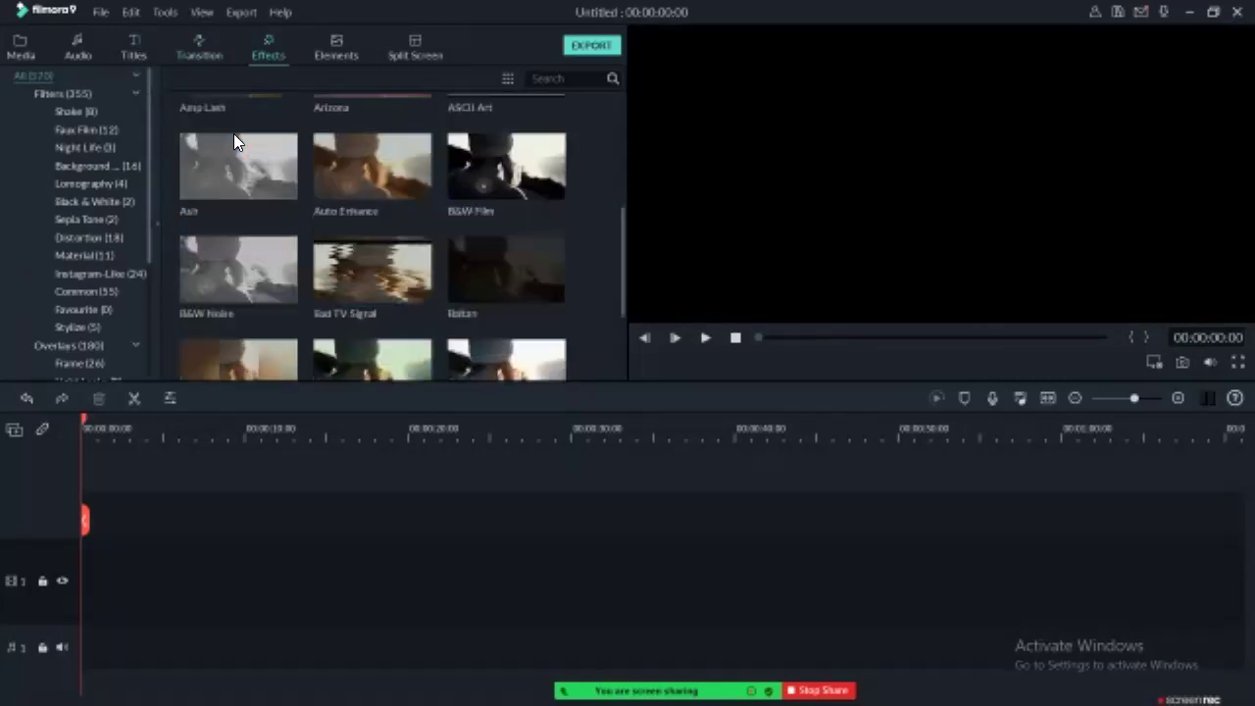
{"action": "scroll", "coordinate": [235, 142], "scroll_direction": "down", "scroll_amount": 3}
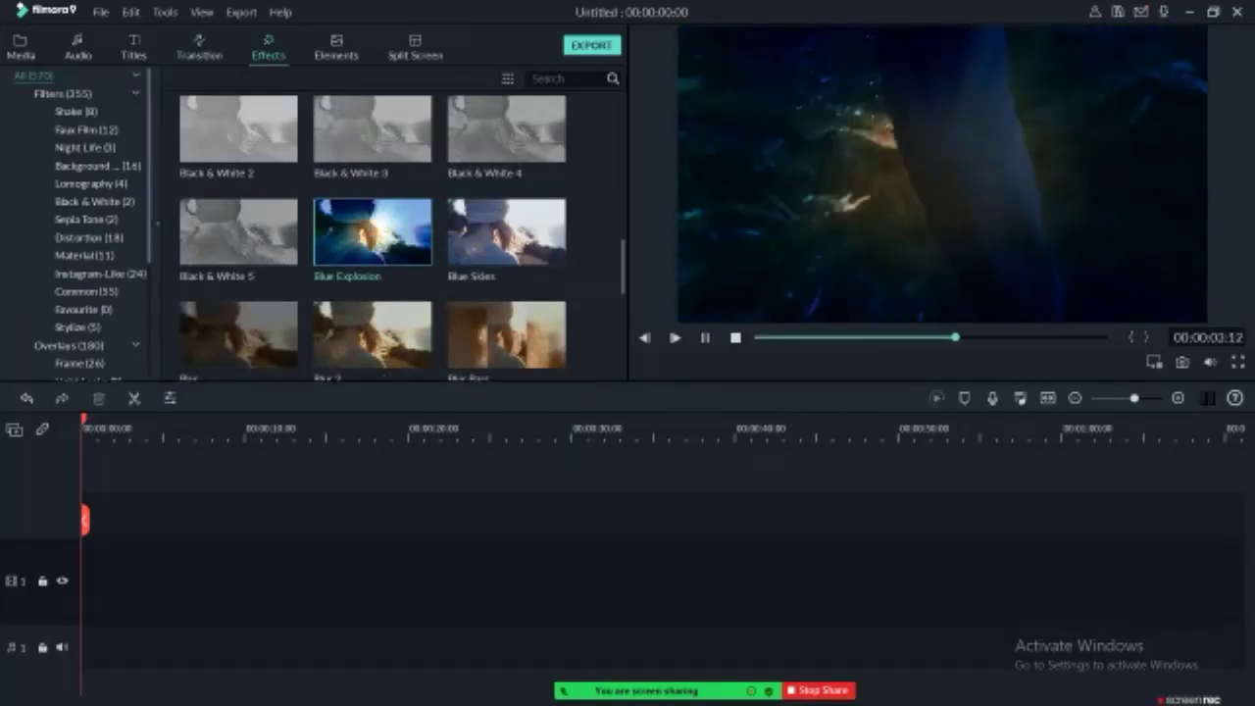
{"action": "scroll", "coordinate": [211, 132], "scroll_direction": "down", "scroll_amount": 3}
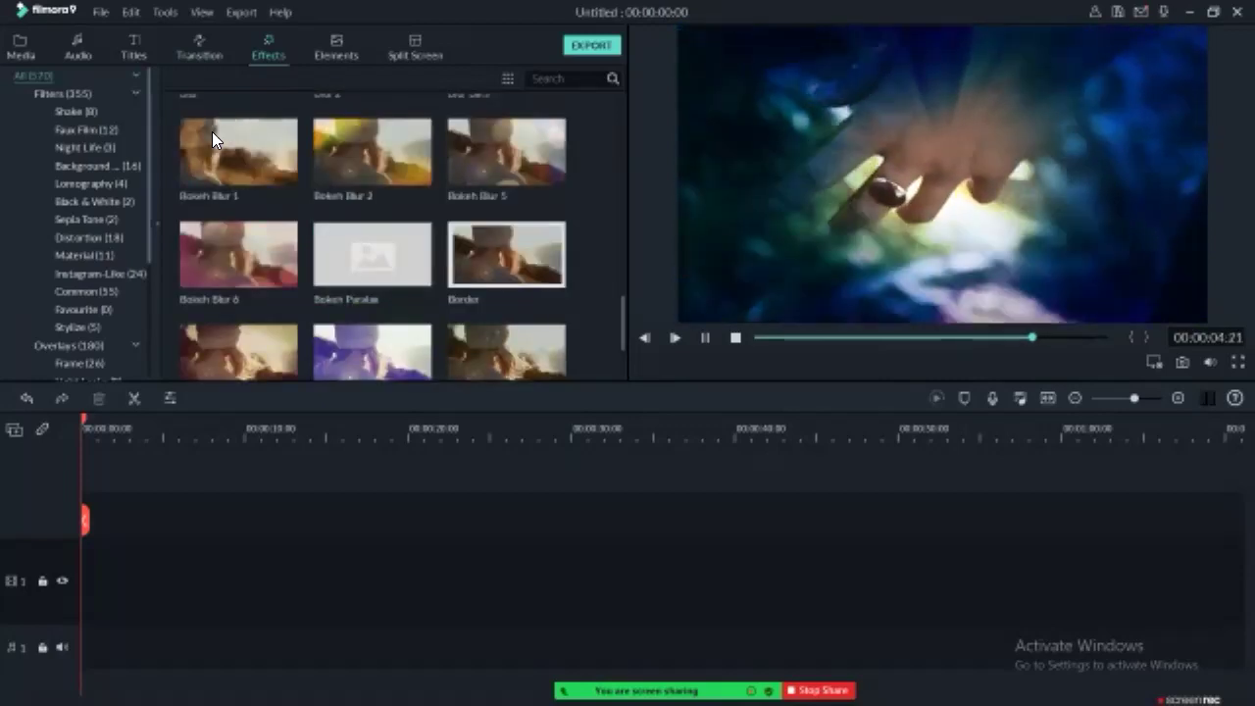
{"action": "scroll", "coordinate": [213, 143], "scroll_direction": "up", "scroll_amount": 2}
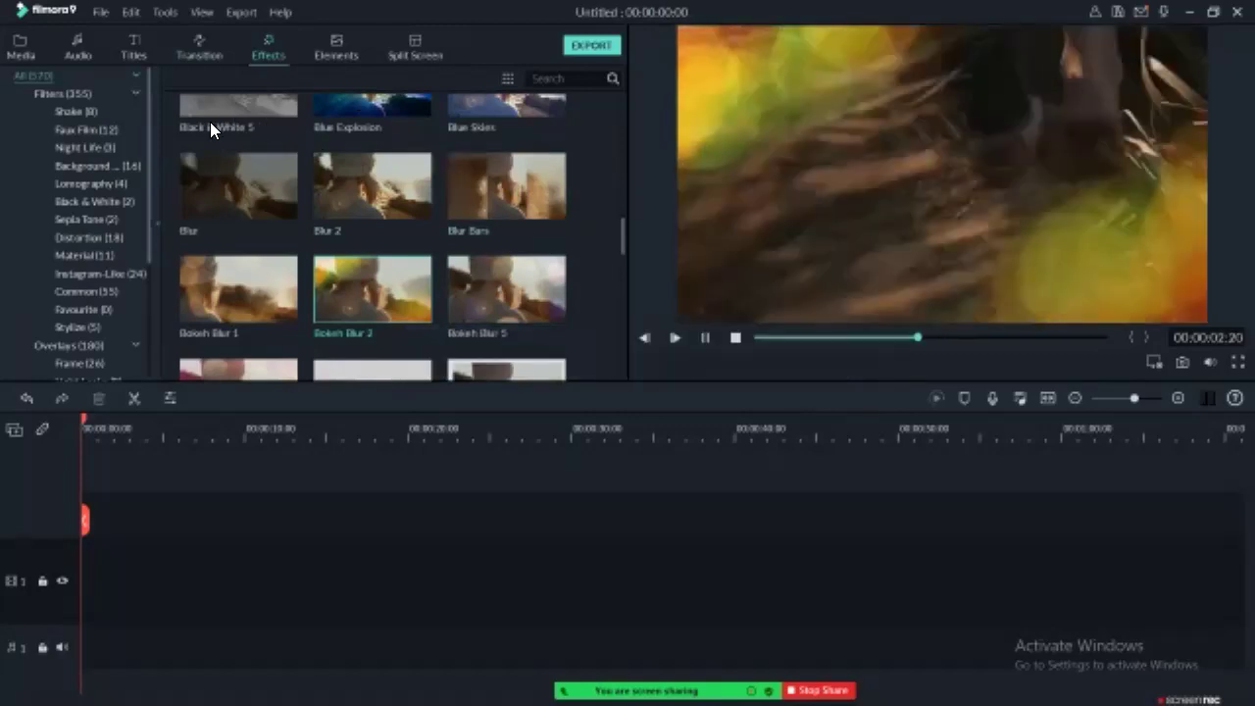
{"action": "scroll", "coordinate": [206, 145], "scroll_direction": "down", "scroll_amount": 3}
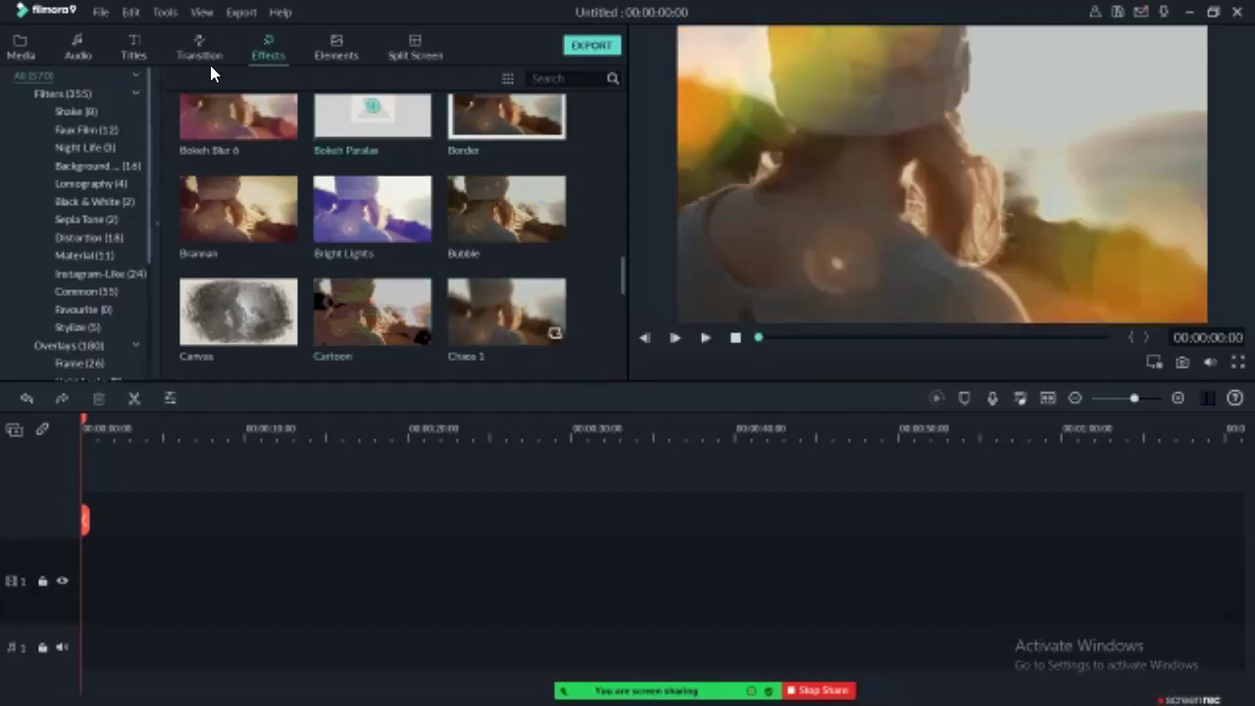
{"action": "scroll", "coordinate": [208, 98], "scroll_direction": "up", "scroll_amount": 8}
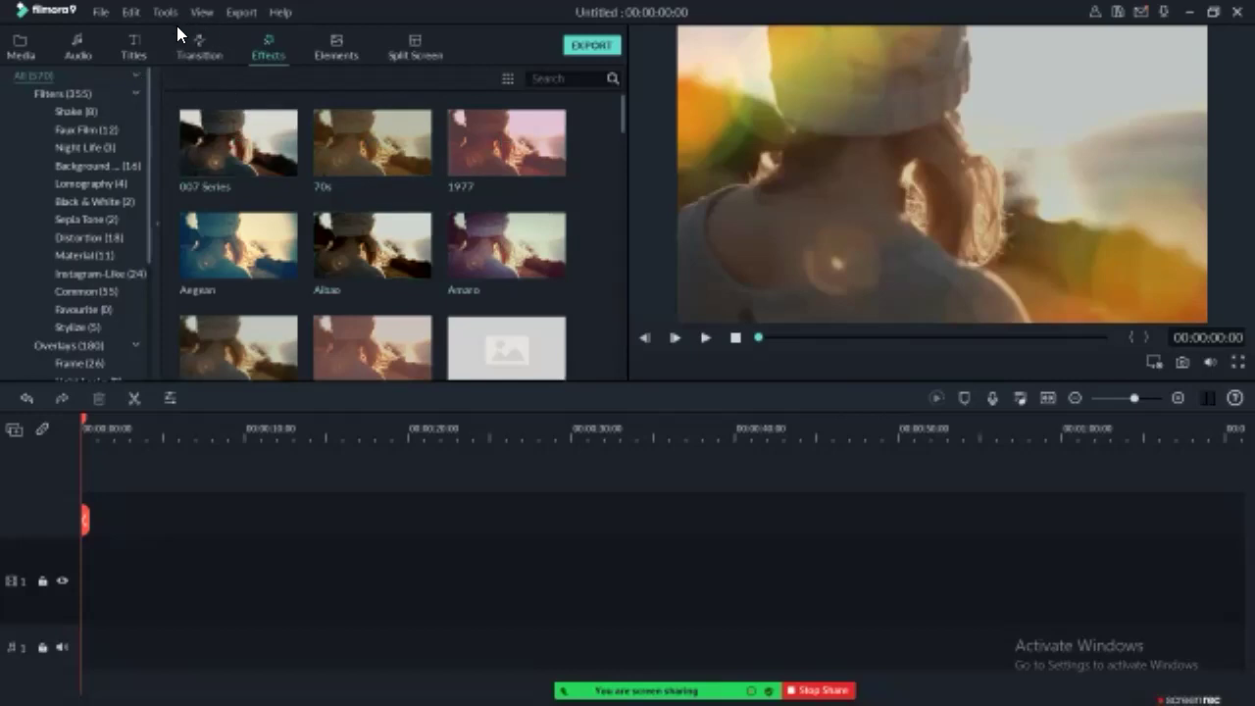
Step: Browse the full elements collection from emojis to tutorial arrows, previewing Element Emoji 1
{"action": "left_click", "coordinate": [337, 47]}
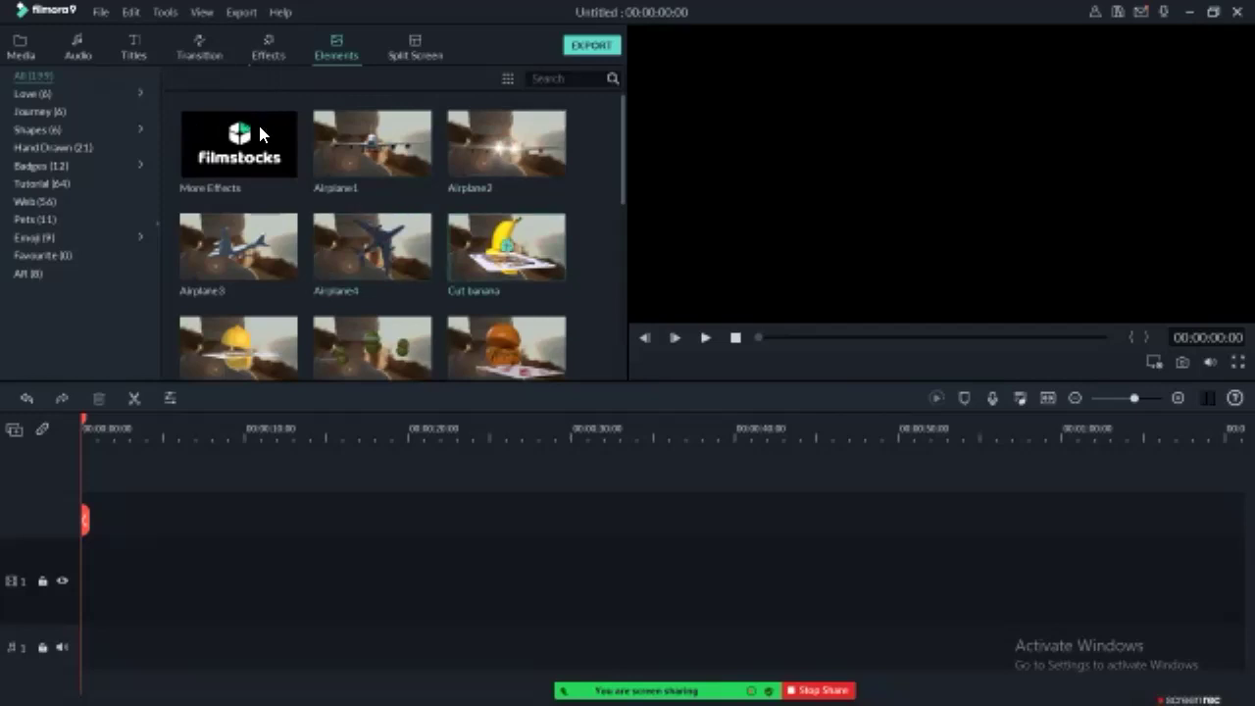
{"action": "scroll", "coordinate": [197, 112], "scroll_direction": "down", "scroll_amount": 3}
{"action": "double_click", "coordinate": [189, 133]}
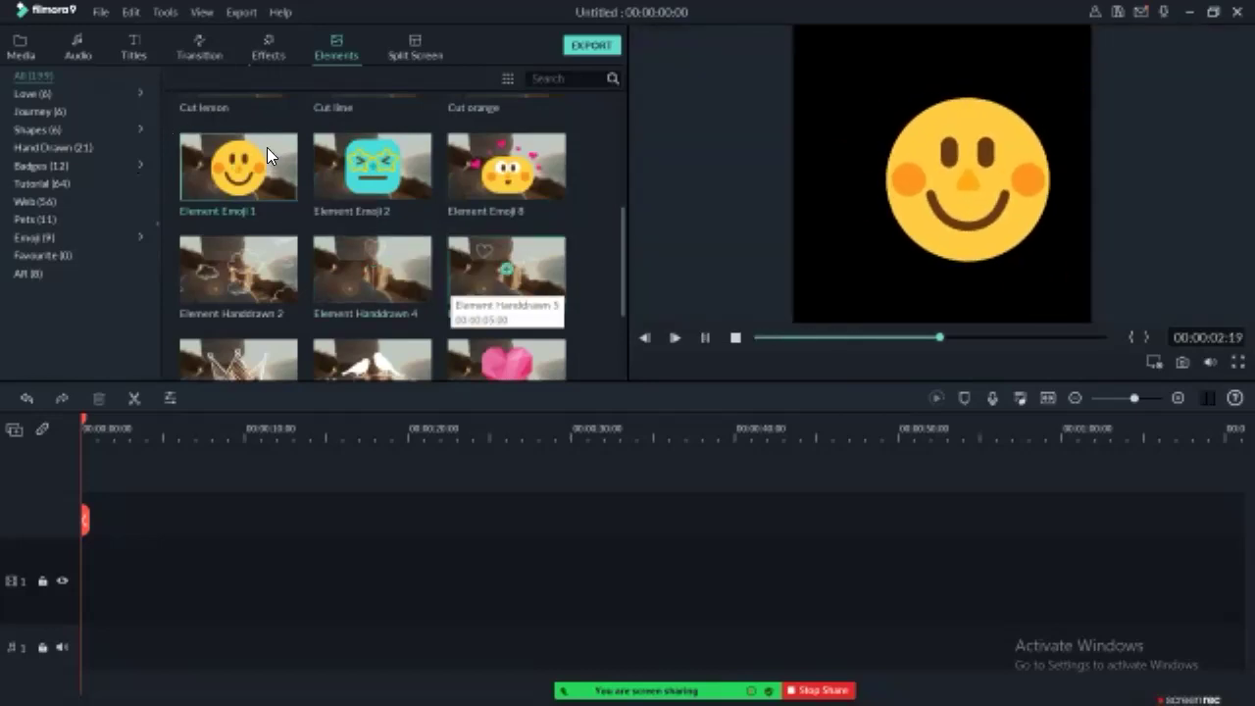
{"action": "scroll", "coordinate": [206, 142], "scroll_direction": "down", "scroll_amount": 8}
{"action": "scroll", "coordinate": [206, 151], "scroll_direction": "down", "scroll_amount": 10}
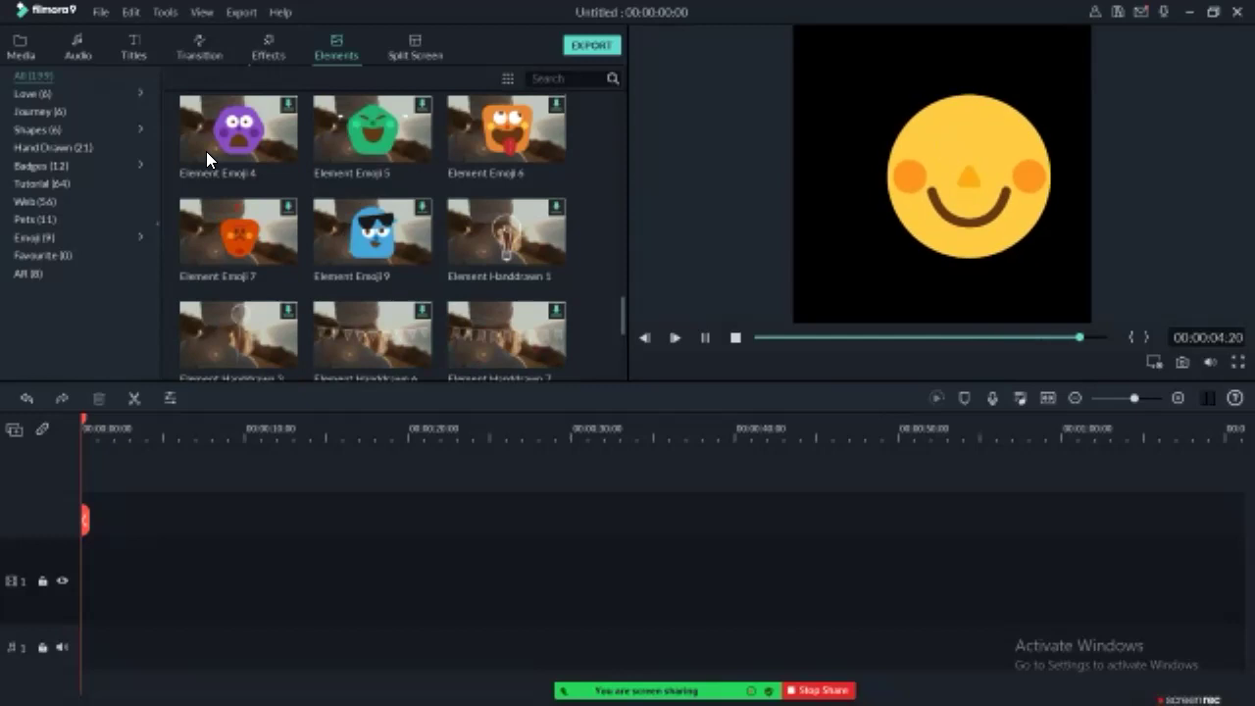
{"action": "scroll", "coordinate": [212, 136], "scroll_direction": "down", "scroll_amount": 10}
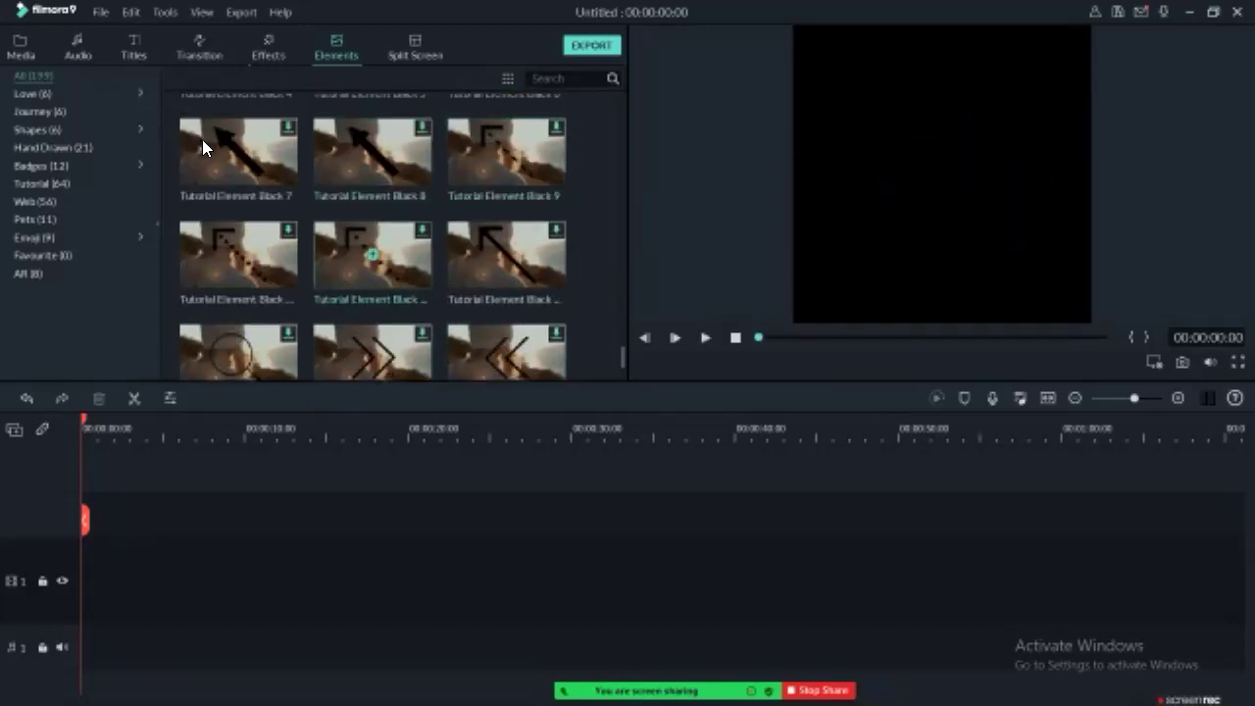
{"action": "scroll", "coordinate": [202, 139], "scroll_direction": "down", "scroll_amount": 3}
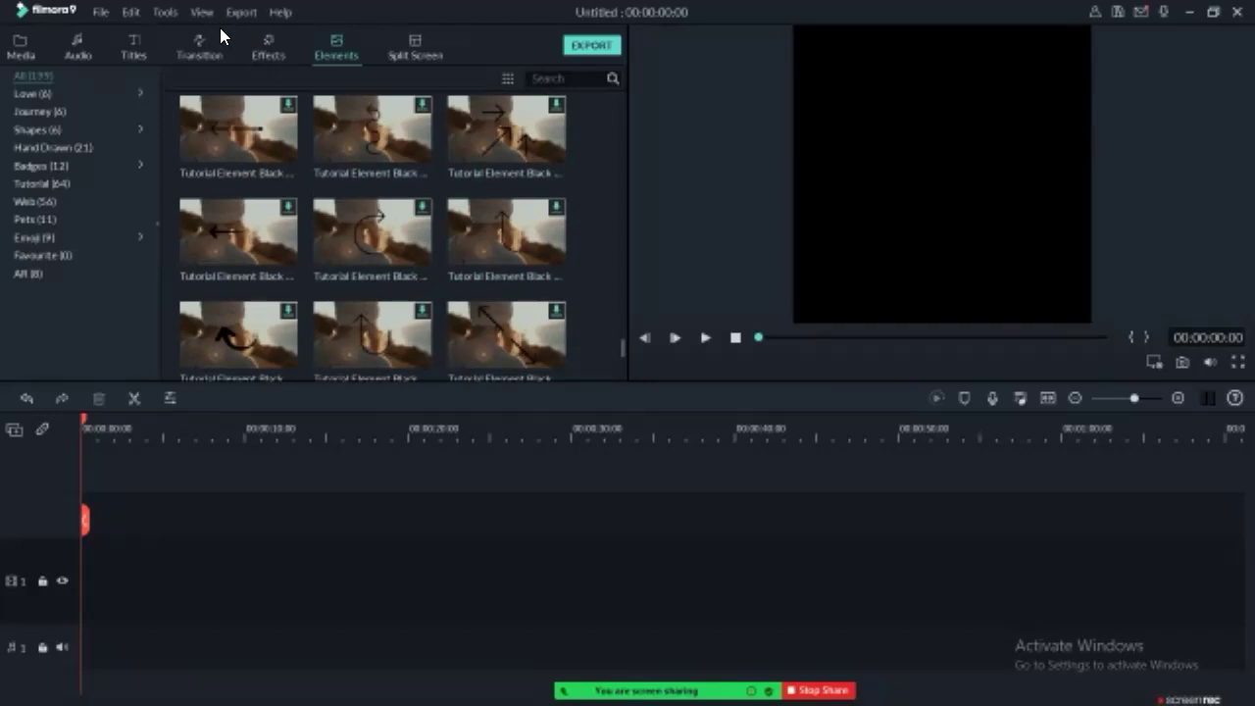
Step: Preview the two-pane split screen layouts: the equal side-by-side, the letterboxed and the diagonally divided ones
{"action": "left_click", "coordinate": [421, 49]}
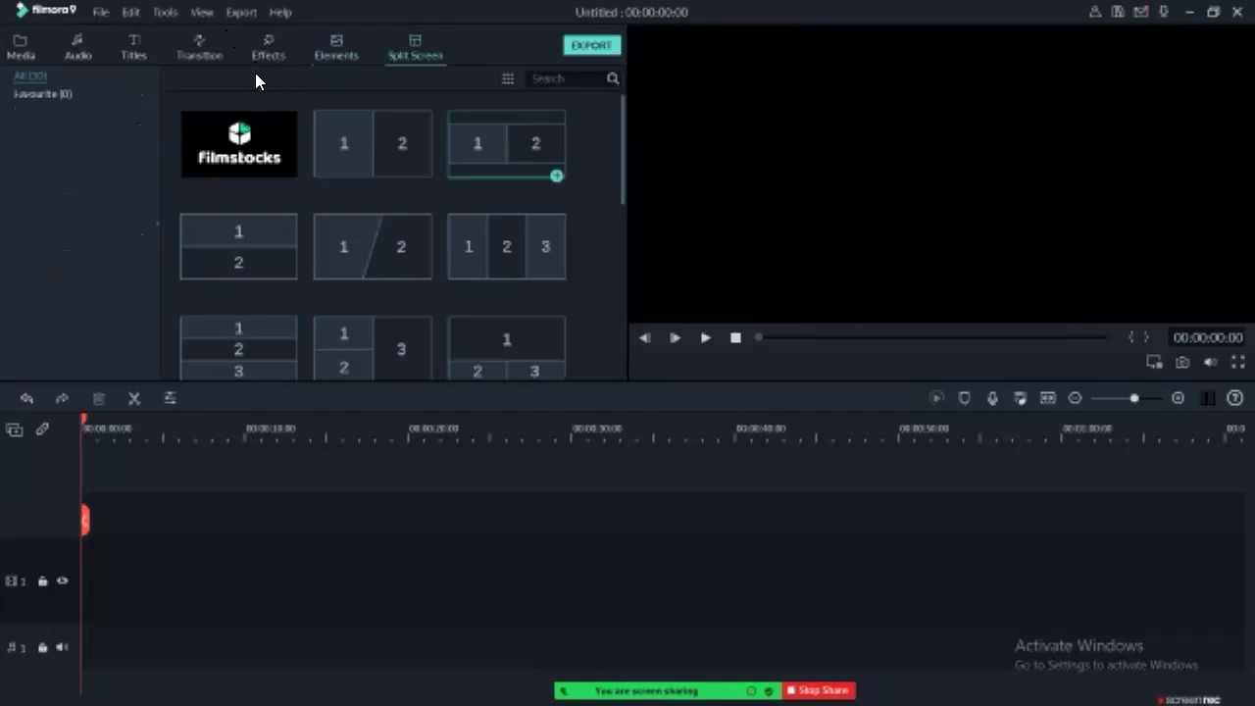
{"action": "left_click", "coordinate": [392, 157]}
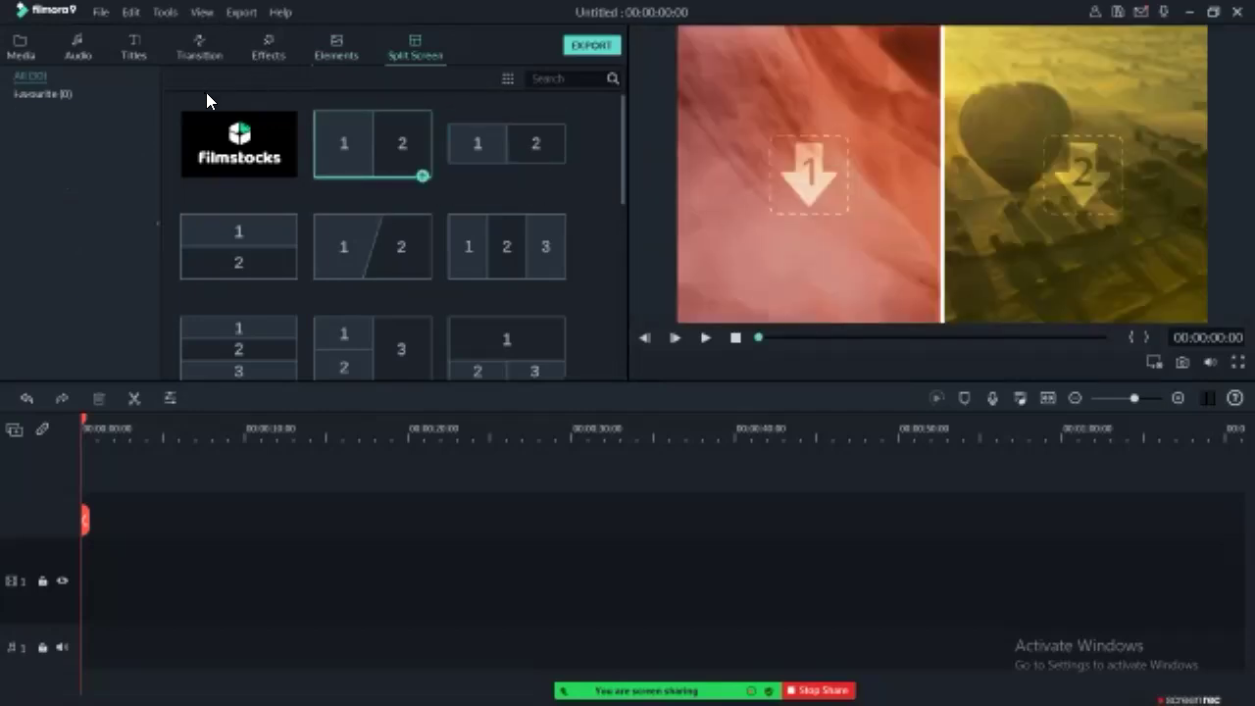
{"action": "key", "text": "Down"}
{"action": "key", "text": "Down"}
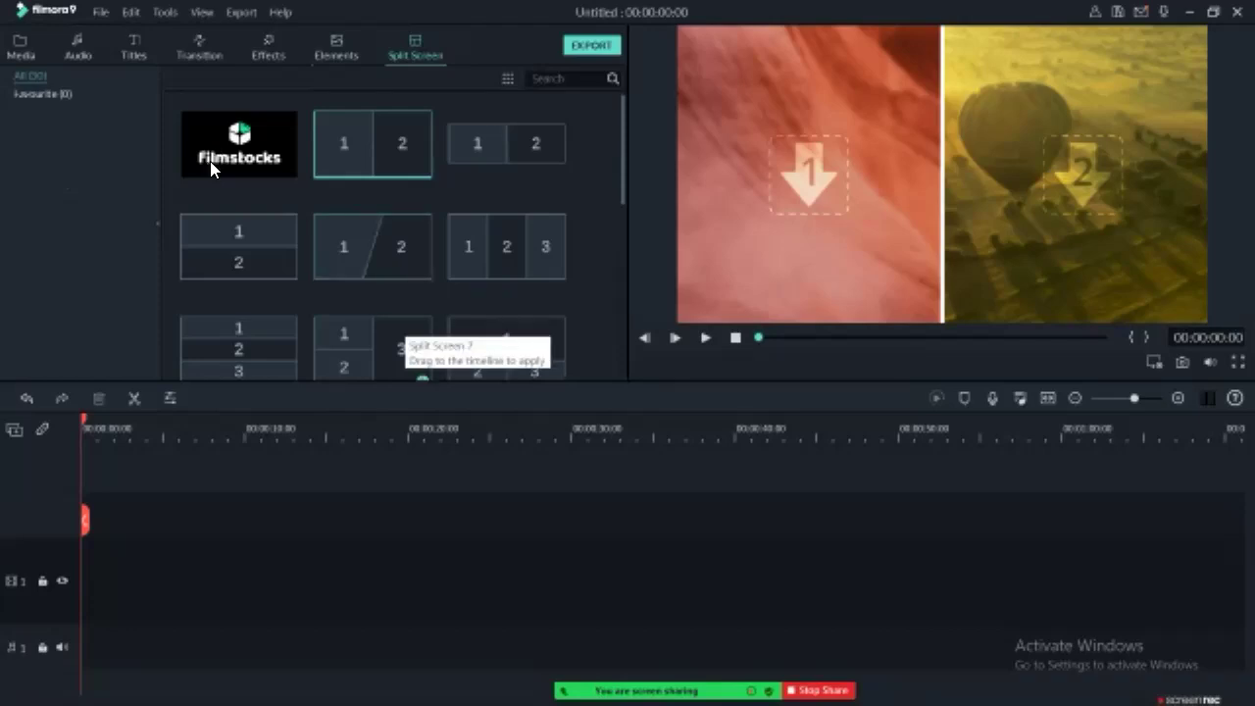
{"action": "key", "text": "Up"}
{"action": "key", "text": "Up"}
{"action": "key", "text": "Right"}
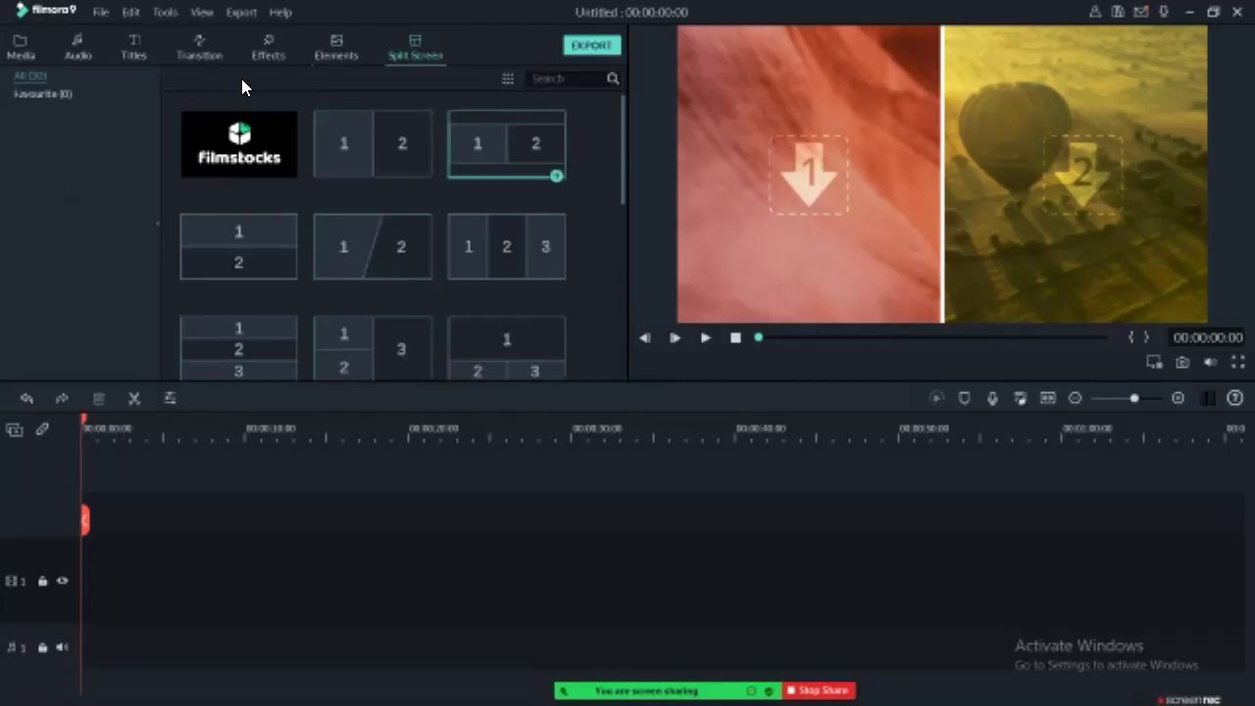
{"action": "key", "text": "Down"}
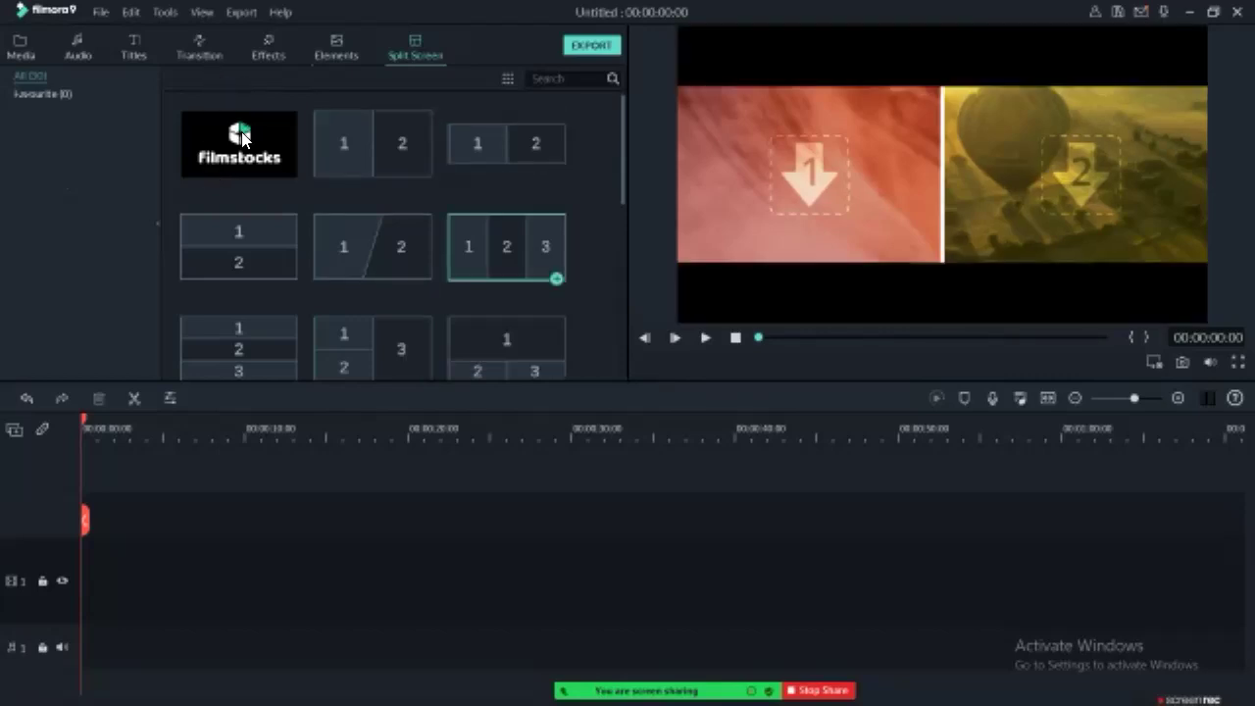
{"action": "key", "text": "Left"}
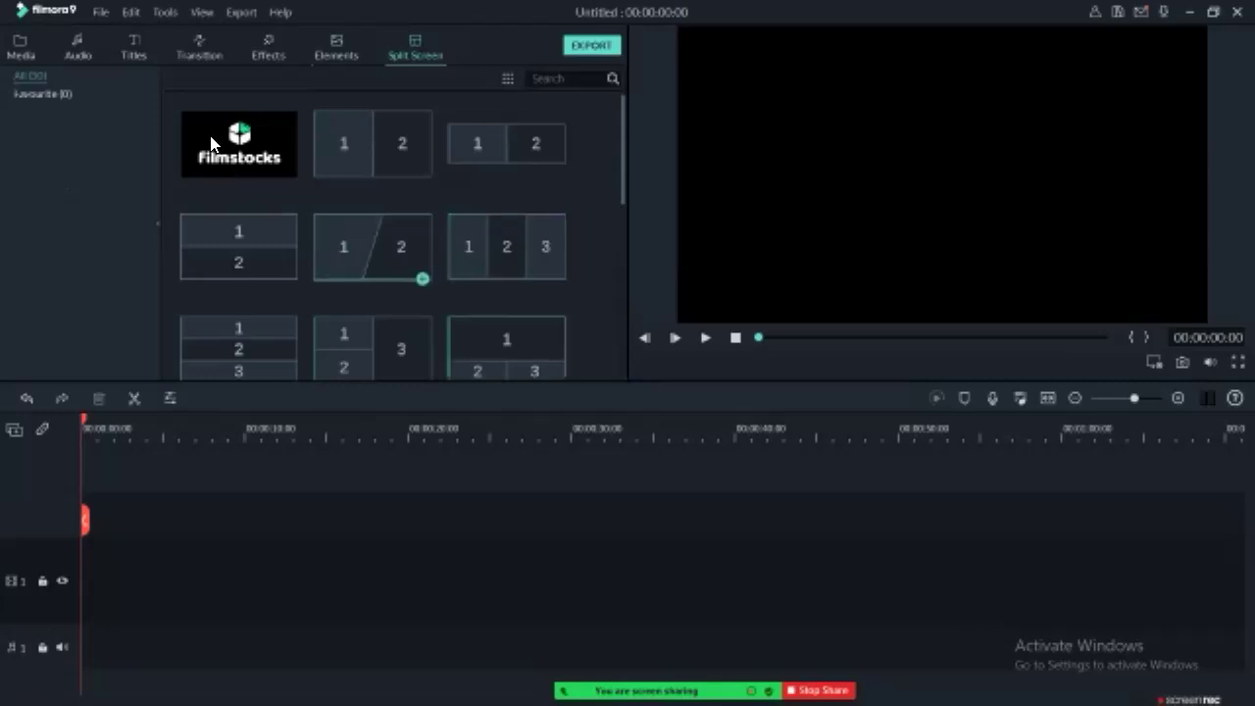
{"action": "key", "text": "Right"}
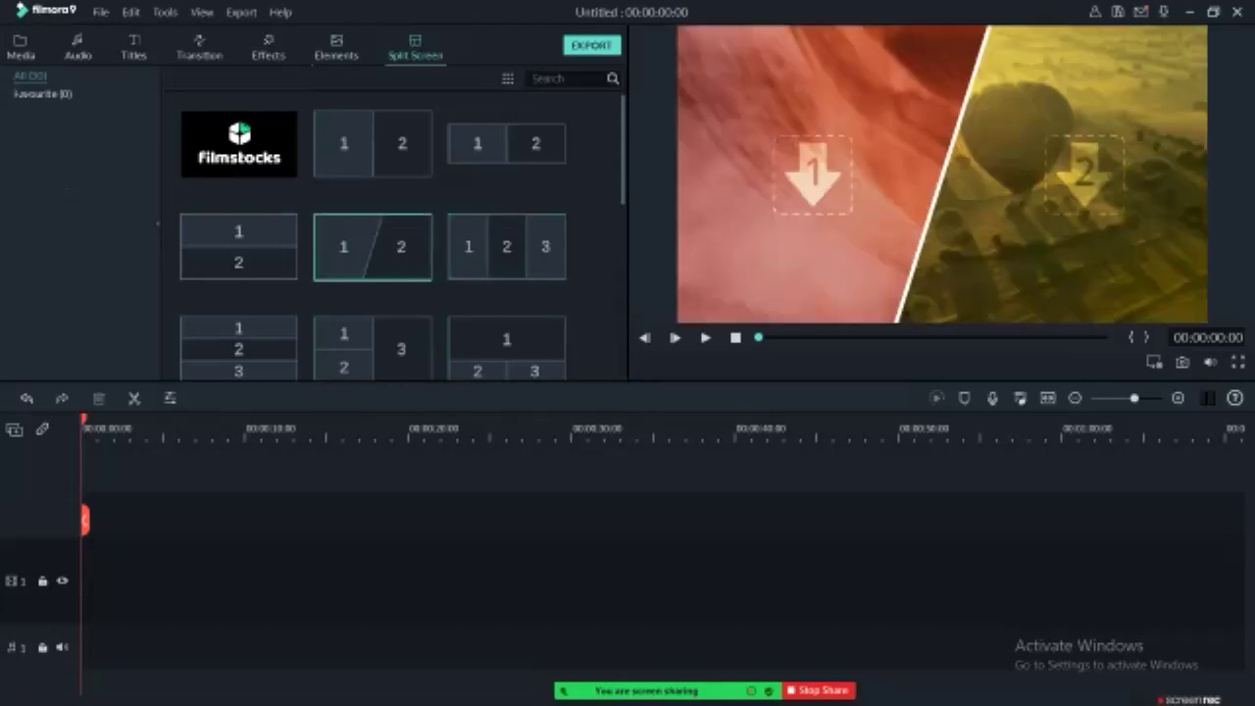
Step: Look through the split screen layouts with more panes and play the six-pane grid preview
{"action": "scroll", "coordinate": [290, 152], "scroll_direction": "down", "scroll_amount": 3}
{"action": "left_click", "coordinate": [353, 209]}
{"action": "left_click", "coordinate": [495, 314]}
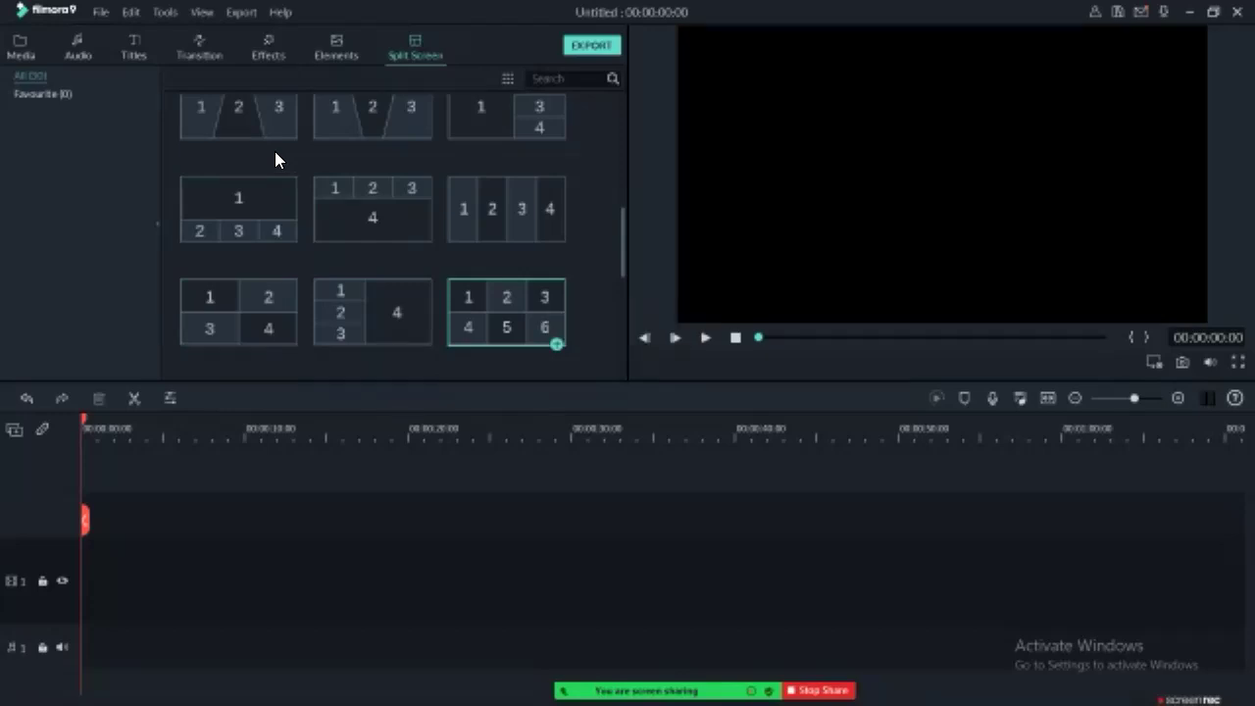
{"action": "key", "text": "space"}
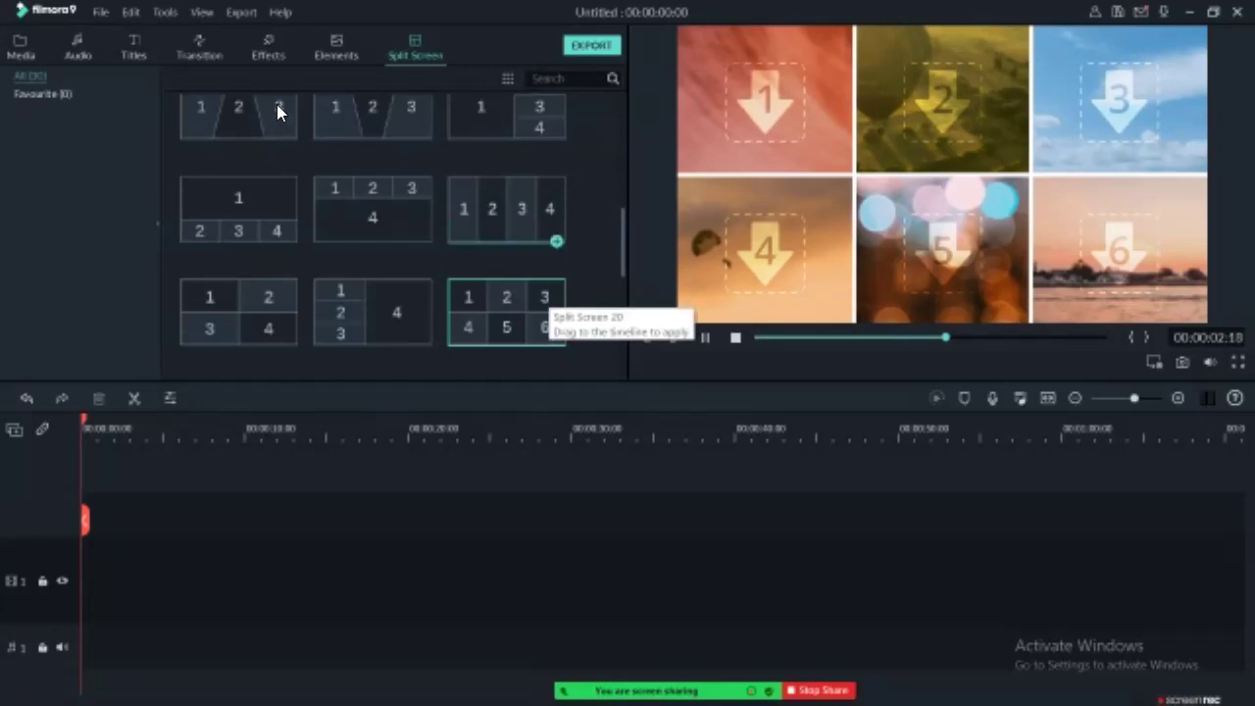
{"action": "scroll", "coordinate": [274, 108], "scroll_direction": "up", "scroll_amount": 5}
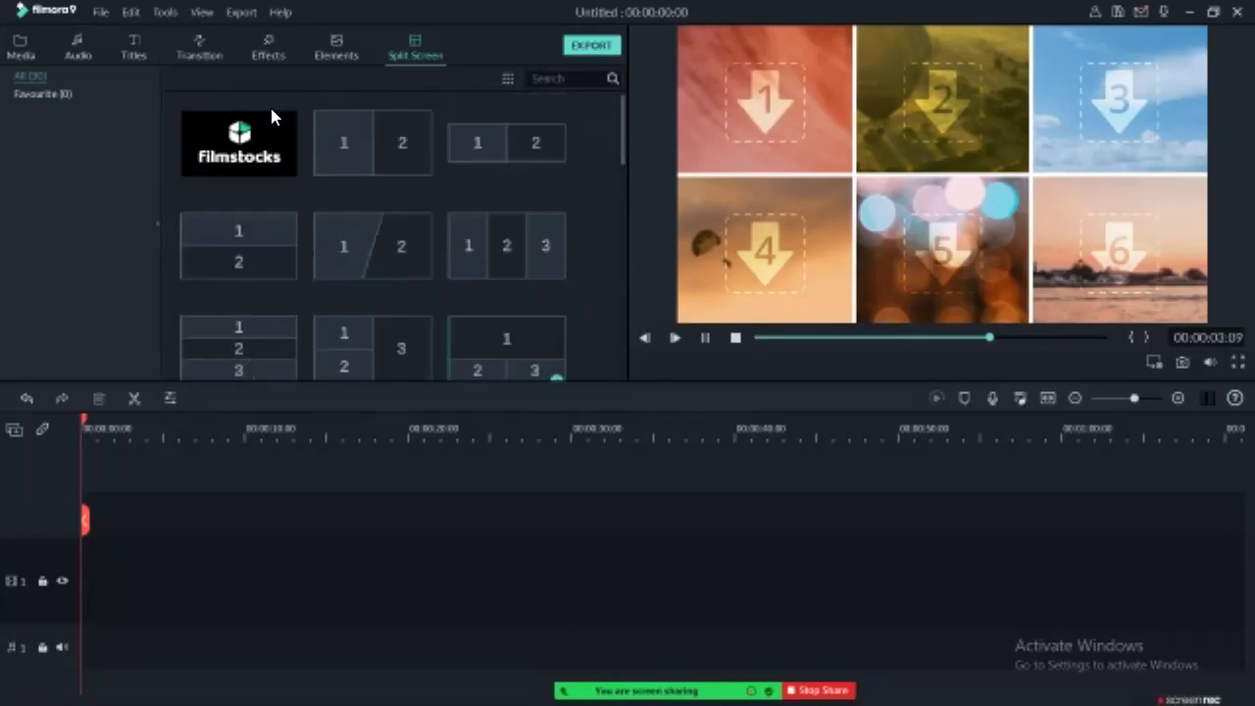
Step: Place the imported project image at the start of video track 1 and shorten the clip to 00:00:04:07
{"action": "left_click", "coordinate": [20, 39]}
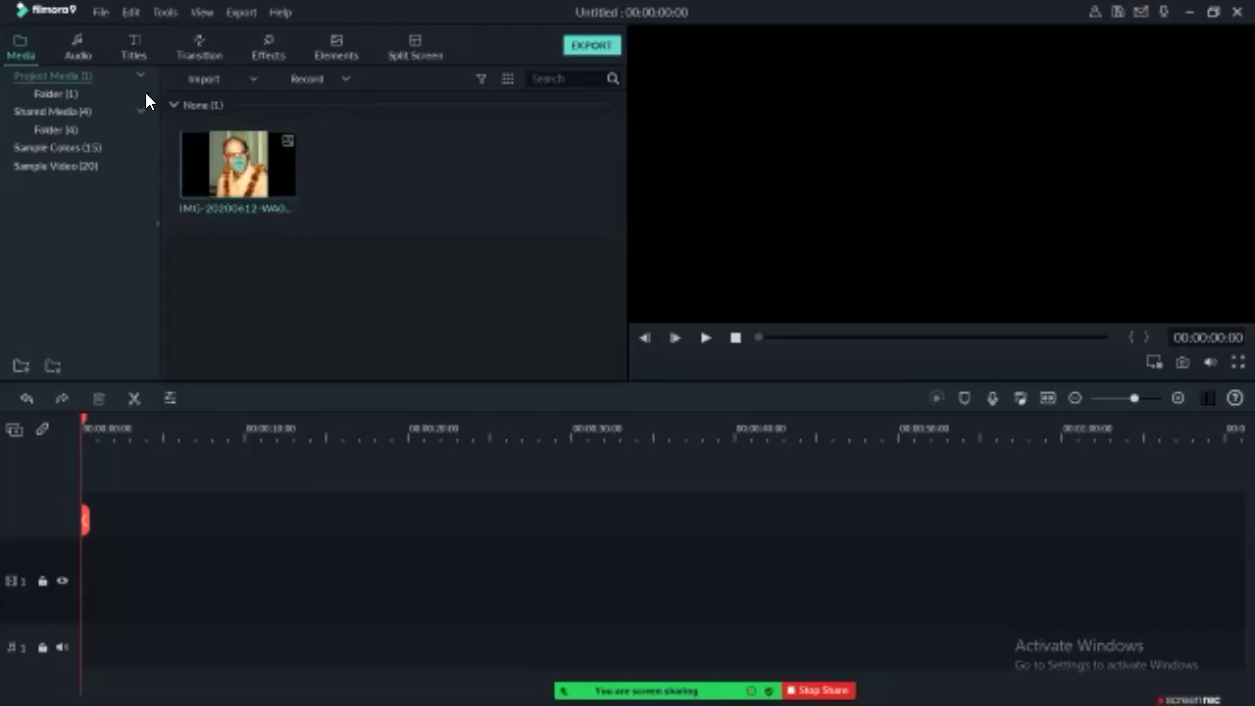
{"action": "left_click_drag", "start_coordinate": [218, 139], "coordinate": [122, 581]}
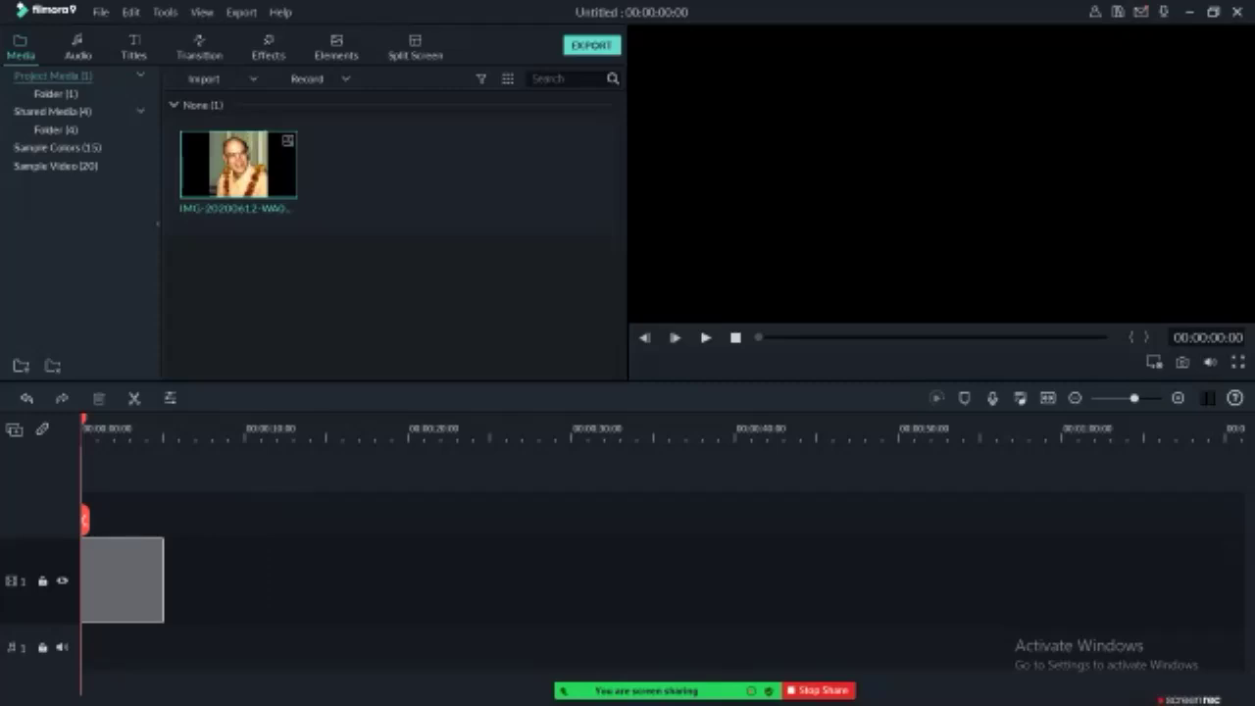
{"action": "left_click_drag", "start_coordinate": [121, 580], "coordinate": [149, 581]}
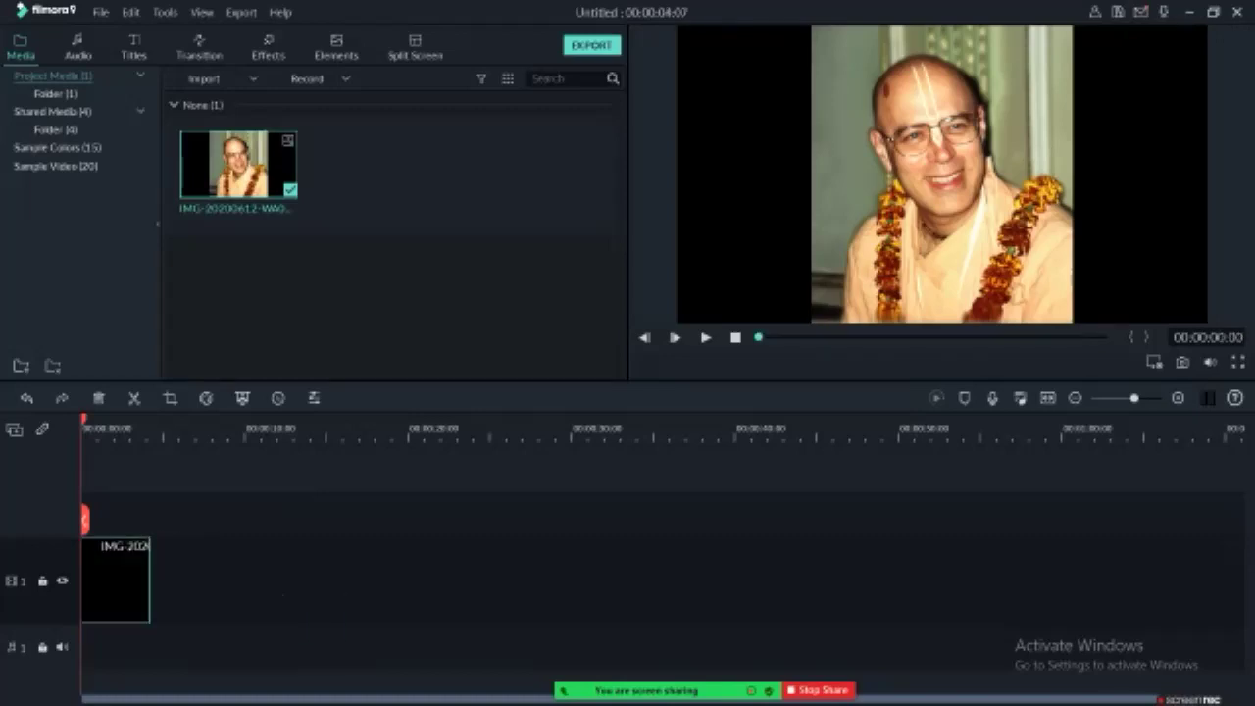
Step: Extend the image clip on video track 1 to a duration of 00:00:39:02
{"action": "left_click", "coordinate": [126, 430]}
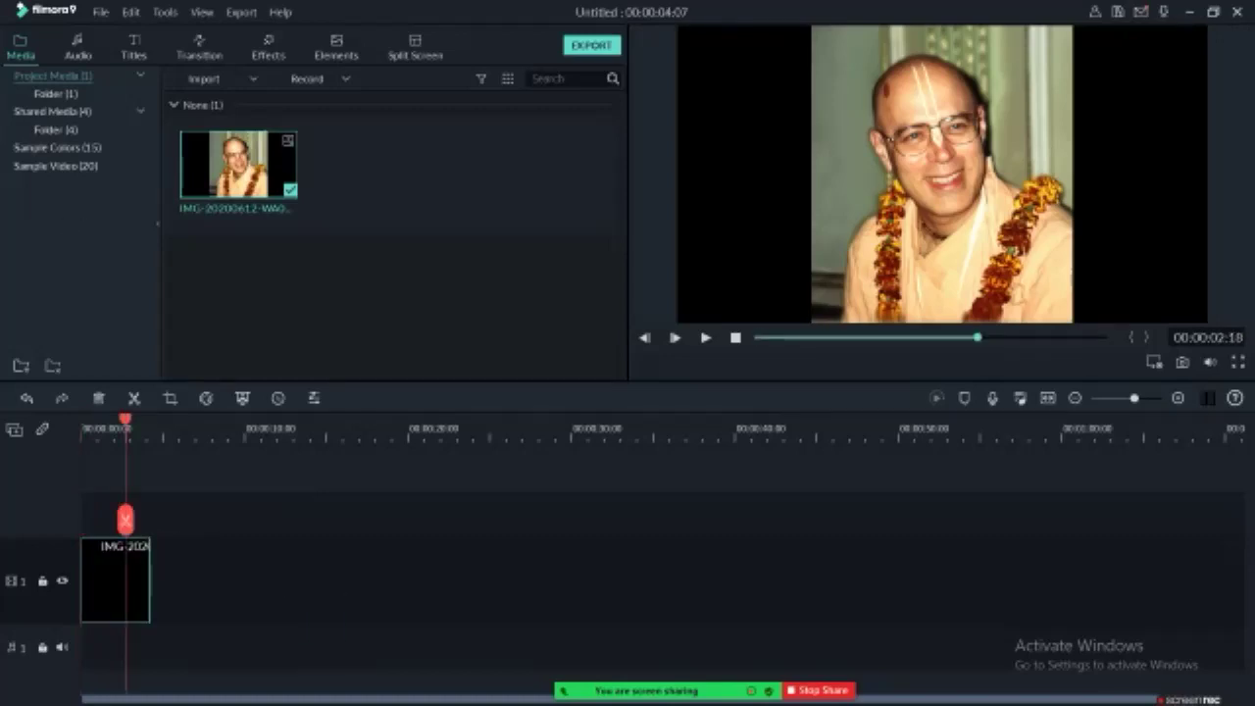
{"action": "left_click_drag", "start_coordinate": [149, 581], "coordinate": [151, 580]}
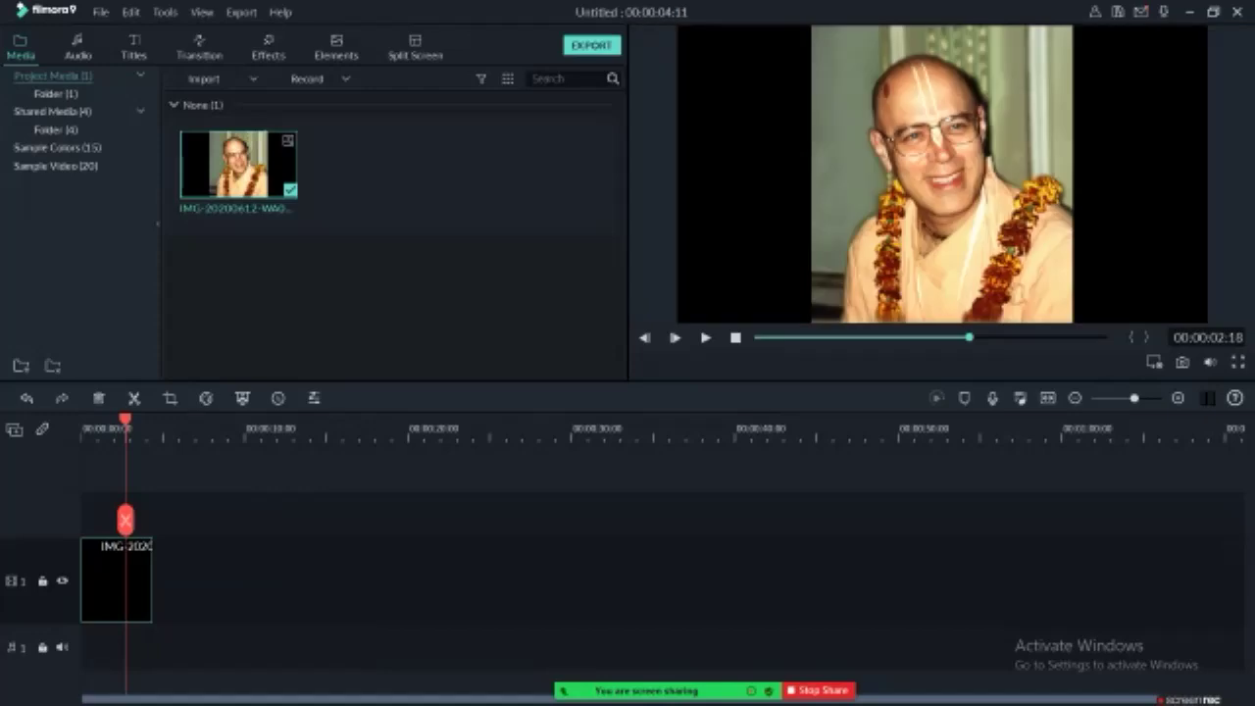
{"action": "left_click_drag", "start_coordinate": [151, 581], "coordinate": [718, 581]}
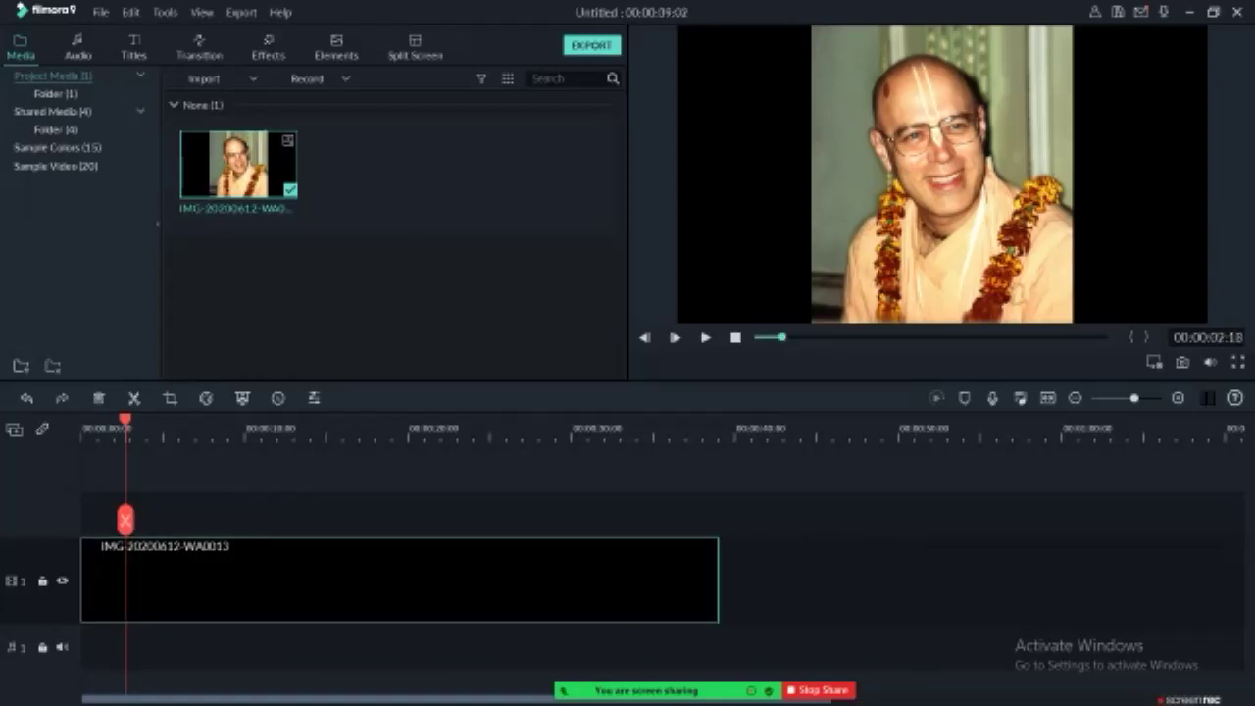
Step: Deselect the image clip and move the playhead to 00:00:36:17 near the clip's end
{"action": "left_click", "coordinate": [844, 471]}
{"action": "left_click", "coordinate": [647, 434]}
{"action": "left_click_drag", "start_coordinate": [313, 215], "coordinate": [180, 218]}
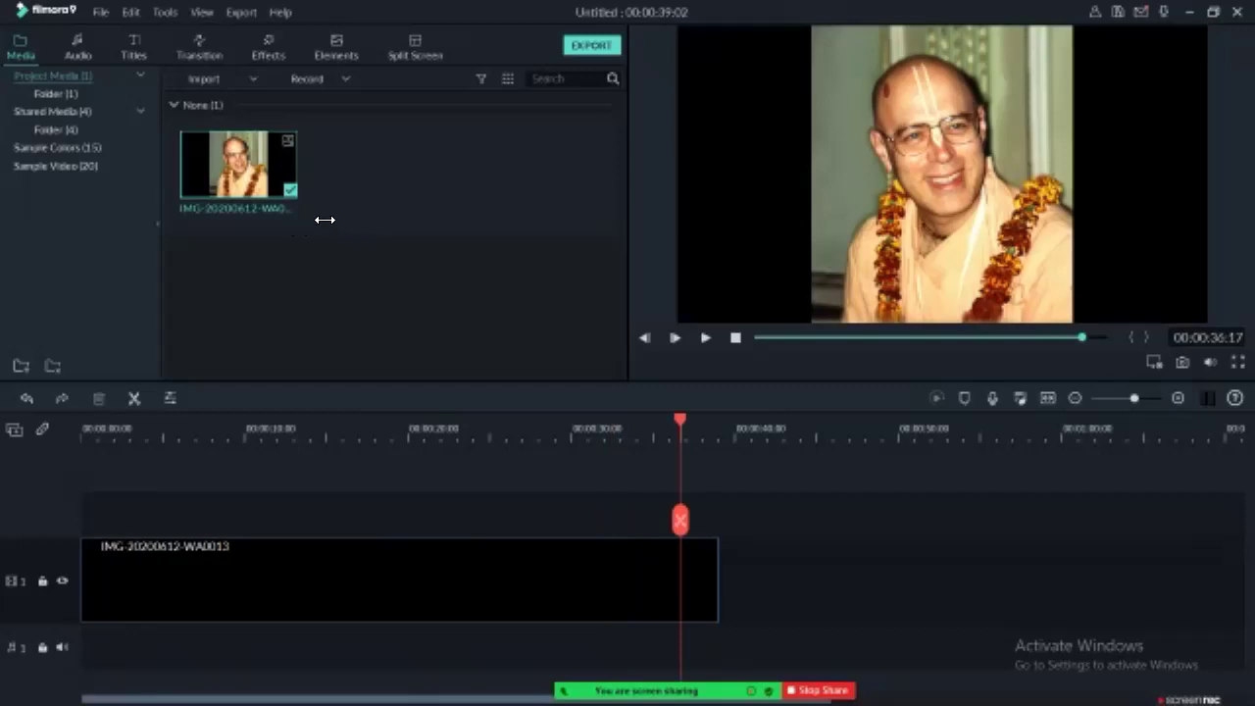
Step: Move the playhead to 00:00:34:02 and crop the image clip on video track 1 to fit the frame
{"action": "left_click", "coordinate": [638, 429]}
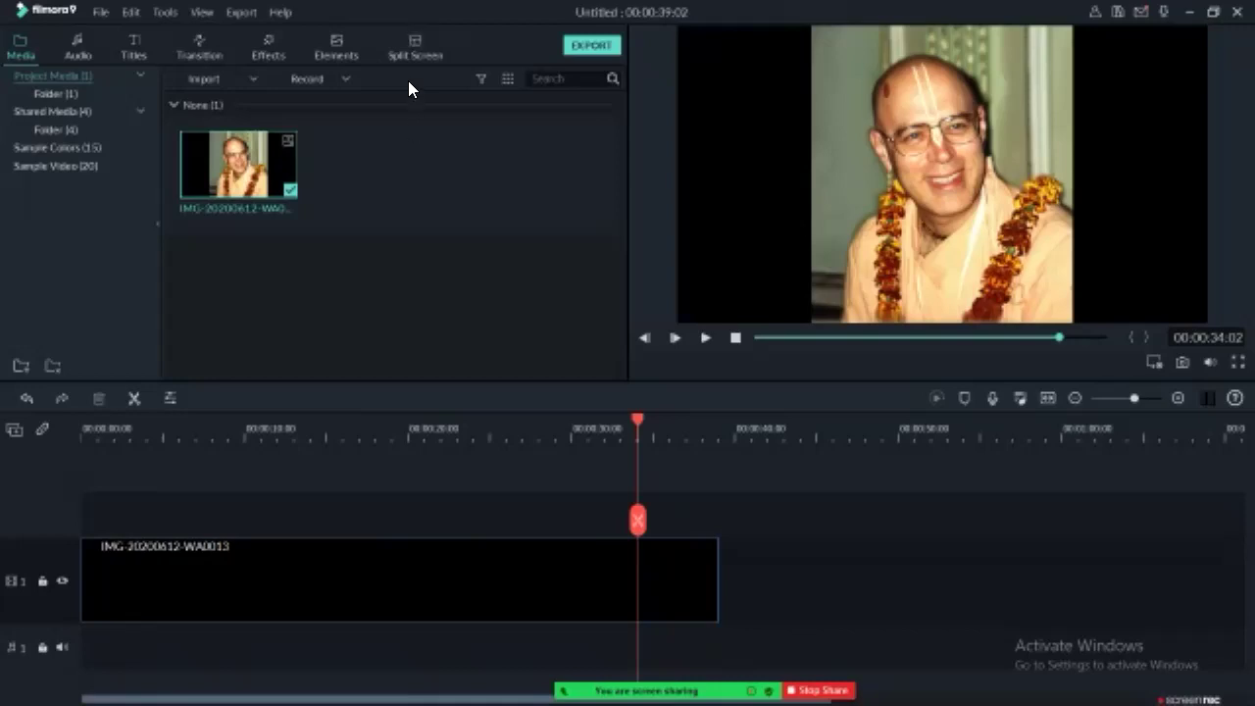
{"action": "right_click", "coordinate": [664, 577]}
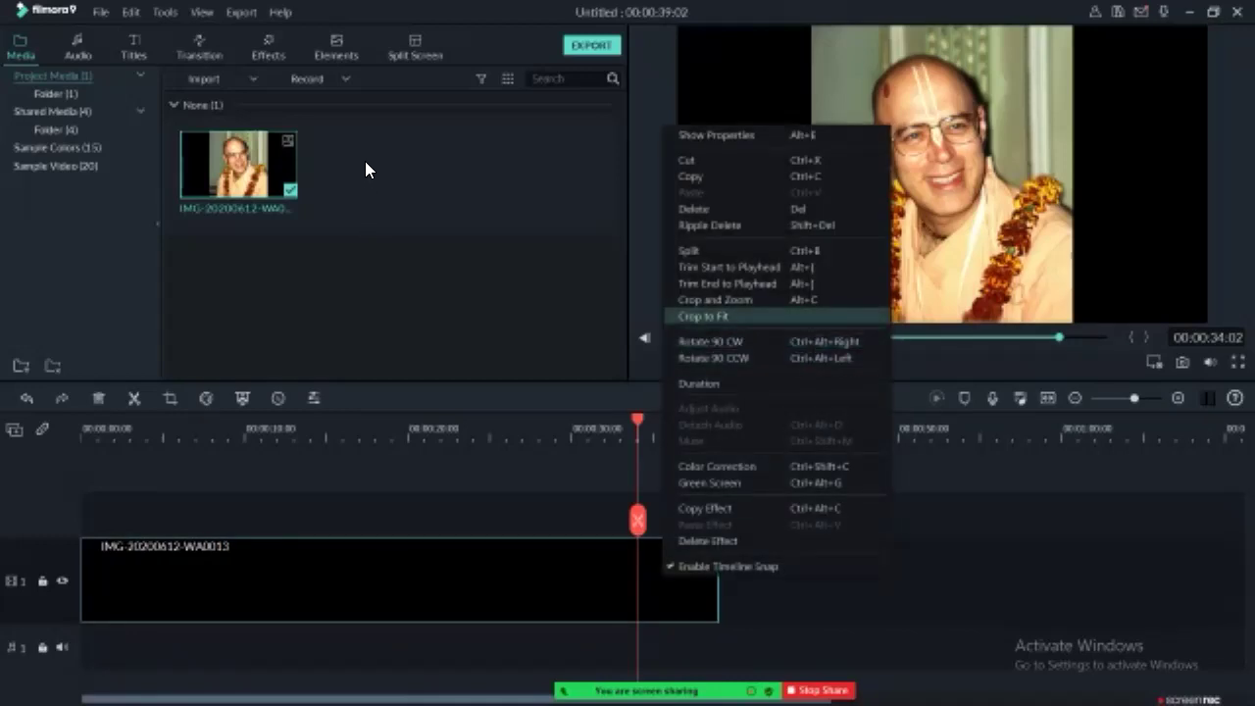
{"action": "key", "text": "Return"}
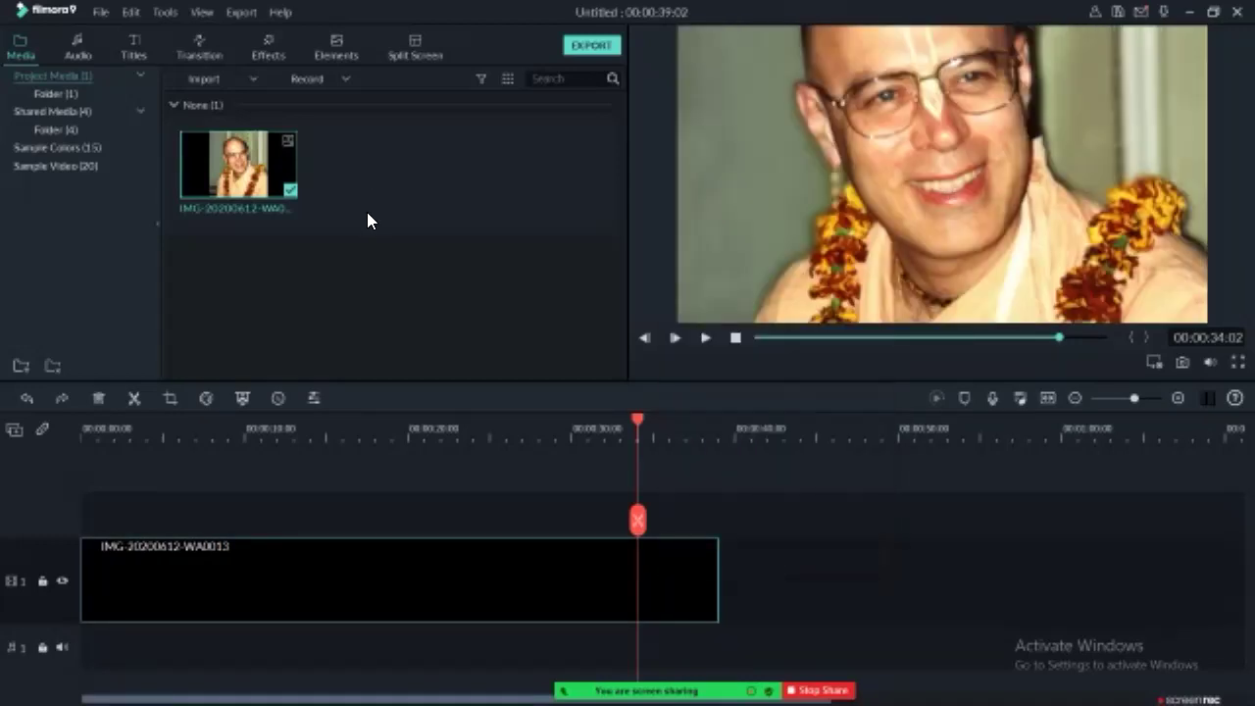
Step: Look through the editing commands available for the image clip, ending on Crop to Fit
{"action": "right_click", "coordinate": [686, 574]}
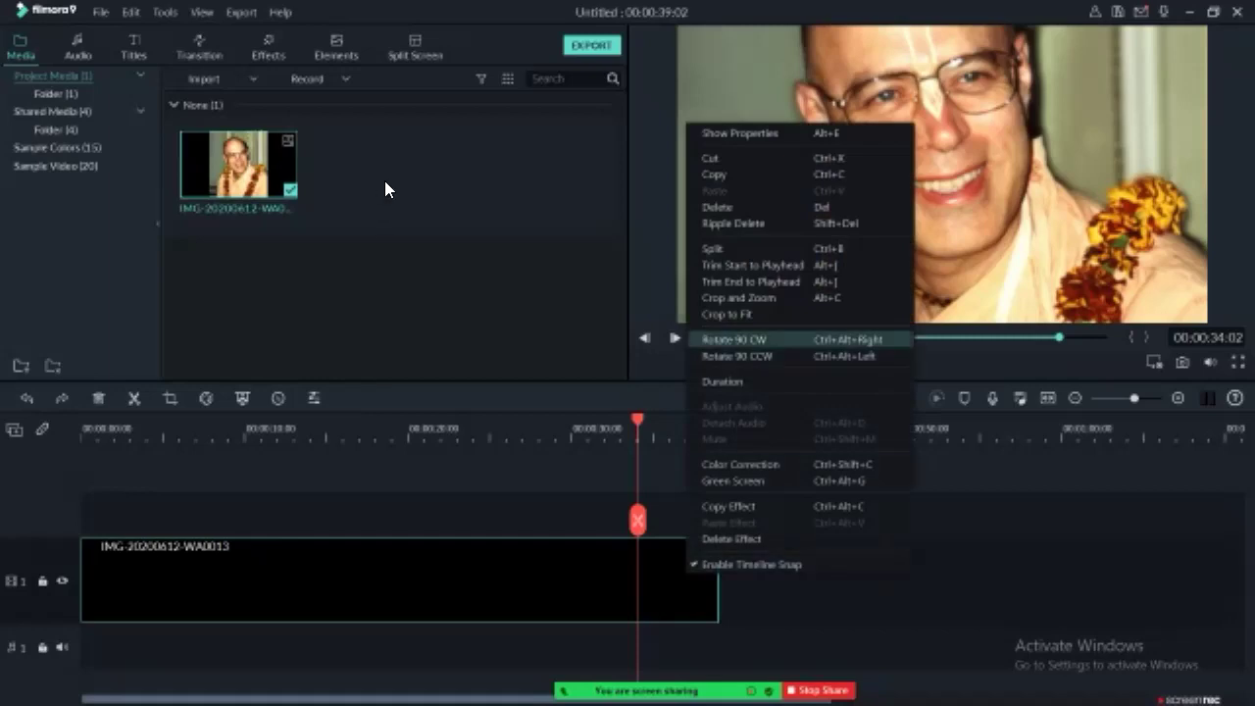
{"action": "key", "text": "Down"}
{"action": "key", "text": "Down"}
{"action": "key", "text": "Down"}
{"action": "key", "text": "Down"}
{"action": "key", "text": "Down"}
{"action": "key", "text": "Down"}
{"action": "key", "text": "Down"}
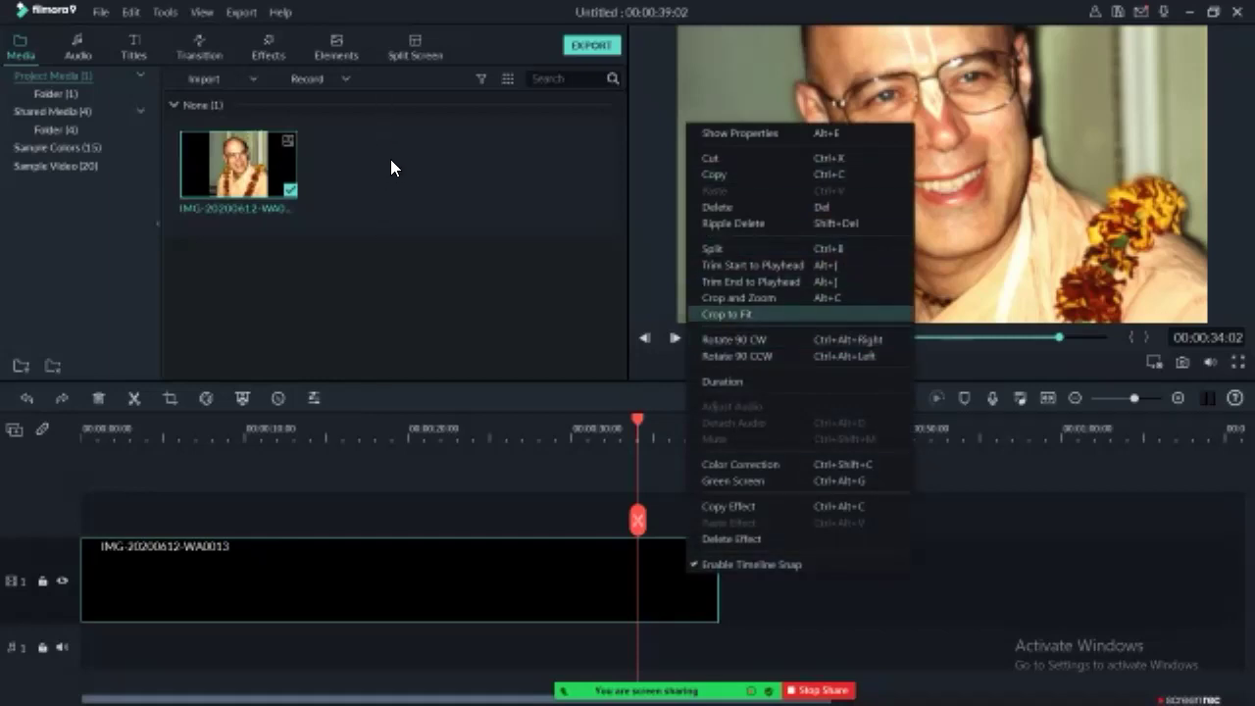
{"action": "key", "text": "Return"}
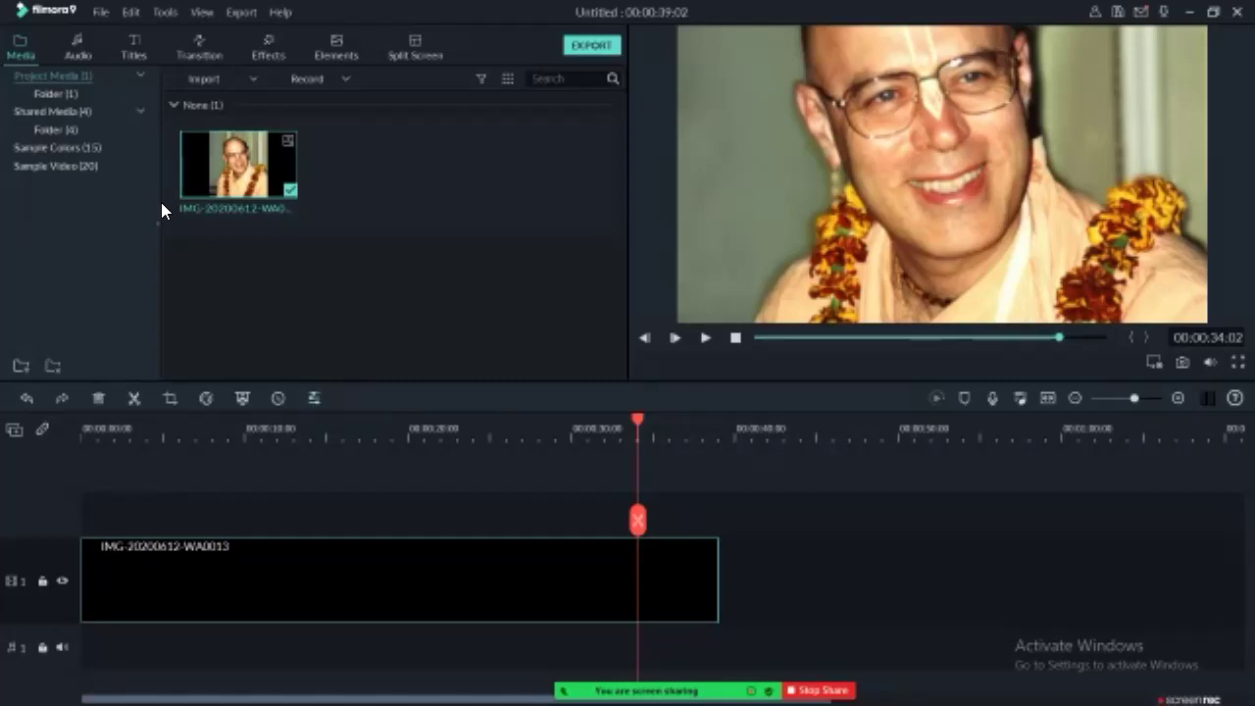
Step: Open the image clip's properties and expand the Transform settings, keeping Transform enabled
{"action": "key", "text": "alt+e"}
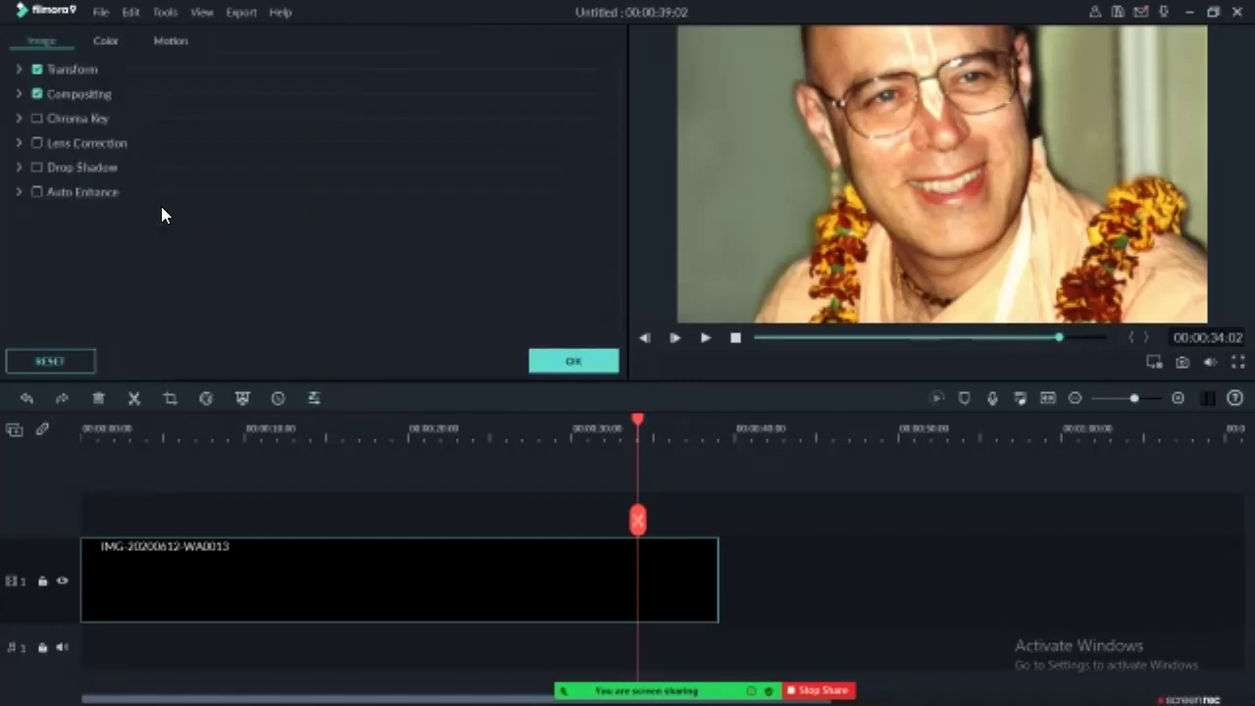
{"action": "left_click", "coordinate": [37, 68]}
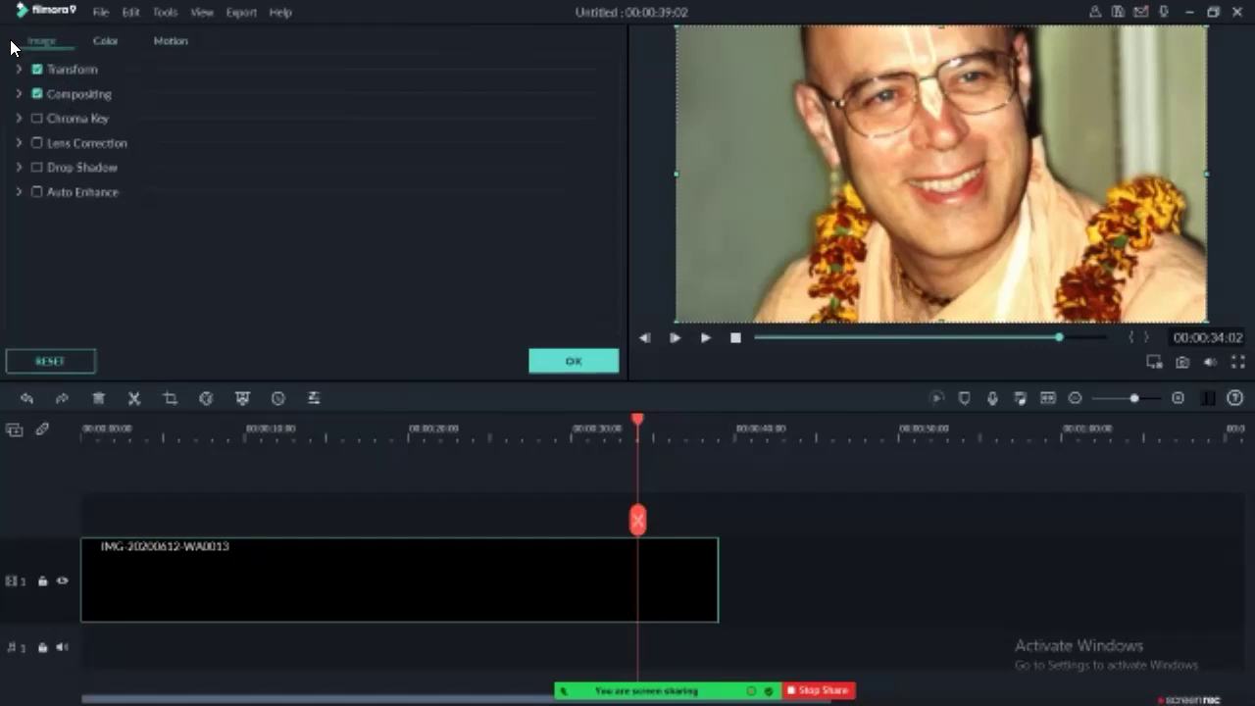
{"action": "left_click", "coordinate": [33, 65]}
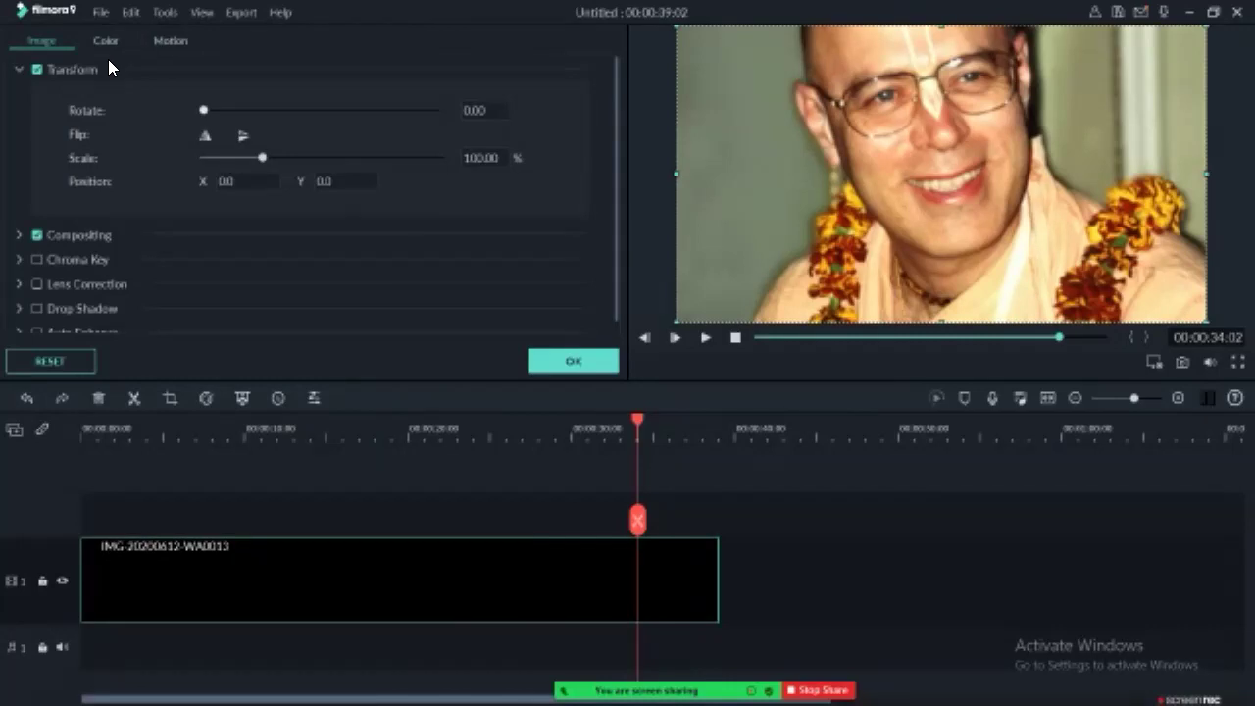
Step: Try rotating the image by 90 degrees and turn it back to 0
{"action": "mouse_move", "coordinate": [203, 109]}
{"action": "left_mouse_down"}
{"action": "mouse_move", "coordinate": [231, 110]}
{"action": "mouse_move", "coordinate": [203, 110]}
{"action": "left_mouse_up"}
{"action": "key", "text": "ctrl+a"}
{"action": "type", "text": "90"}
{"action": "key", "text": "Return"}
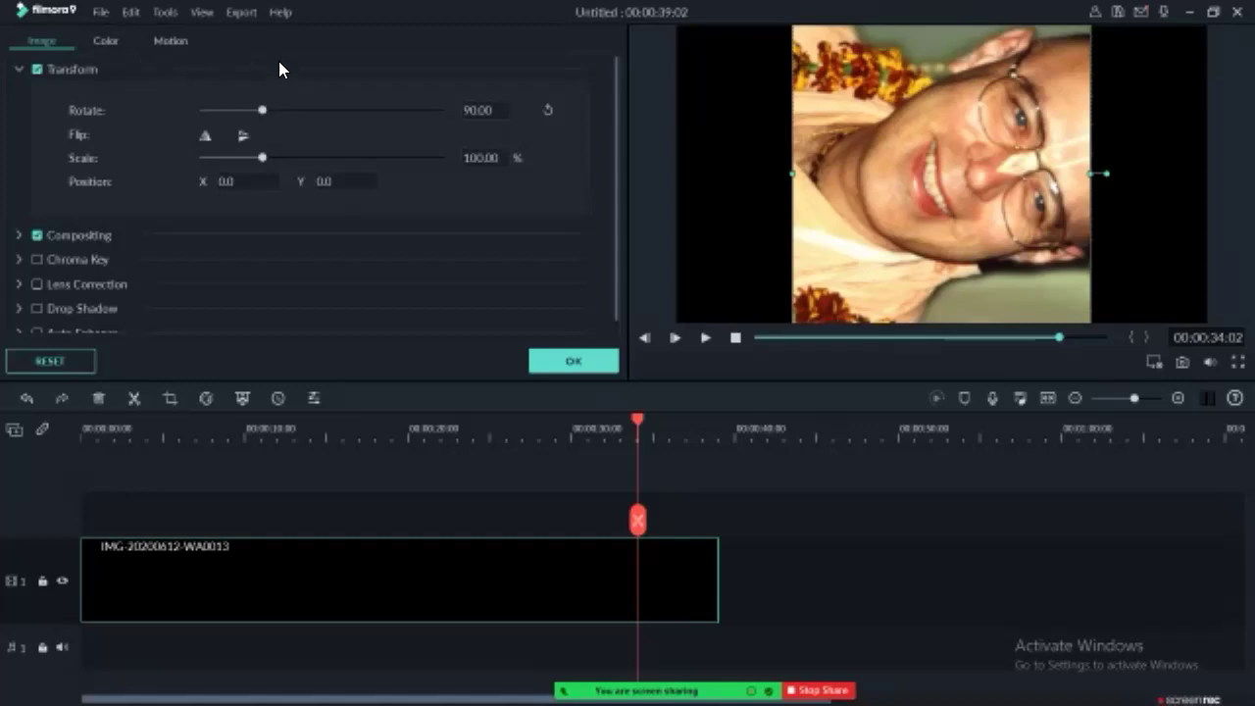
{"action": "key", "text": "ctrl+alt+Left"}
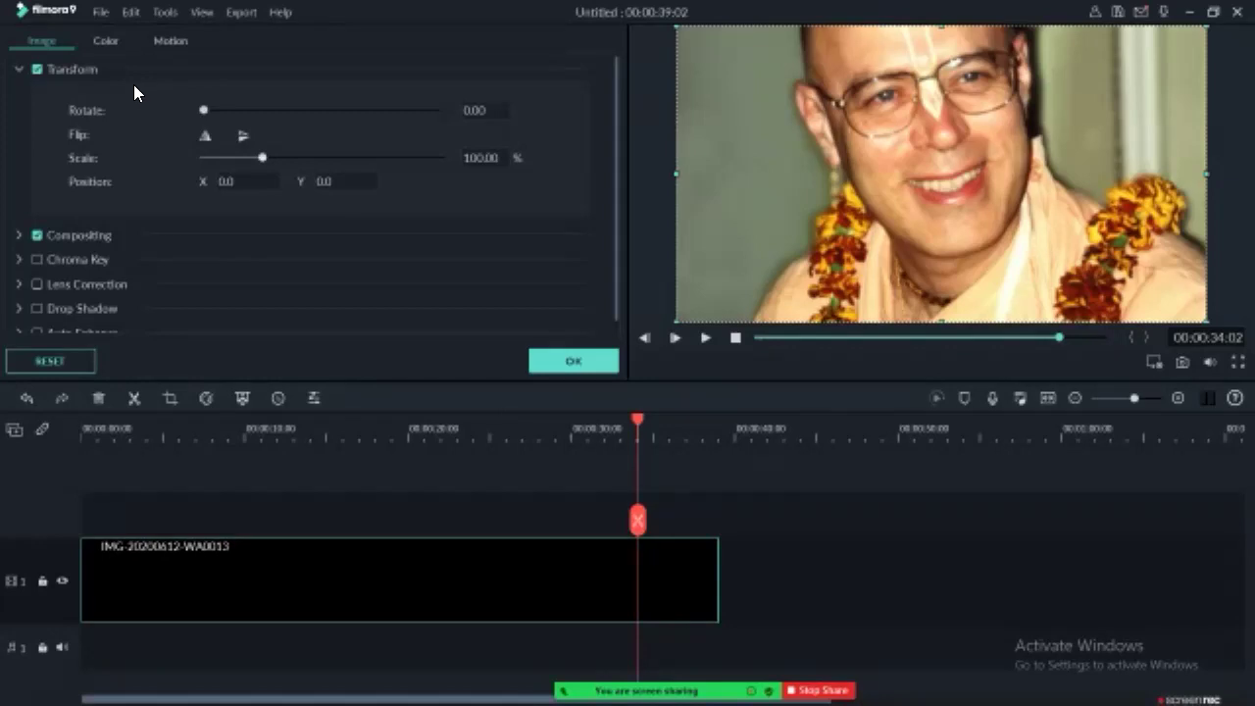
Step: Scale the image down to about 90% and bring it back up to 99.31%
{"action": "mouse_move", "coordinate": [262, 157]}
{"action": "left_mouse_down"}
{"action": "mouse_move", "coordinate": [322, 157]}
{"action": "mouse_move", "coordinate": [267, 157]}
{"action": "left_mouse_up"}
{"action": "key", "text": "Left"}
{"action": "key", "text": "Left"}
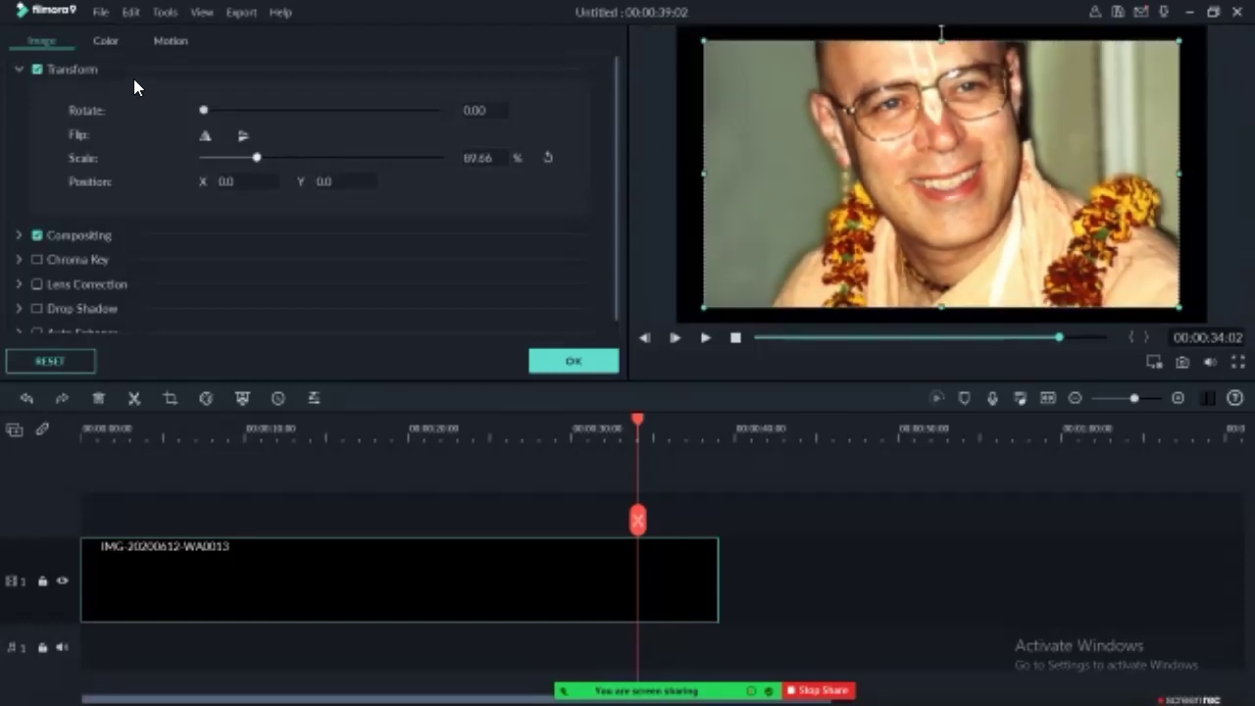
{"action": "key", "text": "Left"}
{"action": "key", "text": "Left"}
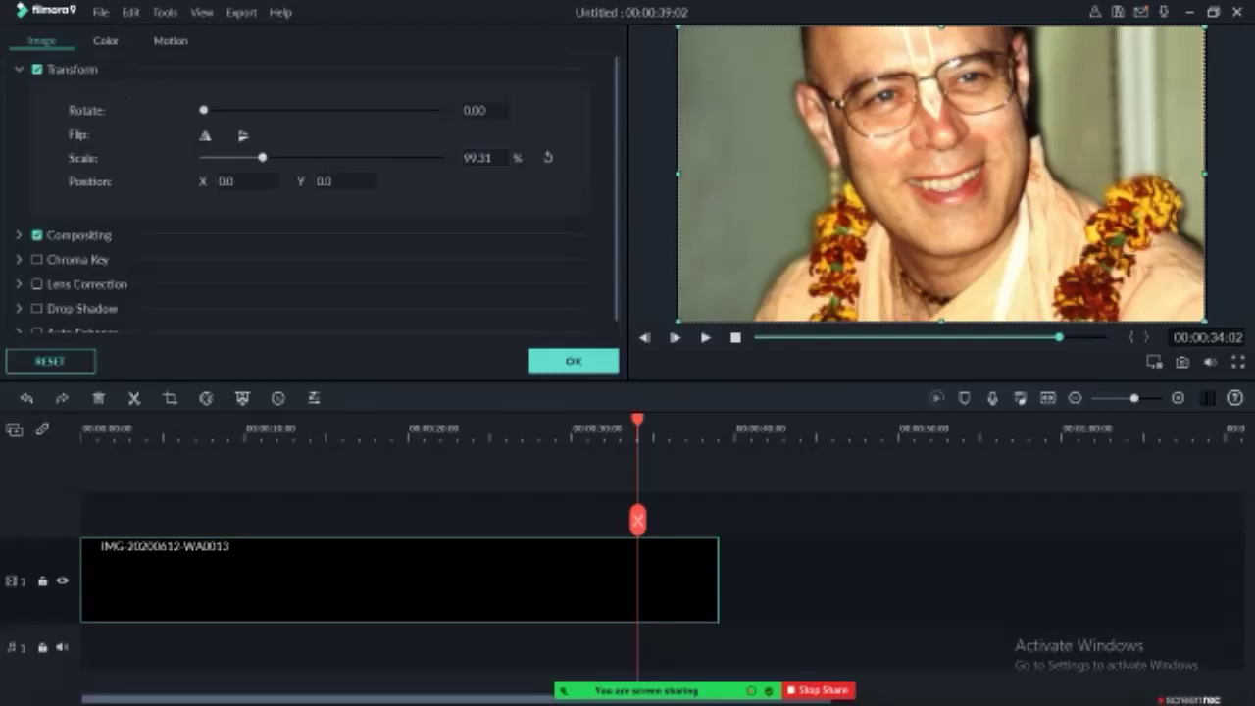
Step: Try shifting the image vertically to a Y position of 34 and undo the shift
{"action": "mouse_move", "coordinate": [228, 181]}
{"action": "left_mouse_down"}
{"action": "mouse_move", "coordinate": [313, 181]}
{"action": "mouse_move", "coordinate": [220, 181]}
{"action": "left_mouse_up"}
{"action": "left_click_drag", "start_coordinate": [327, 181], "coordinate": [345, 182]}
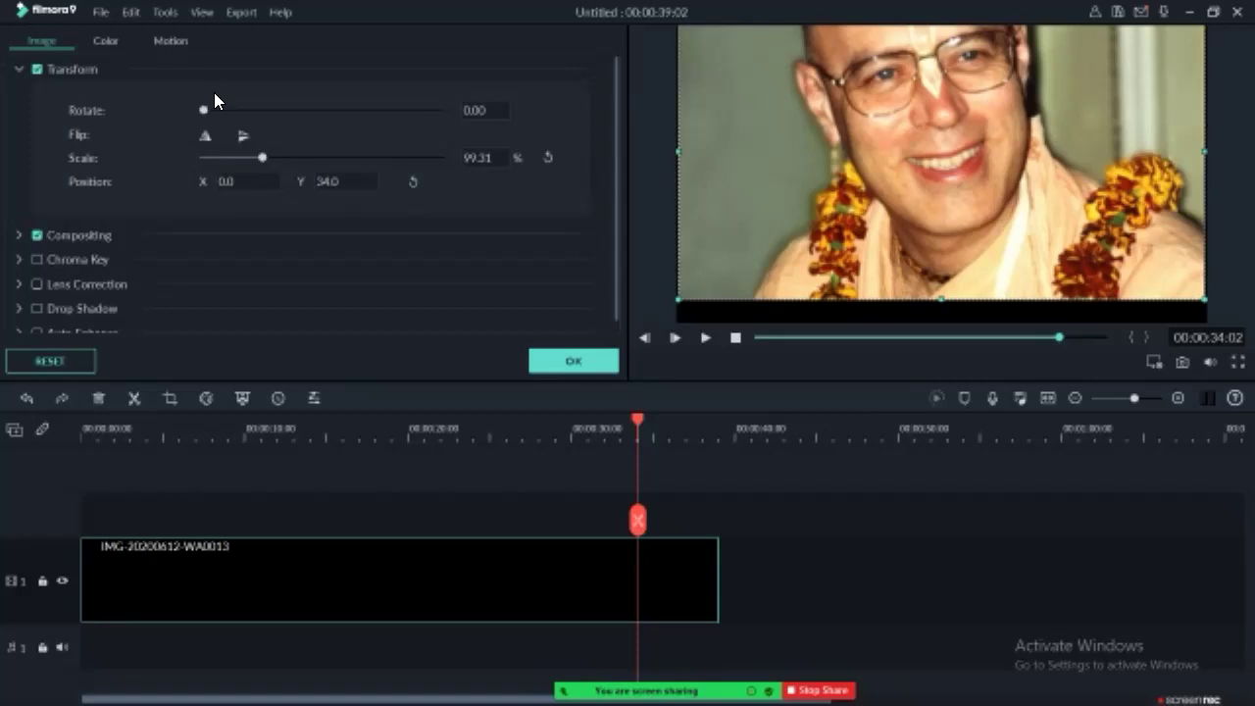
{"action": "key", "text": "ctrl+z"}
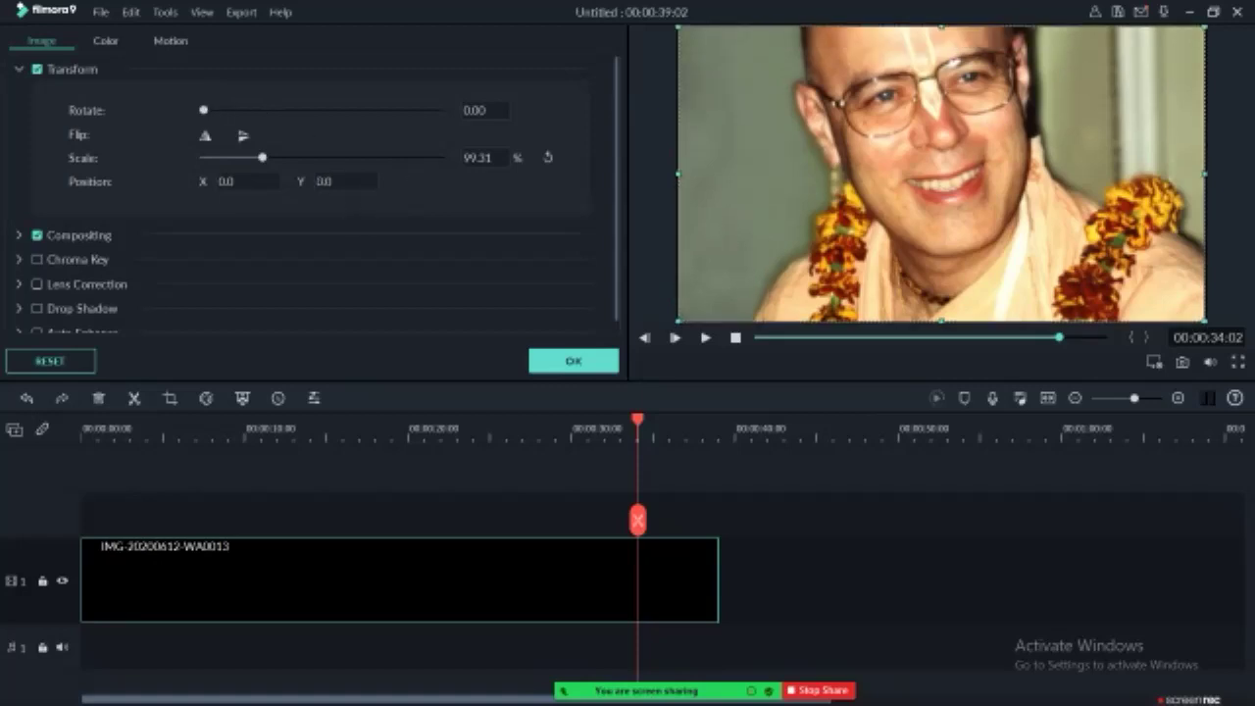
Step: Close the clip's properties and apply a Crop and Zoom with the 440 x 247 crop frame moved up over the whole forehead
{"action": "key", "text": "Escape"}
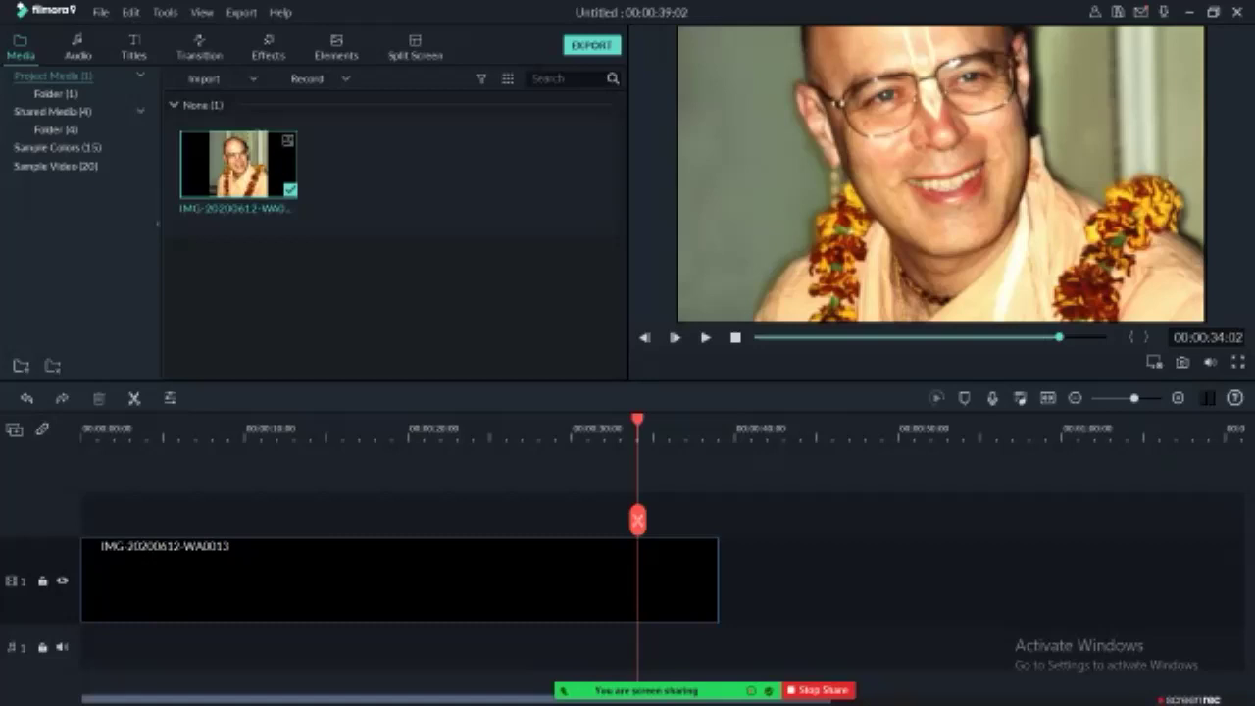
{"action": "left_click", "coordinate": [400, 581]}
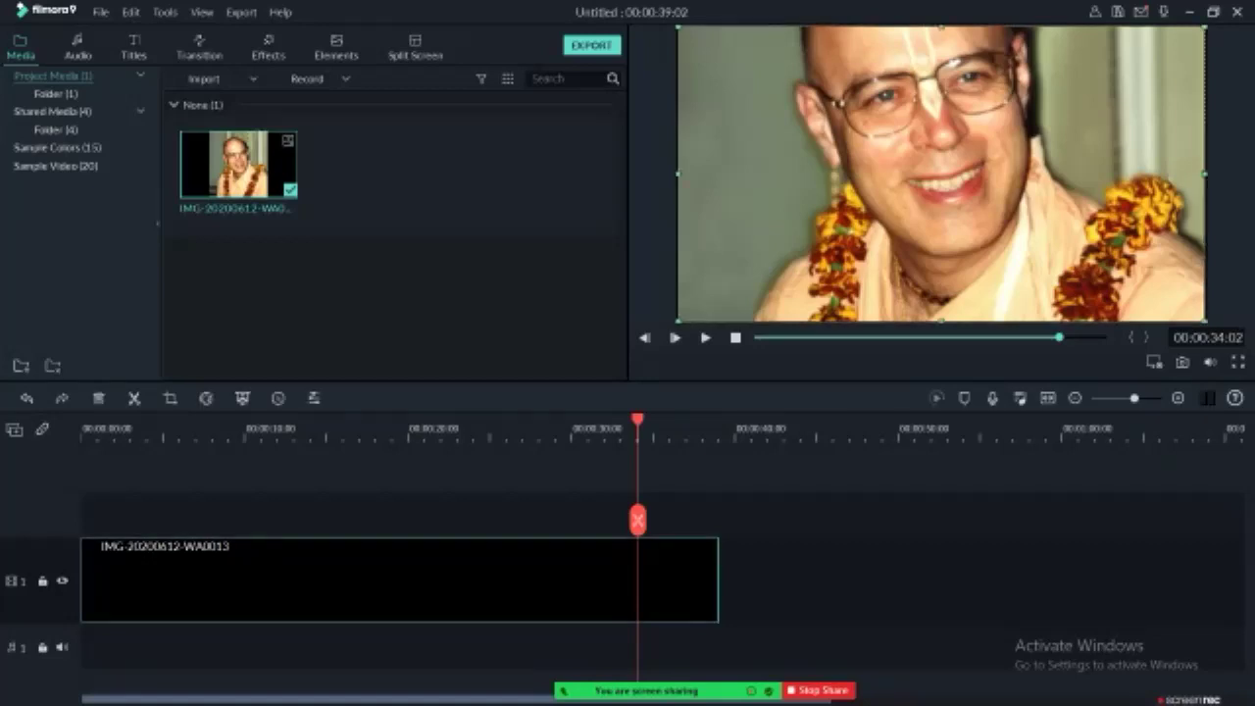
{"action": "right_click", "coordinate": [456, 588]}
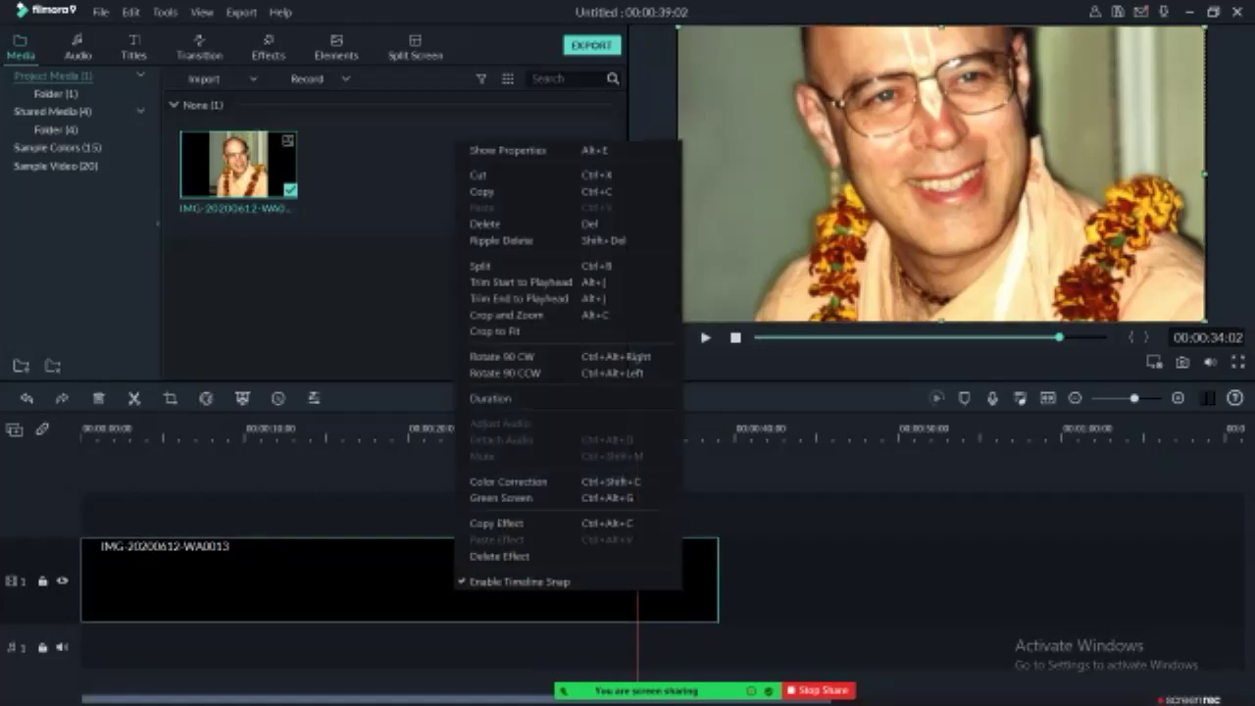
{"action": "left_click", "coordinate": [287, 163]}
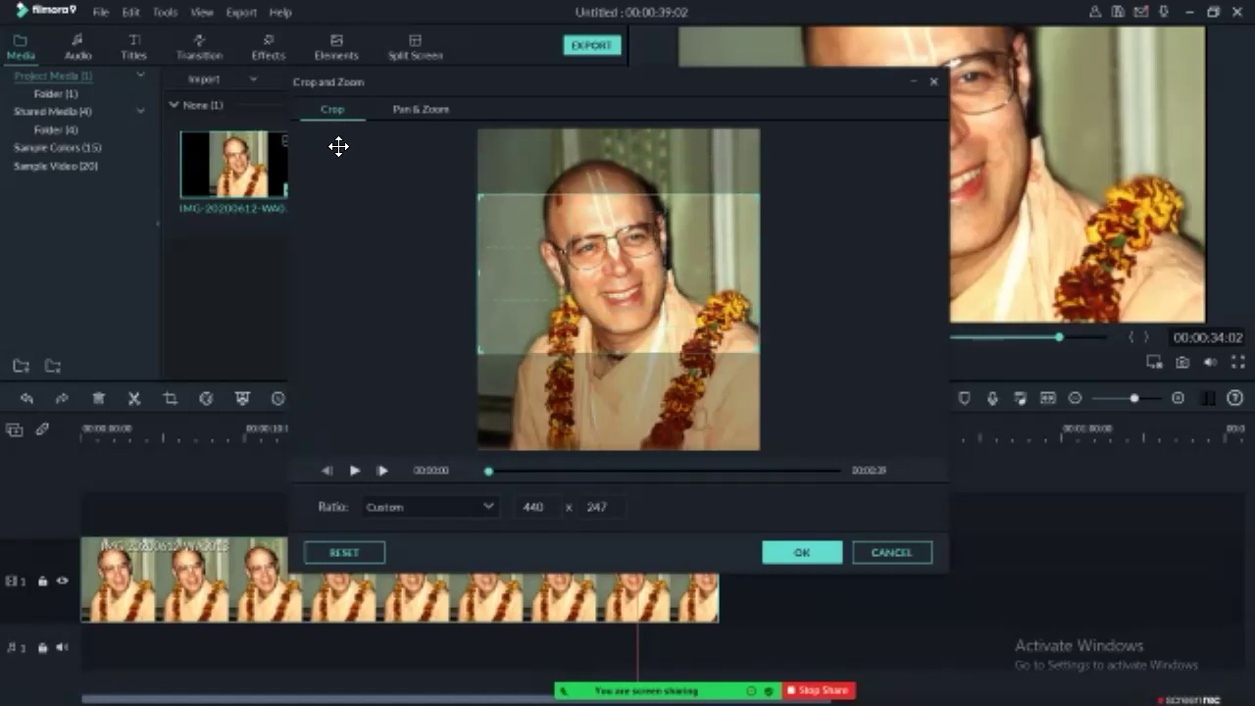
{"action": "left_click_drag", "start_coordinate": [342, 212], "coordinate": [333, 148]}
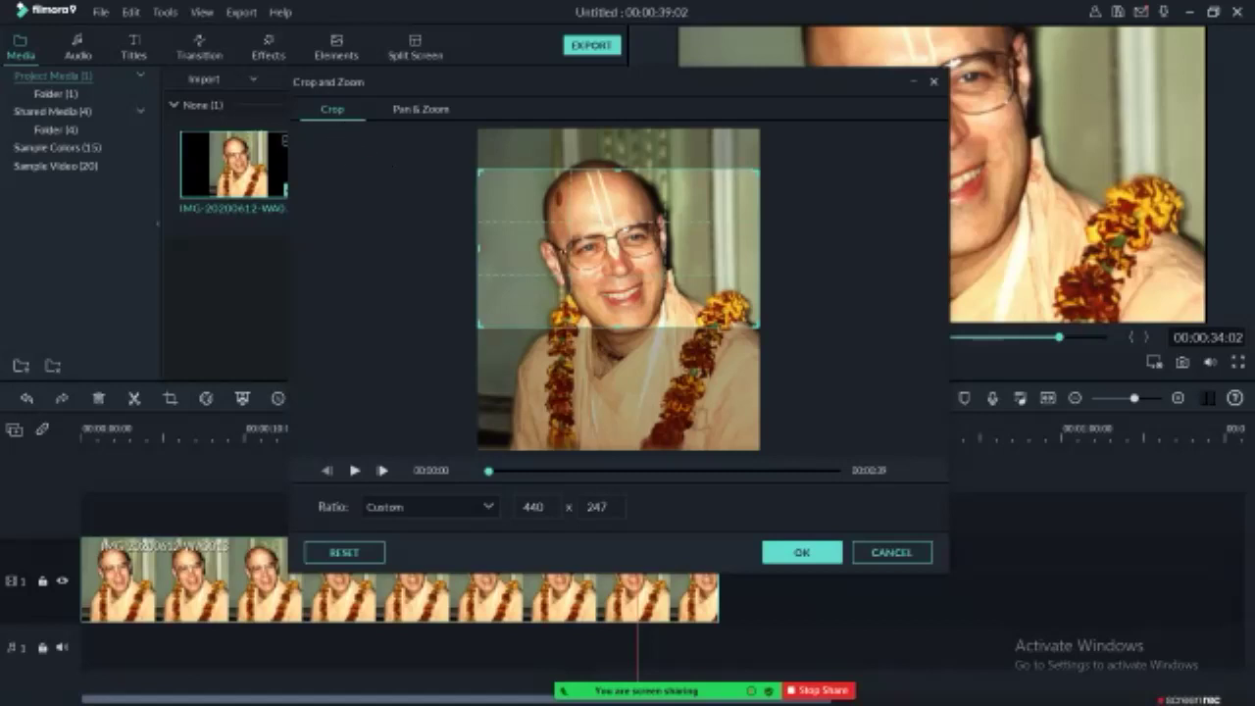
{"action": "mouse_move", "coordinate": [344, 135]}
{"action": "left_mouse_down"}
{"action": "mouse_move", "coordinate": [334, 213]}
{"action": "mouse_move", "coordinate": [334, 118]}
{"action": "mouse_move", "coordinate": [340, 150]}
{"action": "left_mouse_up"}
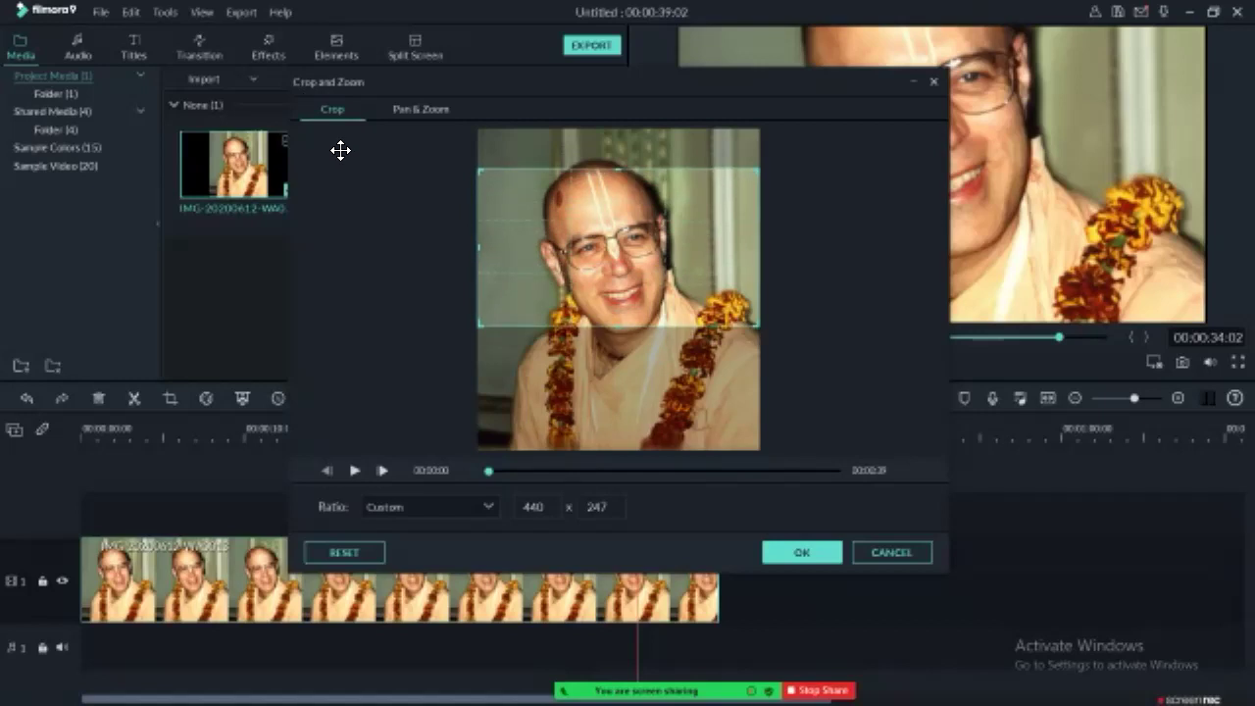
{"action": "left_click", "coordinate": [803, 552]}
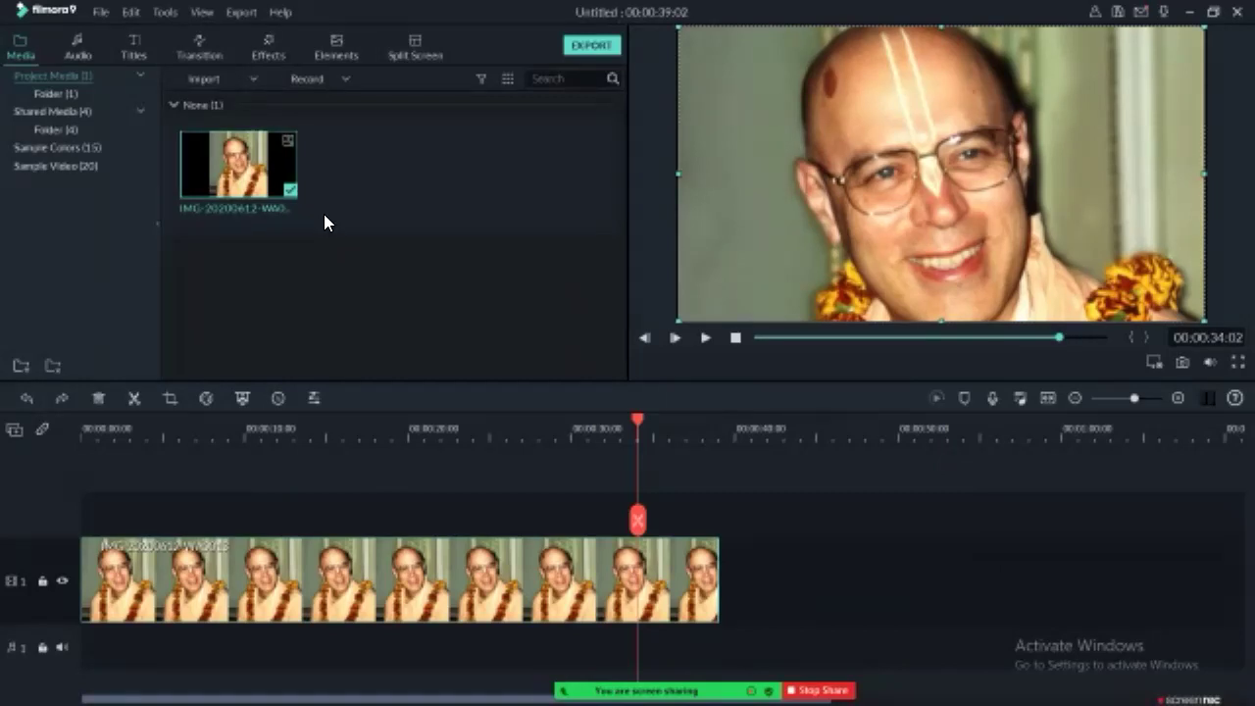
Step: Play the cropped clip from the start of the timeline for about ten seconds and return the playhead to the beginning
{"action": "left_click_drag", "start_coordinate": [637, 419], "coordinate": [83, 420]}
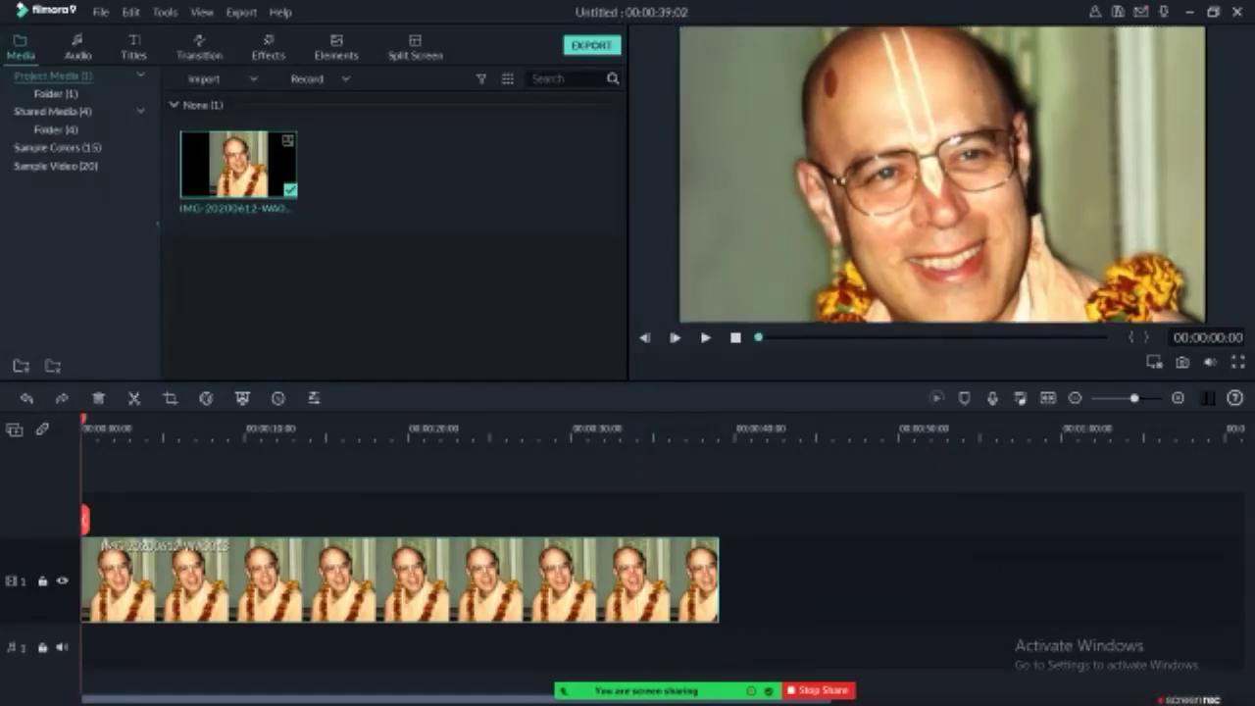
{"action": "key", "text": "space"}
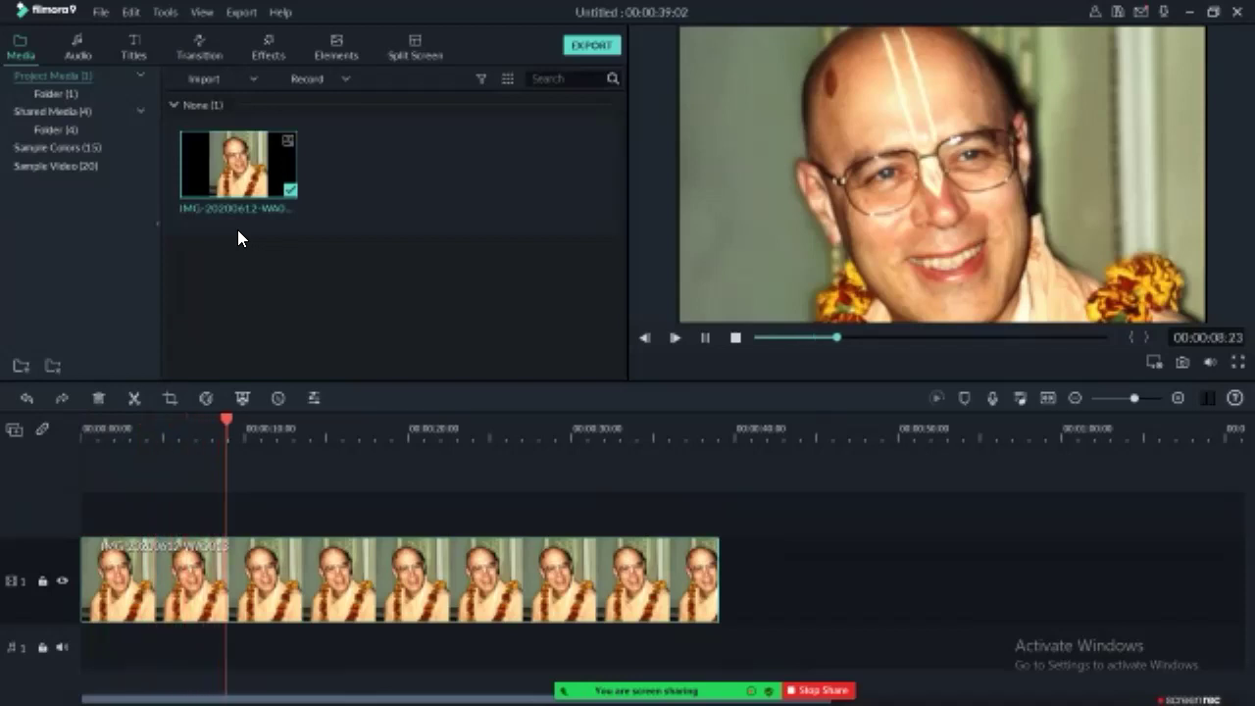
{"action": "key", "text": "space"}
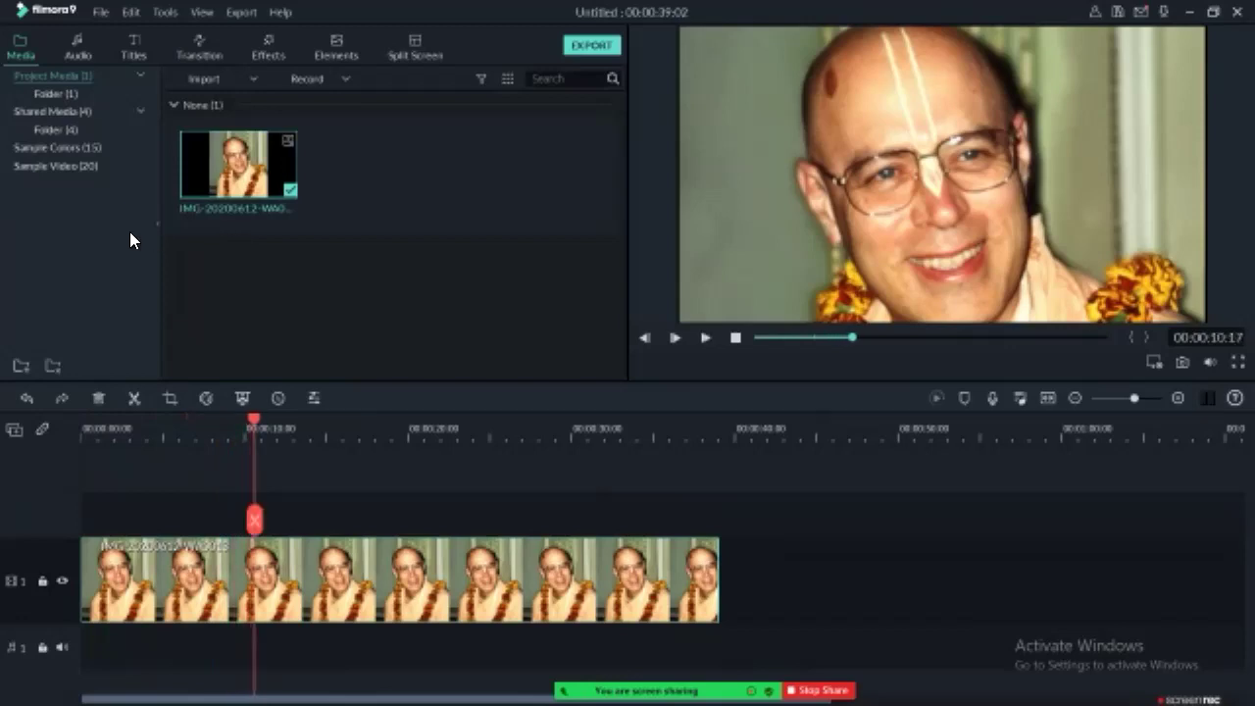
{"action": "key", "text": "Home"}
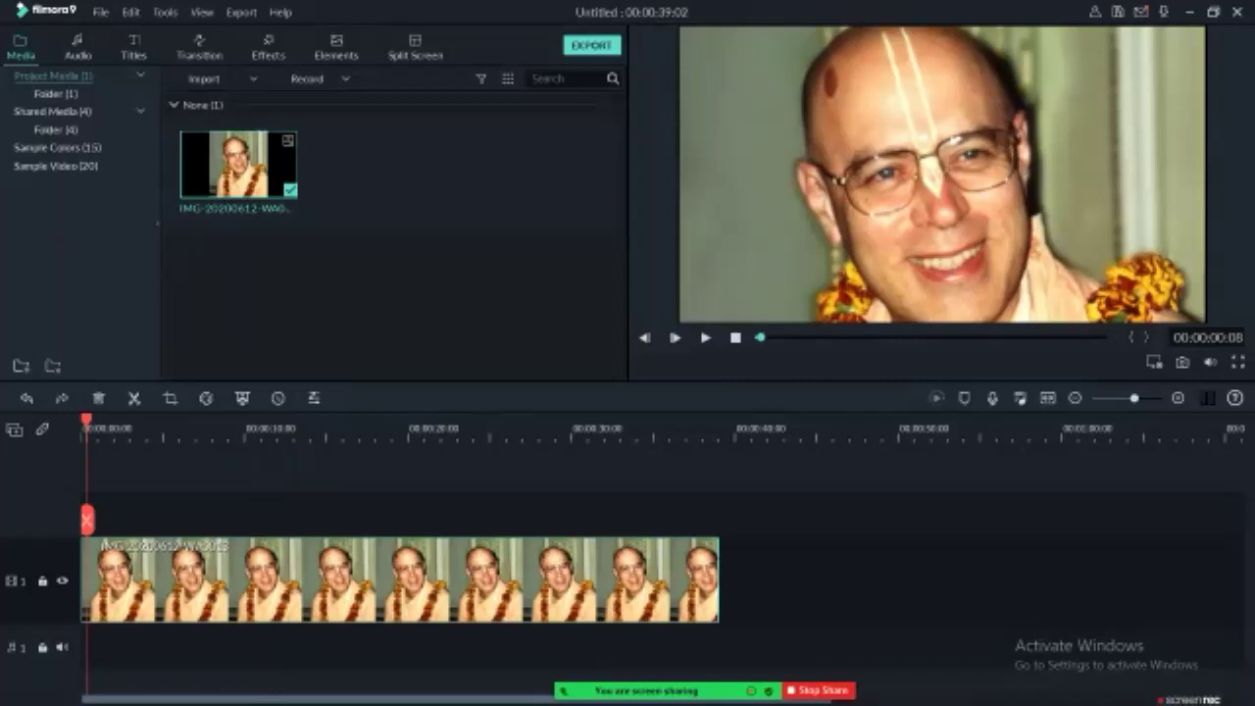
Step: Open Pan & Zoom for the image clip and resize the end frame to about 277 x 163 around the face
{"action": "right_click", "coordinate": [434, 586]}
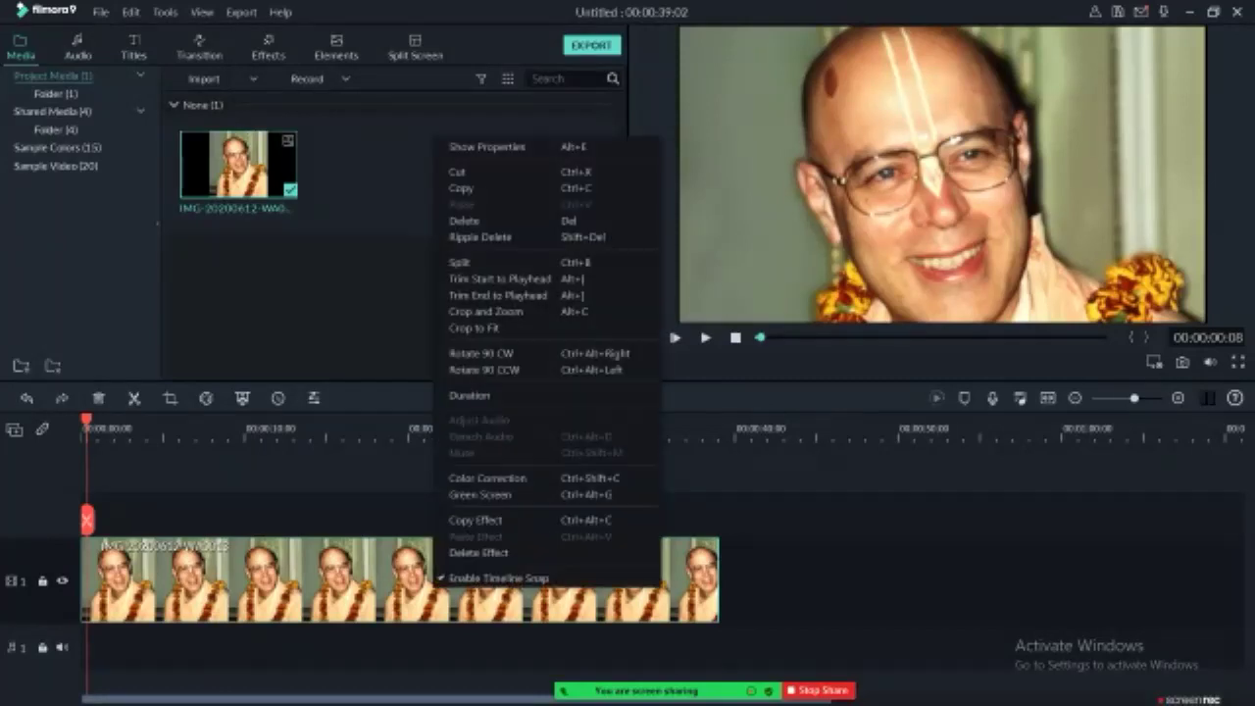
{"action": "left_click", "coordinate": [276, 170]}
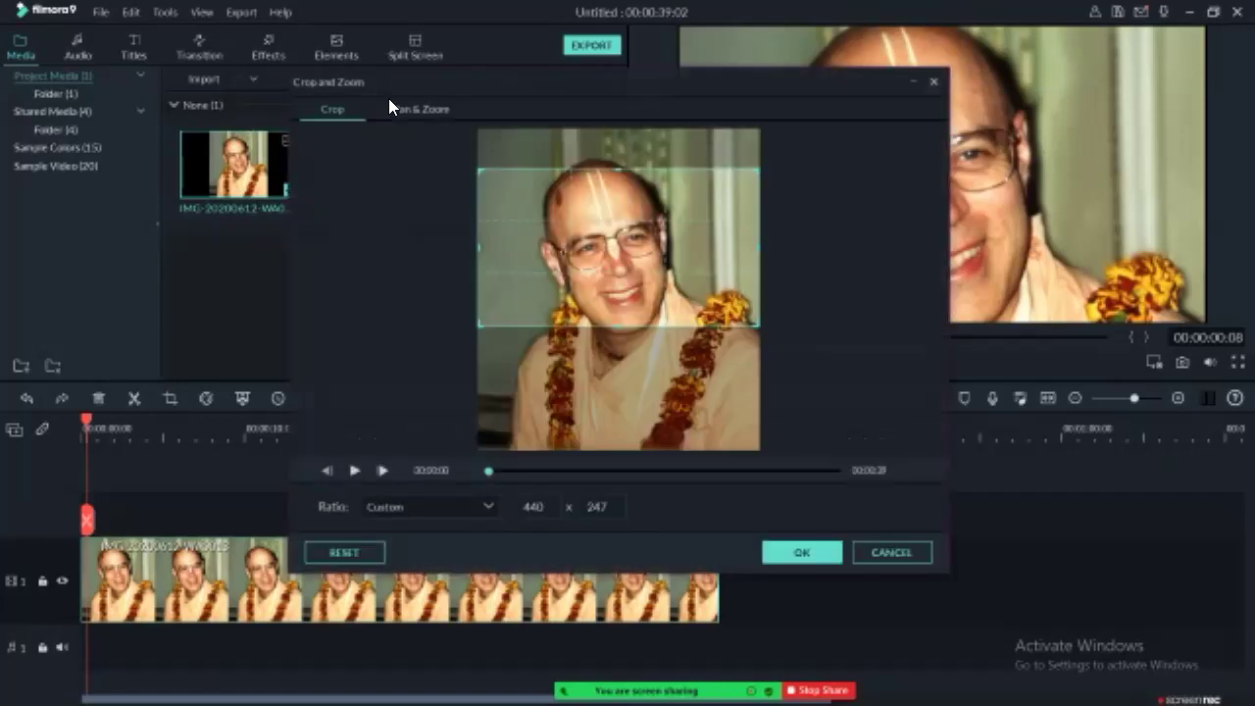
{"action": "left_click", "coordinate": [422, 109]}
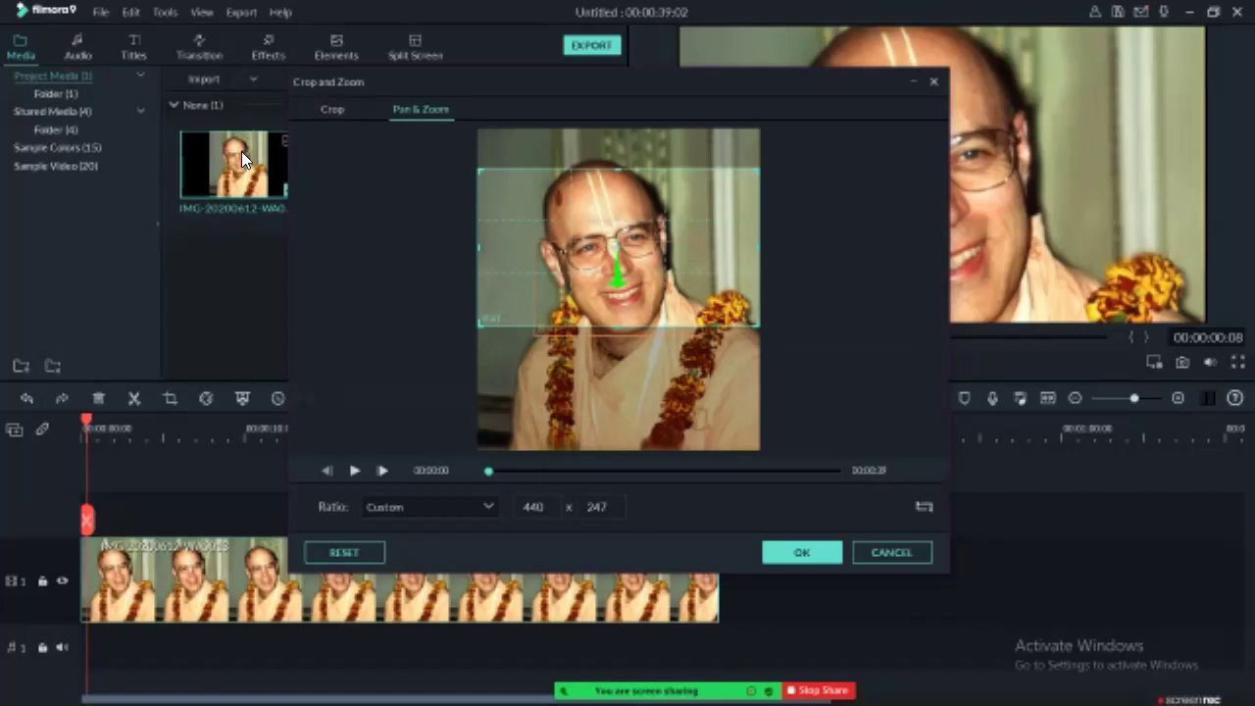
{"action": "left_click_drag", "start_coordinate": [516, 229], "coordinate": [506, 268]}
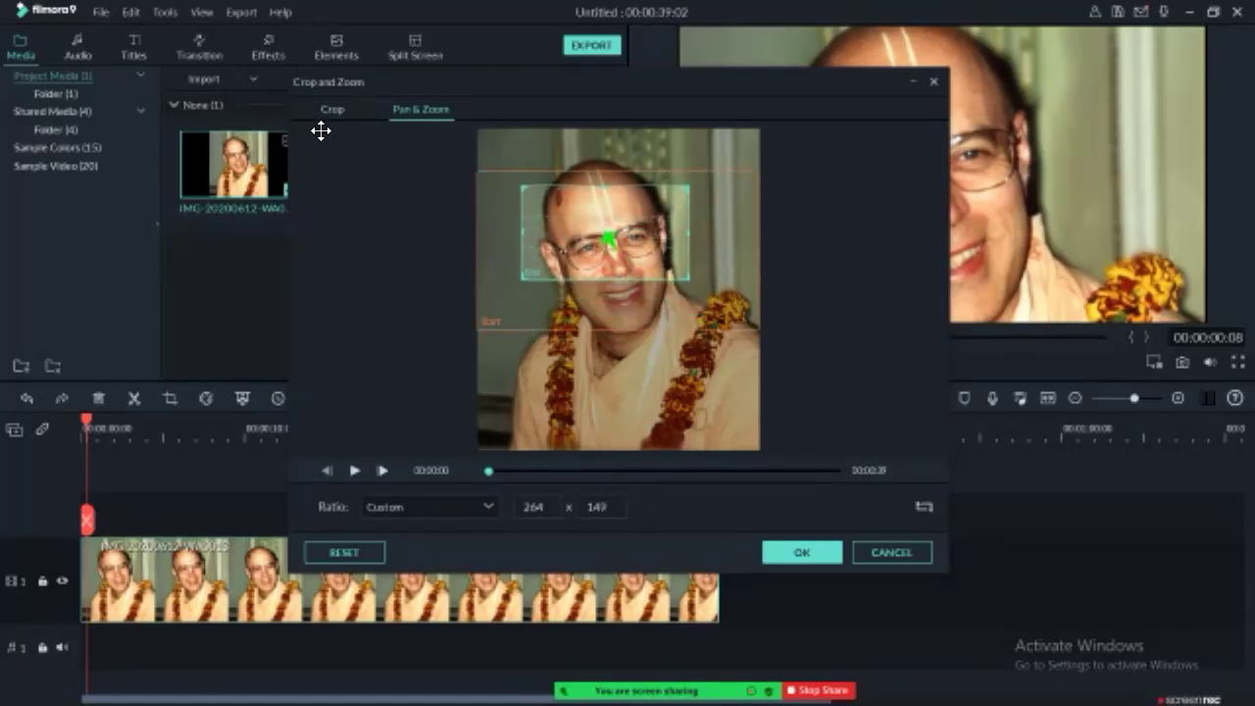
{"action": "left_click_drag", "start_coordinate": [689, 281], "coordinate": [709, 308]}
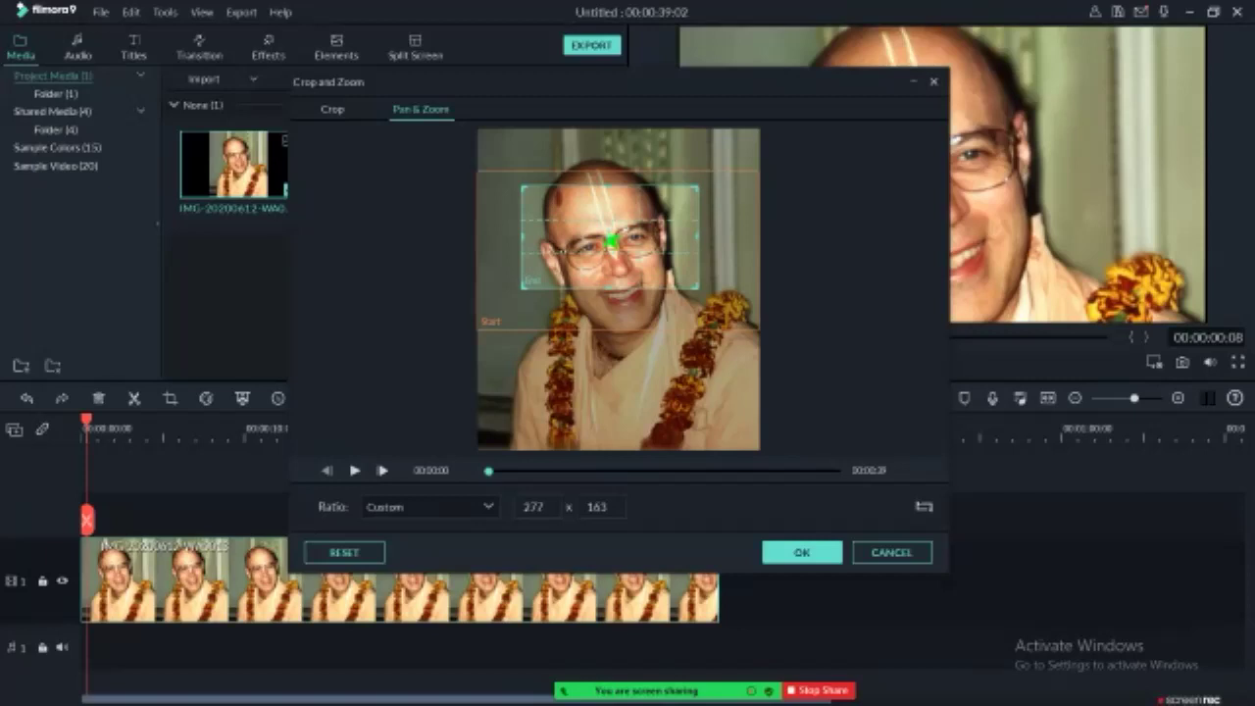
Step: Set the end frame's ratio to 16:9, move it slightly down over the face, and apply the pan and zoom
{"action": "left_click", "coordinate": [488, 507]}
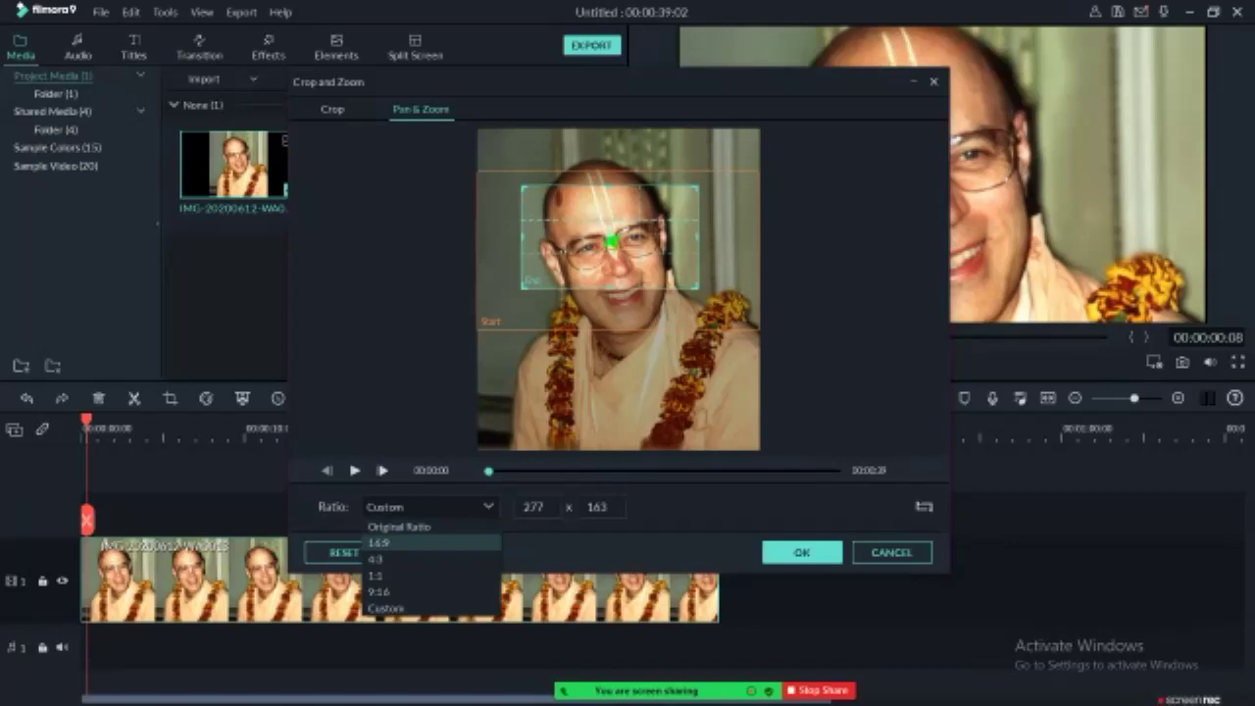
{"action": "left_click", "coordinate": [378, 543]}
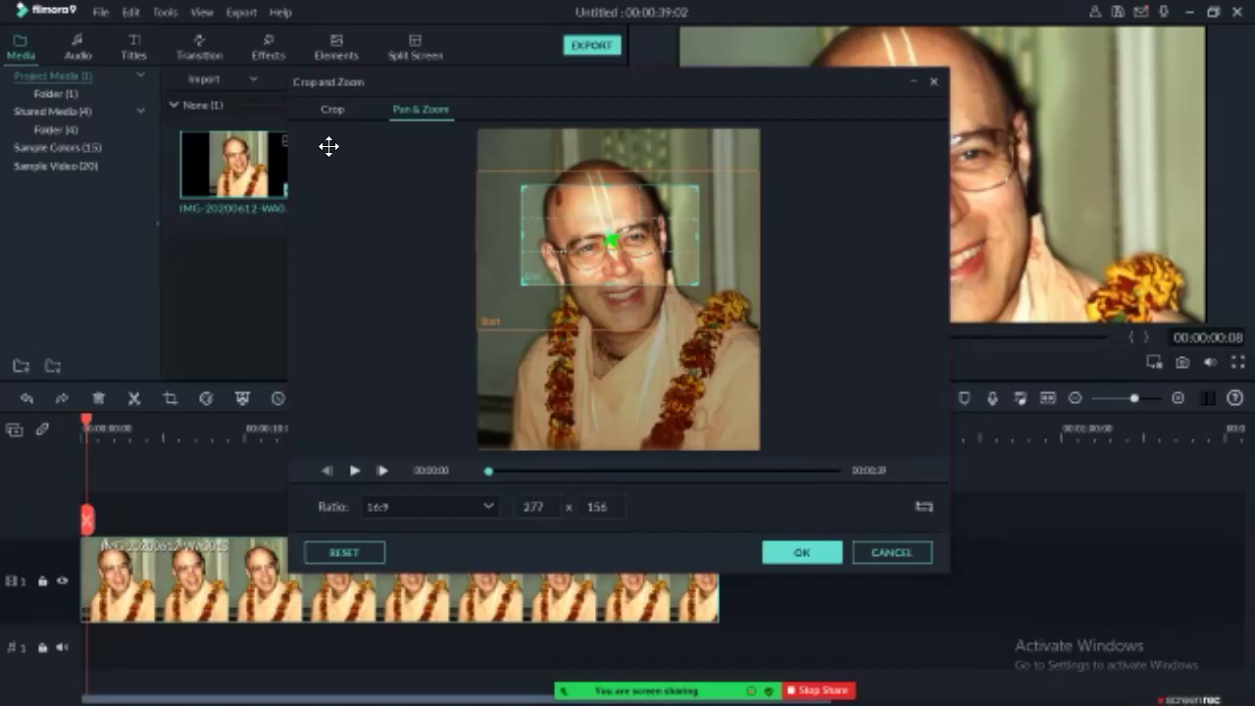
{"action": "left_click_drag", "start_coordinate": [331, 135], "coordinate": [334, 139]}
{"action": "left_click_drag", "start_coordinate": [327, 138], "coordinate": [332, 138]}
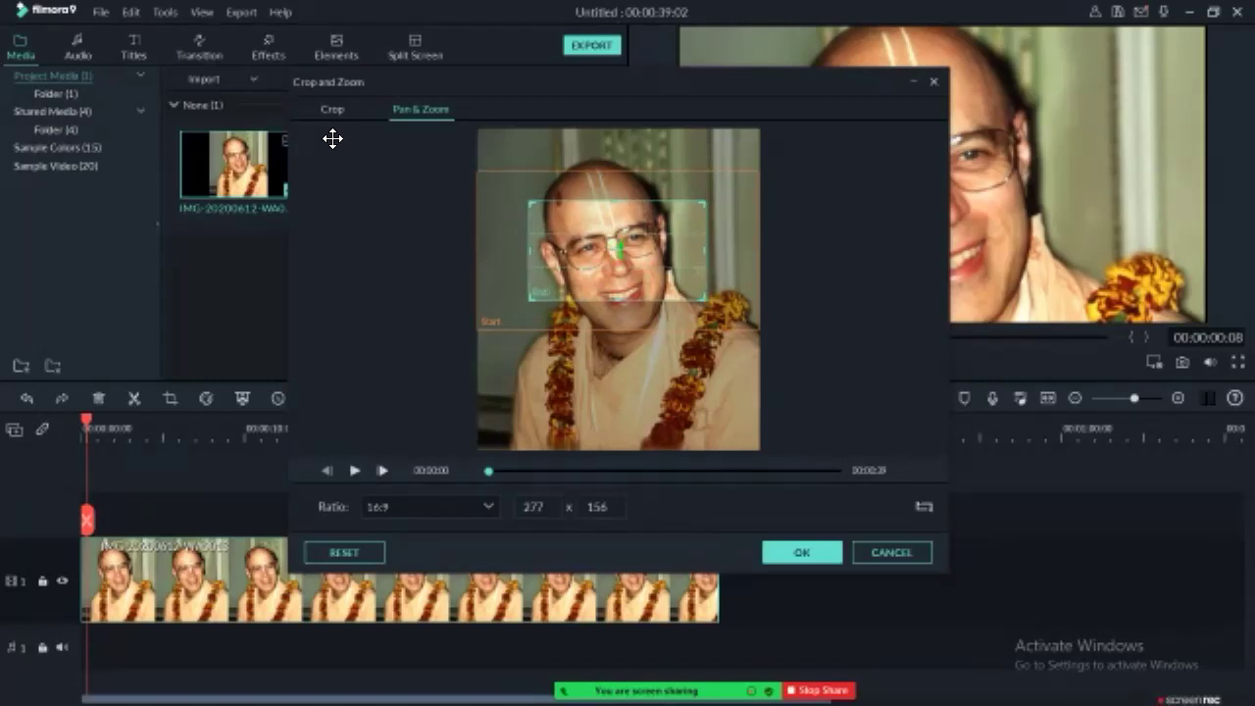
{"action": "left_click", "coordinate": [802, 552]}
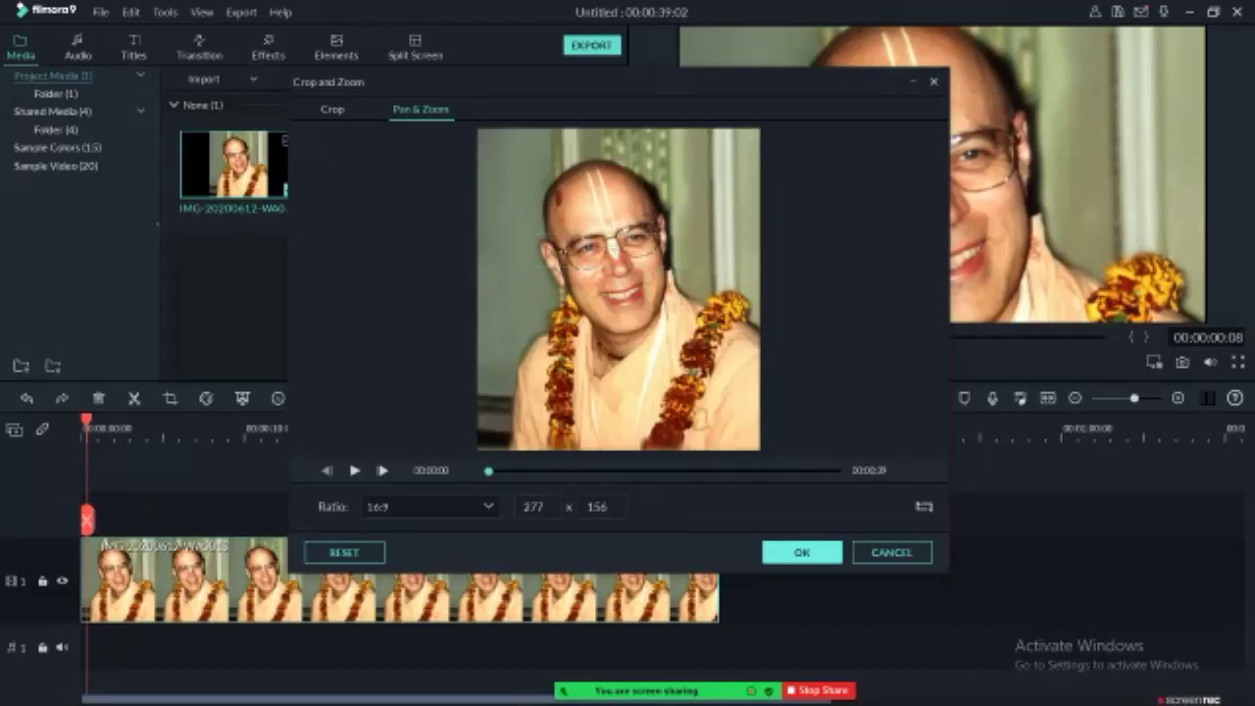
Step: Confirm the pan and zoom, play the clip to about 37 seconds, and return the playhead near the start
{"action": "key", "text": "Return"}
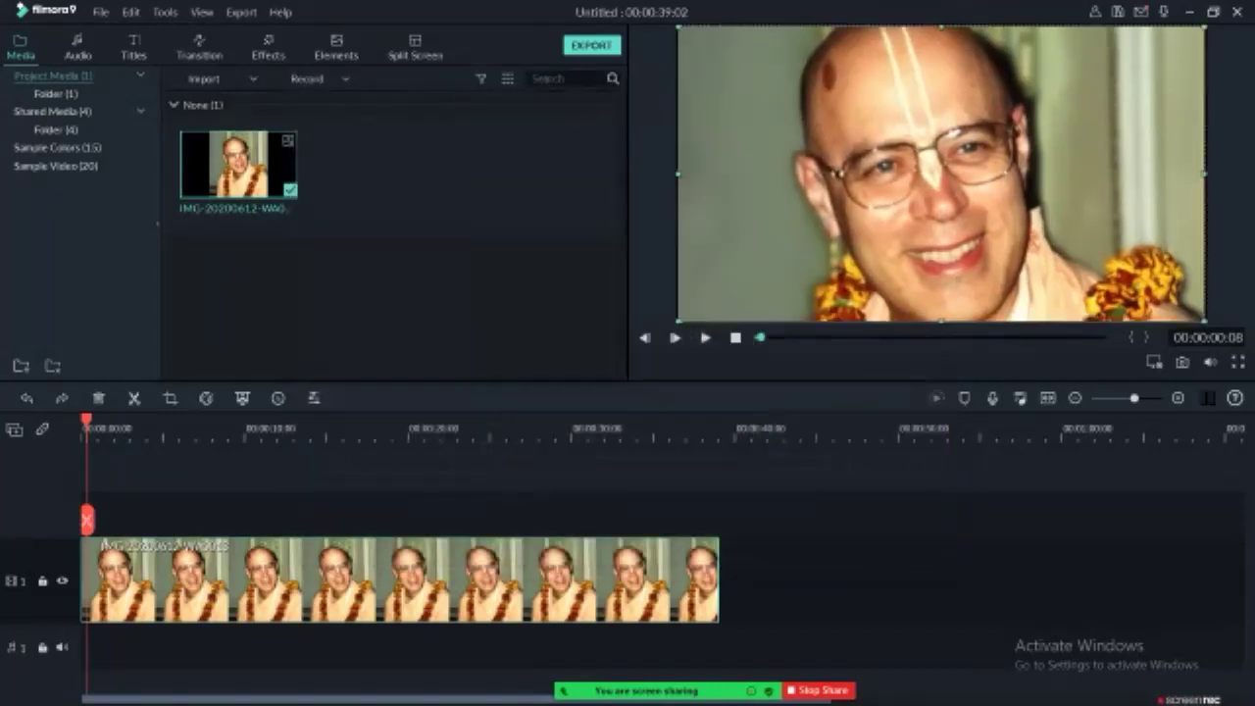
{"action": "key", "text": "space"}
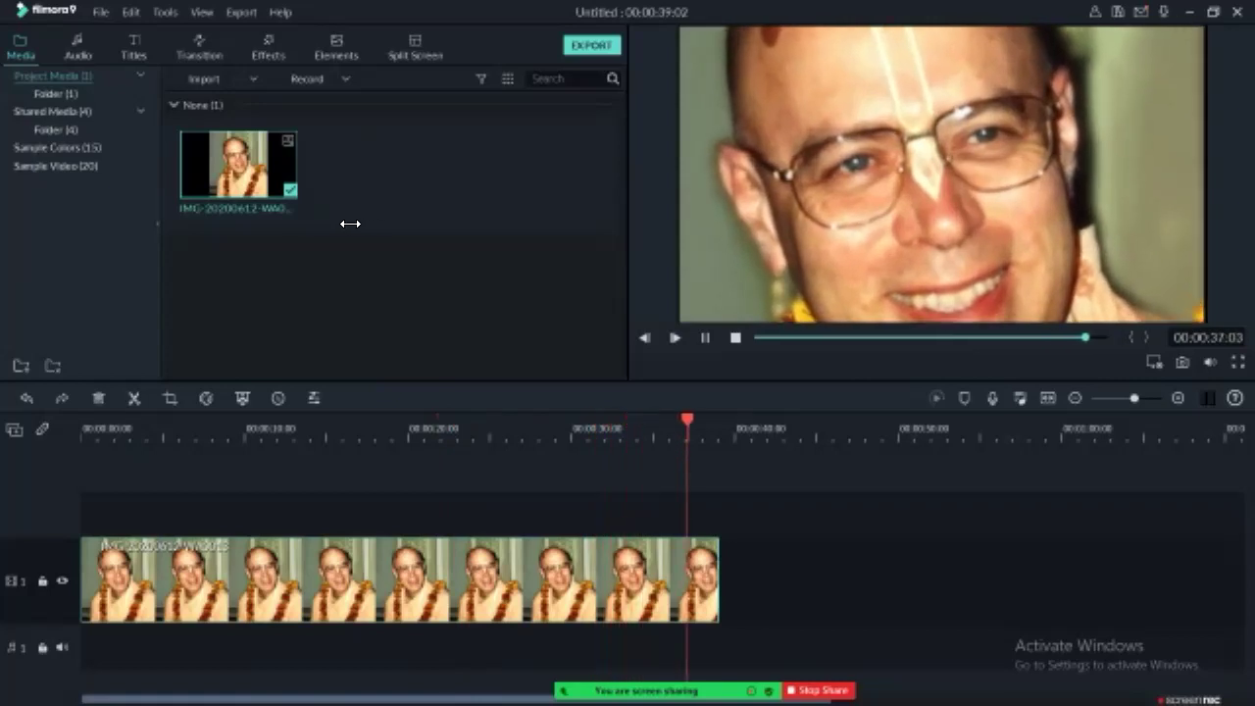
{"action": "key", "text": "space"}
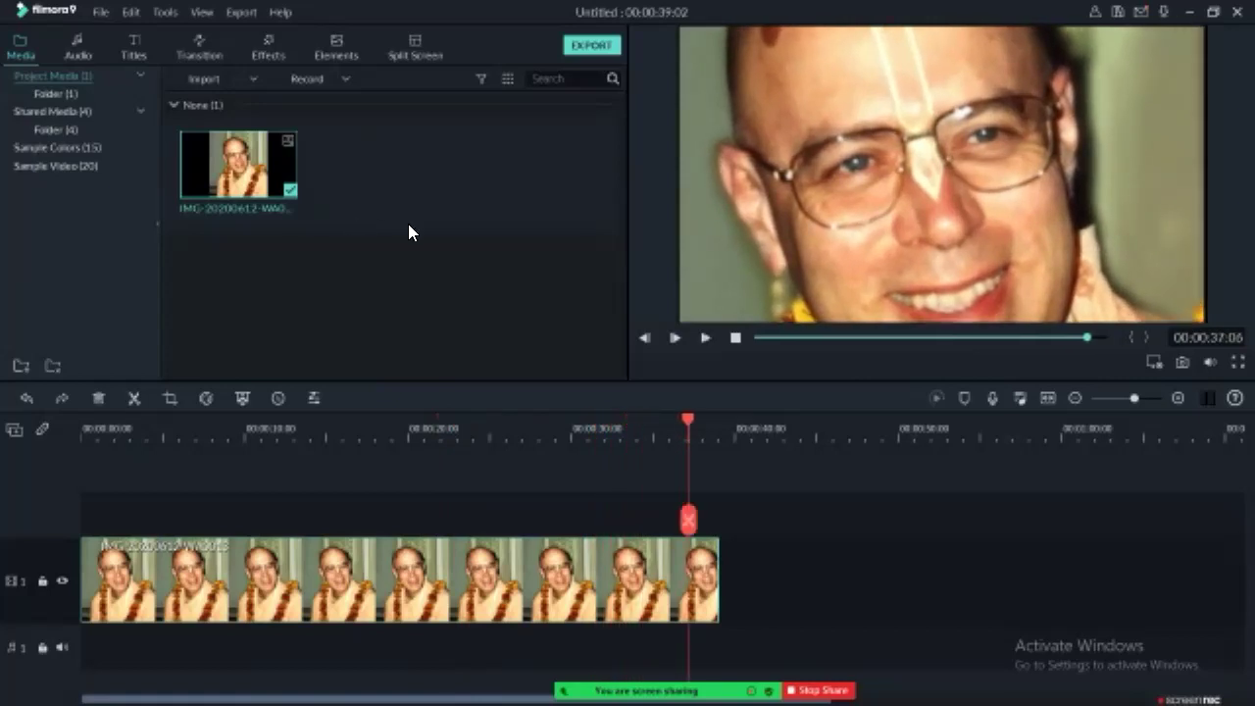
{"action": "left_click_drag", "start_coordinate": [689, 420], "coordinate": [94, 419]}
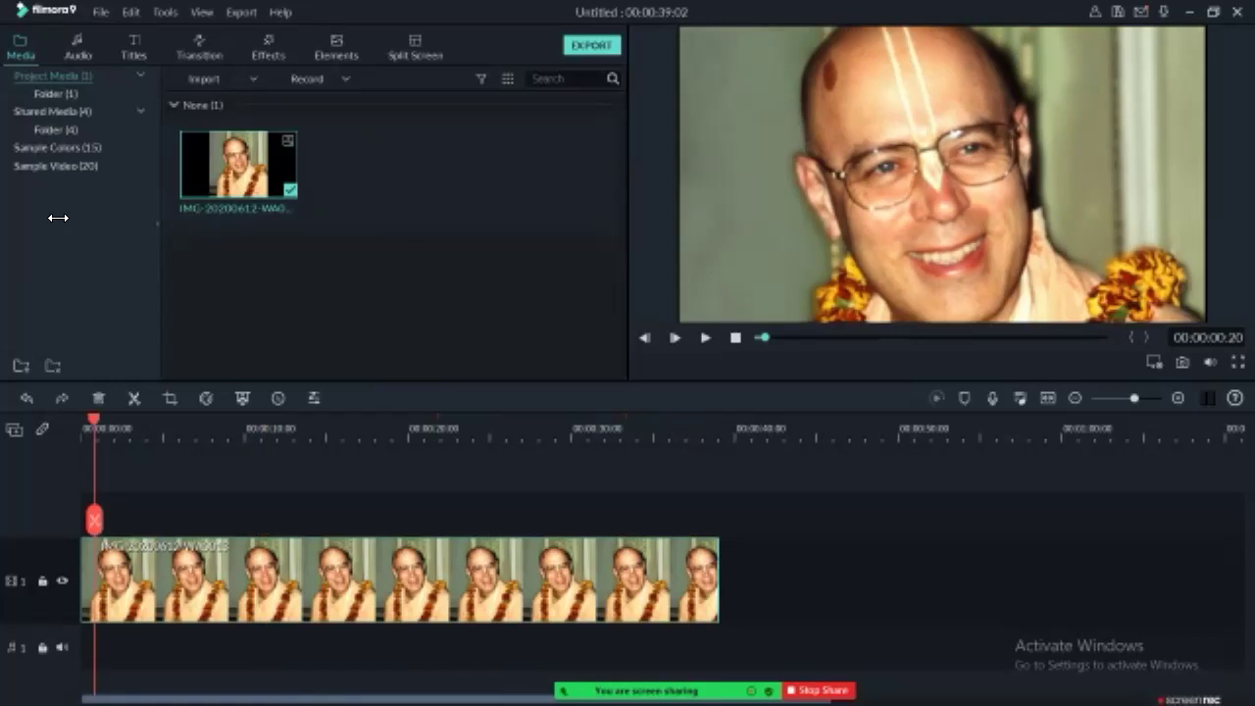
Step: Split the image clip on the timeline at 00:00:10:22 and again at 00:00:20:07
{"action": "left_click", "coordinate": [282, 422]}
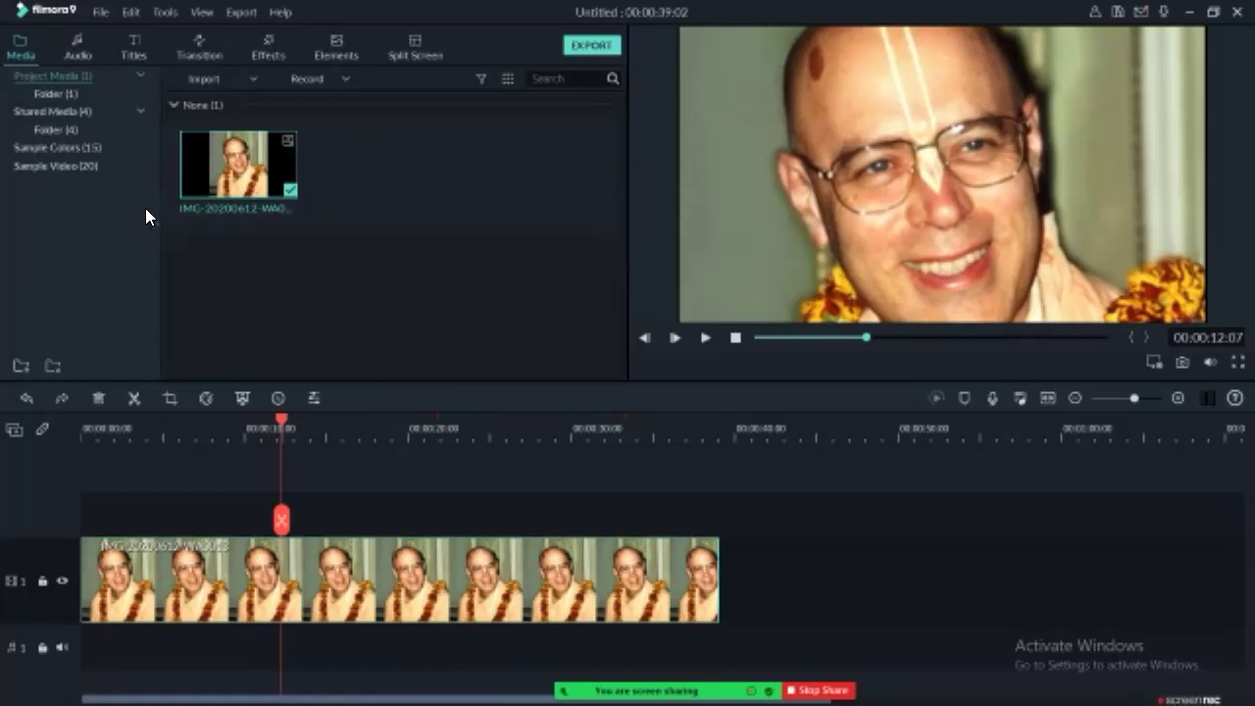
{"action": "mouse_move", "coordinate": [281, 419]}
{"action": "left_mouse_down"}
{"action": "mouse_move", "coordinate": [300, 419]}
{"action": "mouse_move", "coordinate": [241, 420]}
{"action": "mouse_move", "coordinate": [307, 420]}
{"action": "mouse_move", "coordinate": [293, 420]}
{"action": "left_mouse_up"}
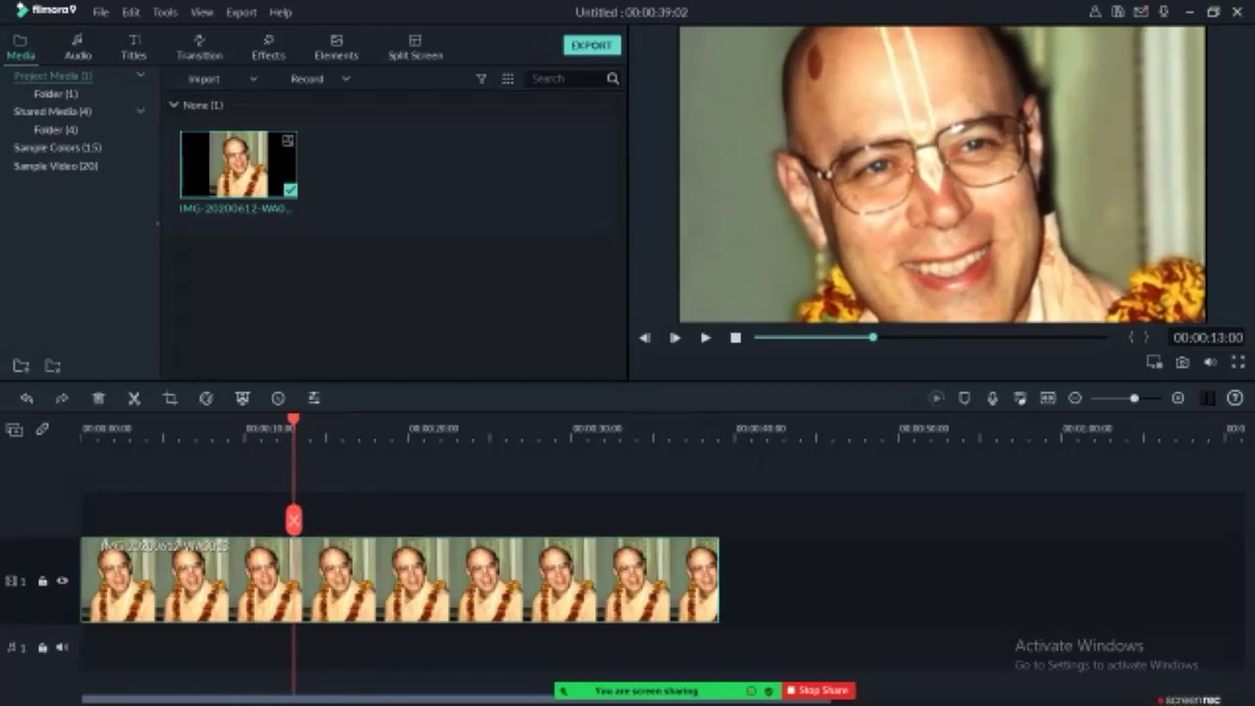
{"action": "mouse_move", "coordinate": [293, 420]}
{"action": "left_mouse_down"}
{"action": "mouse_move", "coordinate": [274, 420]}
{"action": "mouse_move", "coordinate": [291, 420]}
{"action": "left_mouse_up"}
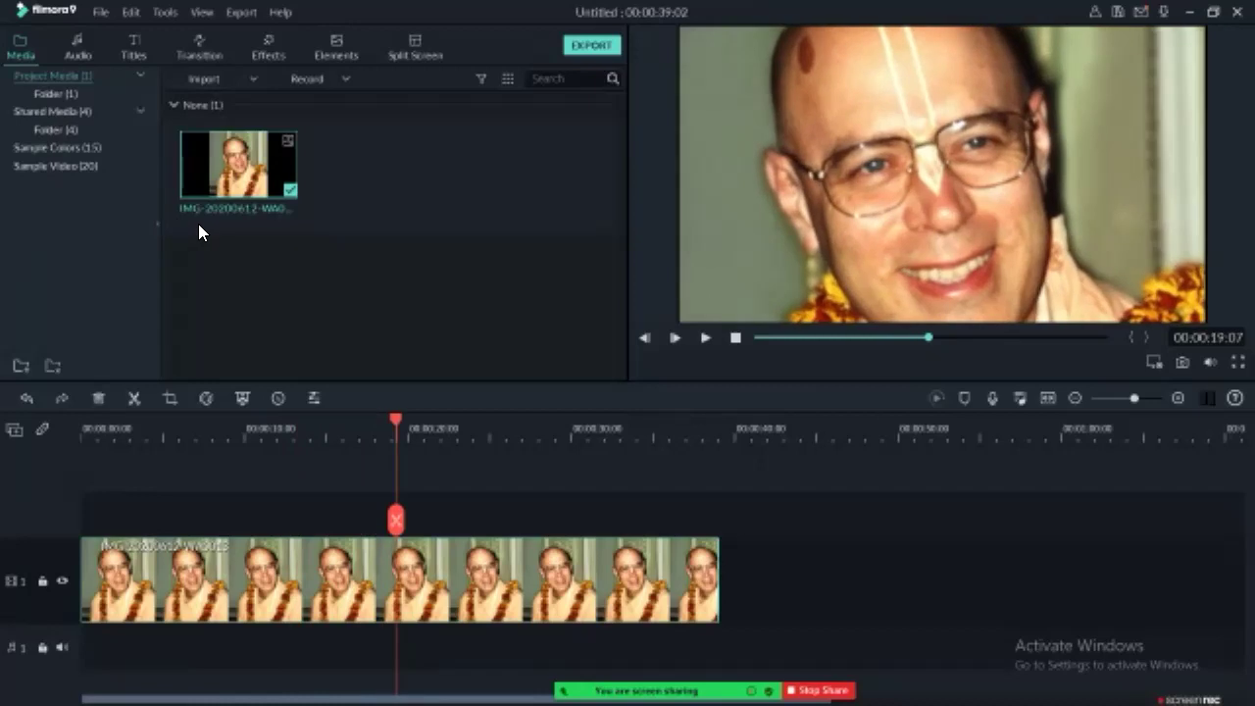
{"action": "left_click_drag", "start_coordinate": [306, 520], "coordinate": [270, 520]}
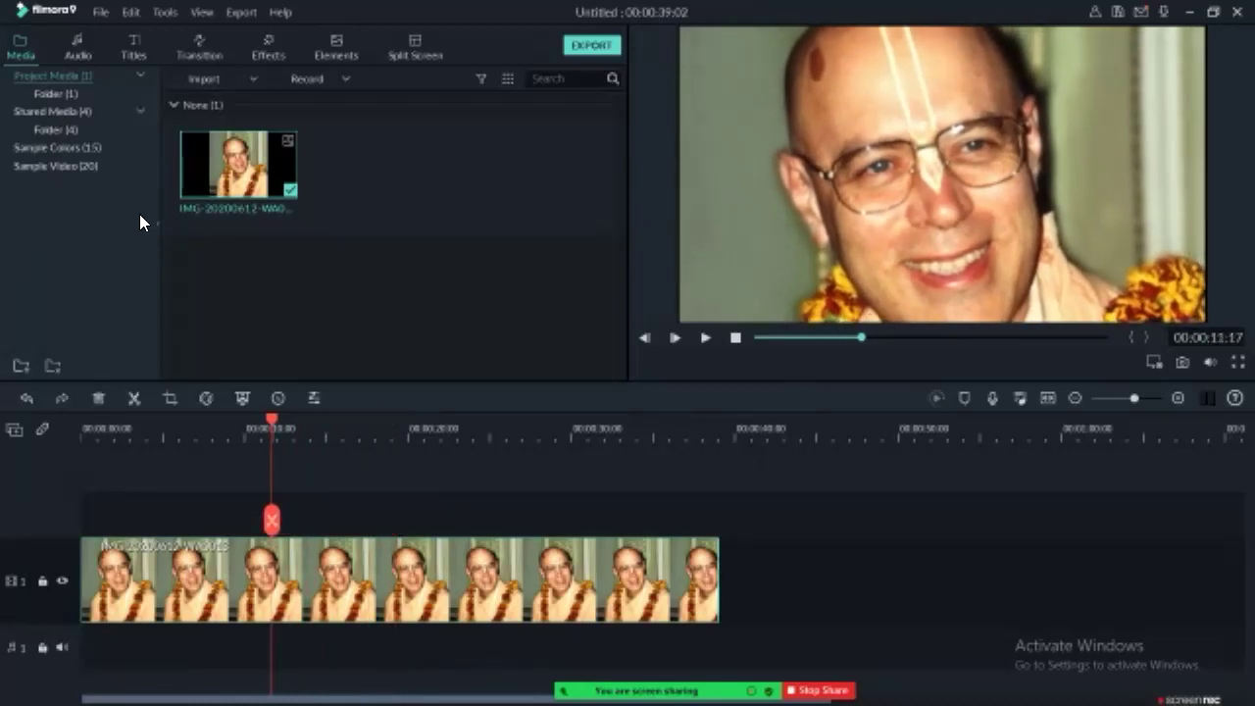
{"action": "left_click_drag", "start_coordinate": [271, 520], "coordinate": [258, 520]}
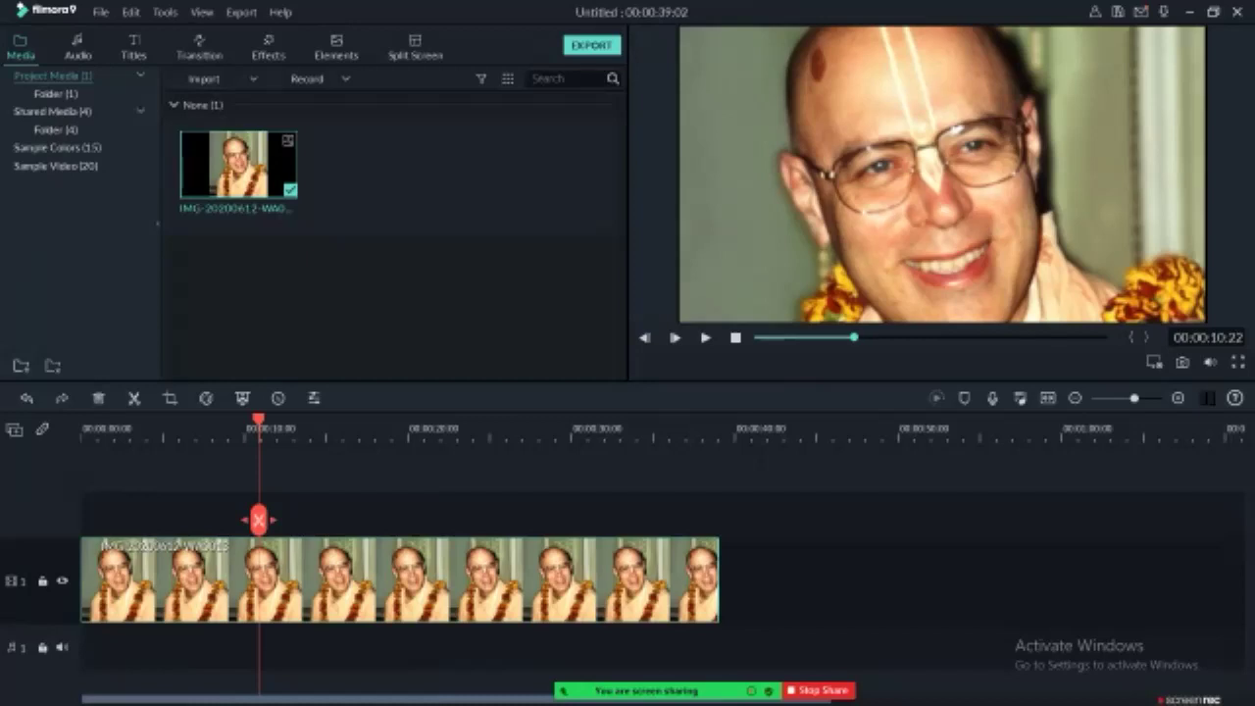
{"action": "left_click", "coordinate": [258, 519]}
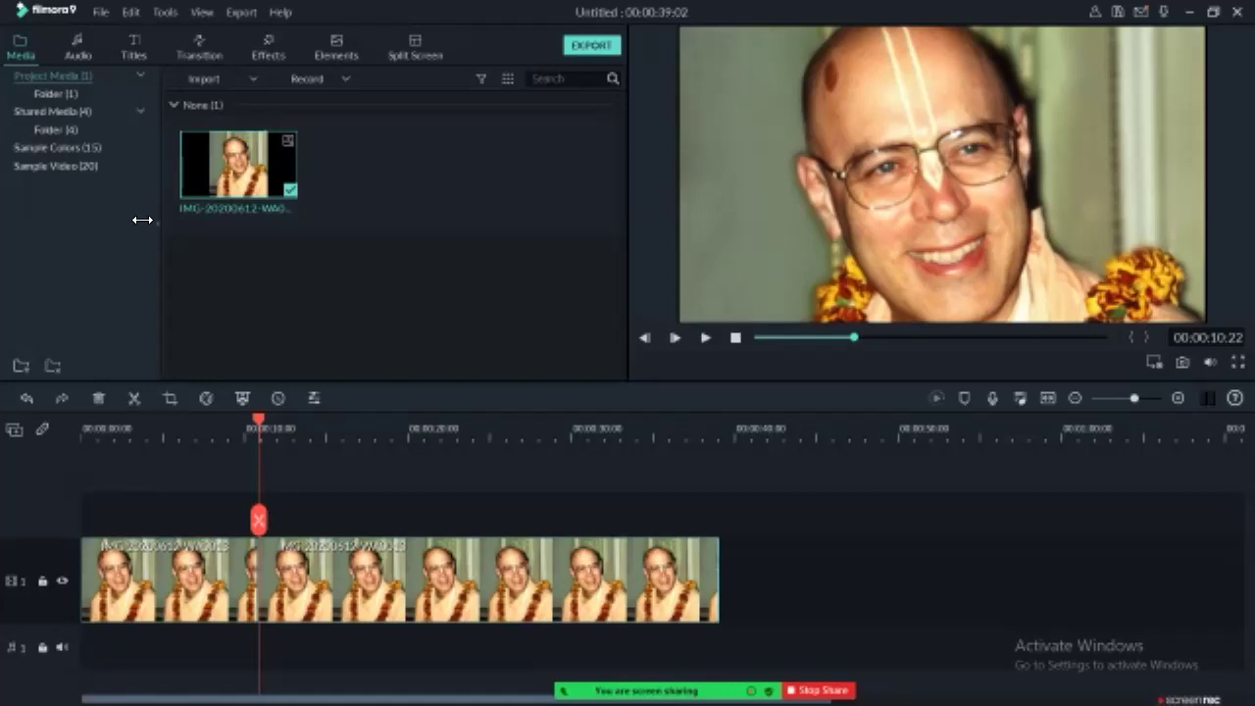
{"action": "mouse_move", "coordinate": [259, 421]}
{"action": "left_mouse_down"}
{"action": "mouse_move", "coordinate": [430, 421]}
{"action": "mouse_move", "coordinate": [412, 421]}
{"action": "left_mouse_up"}
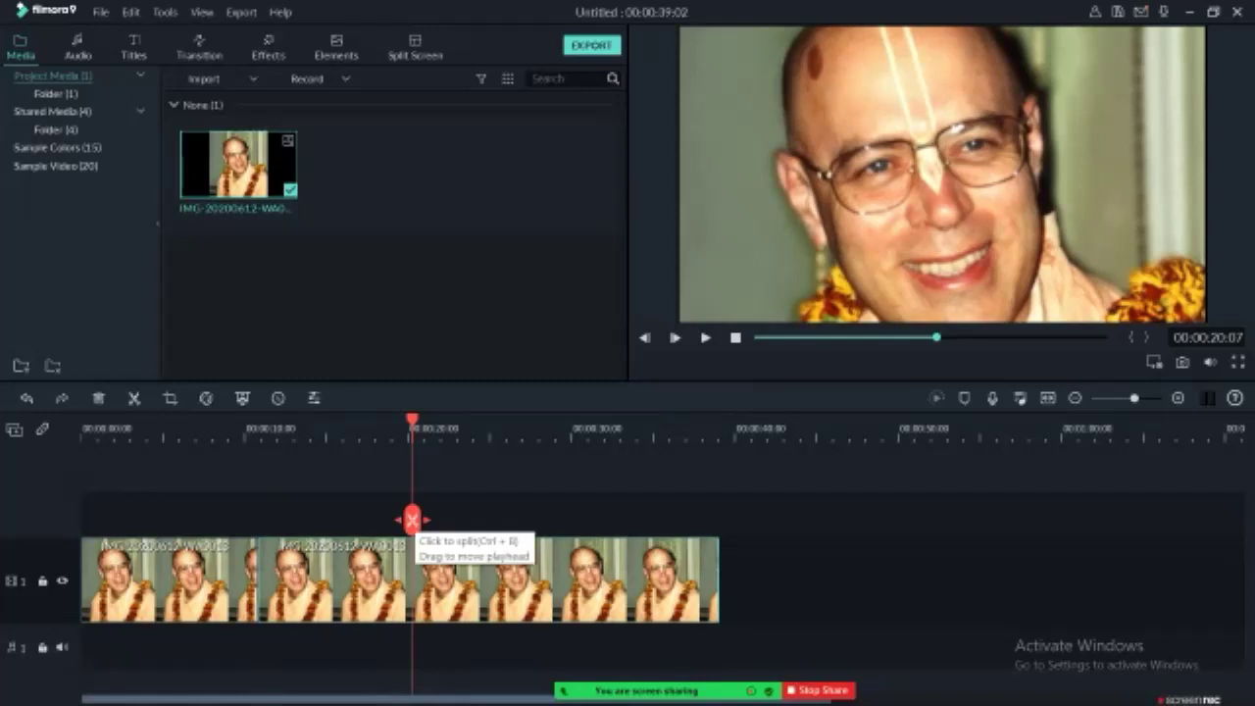
{"action": "left_click", "coordinate": [412, 519]}
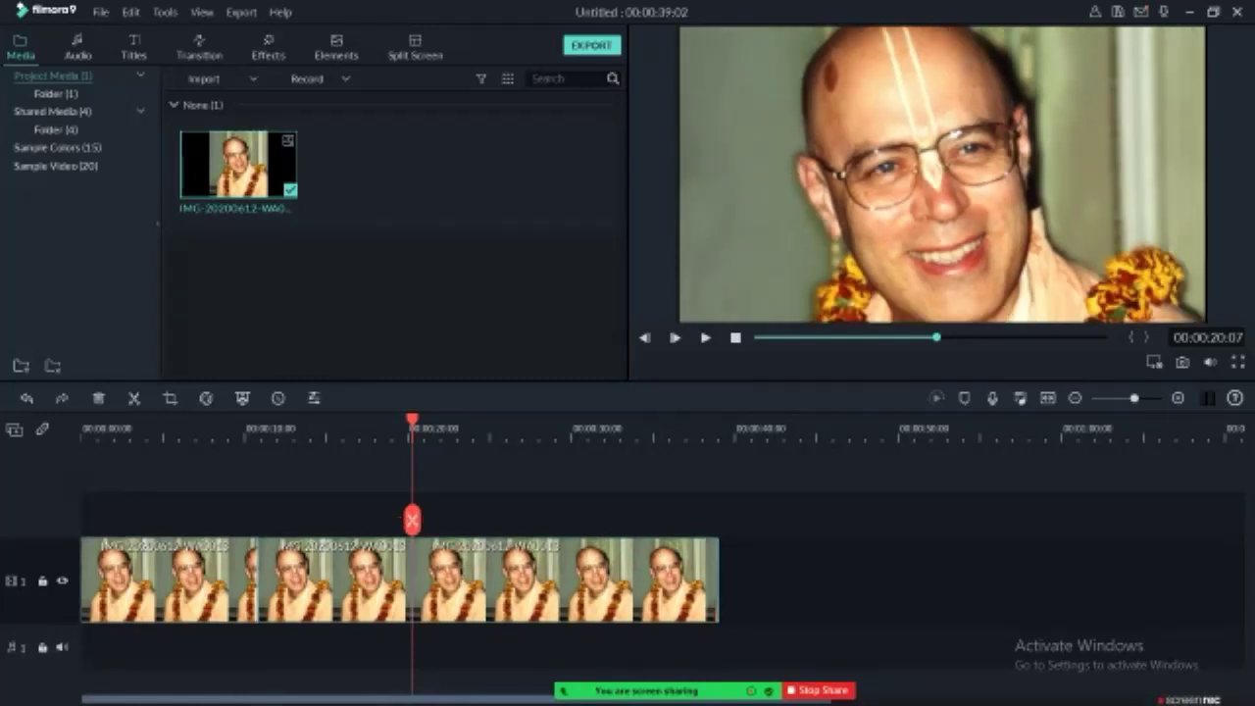
Step: Delete the middle segment of the split clip and undo the deletion
{"action": "left_click", "coordinate": [566, 580]}
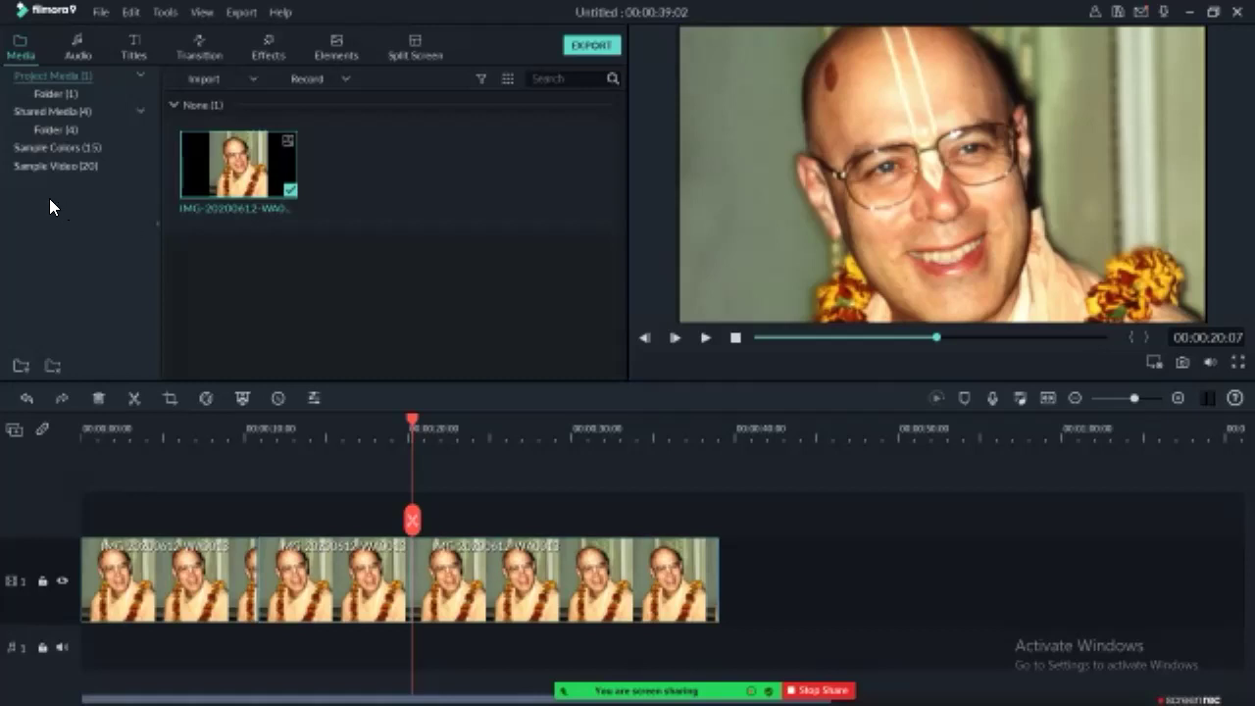
{"action": "key", "text": "ctrl+z"}
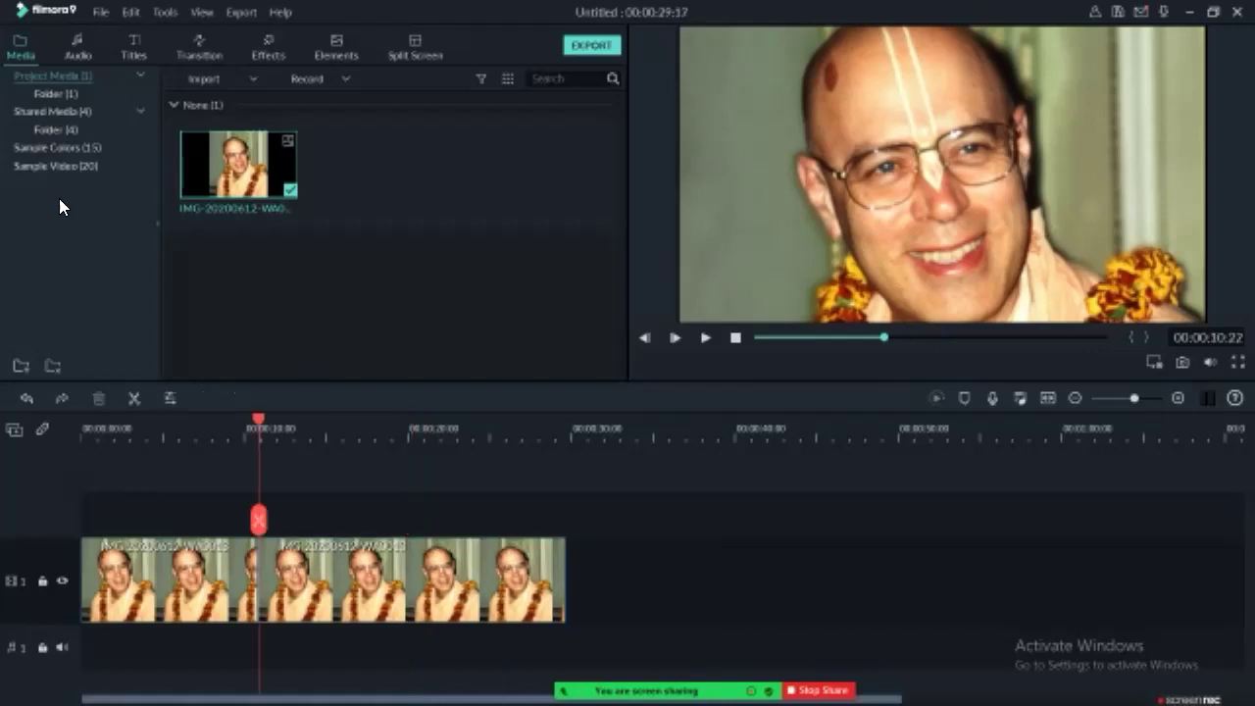
{"action": "key", "text": "ctrl+y"}
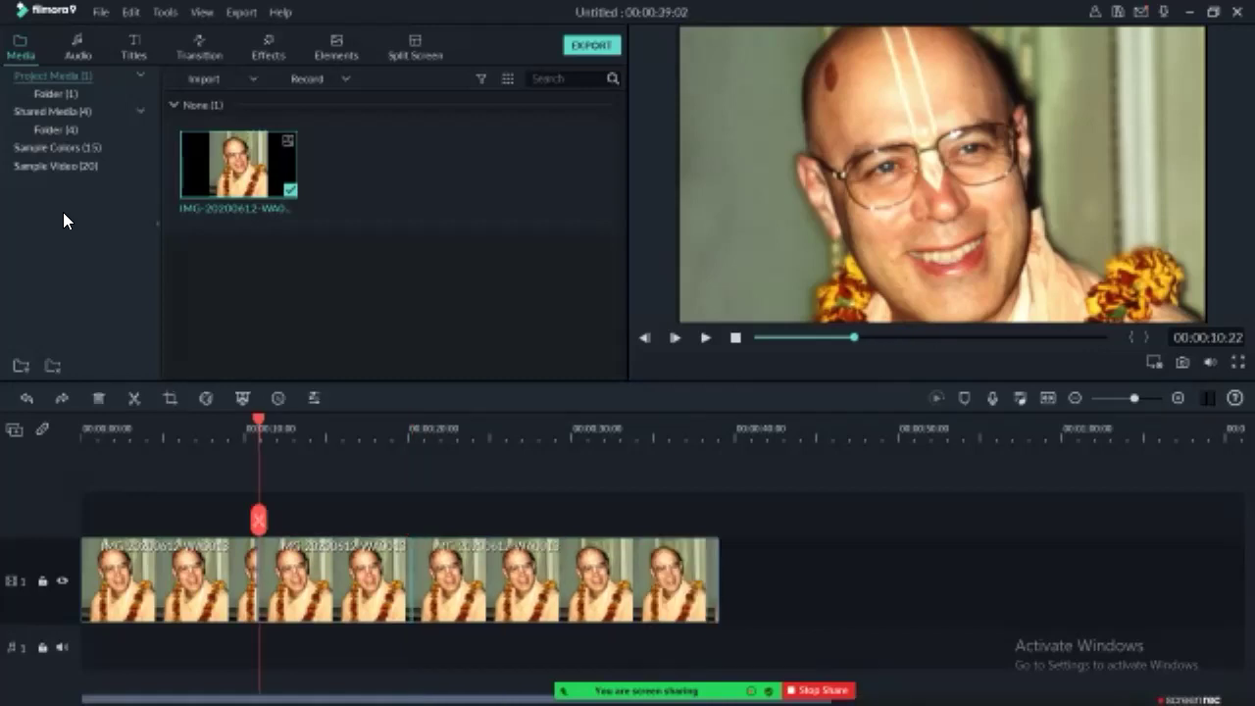
Step: Delete the middle segment again, and undo the deletion and both splits
{"action": "right_click", "coordinate": [328, 590]}
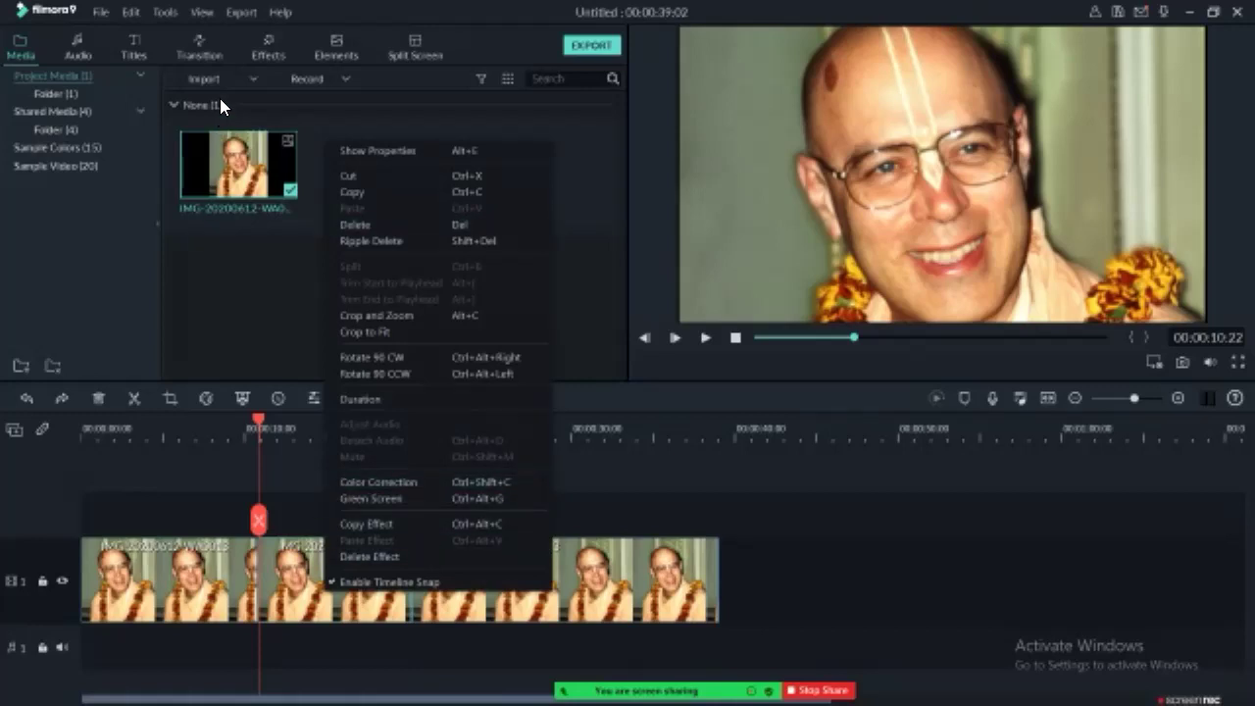
{"action": "left_click", "coordinate": [392, 225]}
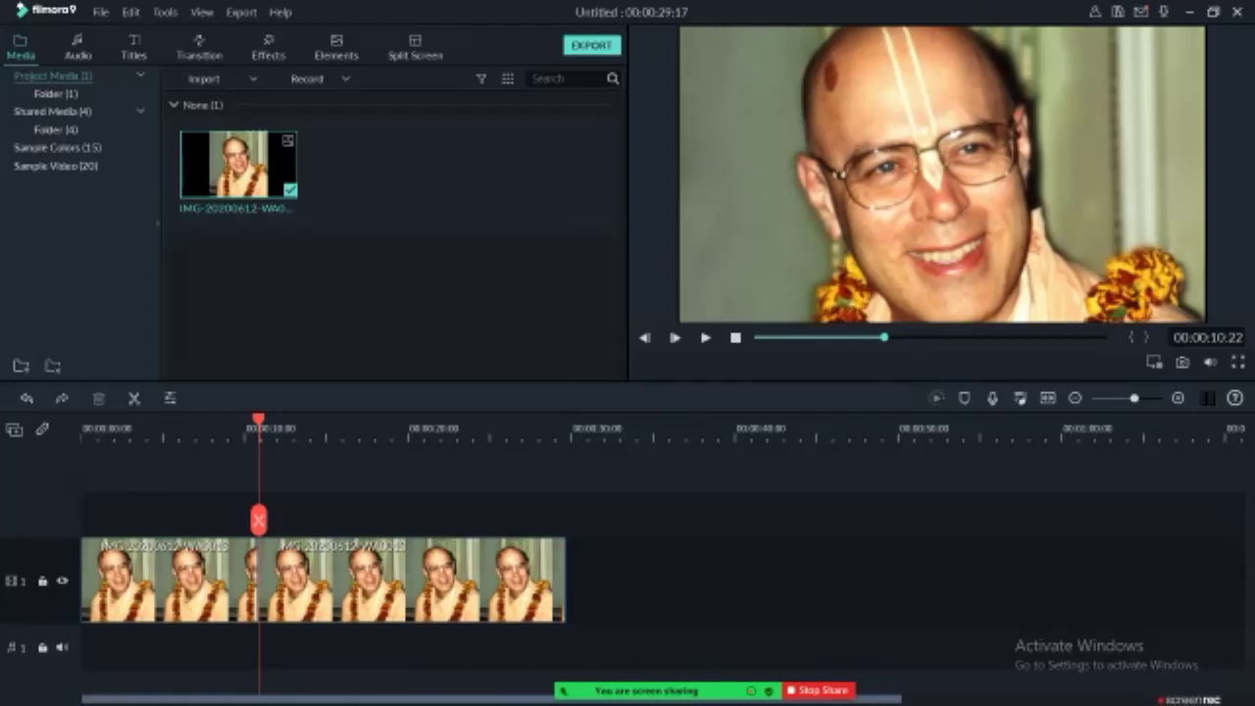
{"action": "key", "text": "ctrl+z"}
{"action": "key", "text": "ctrl+z"}
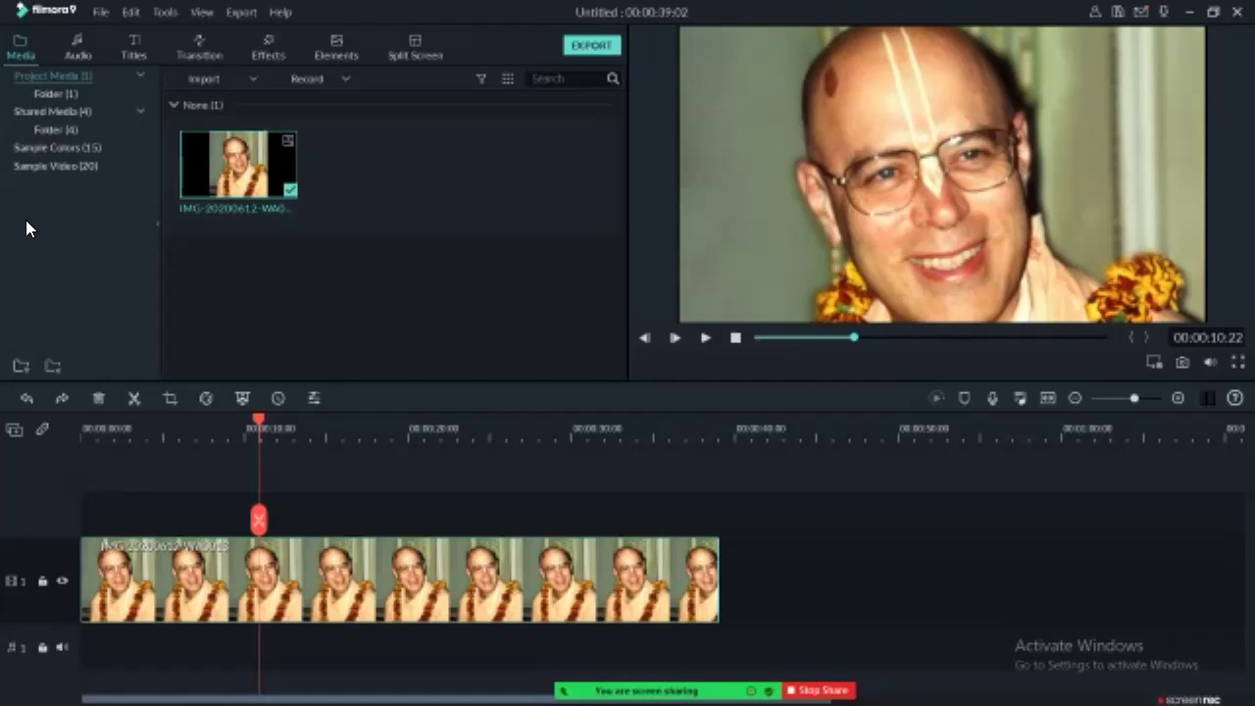
Step: Move the playhead to 00:00:16:23 and select the image clip on the timeline
{"action": "left_click_drag", "start_coordinate": [259, 420], "coordinate": [186, 429]}
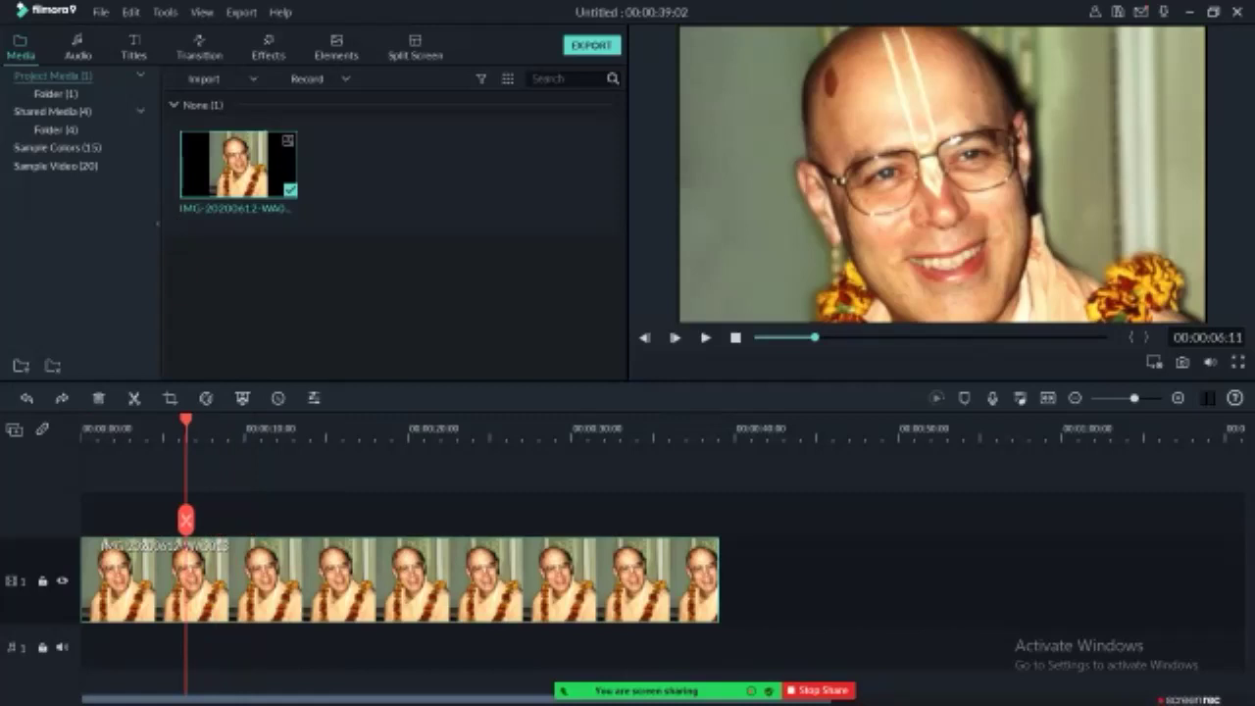
{"action": "left_click", "coordinate": [193, 137]}
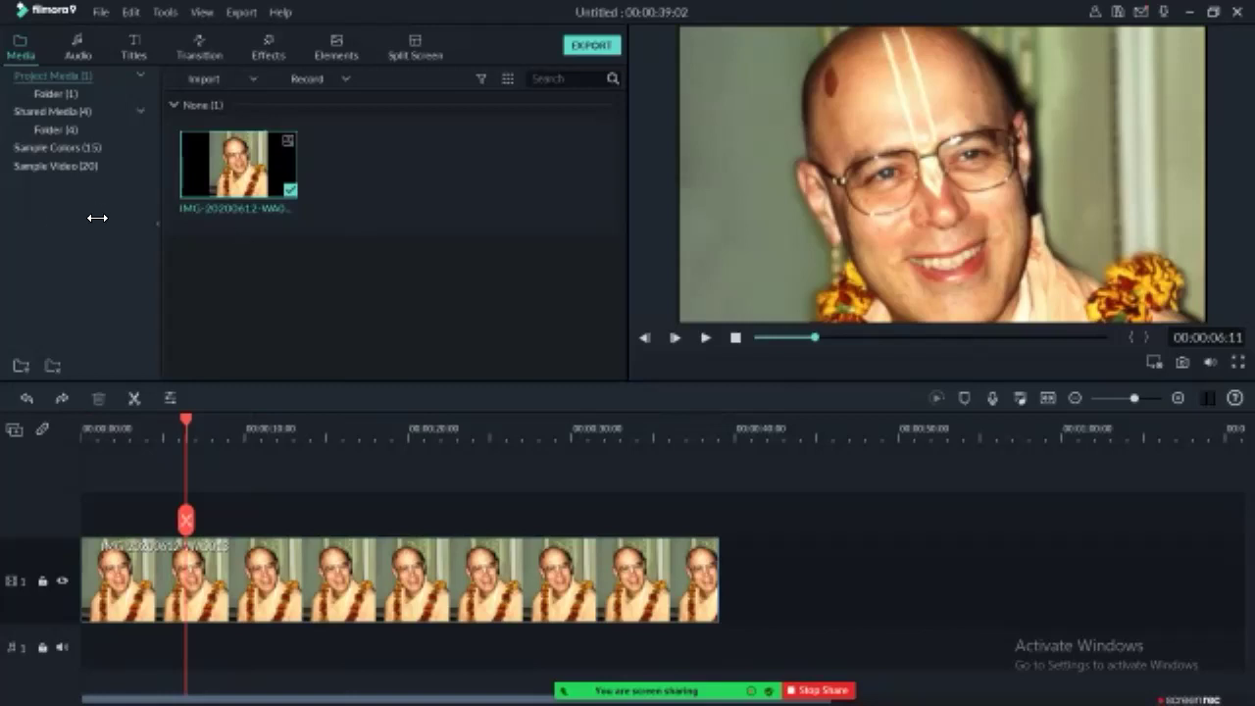
{"action": "left_click_drag", "start_coordinate": [186, 423], "coordinate": [357, 429]}
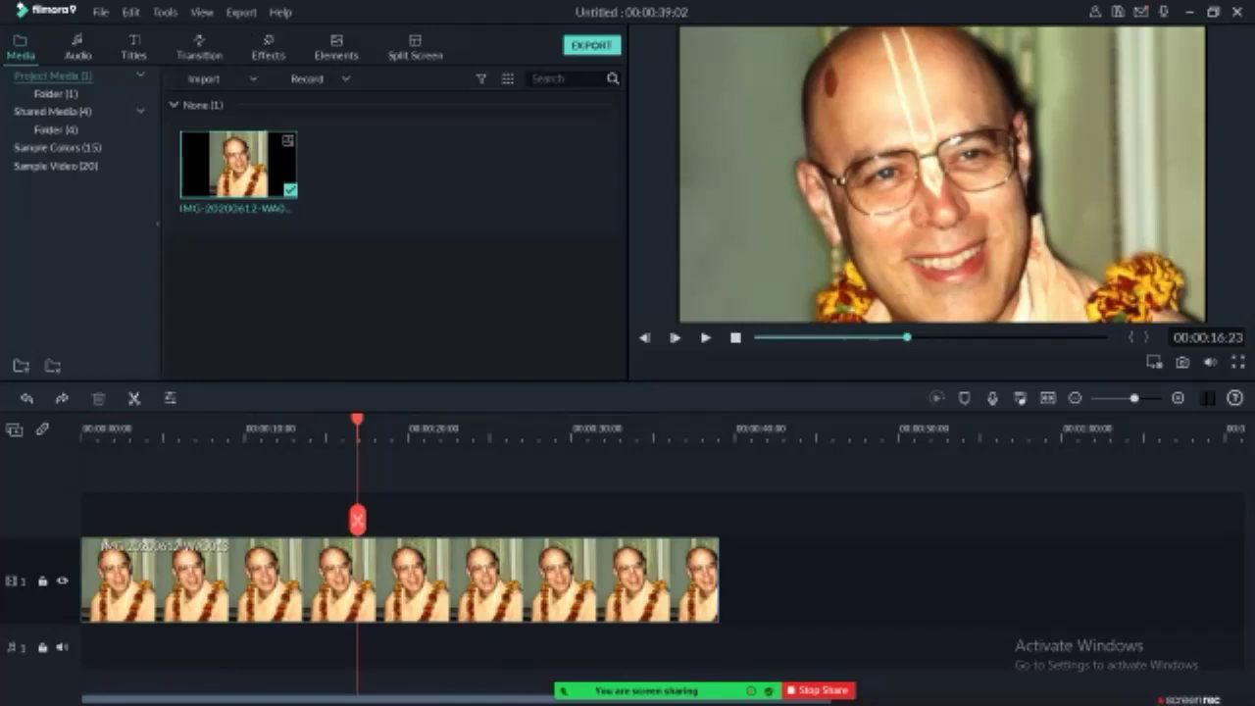
{"action": "left_click", "coordinate": [314, 581]}
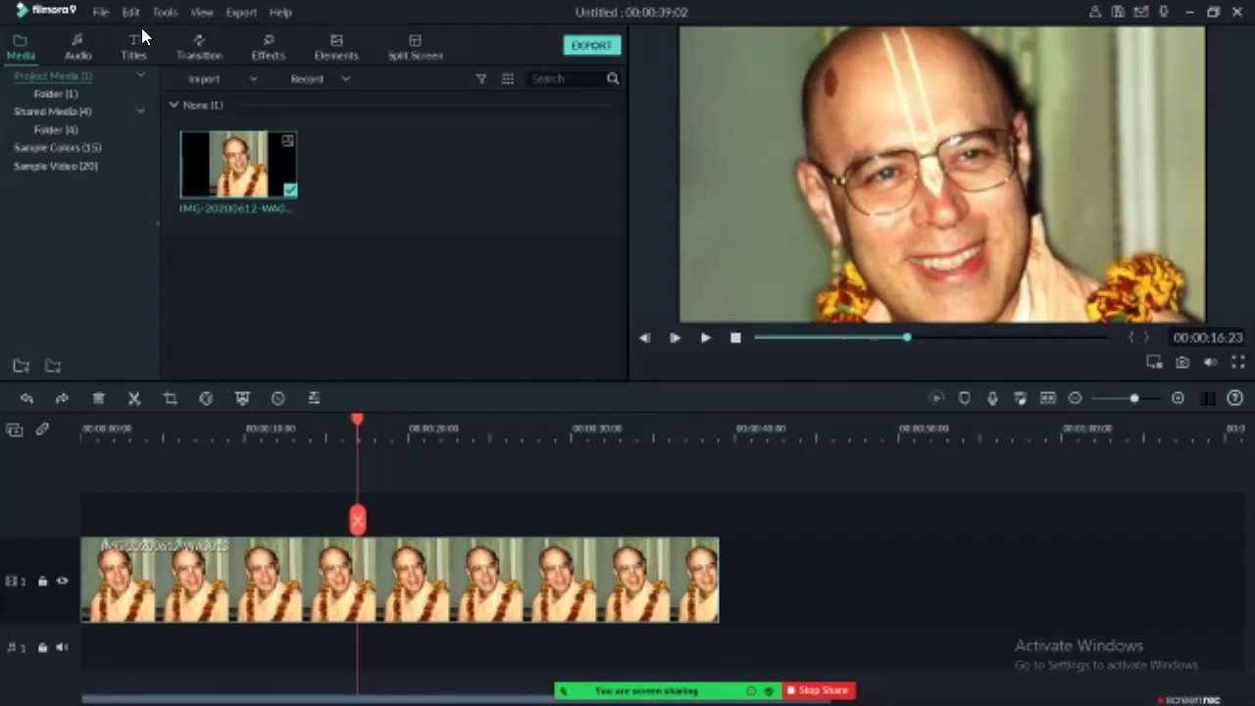
Step: Preview the Aegean filter from the effects library and apply it to the image clip
{"action": "left_click", "coordinate": [268, 47]}
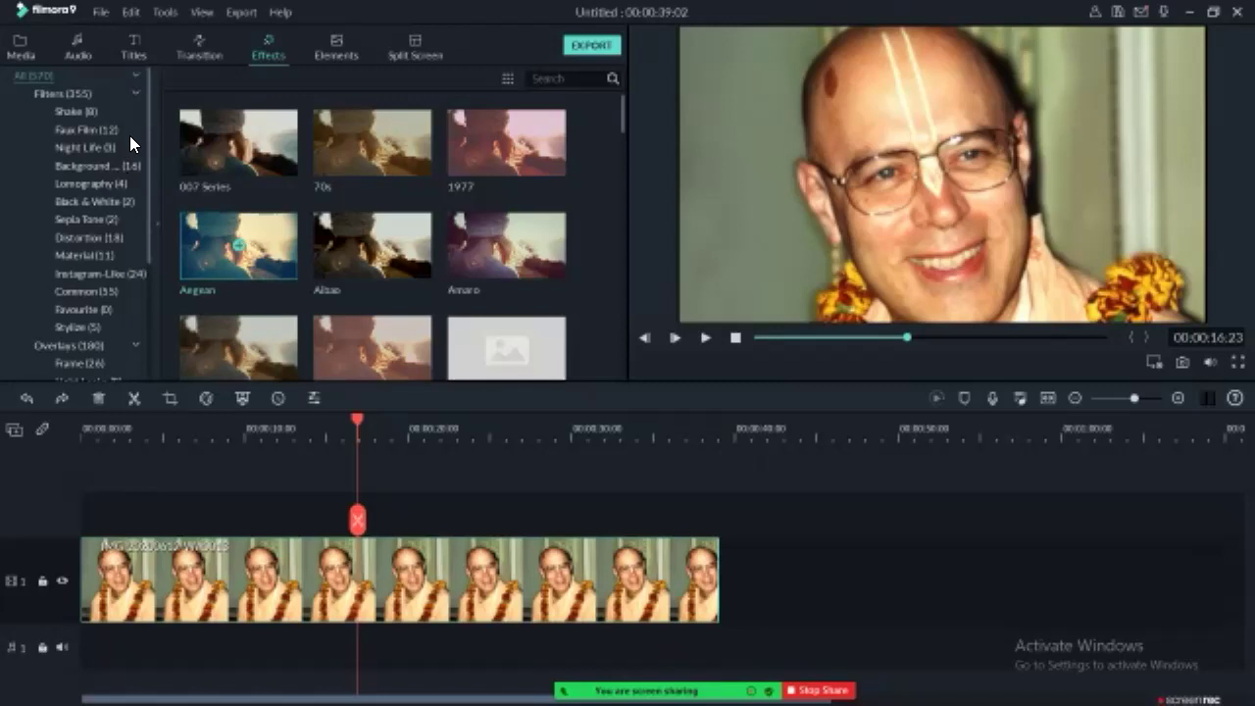
{"action": "double_click", "coordinate": [239, 245]}
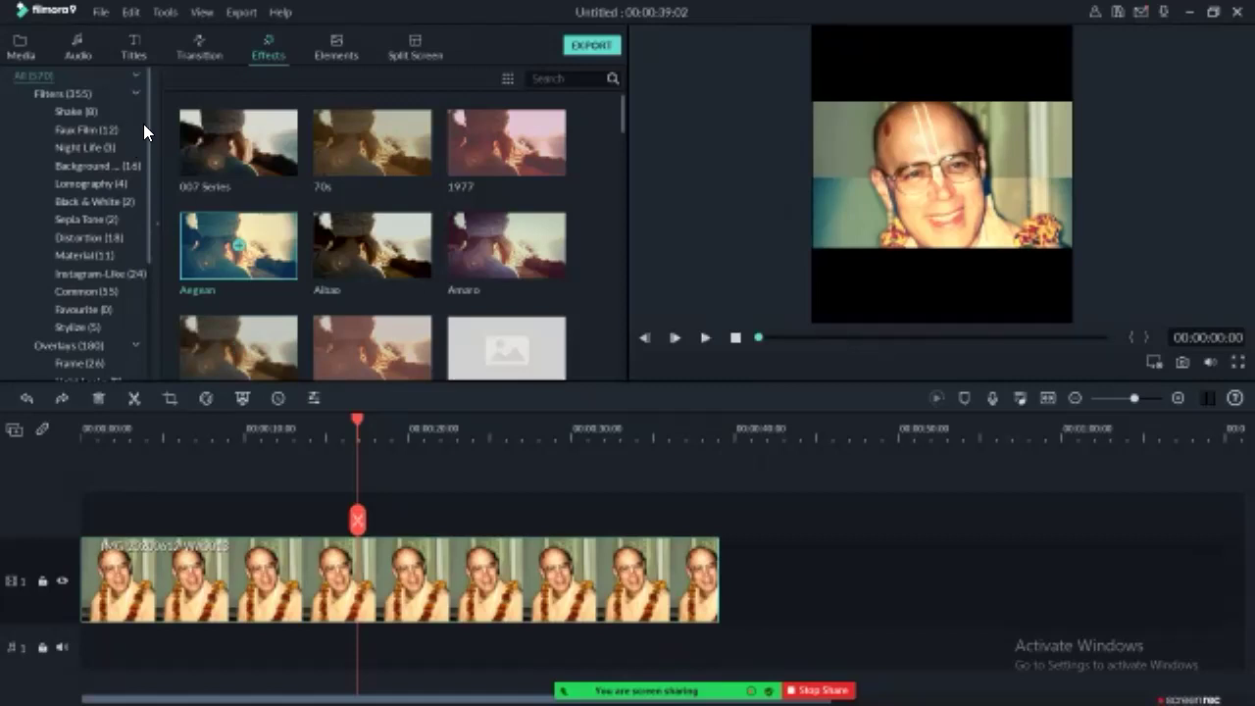
{"action": "left_click_drag", "start_coordinate": [235, 245], "coordinate": [245, 576]}
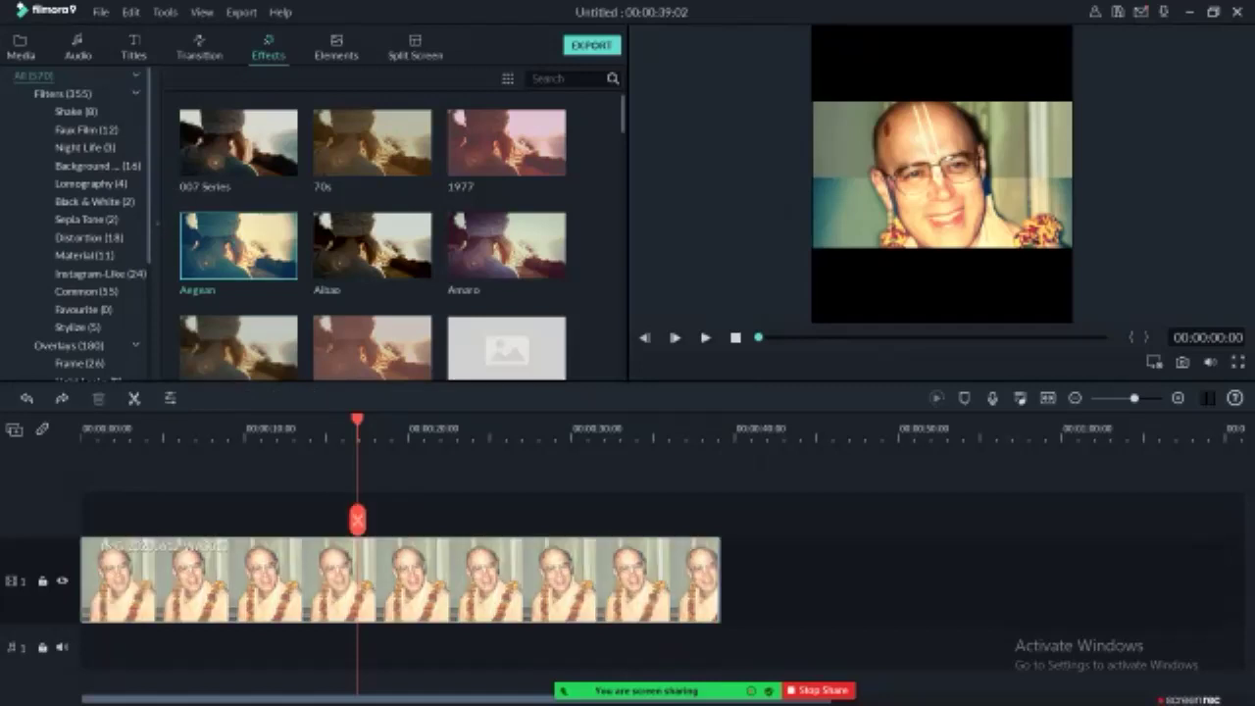
{"action": "left_click", "coordinate": [115, 577]}
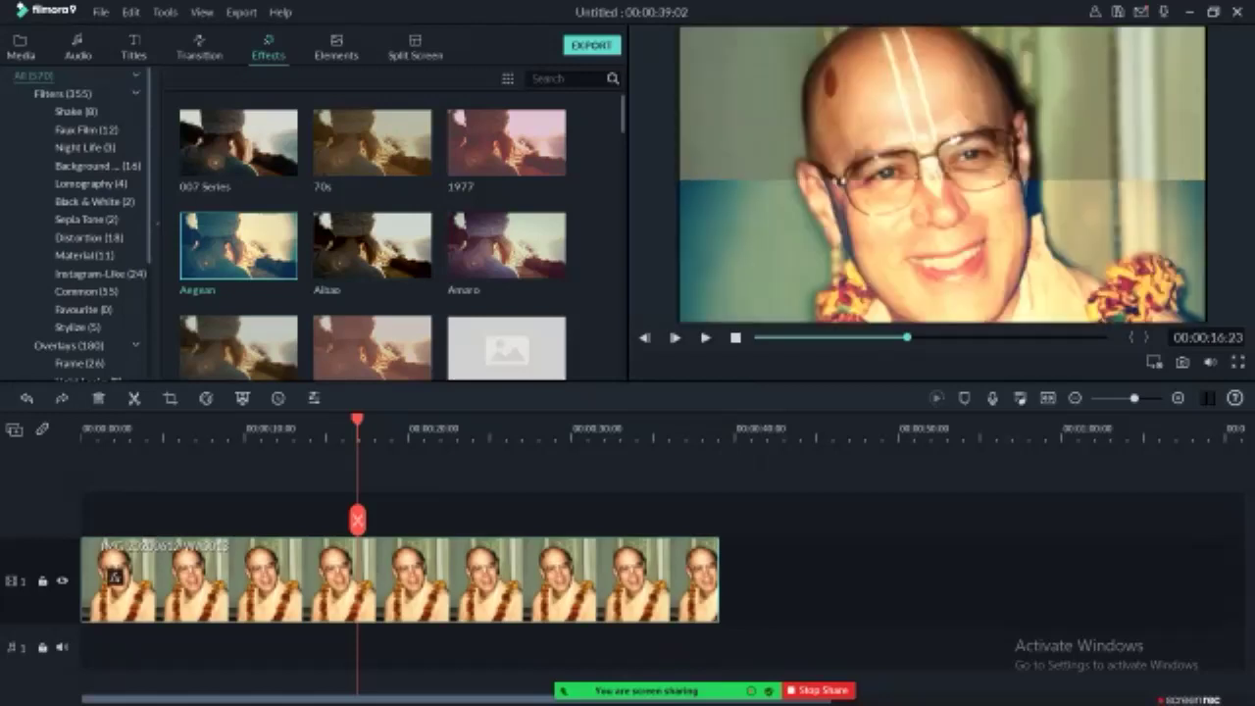
Step: Play the filtered clip from 00:00:05:11 for about eight seconds and browse the other filters in the effects library
{"action": "left_click", "coordinate": [170, 428]}
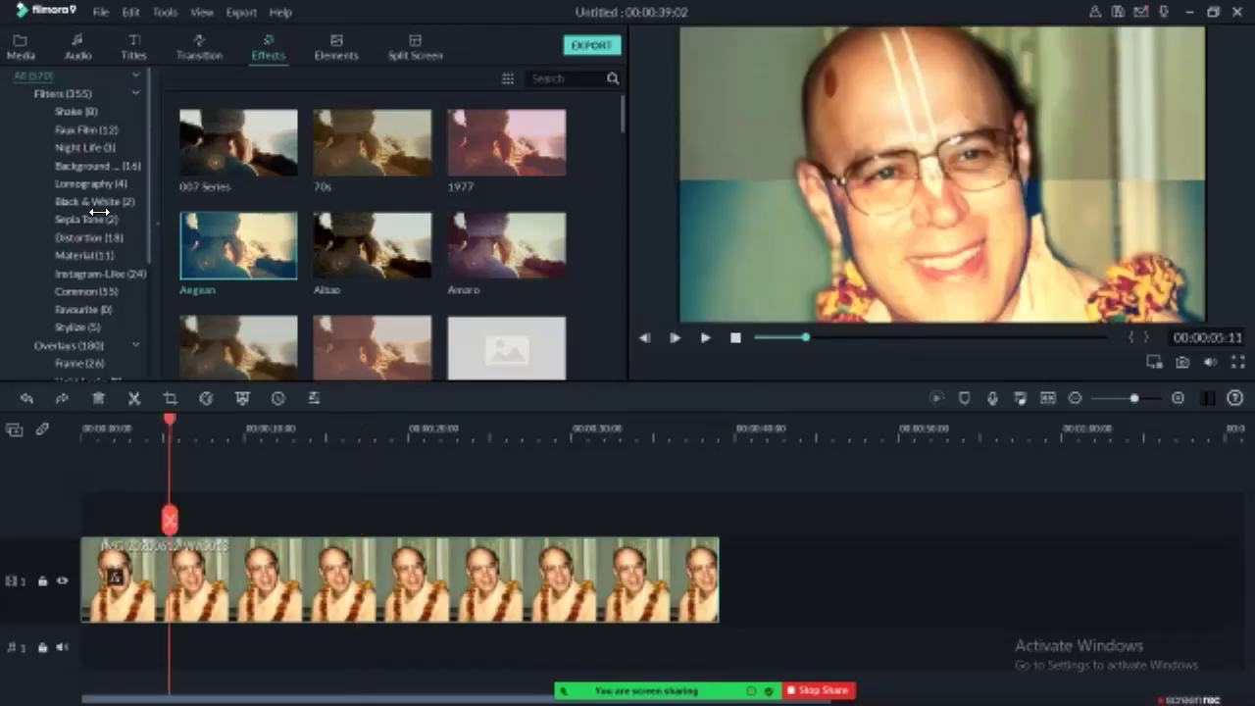
{"action": "key", "text": "space"}
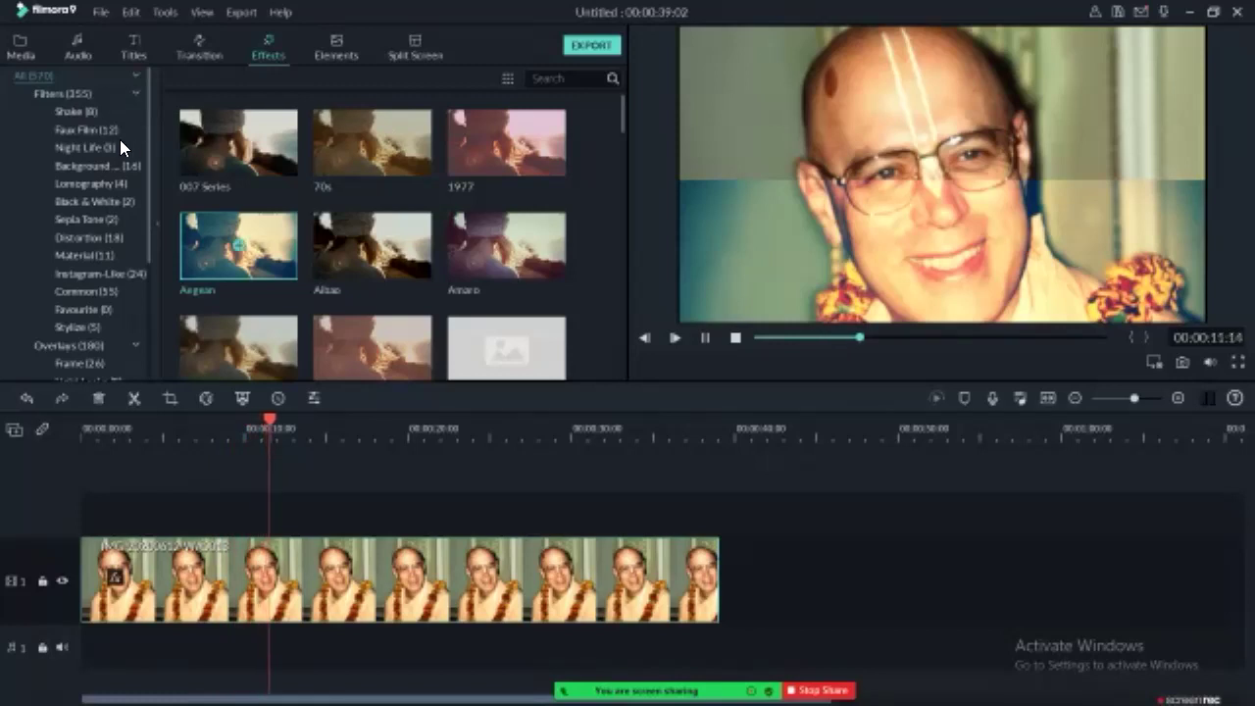
{"action": "key", "text": "space"}
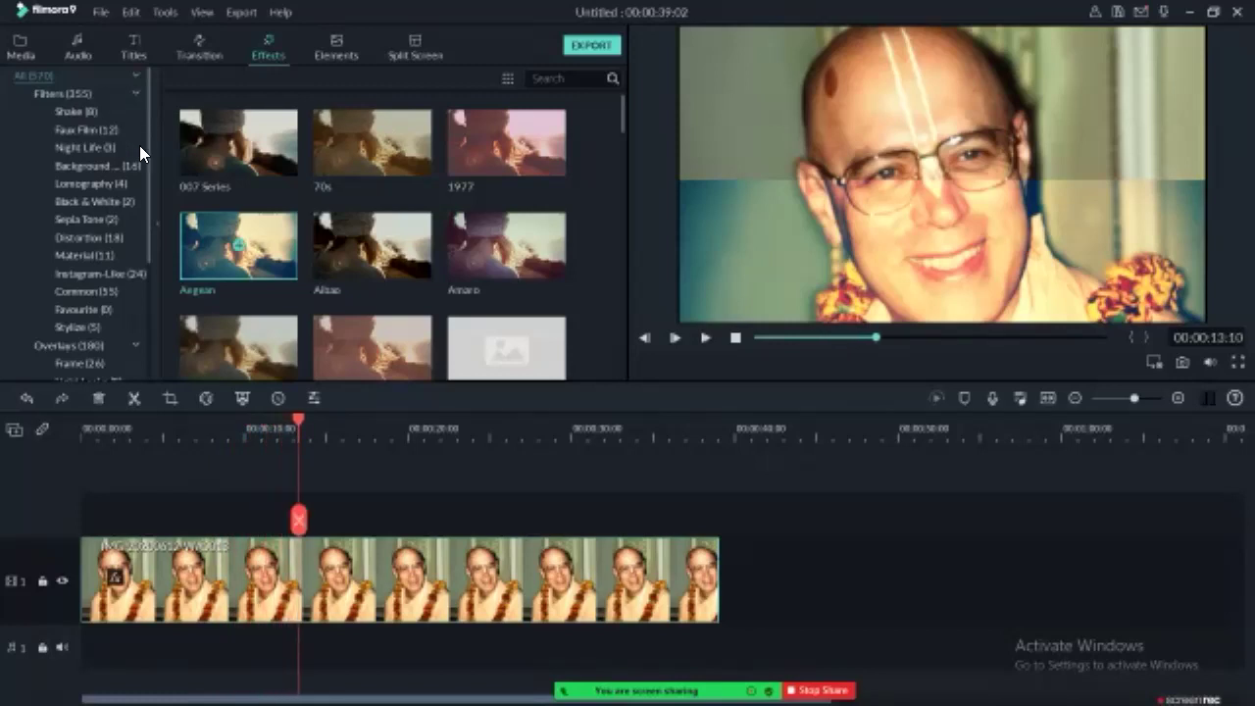
{"action": "scroll", "coordinate": [223, 142], "scroll_direction": "down", "scroll_amount": 10}
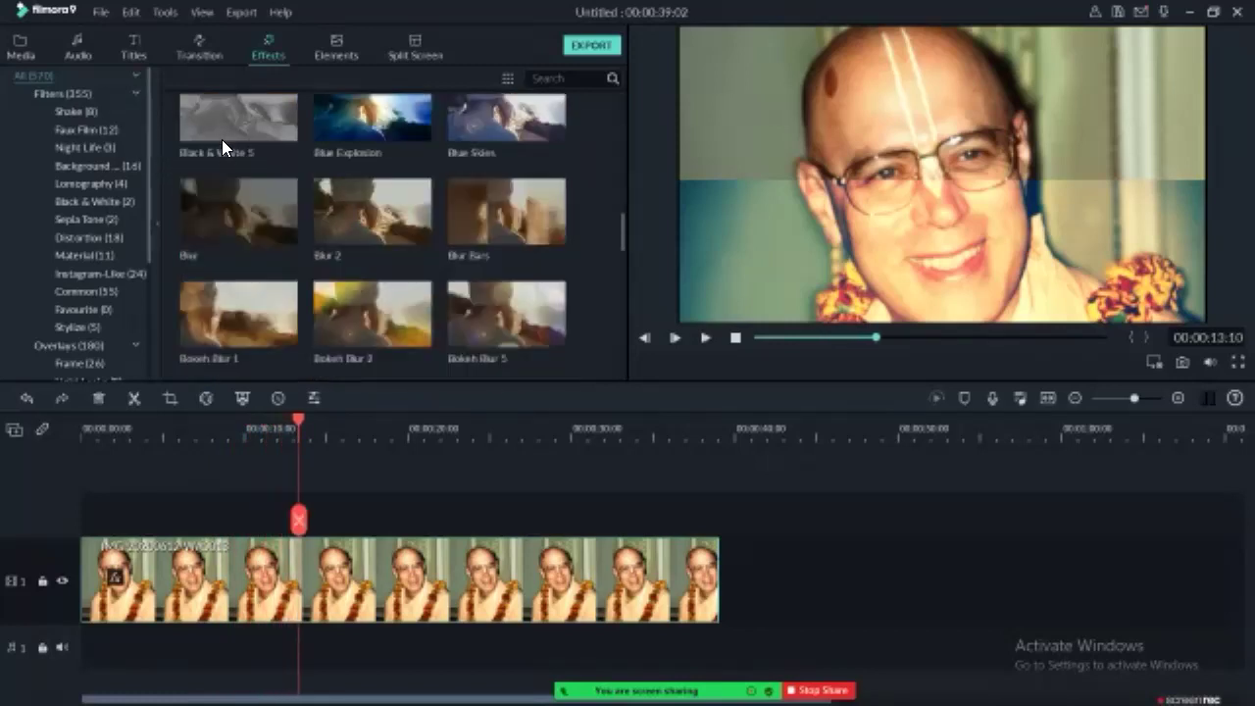
{"action": "scroll", "coordinate": [230, 133], "scroll_direction": "down", "scroll_amount": 10}
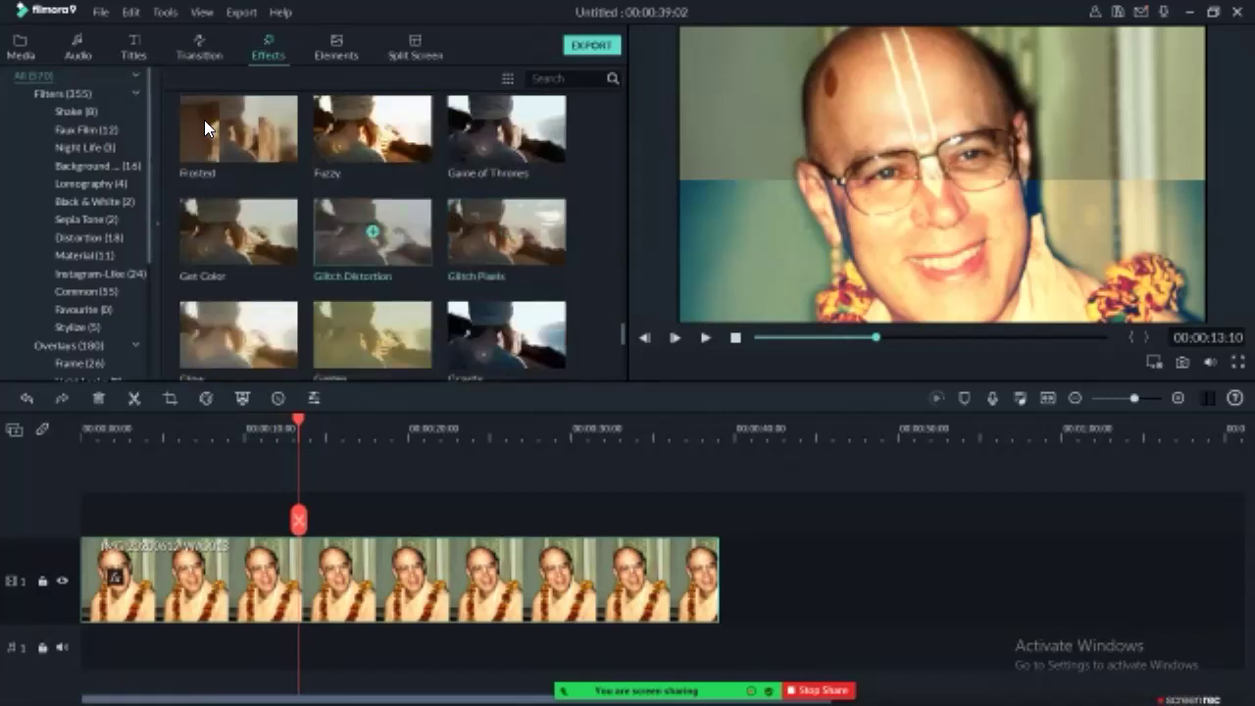
{"action": "scroll", "coordinate": [216, 128], "scroll_direction": "up", "scroll_amount": 6}
{"action": "scroll", "coordinate": [208, 146], "scroll_direction": "up", "scroll_amount": 10}
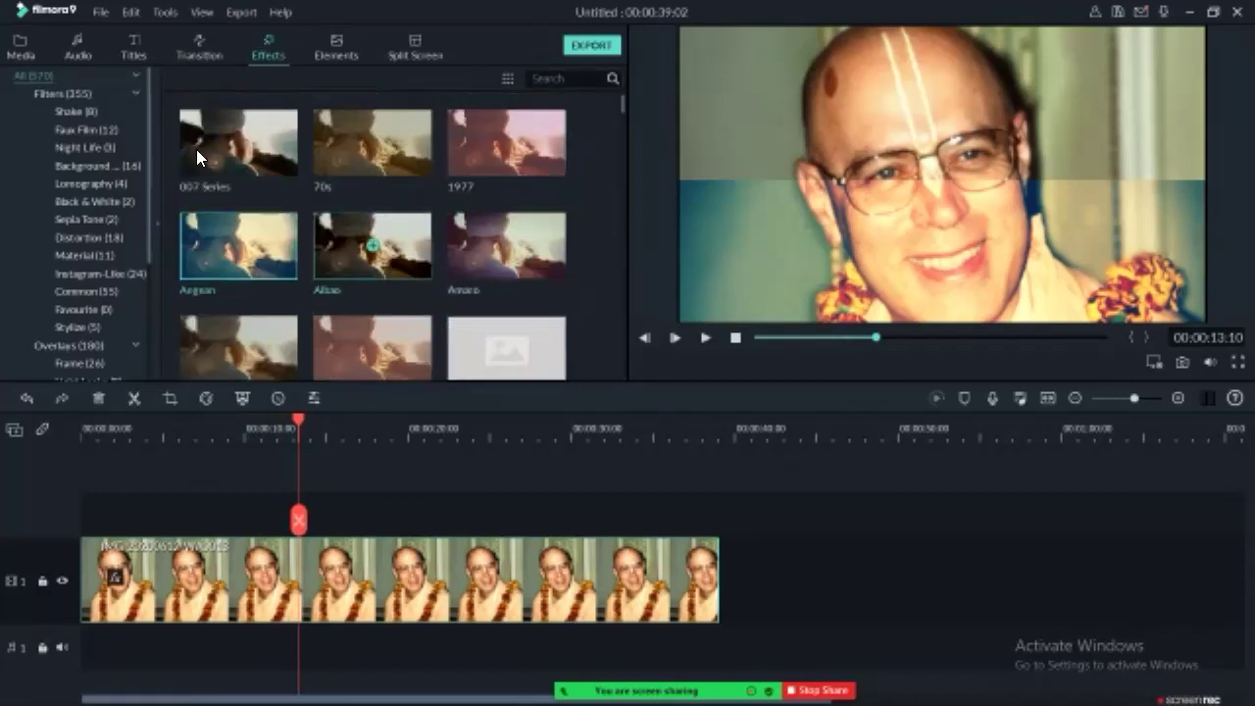
Step: Deselect the clip, zoom the timeline out, and zoom partly back in
{"action": "left_click_drag", "start_coordinate": [764, 592], "coordinate": [986, 568]}
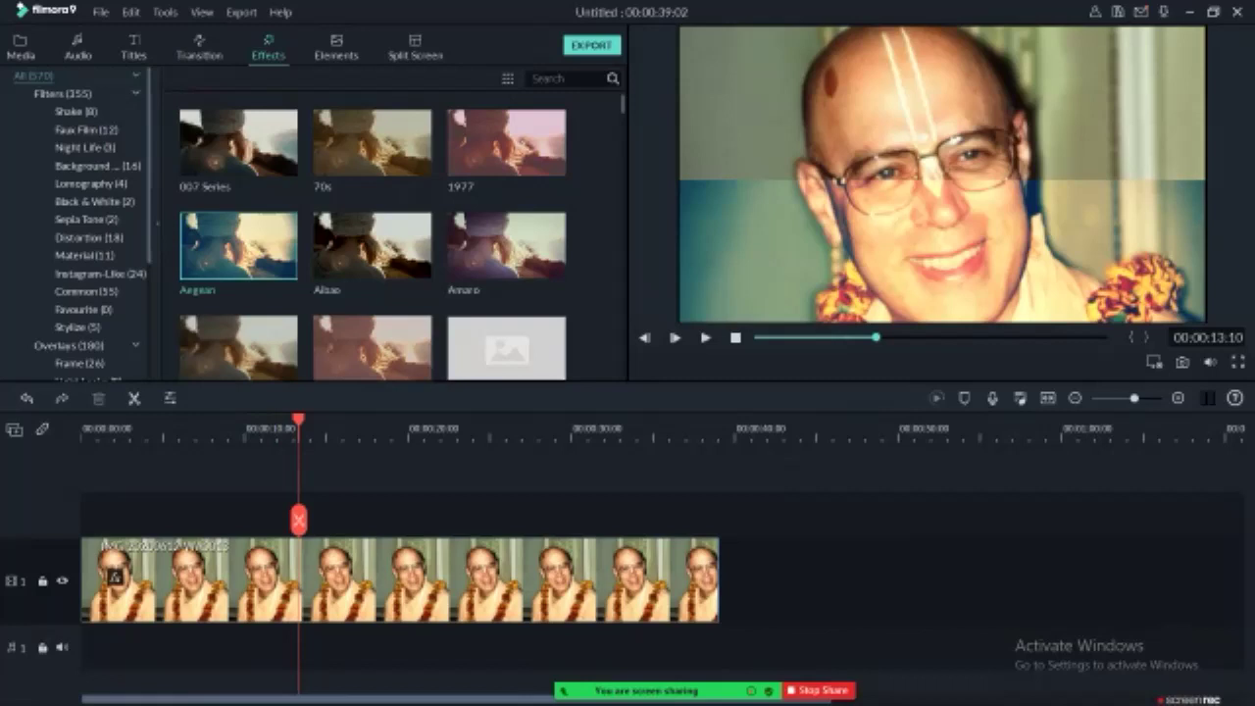
{"action": "left_click_drag", "start_coordinate": [1135, 398], "coordinate": [1125, 399]}
{"action": "mouse_move", "coordinate": [1152, 398]}
{"action": "left_mouse_down"}
{"action": "mouse_move", "coordinate": [1113, 398]}
{"action": "mouse_move", "coordinate": [1144, 398]}
{"action": "mouse_move", "coordinate": [1128, 398]}
{"action": "left_mouse_up"}
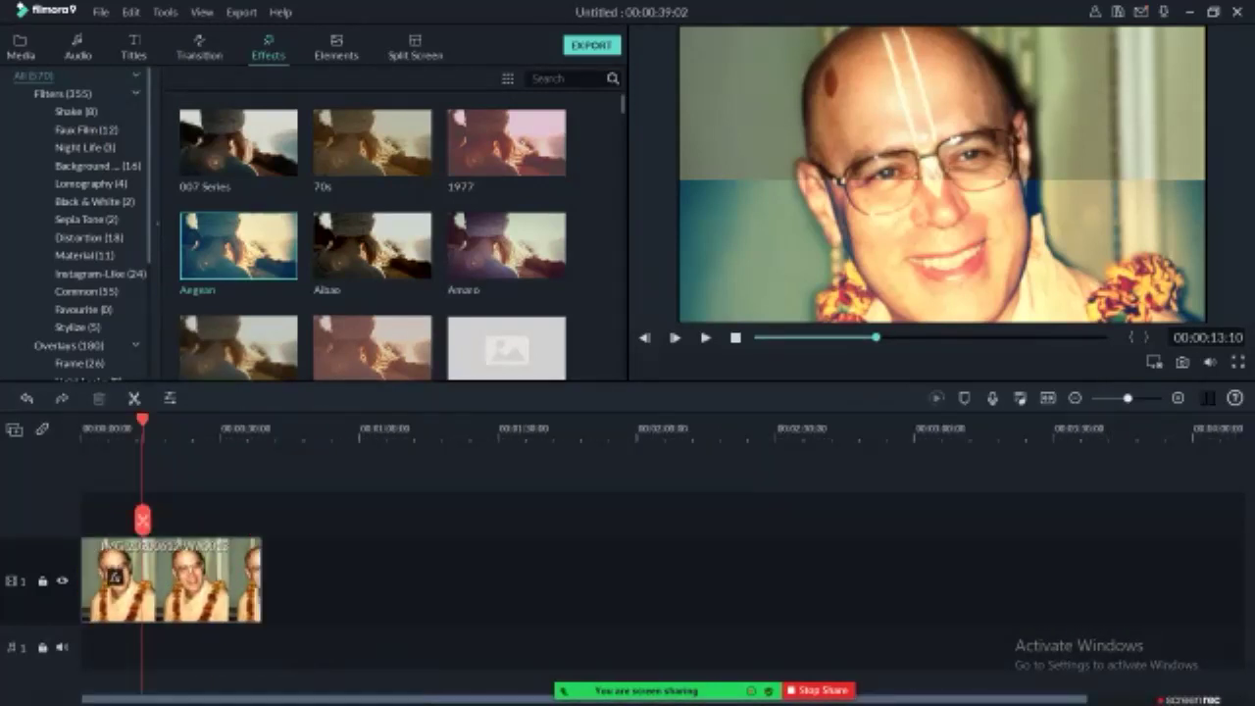
{"action": "key", "text": "ctrl+equal"}
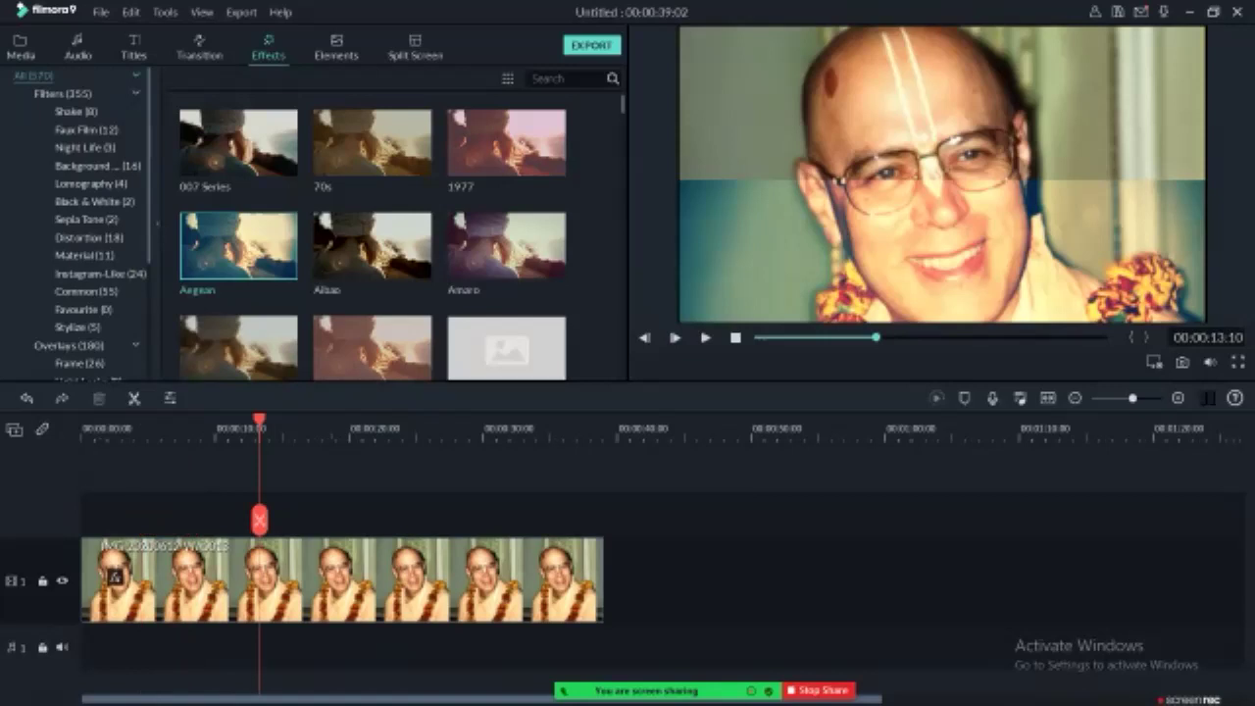
Step: Zoom the timeline in and out, finishing with the whole image clip fitted to the timeline view
{"action": "key", "text": "ctrl+equal"}
{"action": "key", "text": "ctrl+equal"}
{"action": "key", "text": "ctrl+equal"}
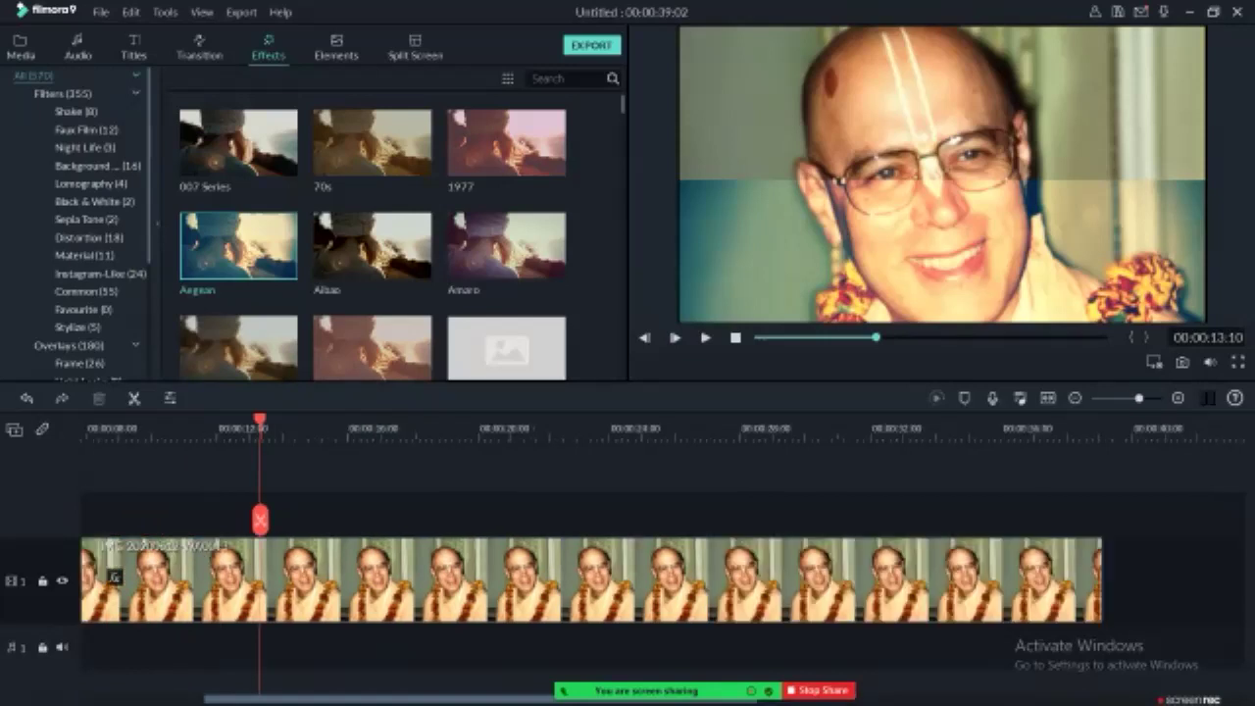
{"action": "left_click_drag", "start_coordinate": [1144, 398], "coordinate": [1122, 399]}
{"action": "left_click_drag", "start_coordinate": [1122, 399], "coordinate": [1145, 399]}
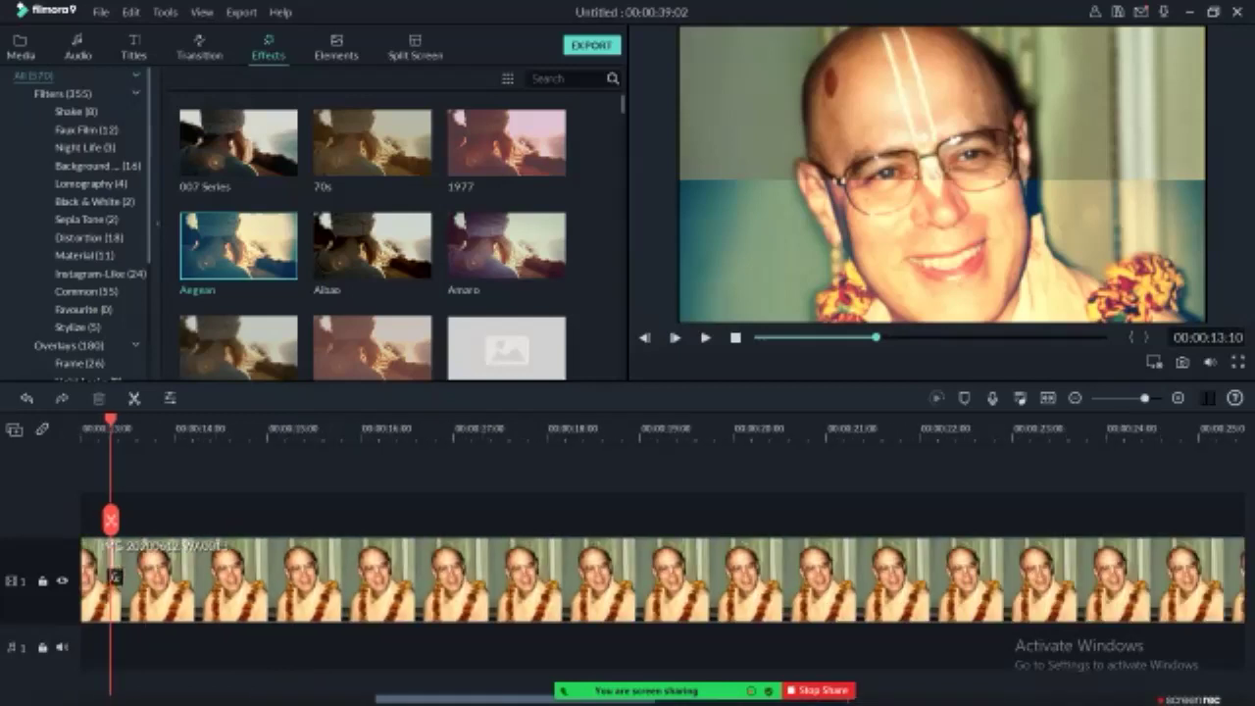
{"action": "key", "text": "ctrl+minus"}
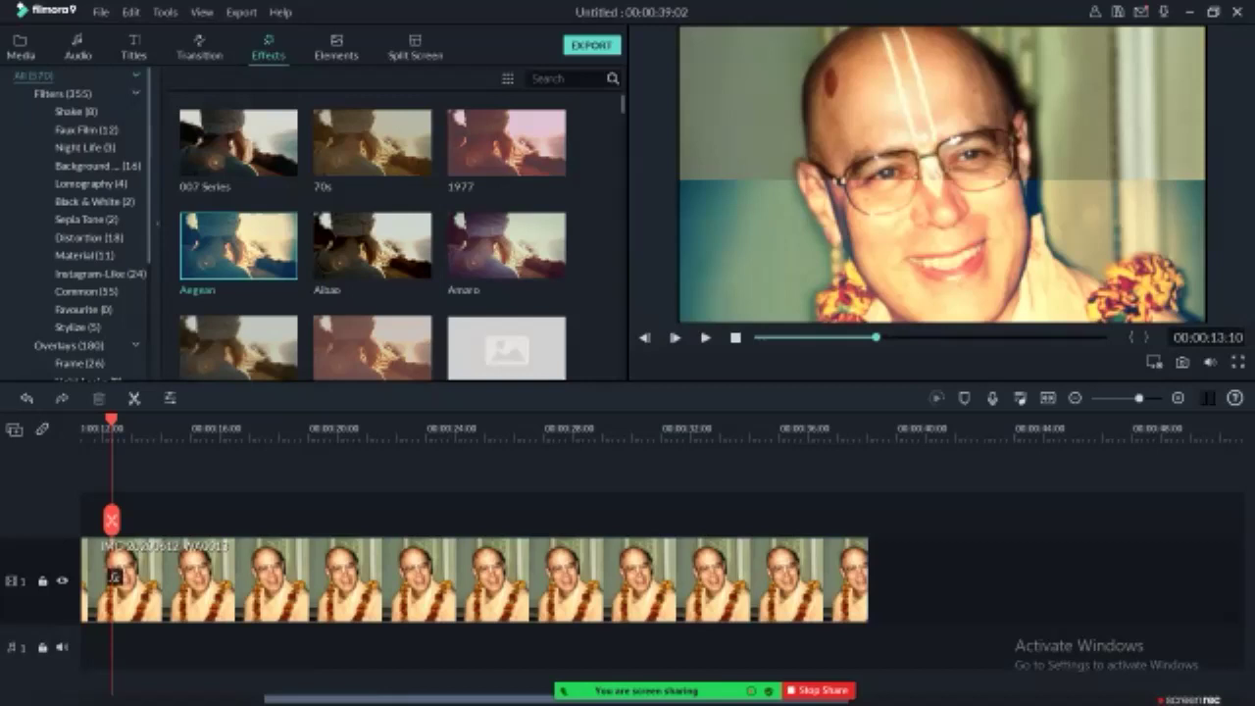
{"action": "key", "text": "shift+z"}
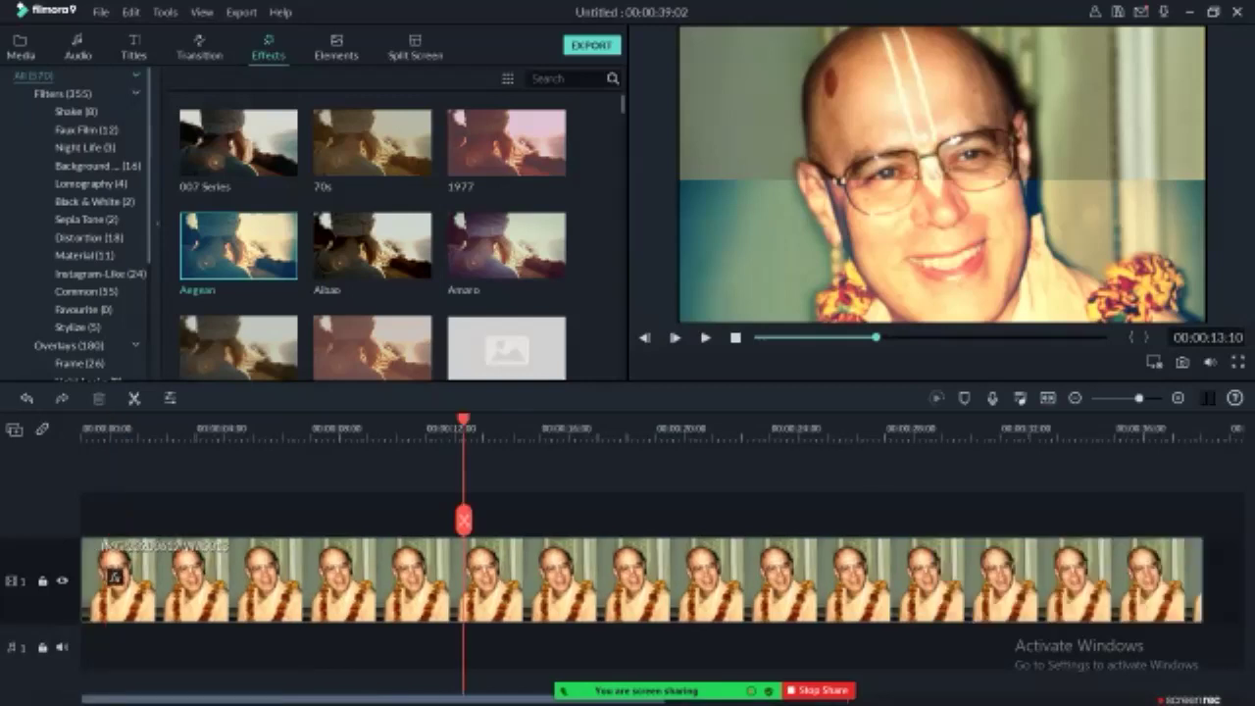
Step: Inspect the Audio Mixer and the Record Audio dialog, closing each one without changing any settings
{"action": "mouse_move", "coordinate": [658, 690]}
{"action": "left_click", "coordinate": [1021, 398]}
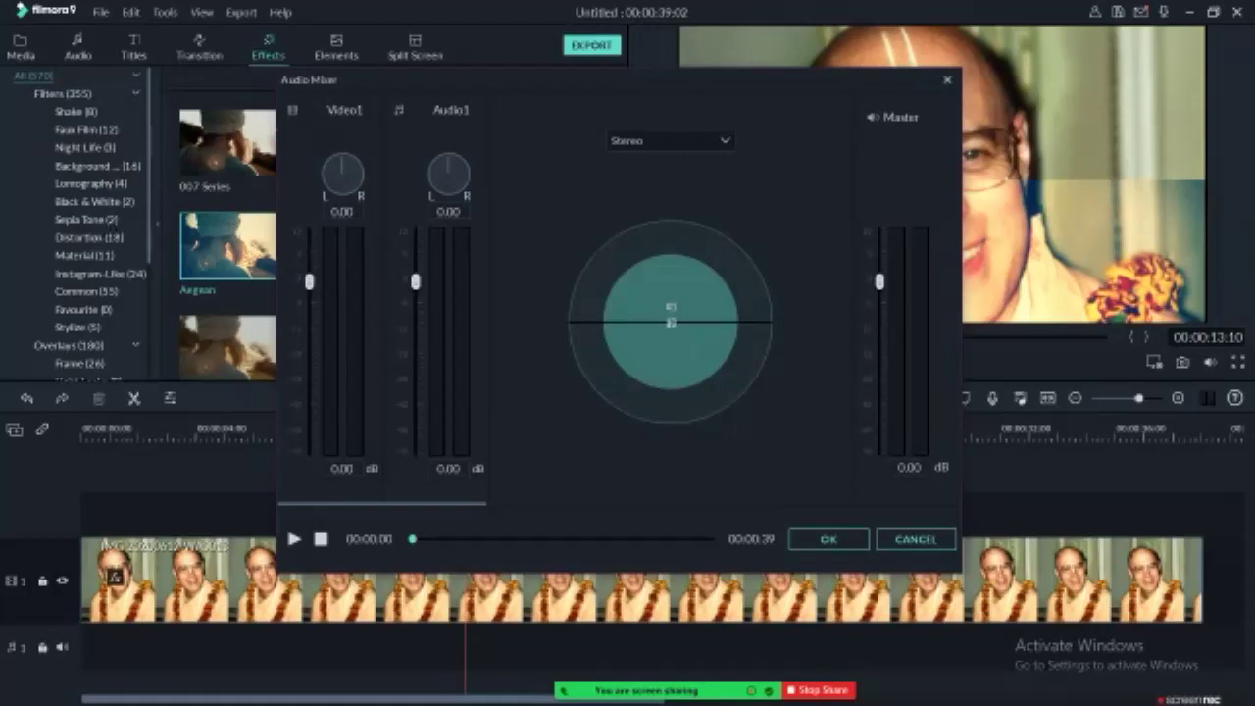
{"action": "key", "text": "Escape"}
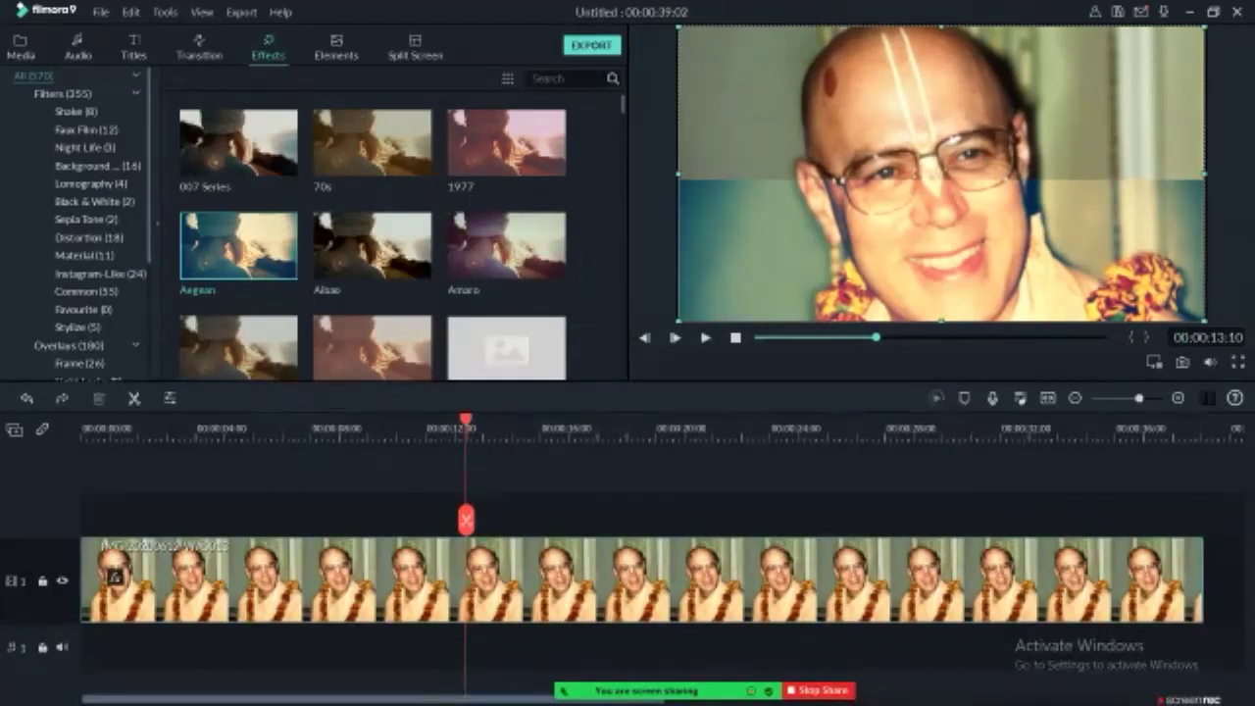
{"action": "left_click", "coordinate": [992, 398]}
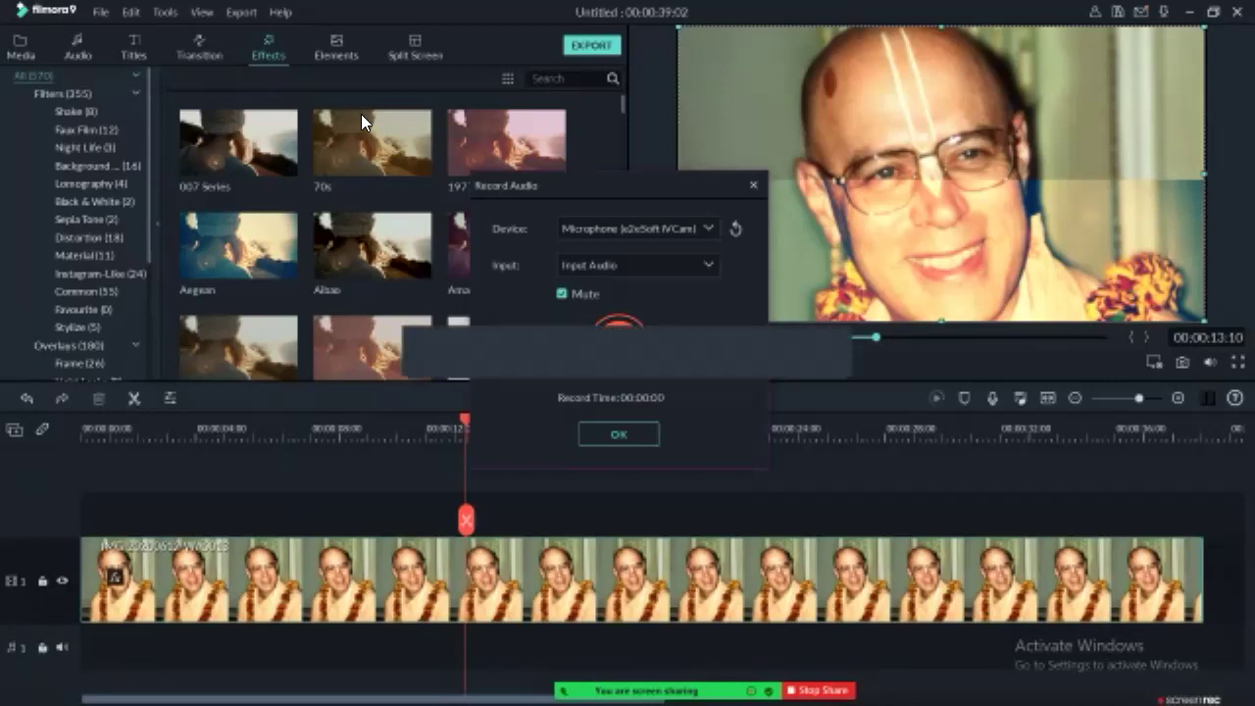
{"action": "key", "text": "Escape"}
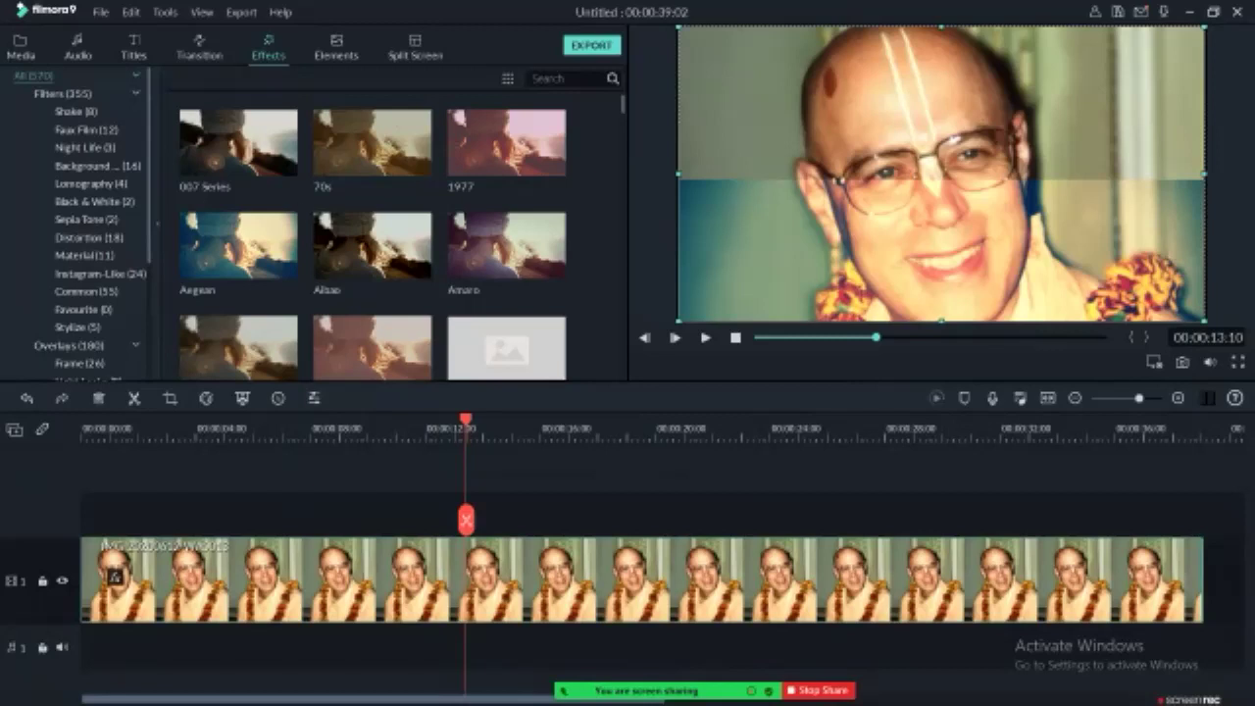
Step: Play the image clip from the start for about two seconds and delete it from the timeline
{"action": "key", "text": "Home"}
{"action": "key", "text": "space"}
{"action": "key", "text": "space"}
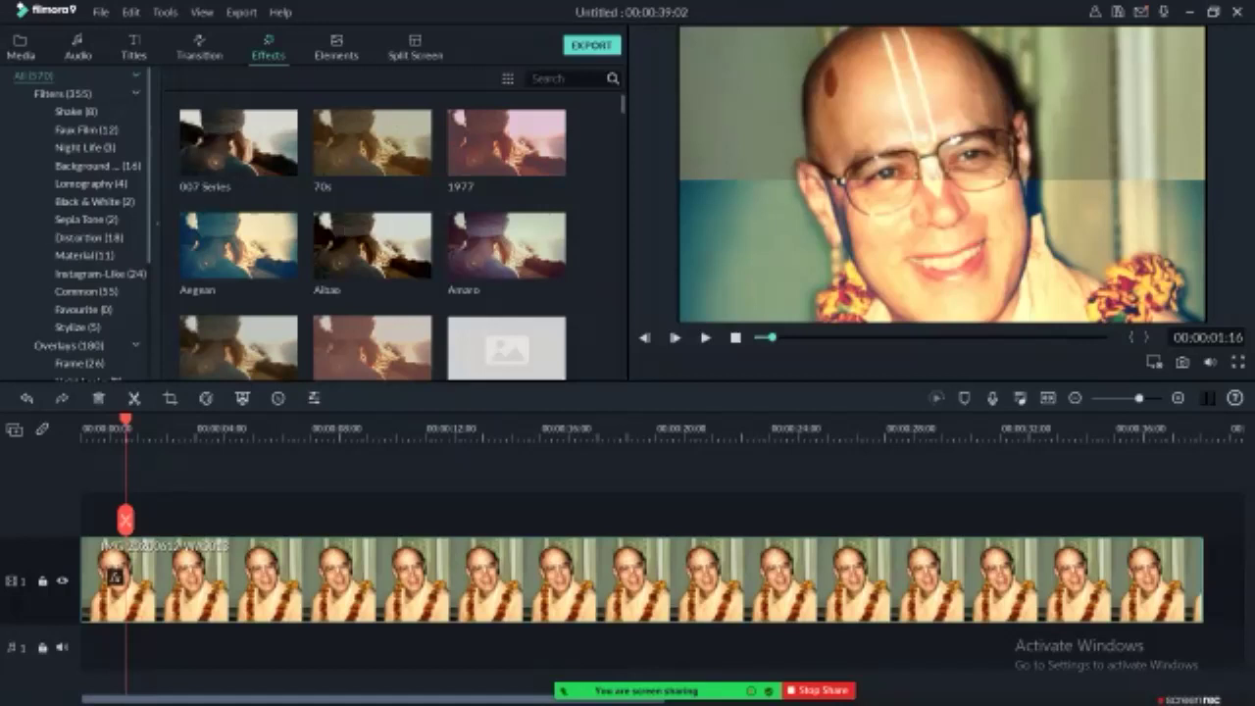
{"action": "key", "text": "Delete"}
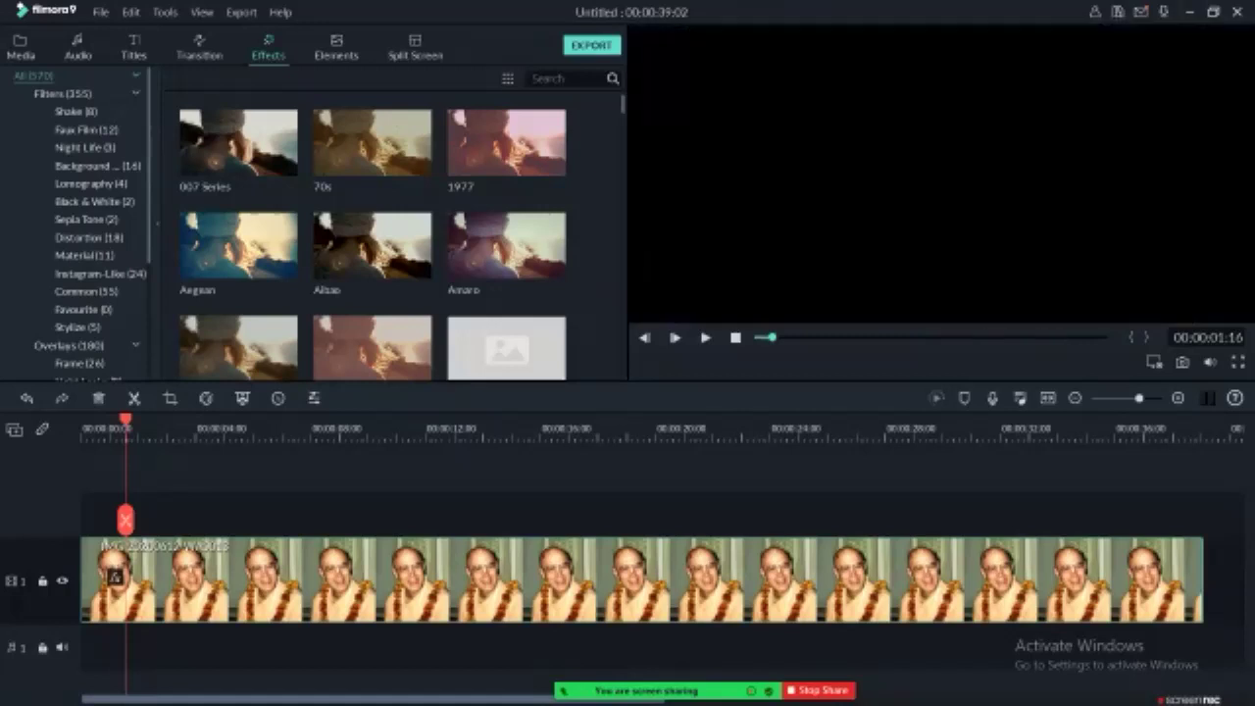
Step: Import 2210609.jpg, the Green screen stunt driver video and snapshot15.png from the temp folder into the project media
{"action": "left_click", "coordinate": [20, 45]}
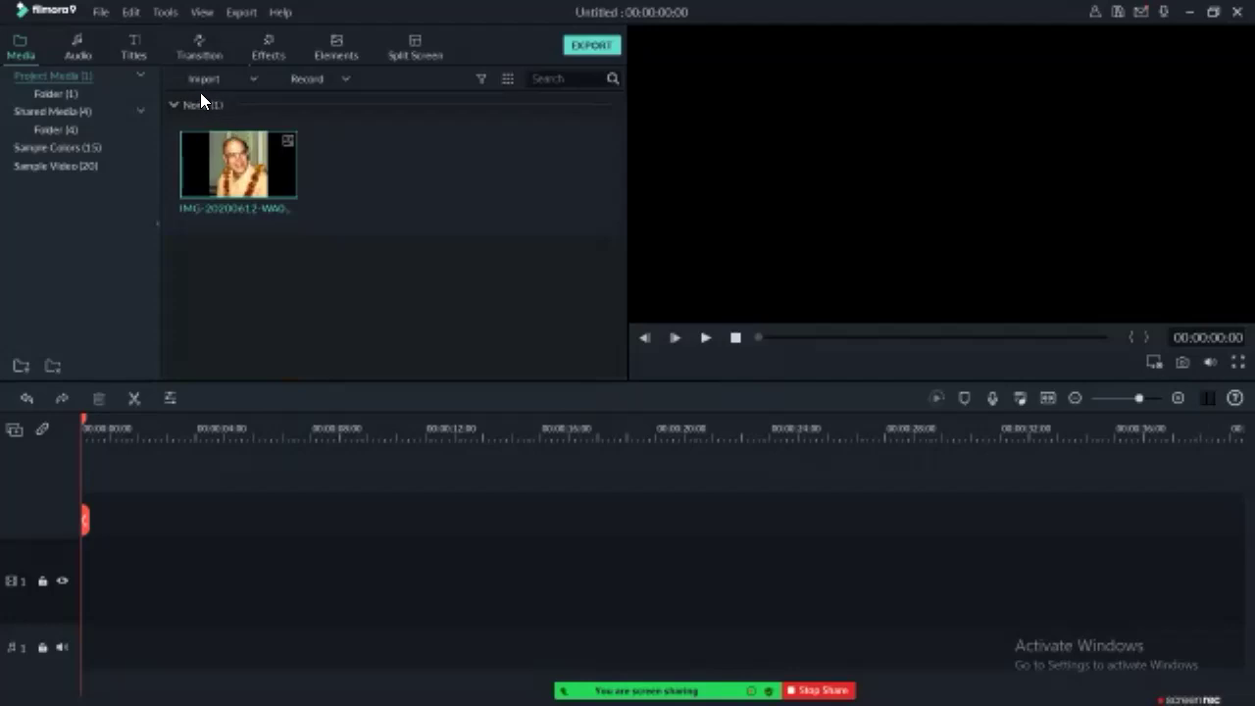
{"action": "double_click", "coordinate": [306, 175]}
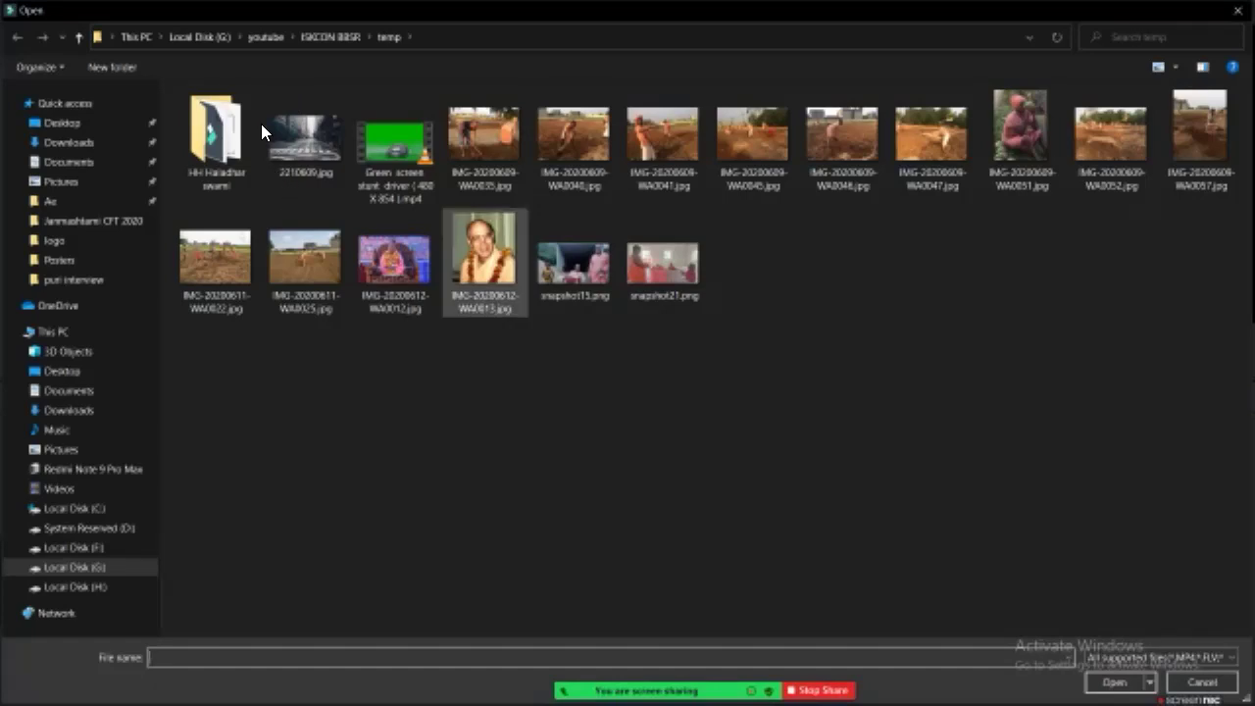
{"action": "left_click", "coordinate": [395, 148]}
{"action": "left_click", "coordinate": [306, 143], "text": "ctrl"}
{"action": "left_click", "coordinate": [575, 259], "text": "ctrl"}
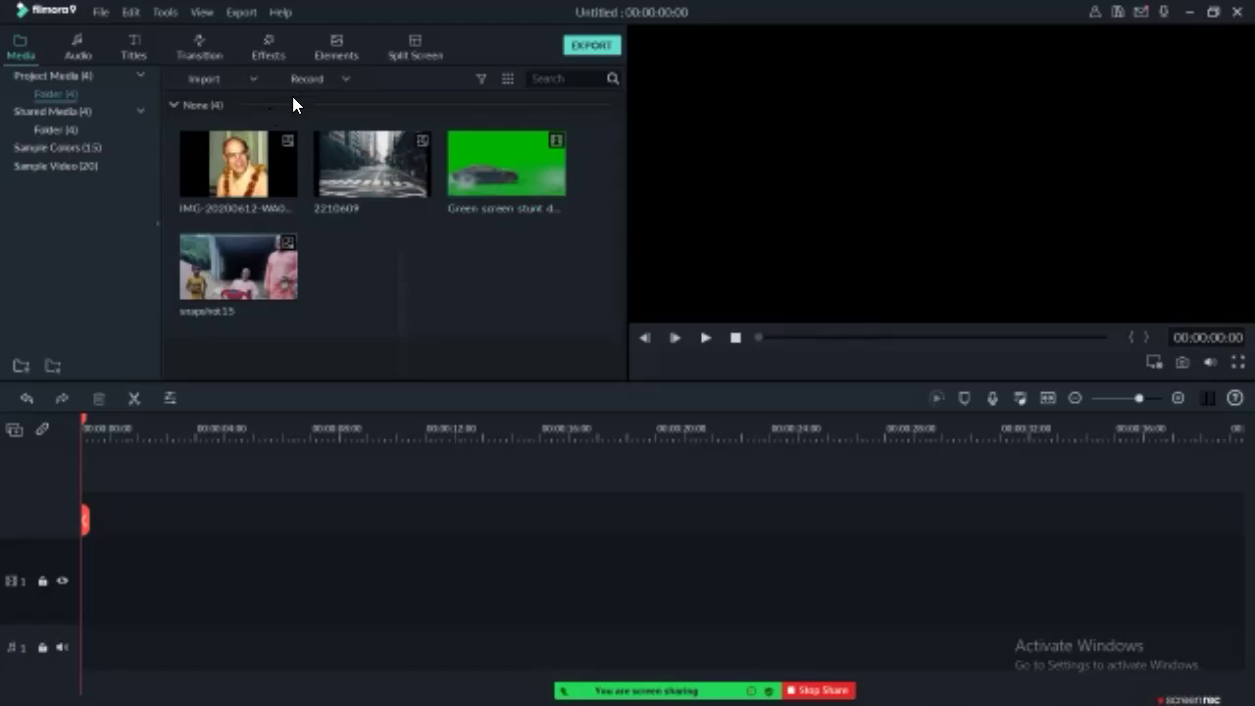
Step: Place the Green screen stunt driver video at the start of video track 1, matching the project to 854 x 480 25fps
{"action": "left_click_drag", "start_coordinate": [263, 220], "coordinate": [87, 579]}
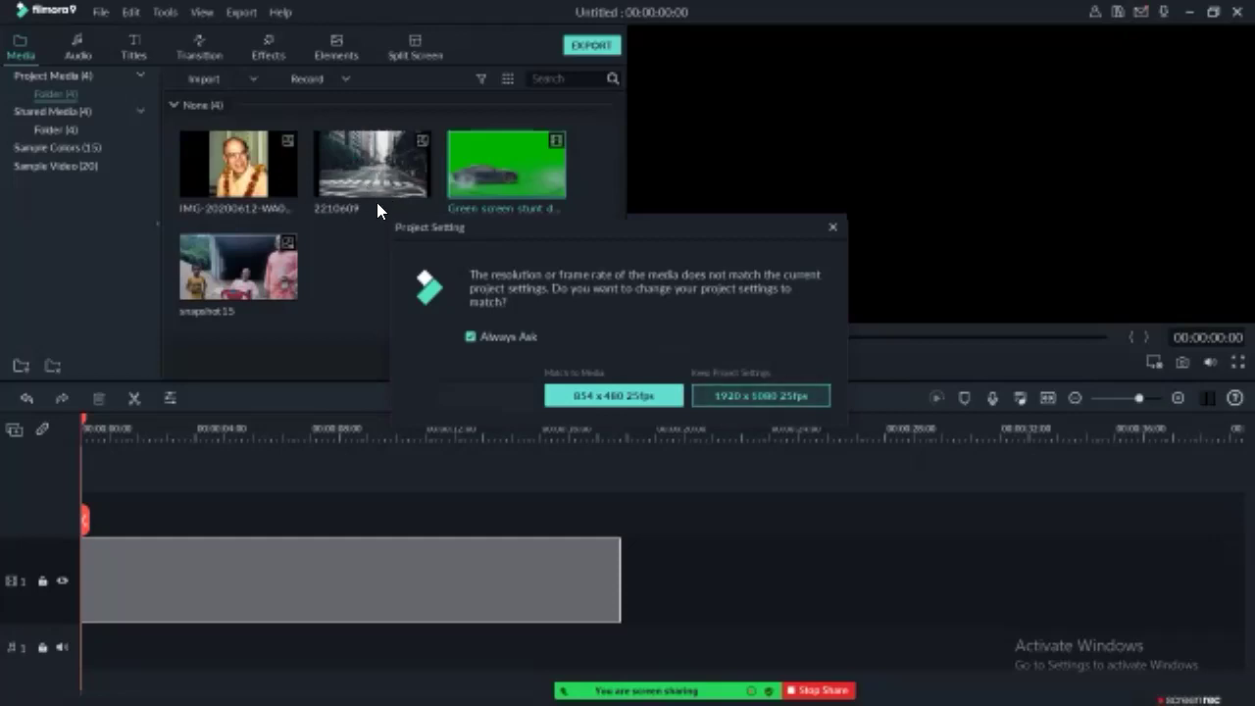
{"action": "key", "text": "Return"}
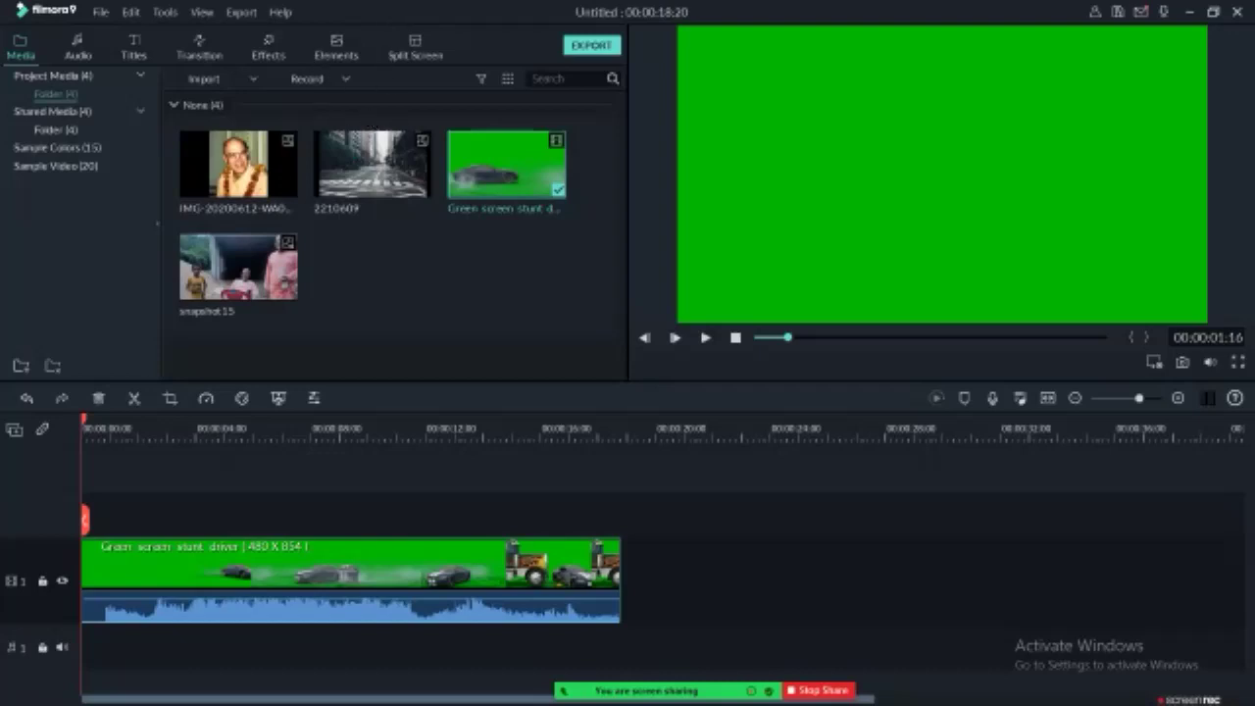
Step: Lower the green screen clip's volume to -19.50 dB, playing a few seconds before and after the change
{"action": "key", "text": "space"}
{"action": "key", "text": "space"}
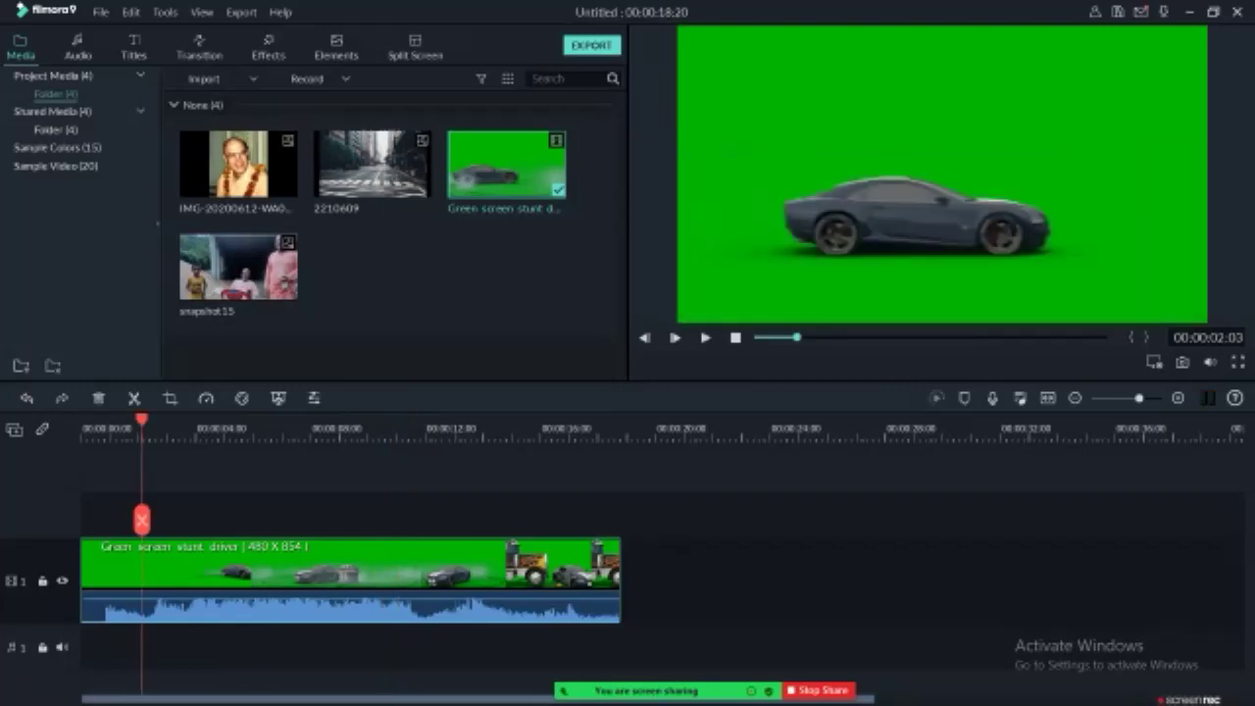
{"action": "left_click_drag", "start_coordinate": [465, 598], "coordinate": [508, 602]}
{"action": "mouse_move", "coordinate": [496, 596]}
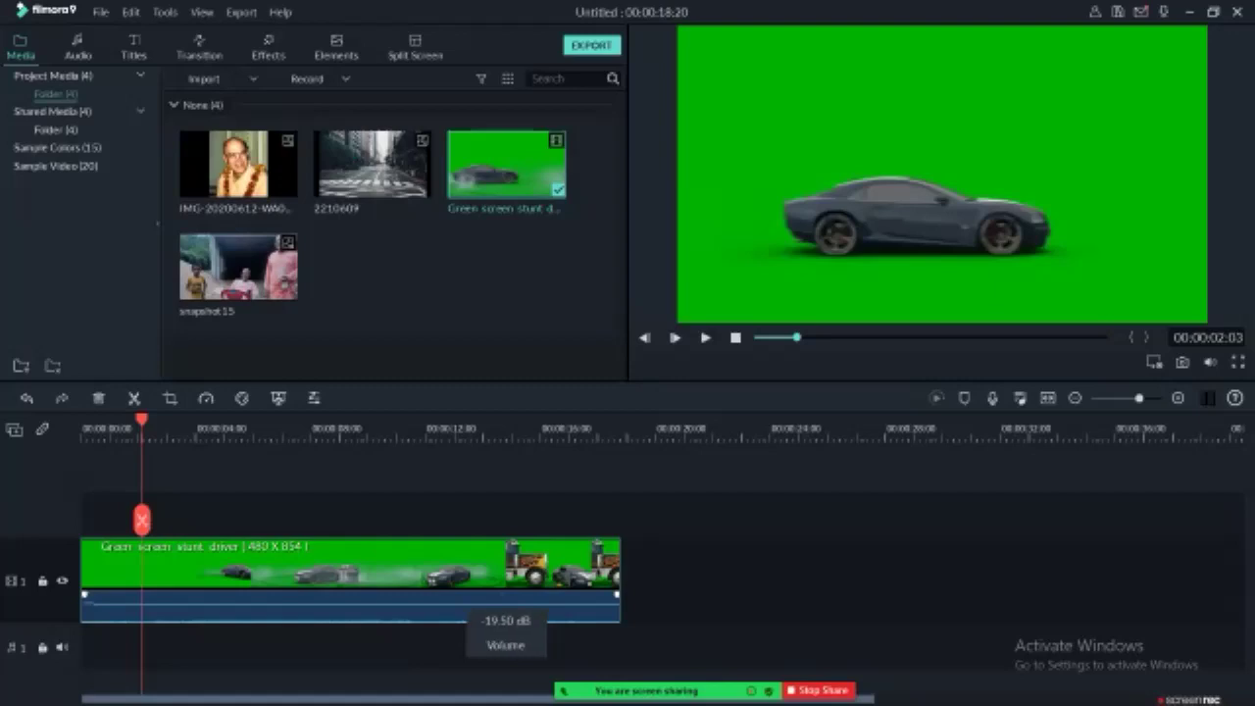
{"action": "key", "text": "space"}
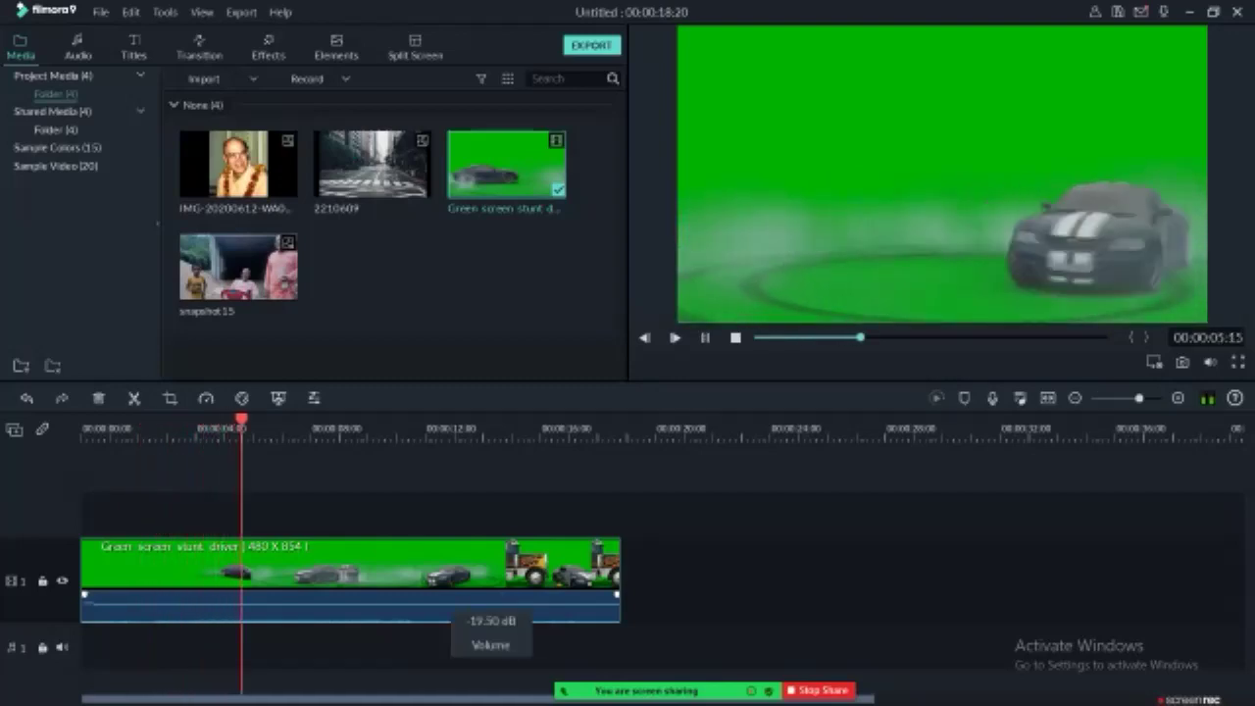
{"action": "key", "text": "space"}
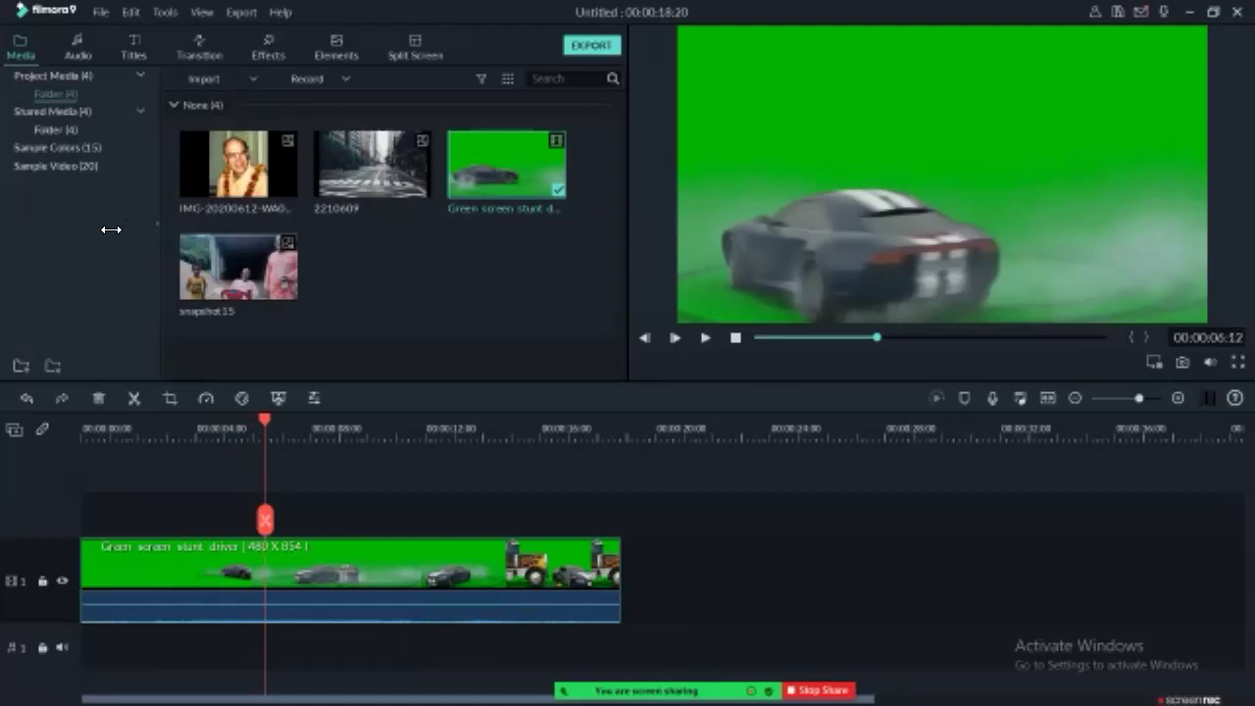
Step: Move the playhead to 00:00:01:09 and enable Chroma Key on the green screen clip, toggling it off and on to compare
{"action": "left_click", "coordinate": [198, 431]}
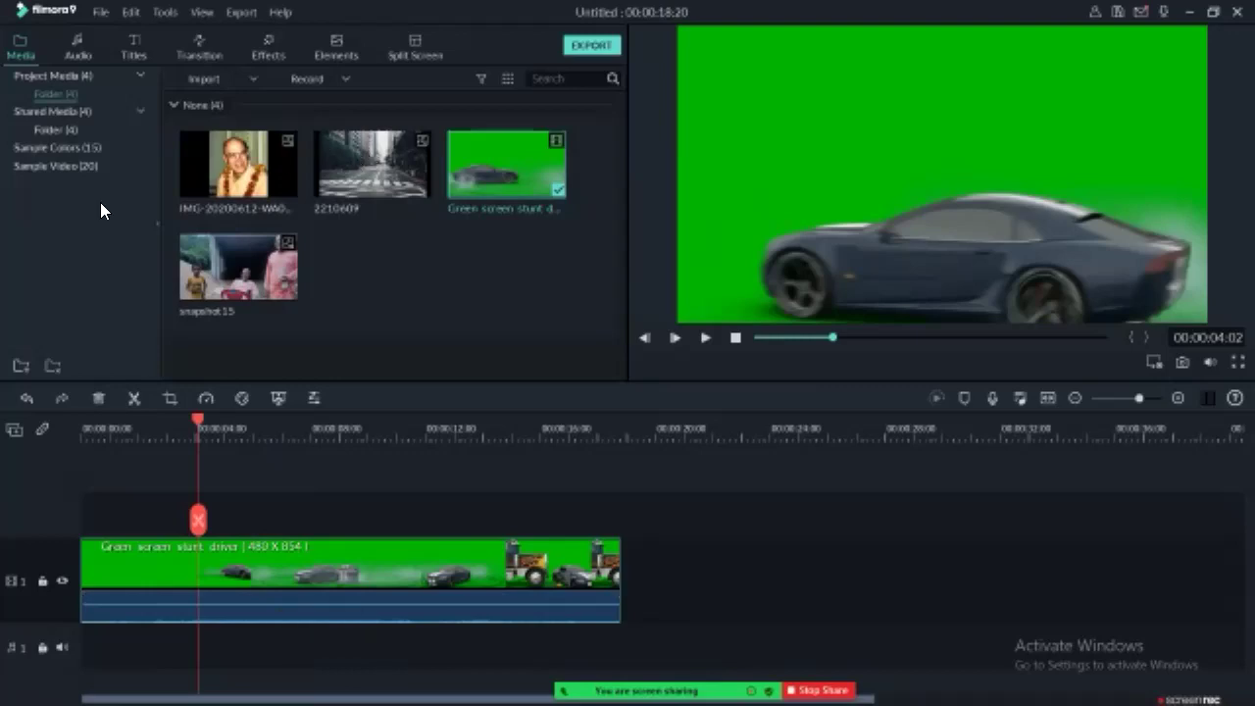
{"action": "left_click", "coordinate": [119, 431]}
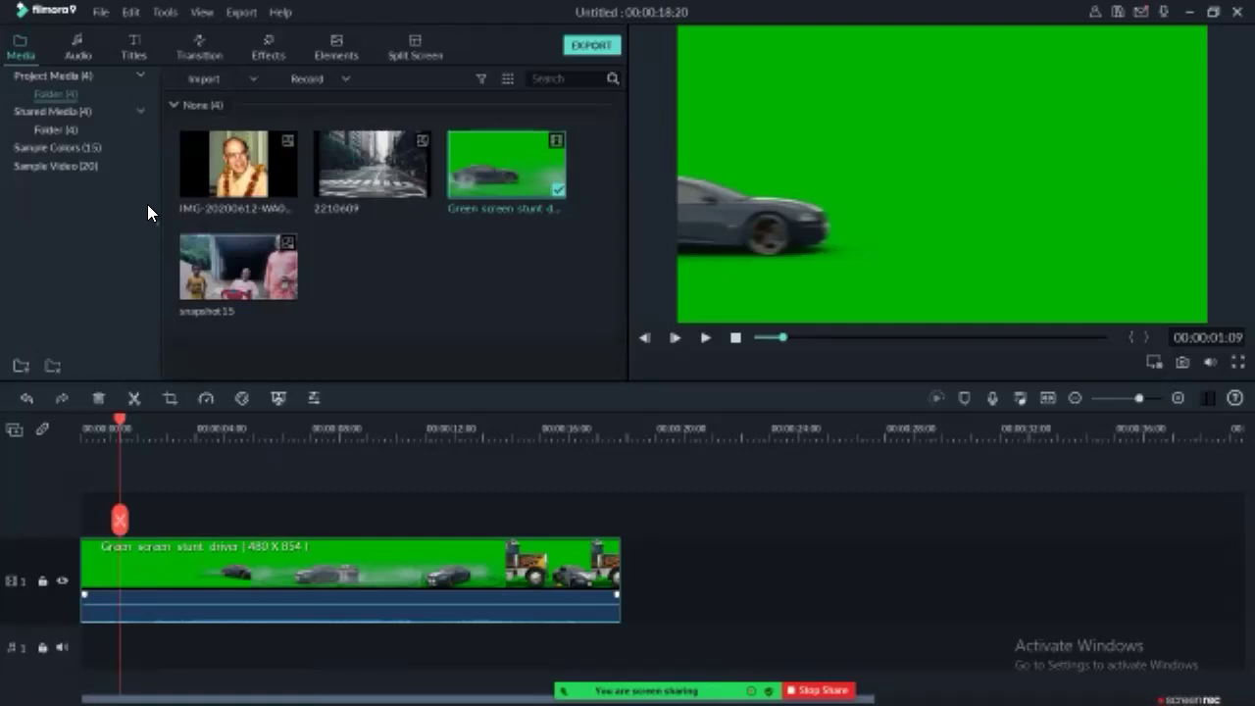
{"action": "key", "text": "ctrl+shift+g"}
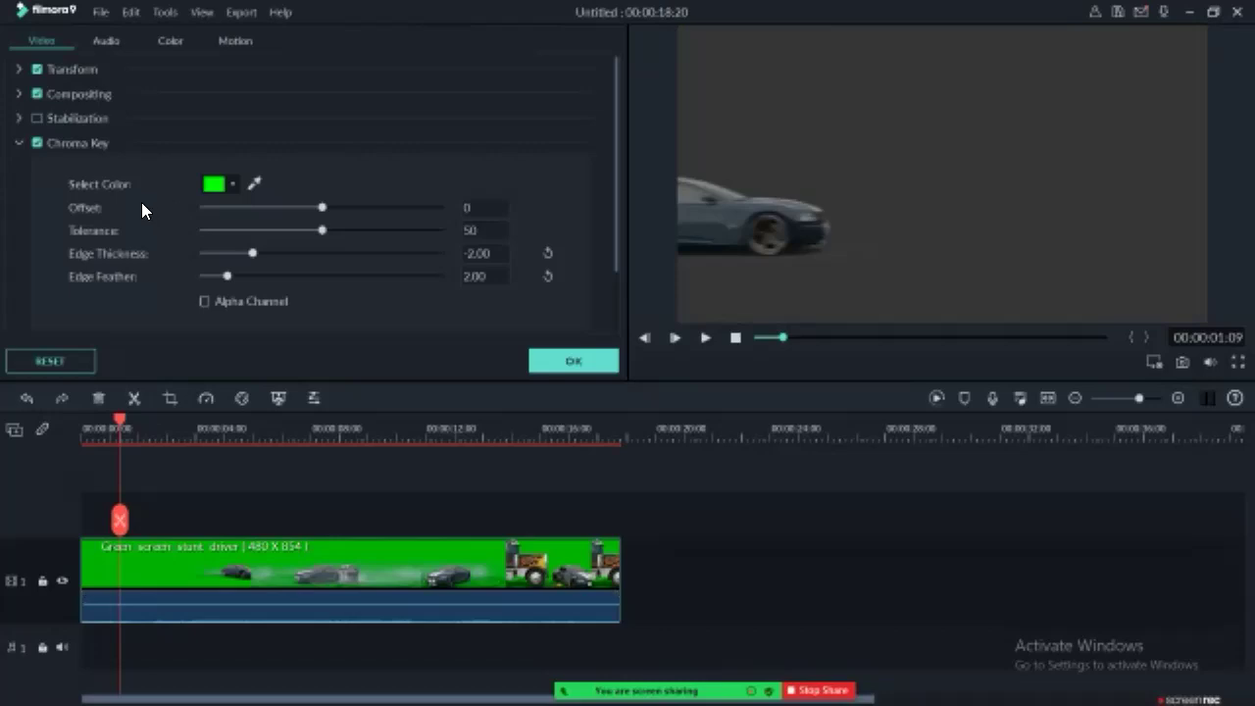
{"action": "left_click", "coordinate": [37, 142]}
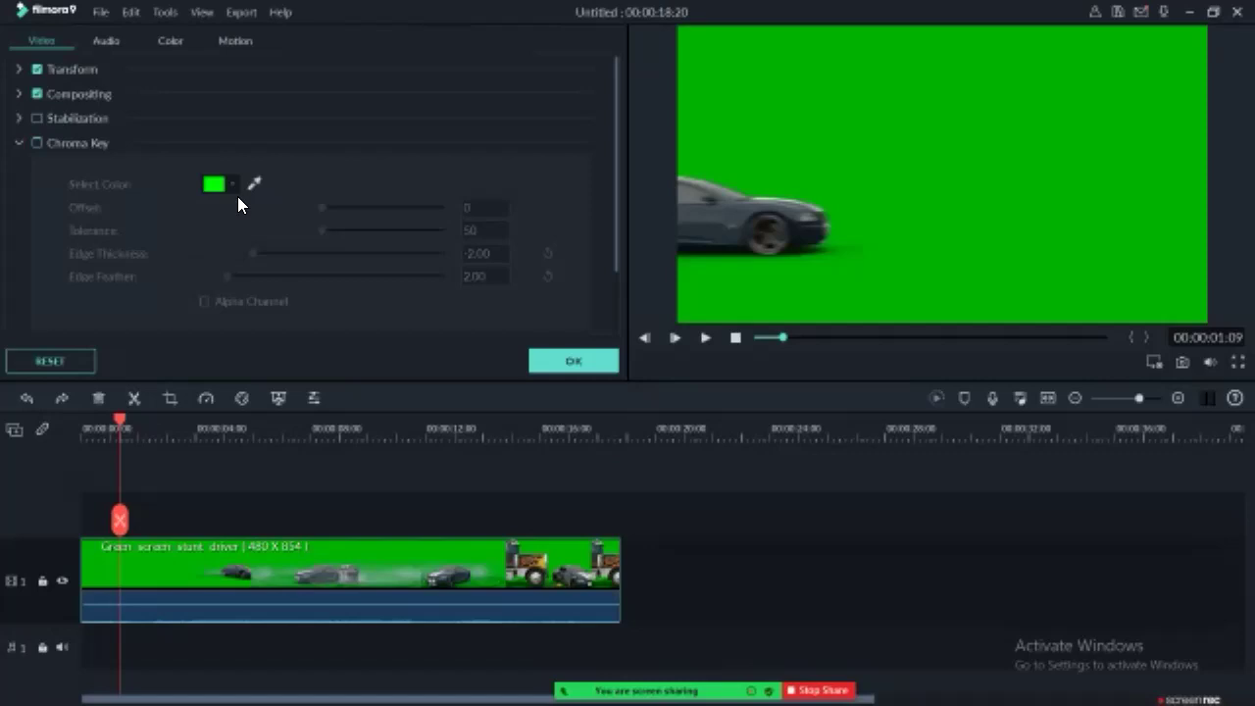
{"action": "left_click", "coordinate": [220, 85]}
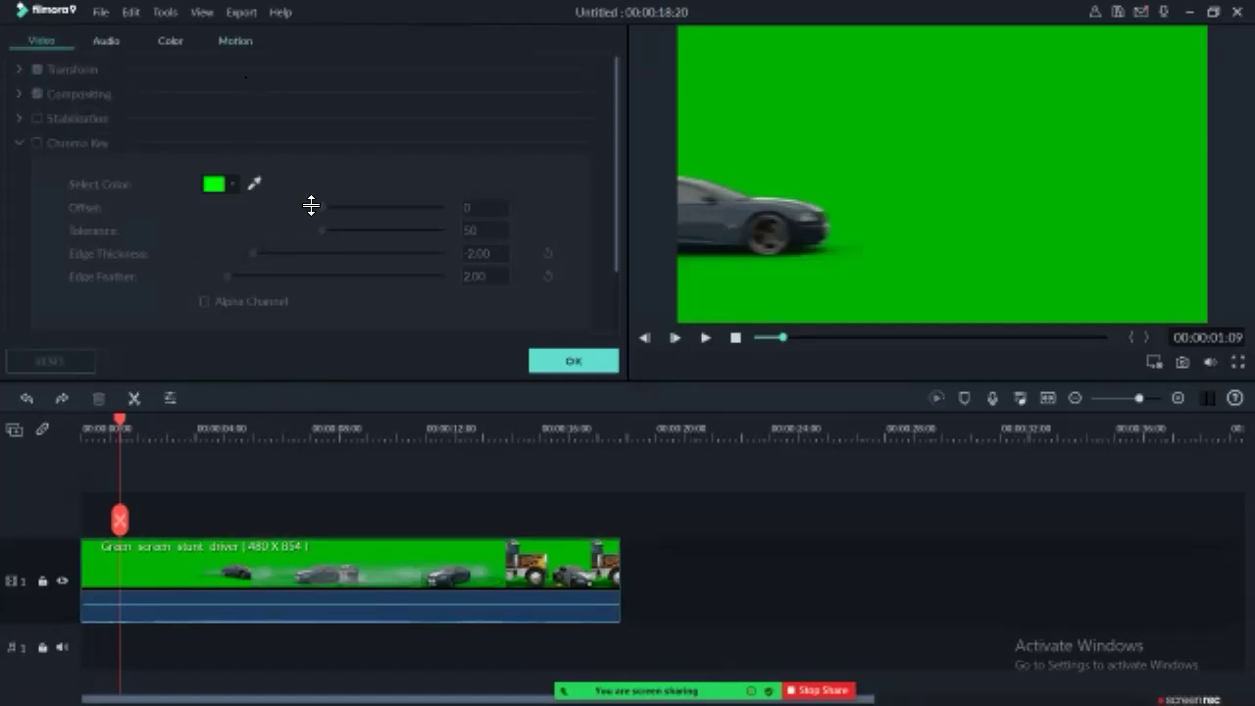
{"action": "left_click", "coordinate": [574, 361]}
{"action": "left_click", "coordinate": [351, 581]}
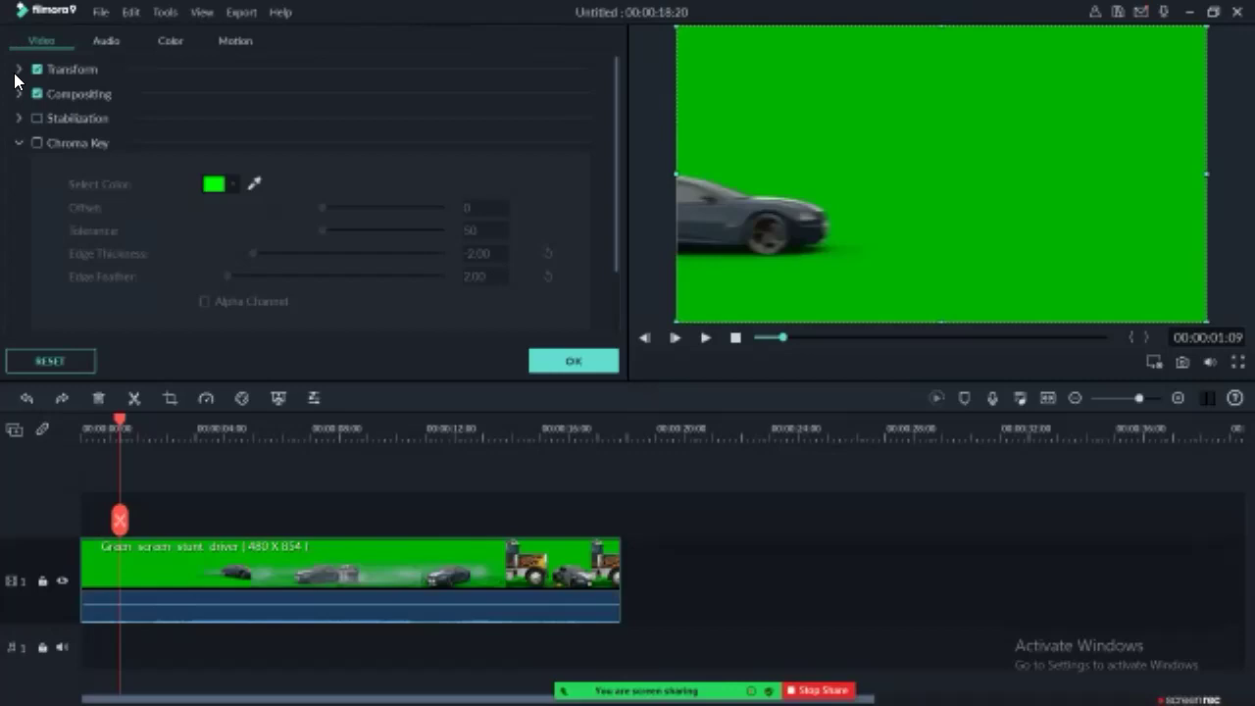
{"action": "left_click", "coordinate": [15, 74]}
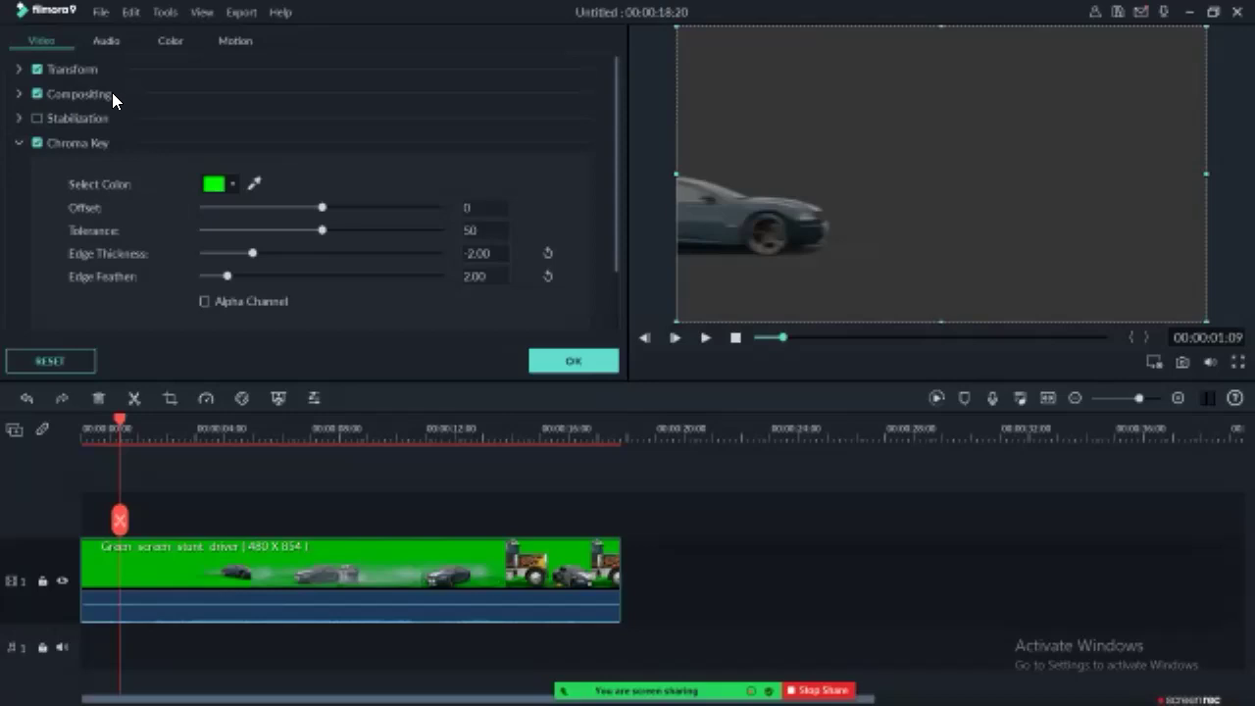
Step: Try sampling a different Chroma Key colour with the eyedropper, from the green background and the dark settings area
{"action": "left_click", "coordinate": [254, 184]}
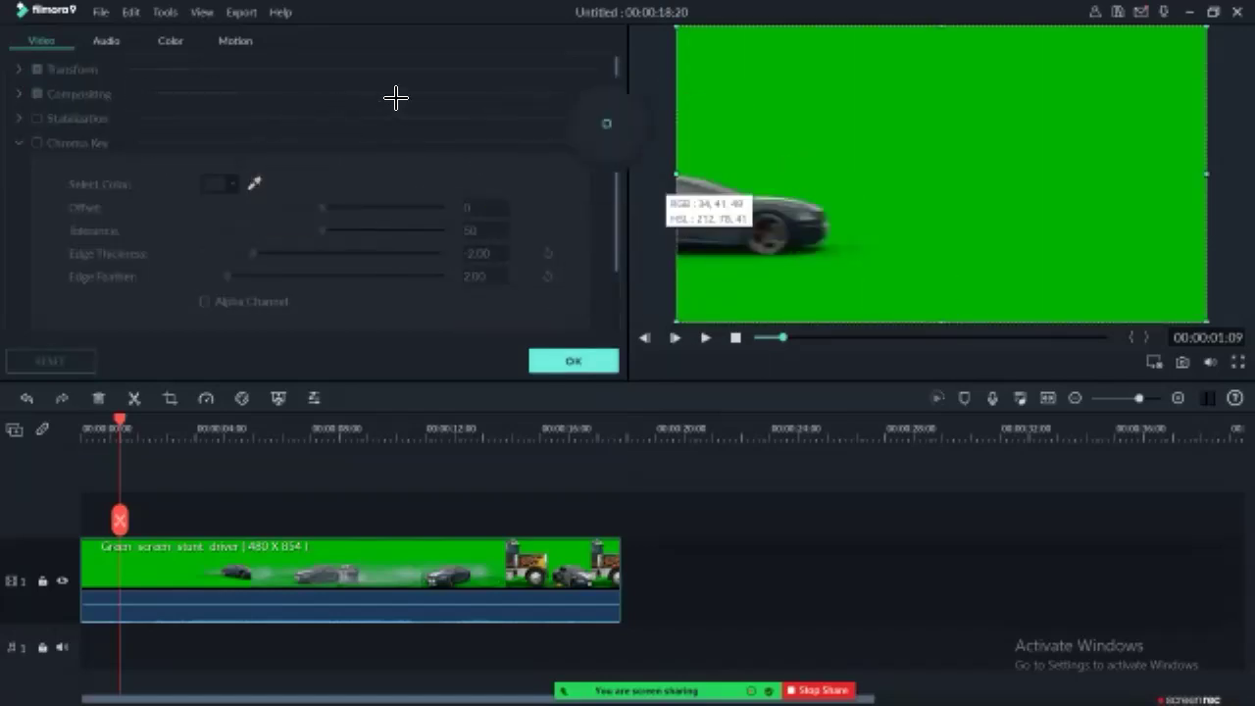
{"action": "left_click", "coordinate": [854, 122]}
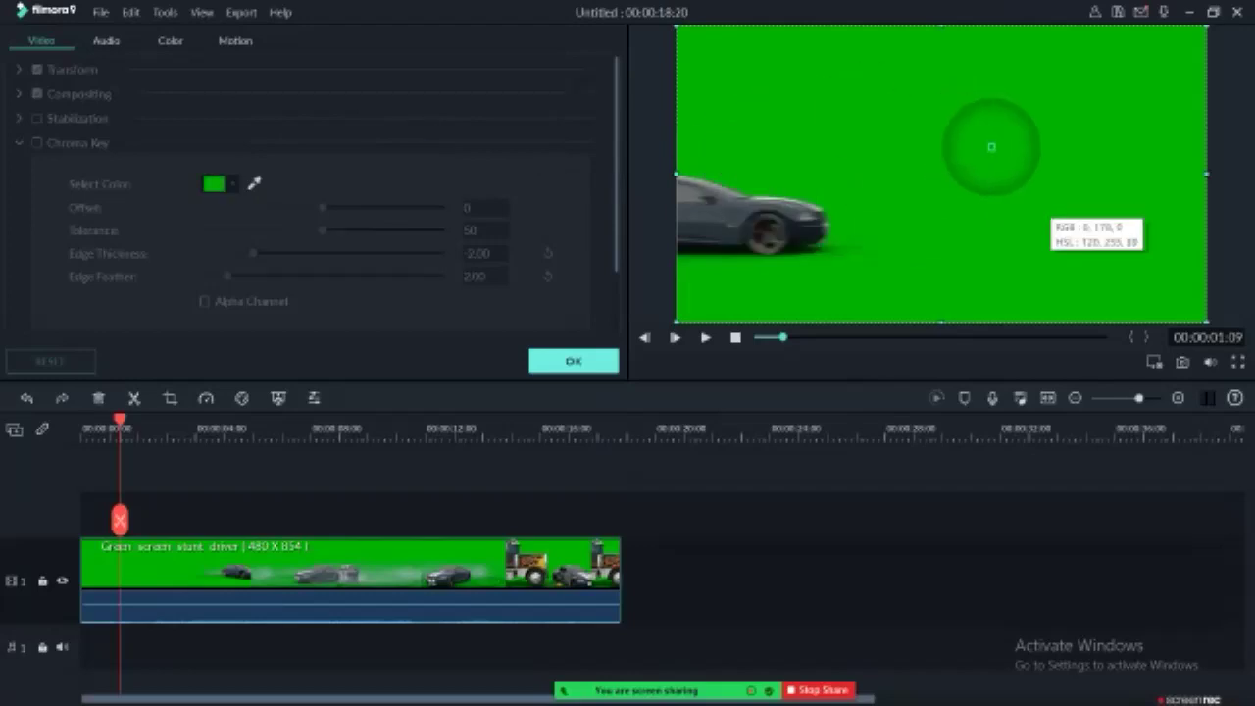
{"action": "left_click", "coordinate": [409, 121]}
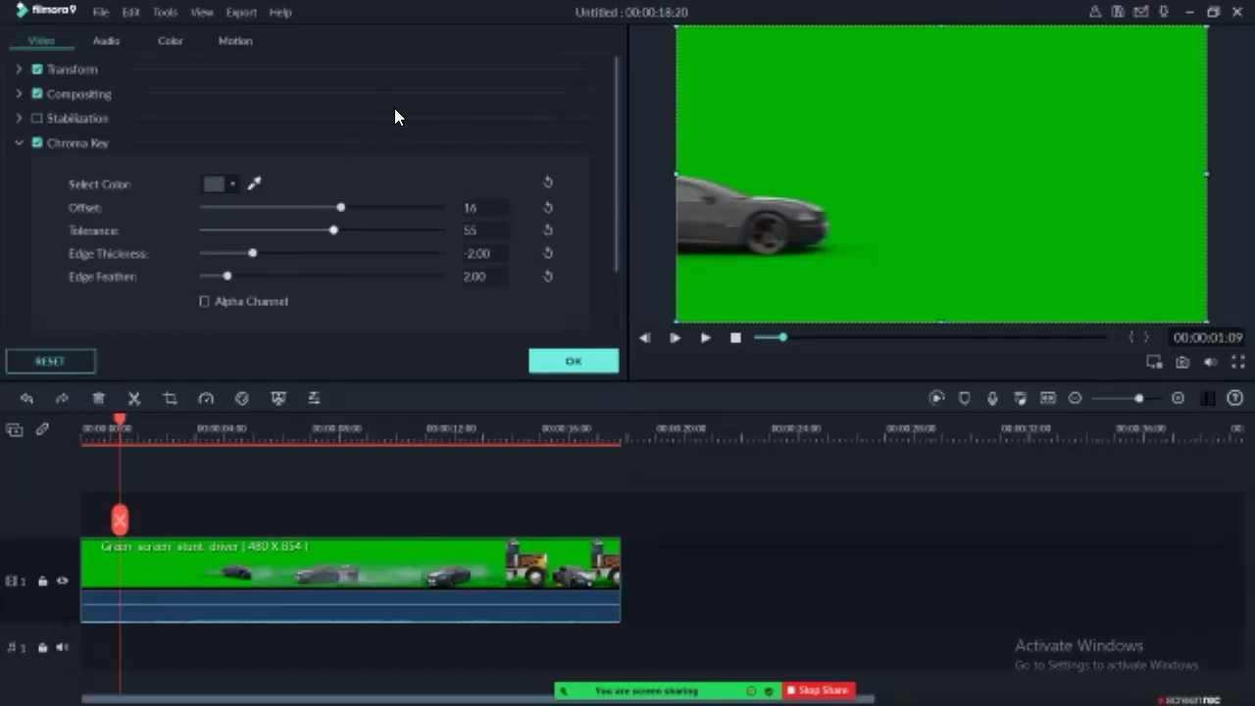
Step: Experiment with the Chroma Key offset around 16, returning to the green key colour with tolerance 50 and toggling the effect
{"action": "left_click_drag", "start_coordinate": [341, 206], "coordinate": [391, 207]}
{"action": "key", "text": "Left"}
{"action": "key", "text": "Left"}
{"action": "key", "text": "Left"}
{"action": "key", "text": "Left"}
{"action": "key", "text": "Left"}
{"action": "key", "text": "Left"}
{"action": "key", "text": "Left"}
{"action": "key", "text": "Left"}
{"action": "key", "text": "Left"}
{"action": "key", "text": "Left"}
{"action": "key", "text": "Left"}
{"action": "key", "text": "Left"}
{"action": "key", "text": "Left"}
{"action": "key", "text": "Left"}
{"action": "key", "text": "Left"}
{"action": "key", "text": "Left"}
{"action": "key", "text": "Left"}
{"action": "key", "text": "Left"}
{"action": "key", "text": "Left"}
{"action": "key", "text": "Left"}
{"action": "key", "text": "ctrl+z"}
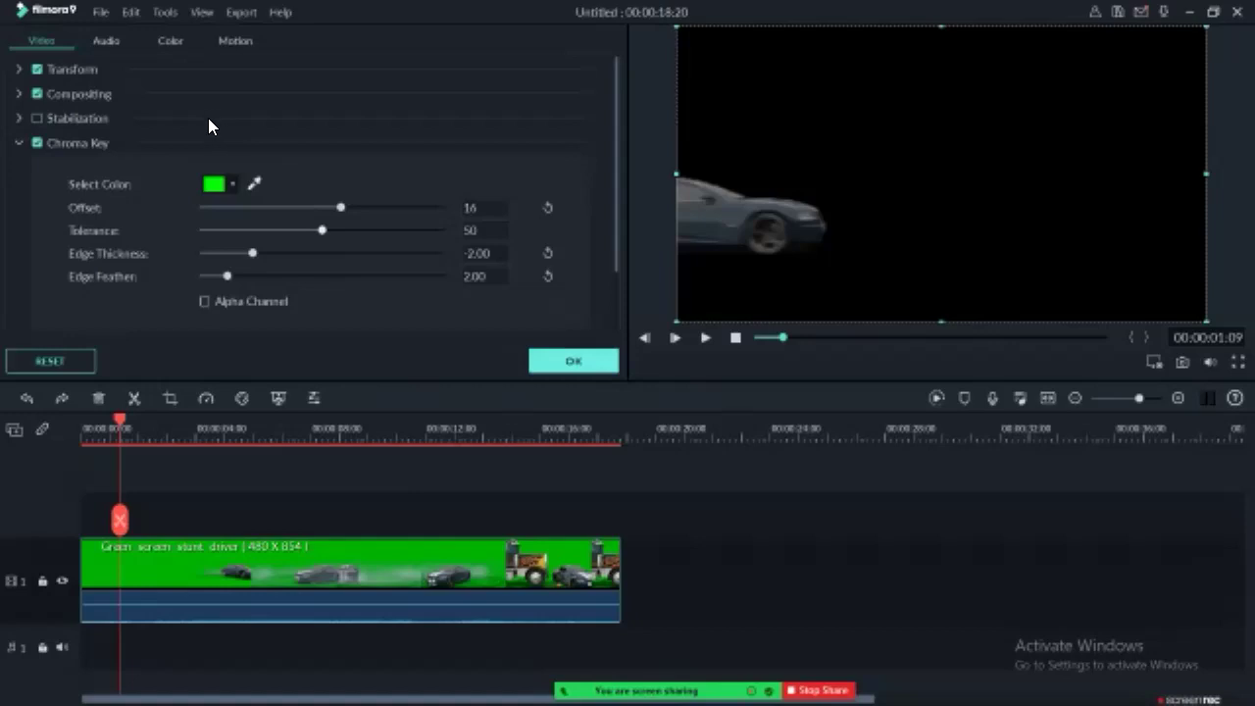
{"action": "key", "text": "ctrl+z"}
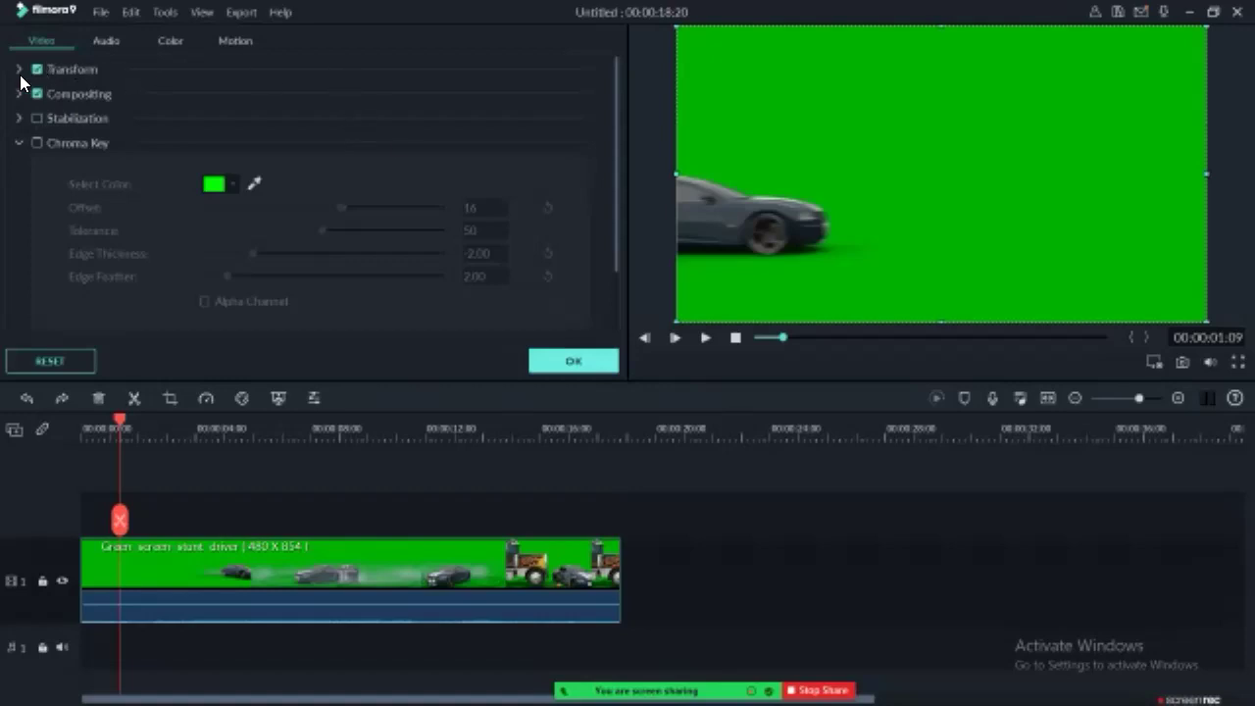
{"action": "key", "text": "ctrl+y"}
Step: Lower the Chroma Key offset to -5 for comparison, and raise it to 18 to clear the green background
{"action": "left_click_drag", "start_coordinate": [342, 206], "coordinate": [315, 207]}
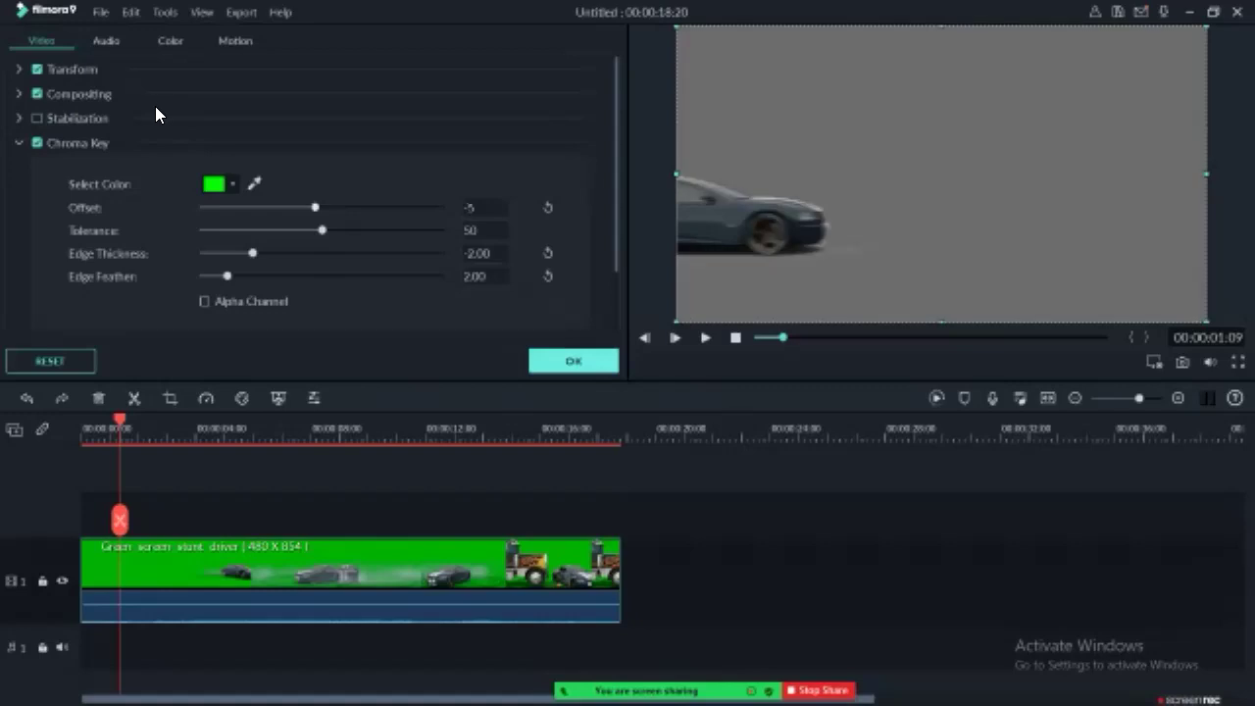
{"action": "key", "text": "ctrl+y"}
{"action": "scroll", "coordinate": [176, 110], "scroll_direction": "down", "scroll_amount": 1}
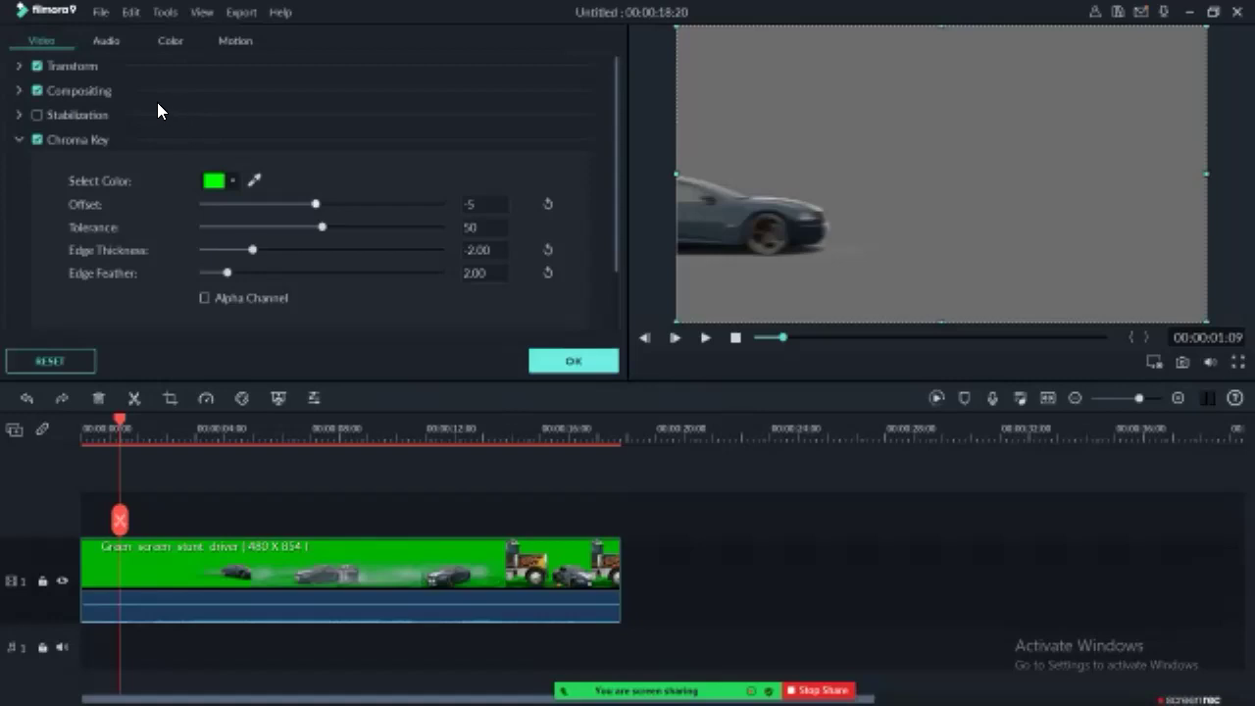
{"action": "key", "text": "Right"}
{"action": "key", "text": "Right"}
{"action": "key", "text": "Right"}
{"action": "key", "text": "Right"}
{"action": "key", "text": "Right"}
{"action": "key", "text": "Right"}
{"action": "key", "text": "Right"}
{"action": "key", "text": "Right"}
{"action": "key", "text": "Right"}
{"action": "key", "text": "Right"}
{"action": "key", "text": "Right"}
{"action": "key", "text": "Right"}
{"action": "key", "text": "Right"}
{"action": "key", "text": "Right"}
{"action": "key", "text": "Right"}
{"action": "key", "text": "Right"}
{"action": "key", "text": "Right"}
{"action": "key", "text": "Right"}
{"action": "key", "text": "Right"}
{"action": "key", "text": "Right"}
{"action": "key", "text": "Right"}
{"action": "key", "text": "Right"}
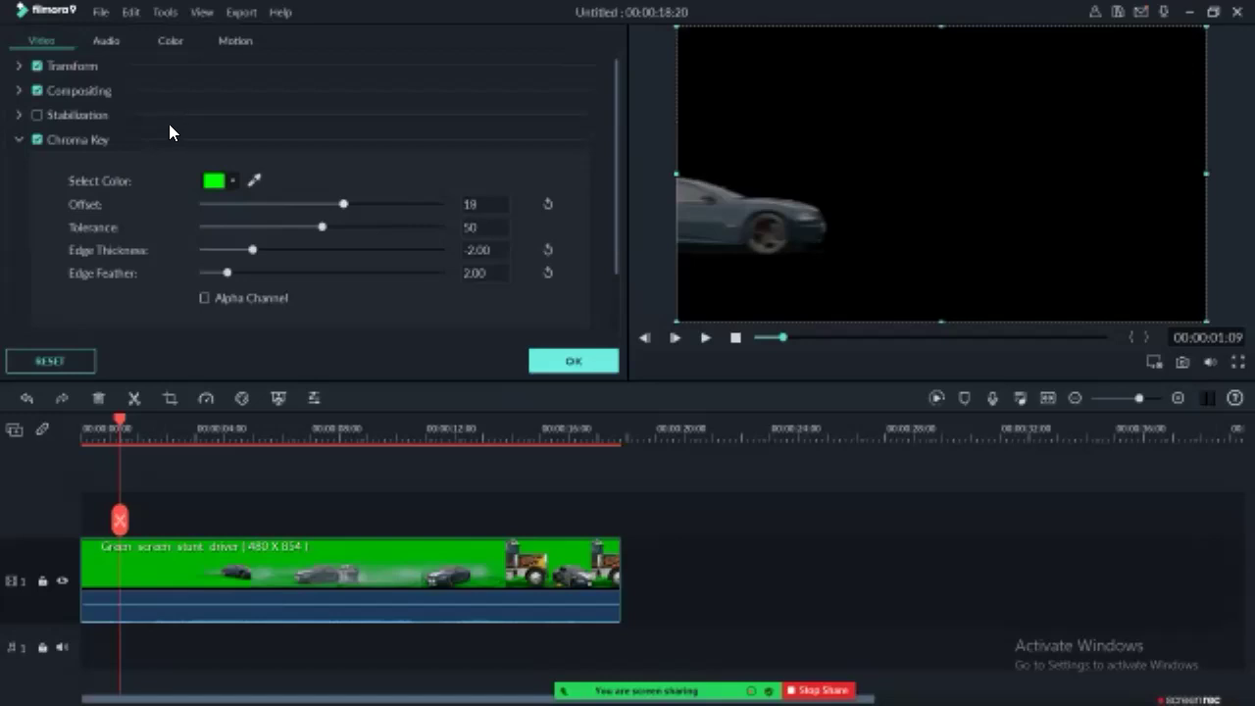
Step: Adjust the Chroma Key tolerance up and down, settling at about 53
{"action": "key", "text": "Right"}
{"action": "key", "text": "Right"}
{"action": "key", "text": "Right"}
{"action": "key", "text": "Right"}
{"action": "key", "text": "Right"}
{"action": "key", "text": "Right"}
{"action": "key", "text": "Right"}
{"action": "key", "text": "Right"}
{"action": "key", "text": "Left"}
{"action": "key", "text": "Left"}
{"action": "key", "text": "Left"}
{"action": "key", "text": "Left"}
{"action": "key", "text": "Left"}
{"action": "key", "text": "Left"}
{"action": "key", "text": "Left"}
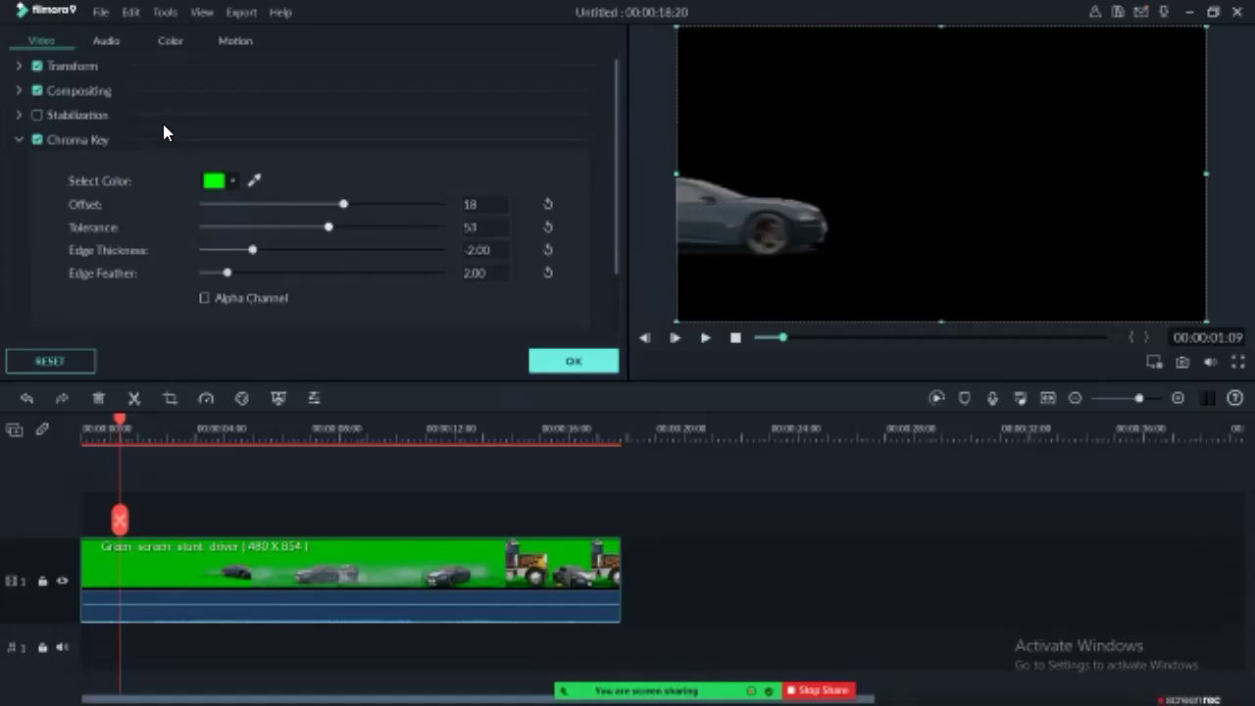
Step: Set the Chroma Key tolerance to 50 and adjust the edge thickness to about -1.81
{"action": "key", "text": "Left"}
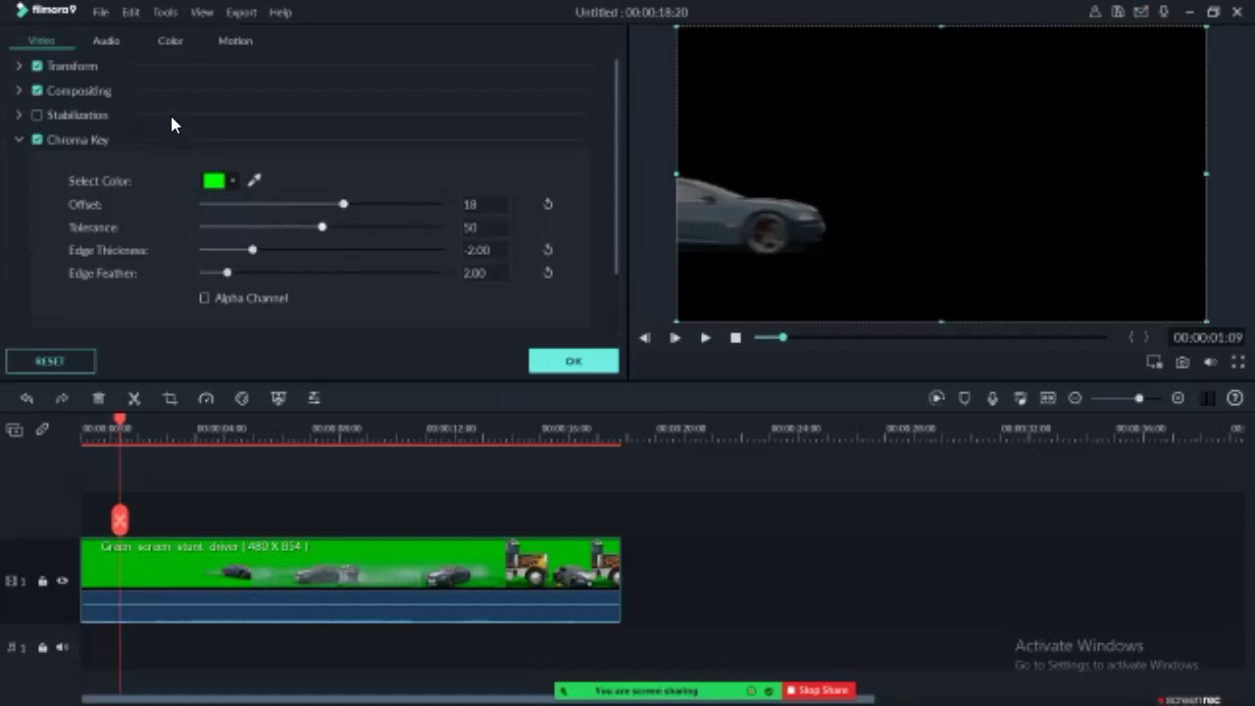
{"action": "key", "text": "Left"}
{"action": "key", "text": "Right"}
{"action": "left_click_drag", "start_coordinate": [253, 250], "coordinate": [261, 250]}
{"action": "key", "text": "Left"}
{"action": "key", "text": "Left"}
{"action": "key", "text": "Left"}
{"action": "key", "text": "Left"}
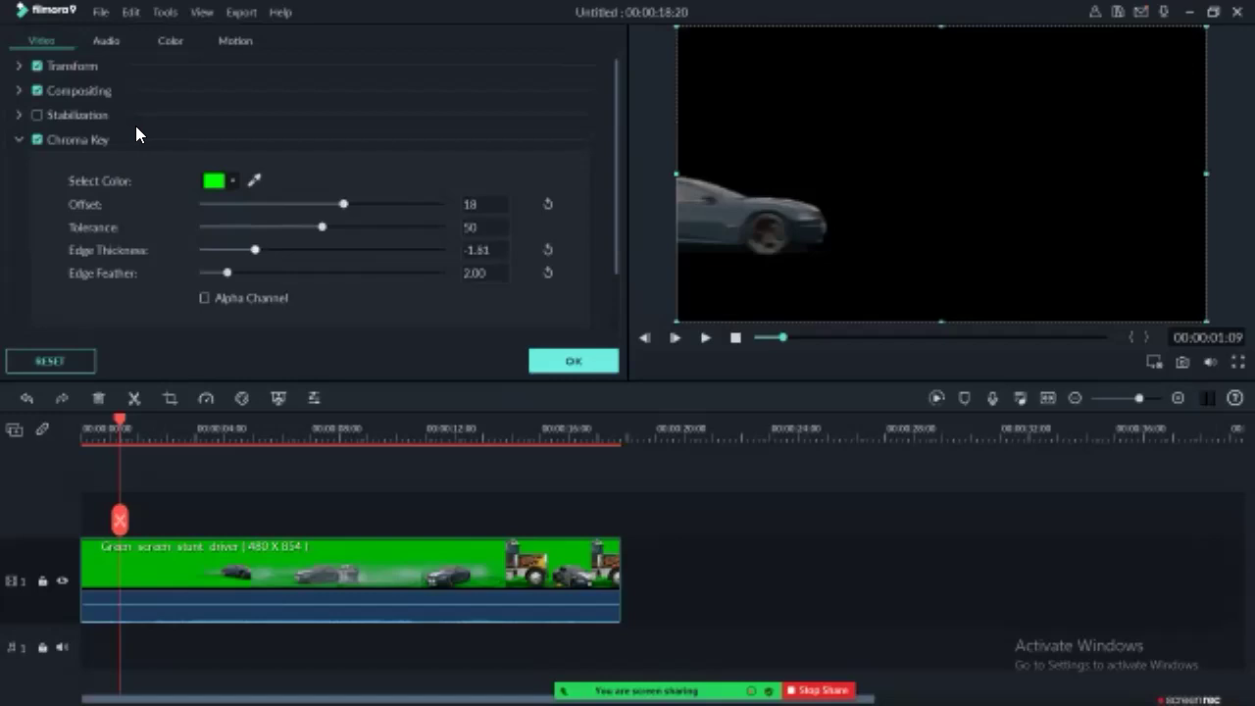
Step: Fine-tune the Chroma Key edge thickness to -1.50 and edge feather to 2.34, and enable the Alpha Channel view
{"action": "key", "text": "Right"}
{"action": "key", "text": "Right"}
{"action": "key", "text": "Right"}
{"action": "key", "text": "Right"}
{"action": "key", "text": "Right"}
{"action": "key", "text": "Right"}
{"action": "key", "text": "Right"}
{"action": "key", "text": "Left"}
{"action": "key", "text": "Left"}
{"action": "key", "text": "Left"}
{"action": "key", "text": "Tab"}
{"action": "key", "text": "space"}
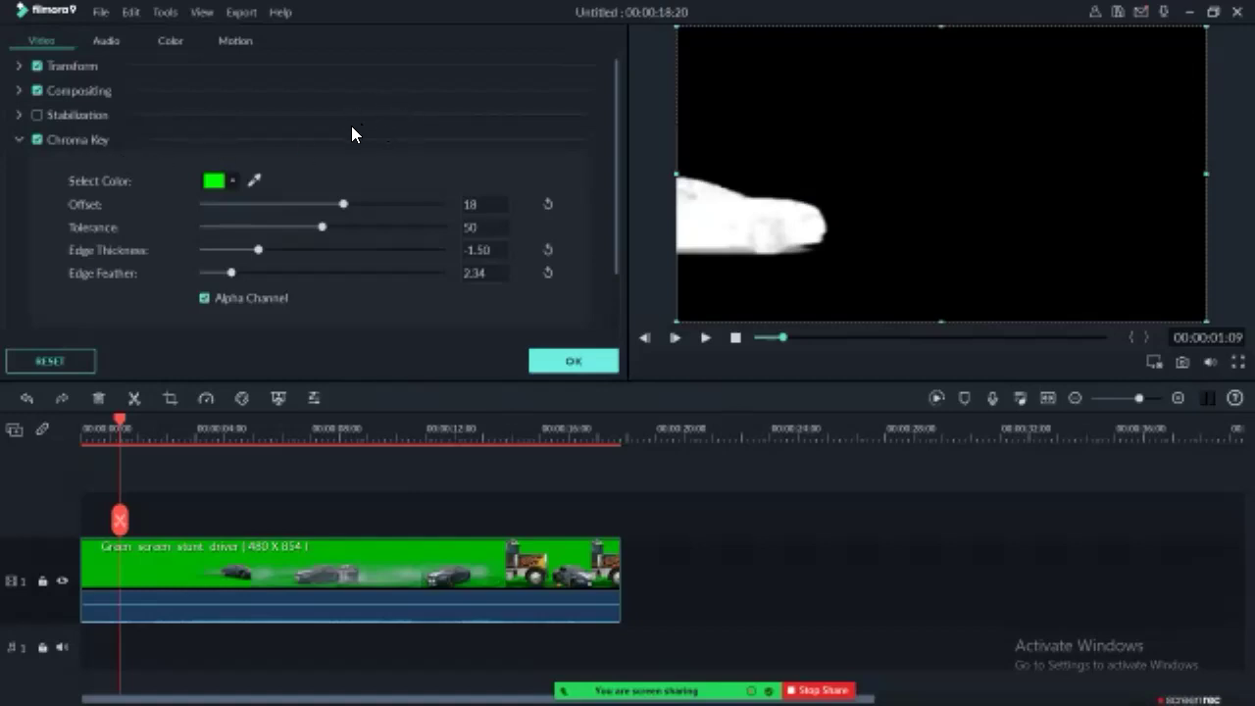
Step: Raise the Chroma Key offset to 26, edge thickness to -0.74 and edge feather to 2.41 in the Alpha Channel view
{"action": "left_click_drag", "start_coordinate": [120, 135], "coordinate": [137, 126]}
{"action": "key", "text": "Right"}
{"action": "key", "text": "Right"}
{"action": "key", "text": "Right"}
{"action": "key", "text": "Right"}
{"action": "key", "text": "Right"}
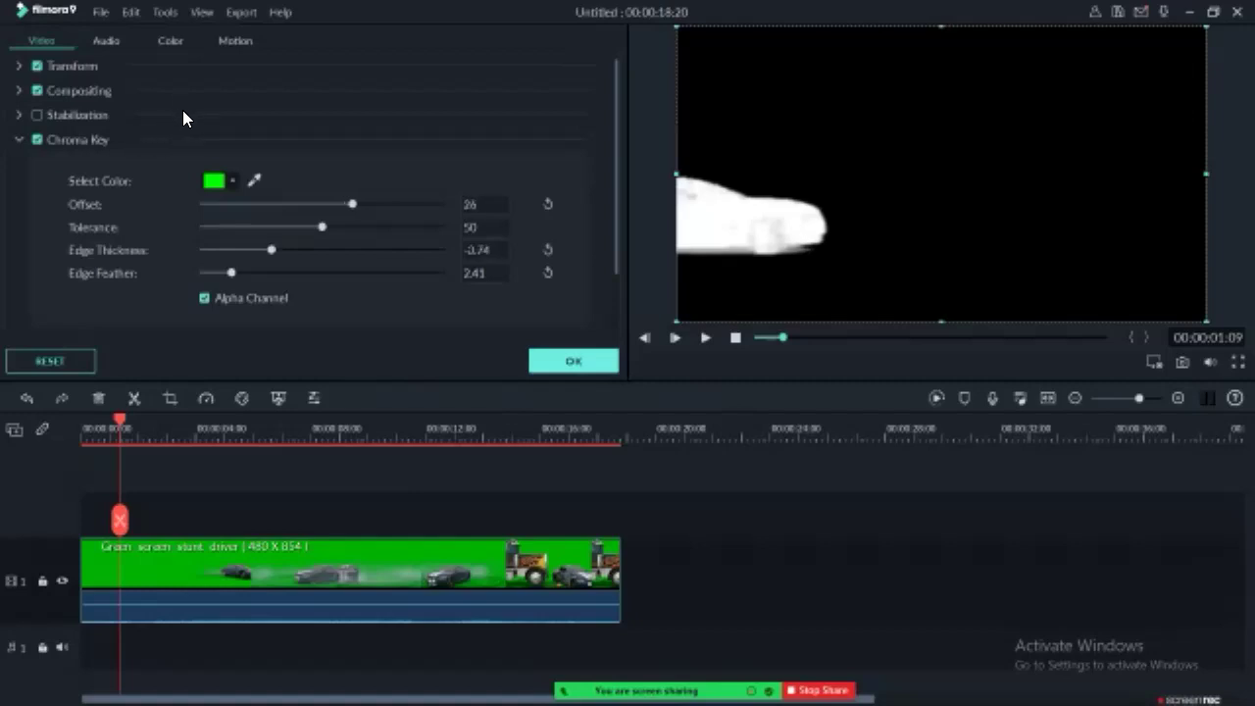
Step: Lower the Chroma Key offset to 20, turn off the Alpha Channel view and accept the settings
{"action": "key", "text": "Left"}
{"action": "key", "text": "Left"}
{"action": "key", "text": "Left"}
{"action": "key", "text": "Left"}
{"action": "left_click", "coordinate": [204, 299]}
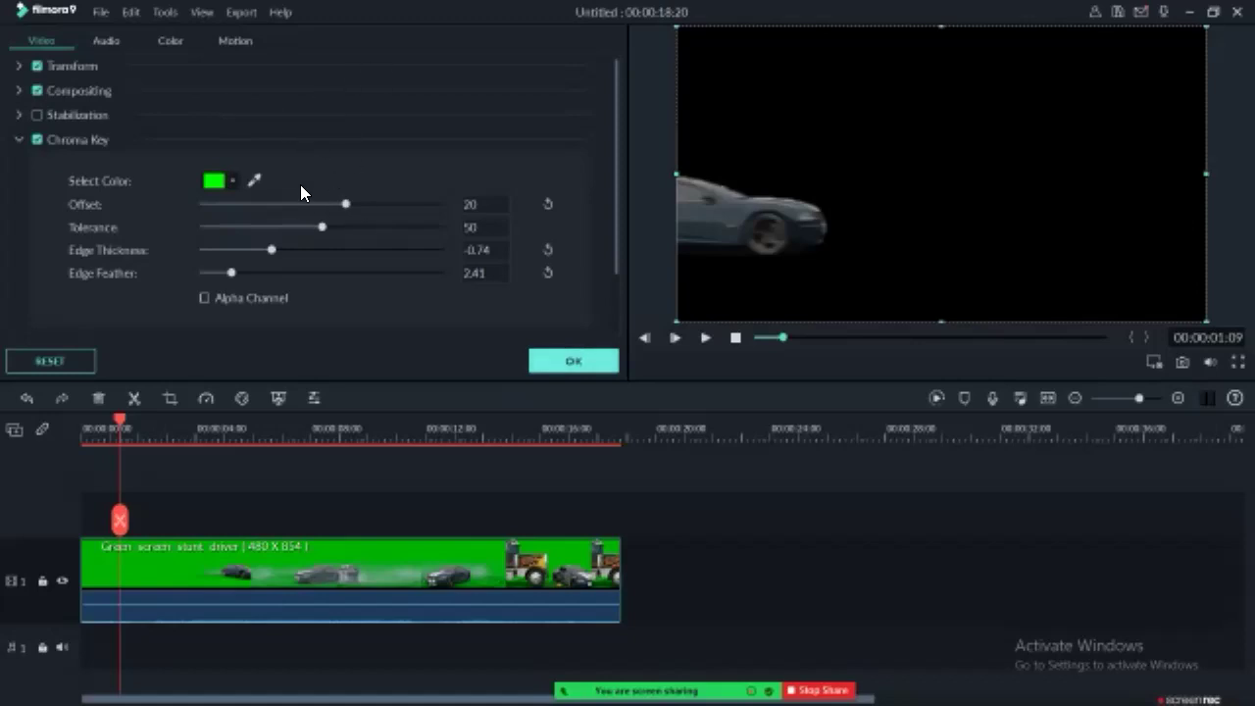
{"action": "left_click", "coordinate": [573, 361]}
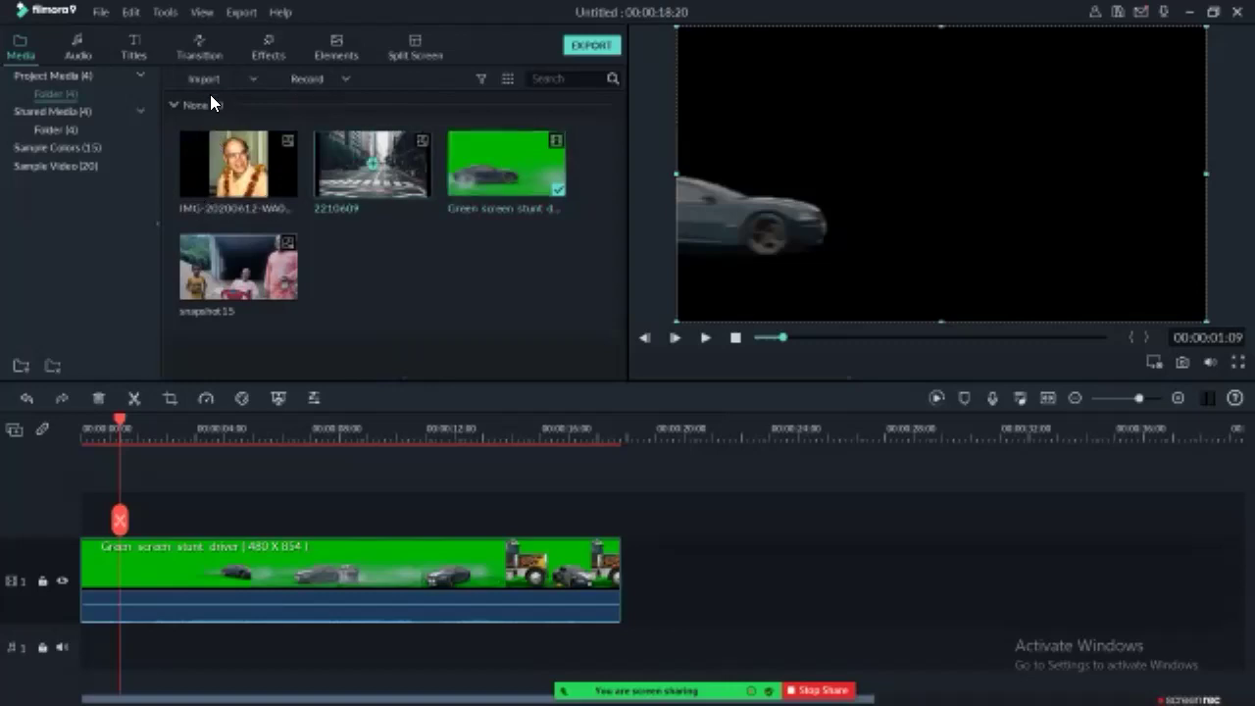
Step: Place the 2210609 street image on the track above the green screen clip and check the preview at different times
{"action": "left_click_drag", "start_coordinate": [396, 159], "coordinate": [310, 512]}
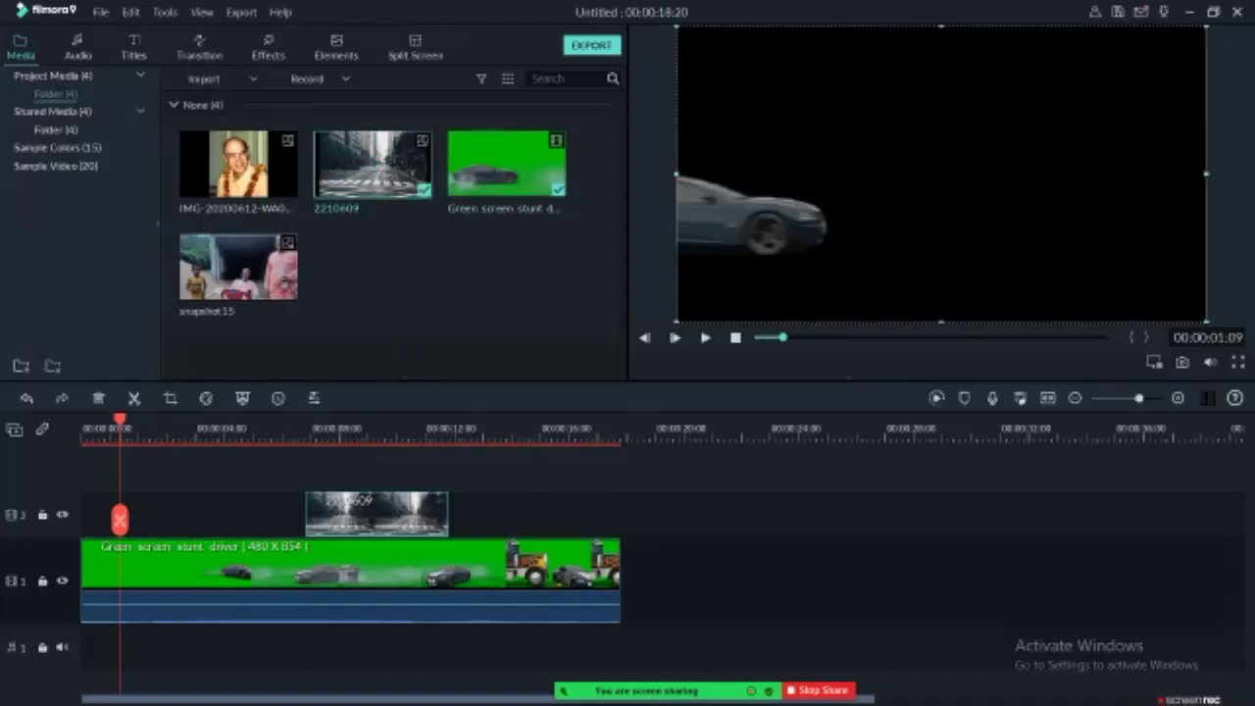
{"action": "left_click", "coordinate": [381, 430]}
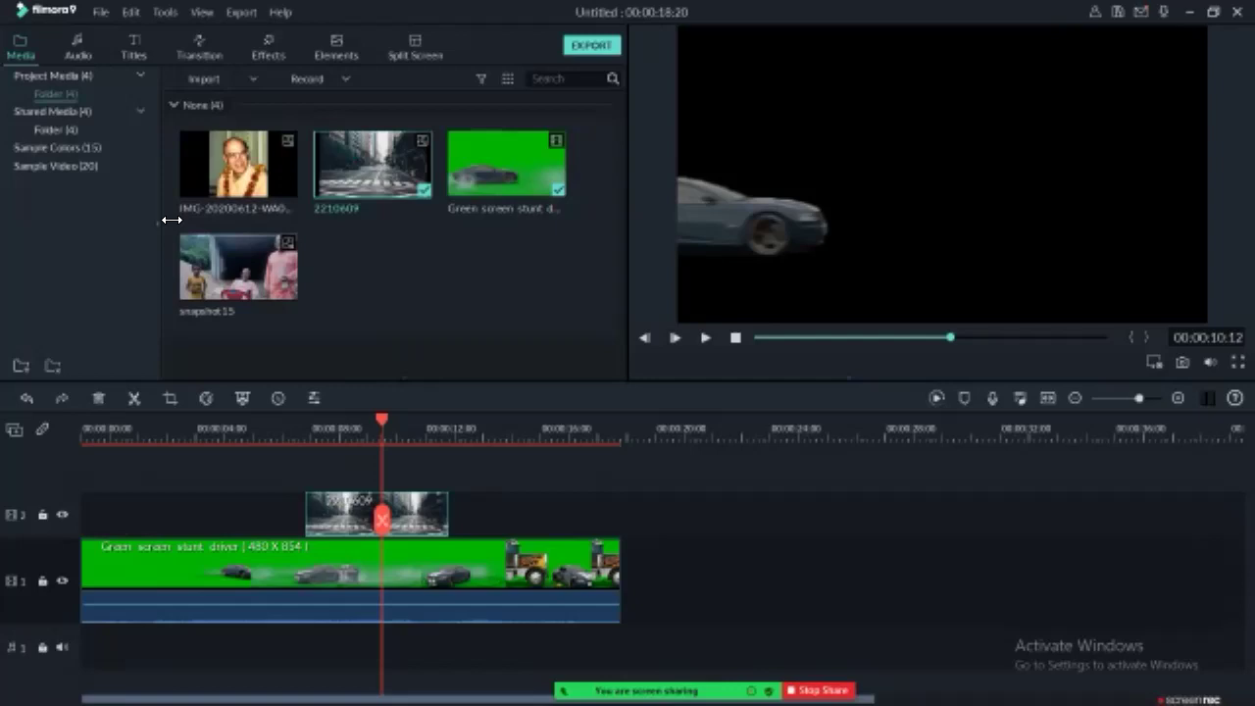
{"action": "left_click", "coordinate": [230, 429]}
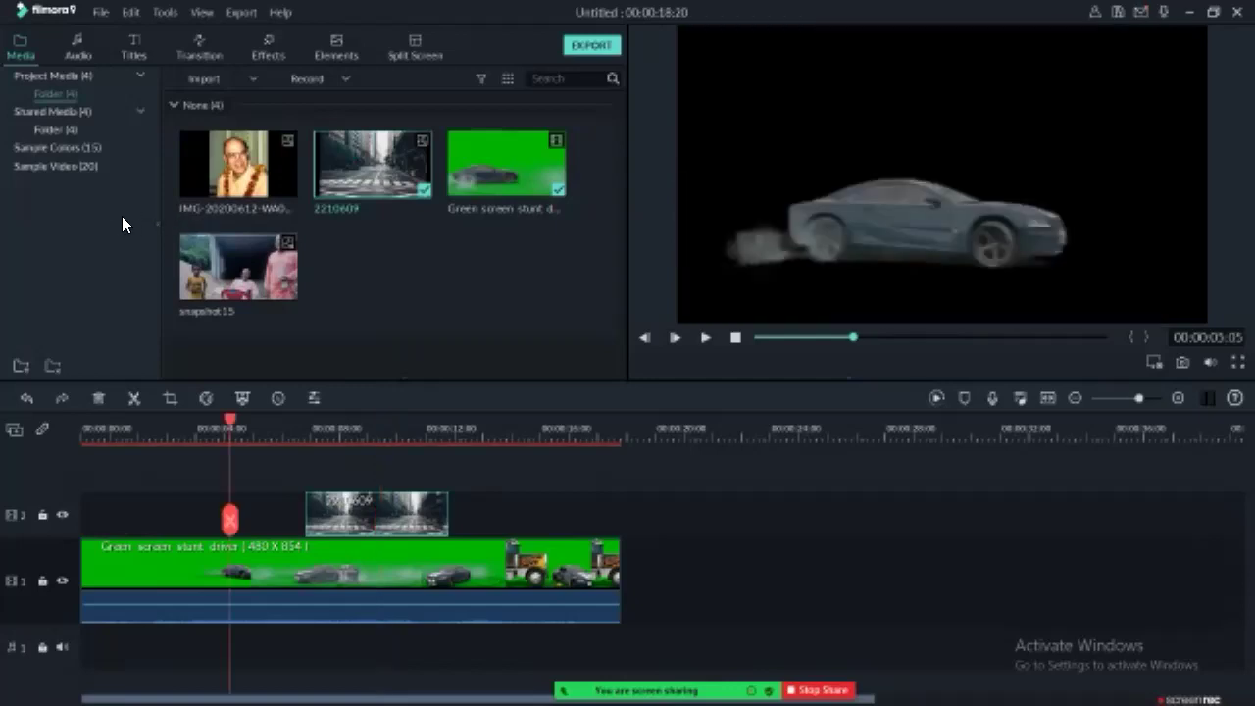
Step: Rearrange the tracks so the green screen clip lies above the street image, and extend the image to the clip's full length
{"action": "left_click_drag", "start_coordinate": [376, 515], "coordinate": [757, 515]}
{"action": "left_click_drag", "start_coordinate": [565, 574], "coordinate": [565, 514]}
{"action": "left_click_drag", "start_coordinate": [757, 514], "coordinate": [149, 579]}
{"action": "left_click_drag", "start_coordinate": [224, 589], "coordinate": [620, 593]}
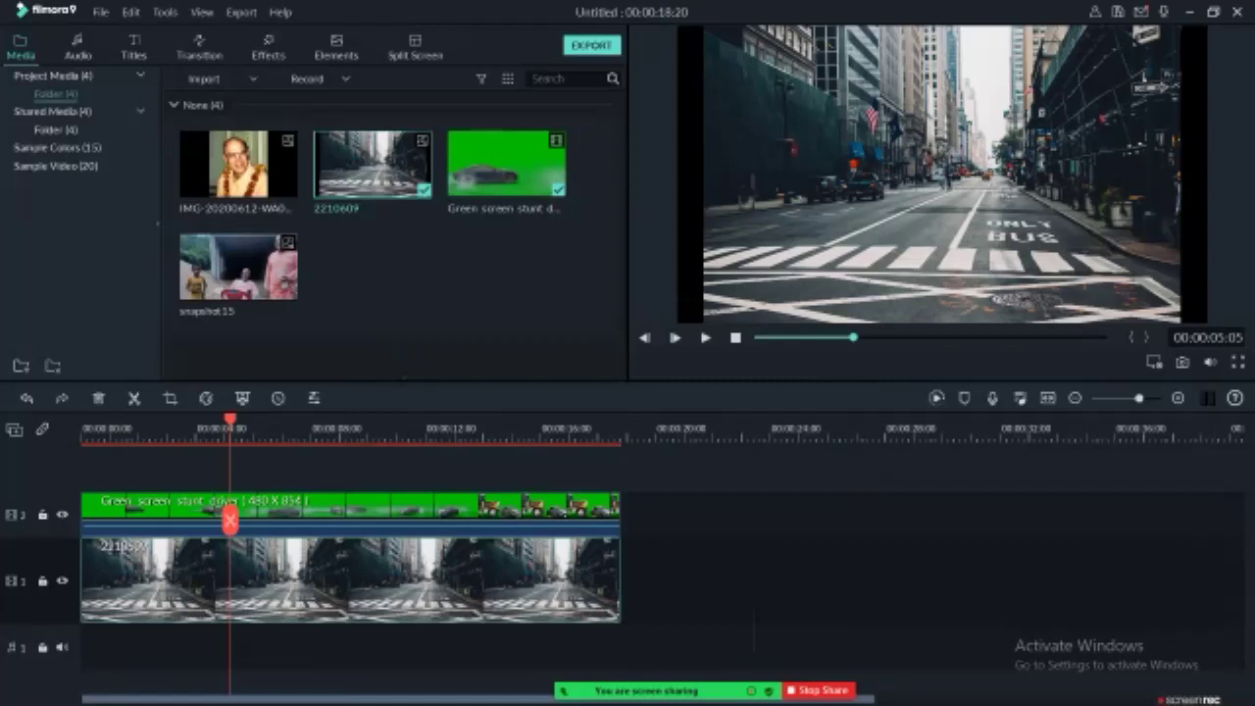
Step: Crop the street image to fit the frame and play the composite from the start
{"action": "right_click", "coordinate": [311, 575]}
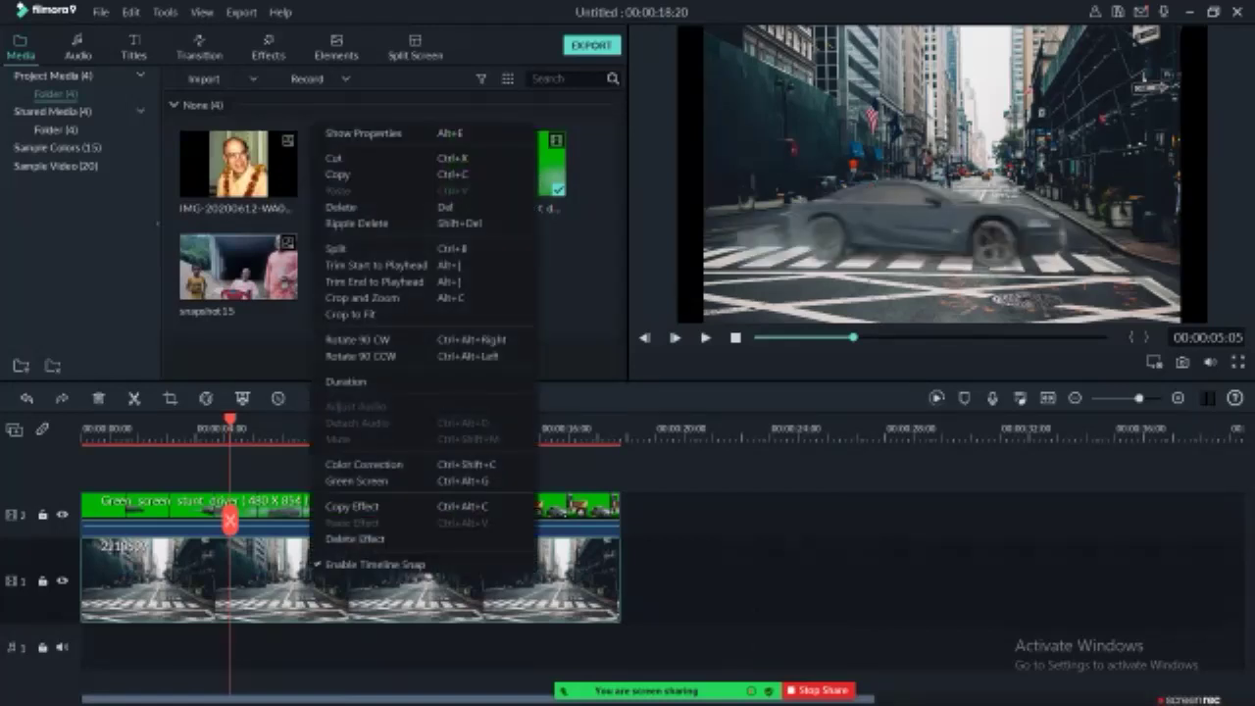
{"action": "left_click", "coordinate": [188, 165]}
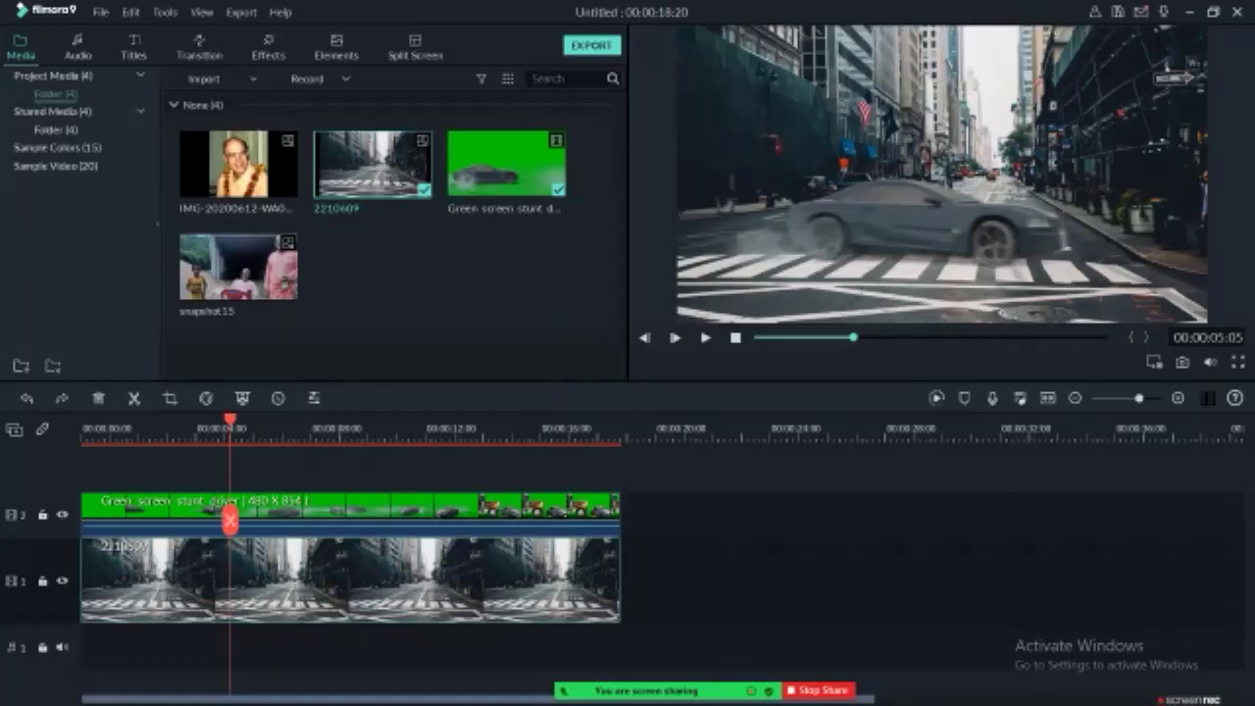
{"action": "key", "text": "Home"}
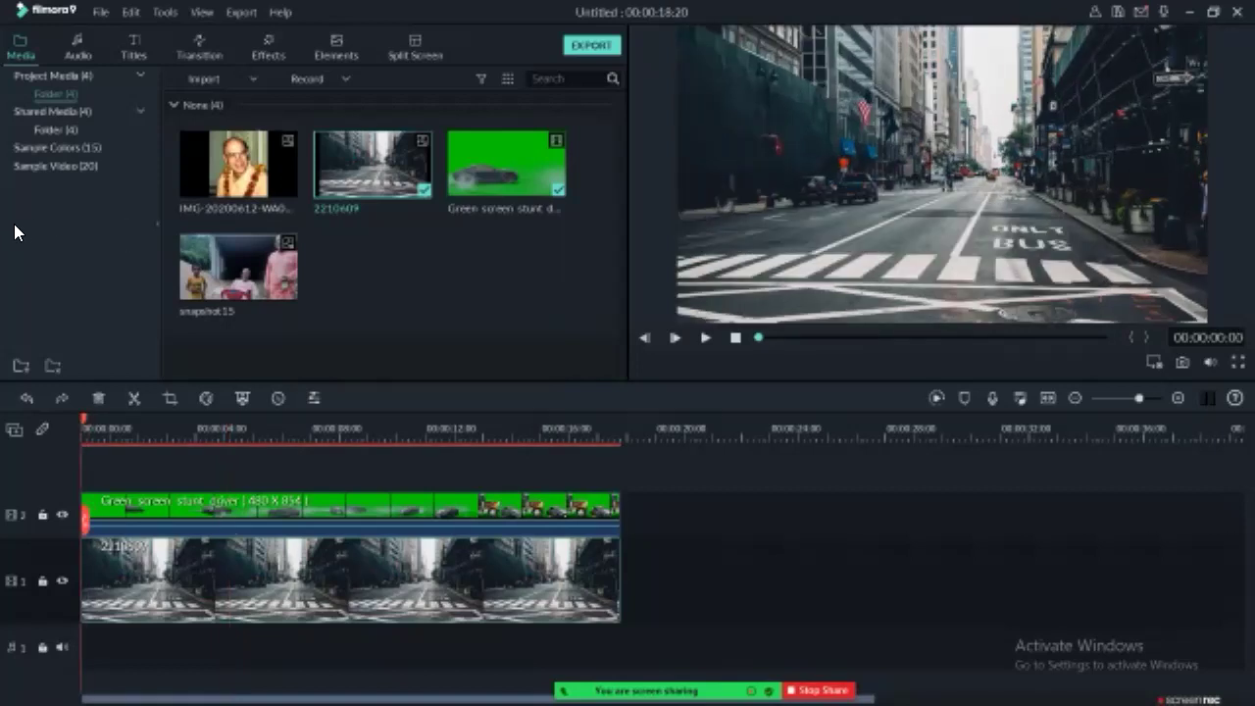
{"action": "key", "text": "space"}
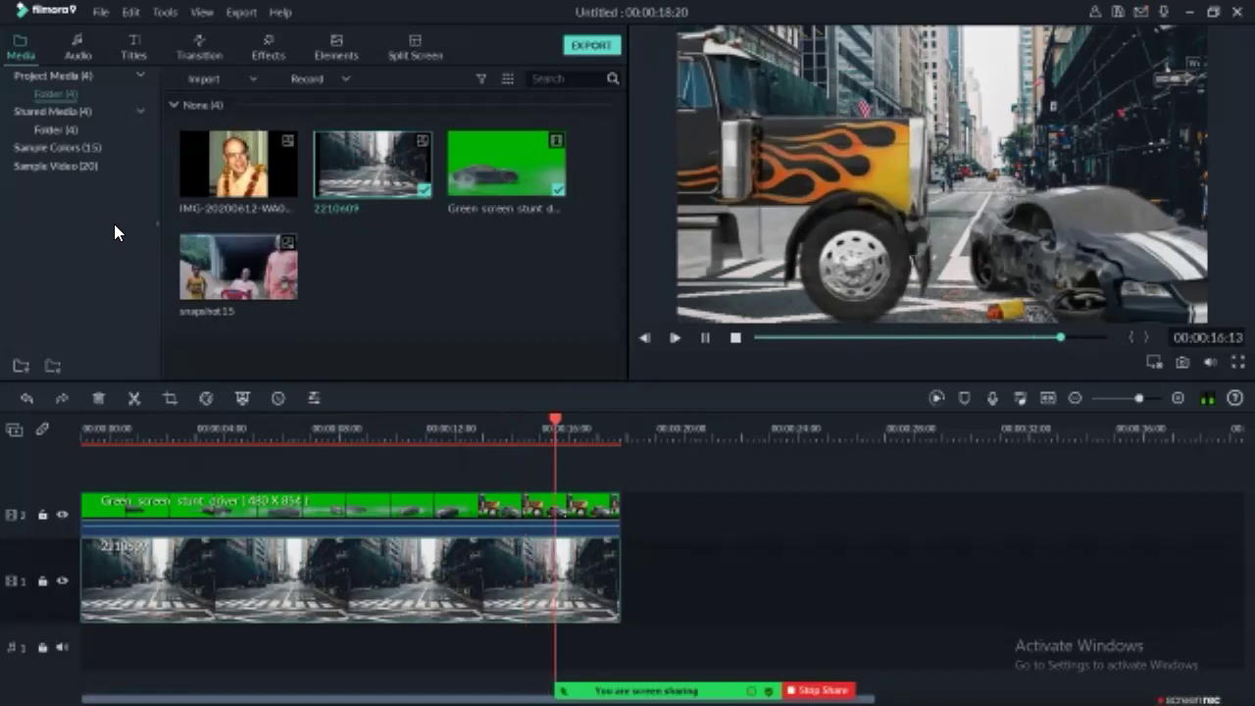
Step: Reopen the green screen clip's Chroma Key settings near the end of the clip and lower the offset to 6
{"action": "left_click", "coordinate": [577, 512]}
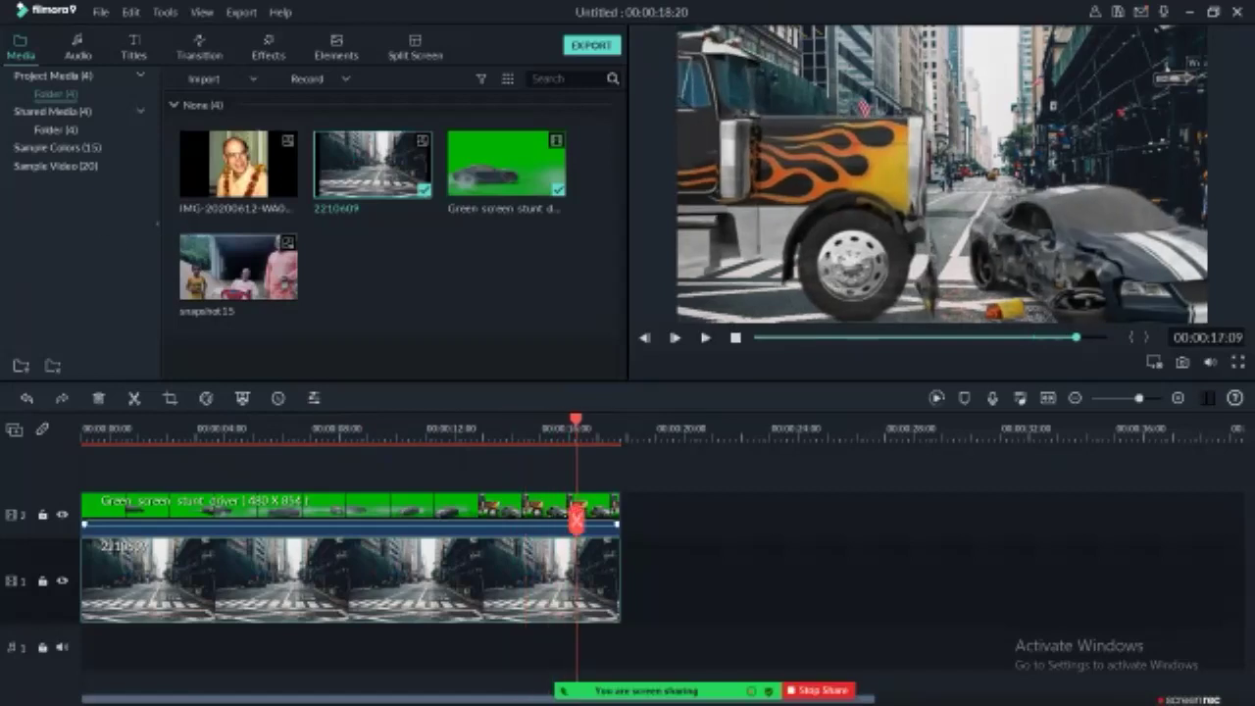
{"action": "key", "text": "ctrl+shift+g"}
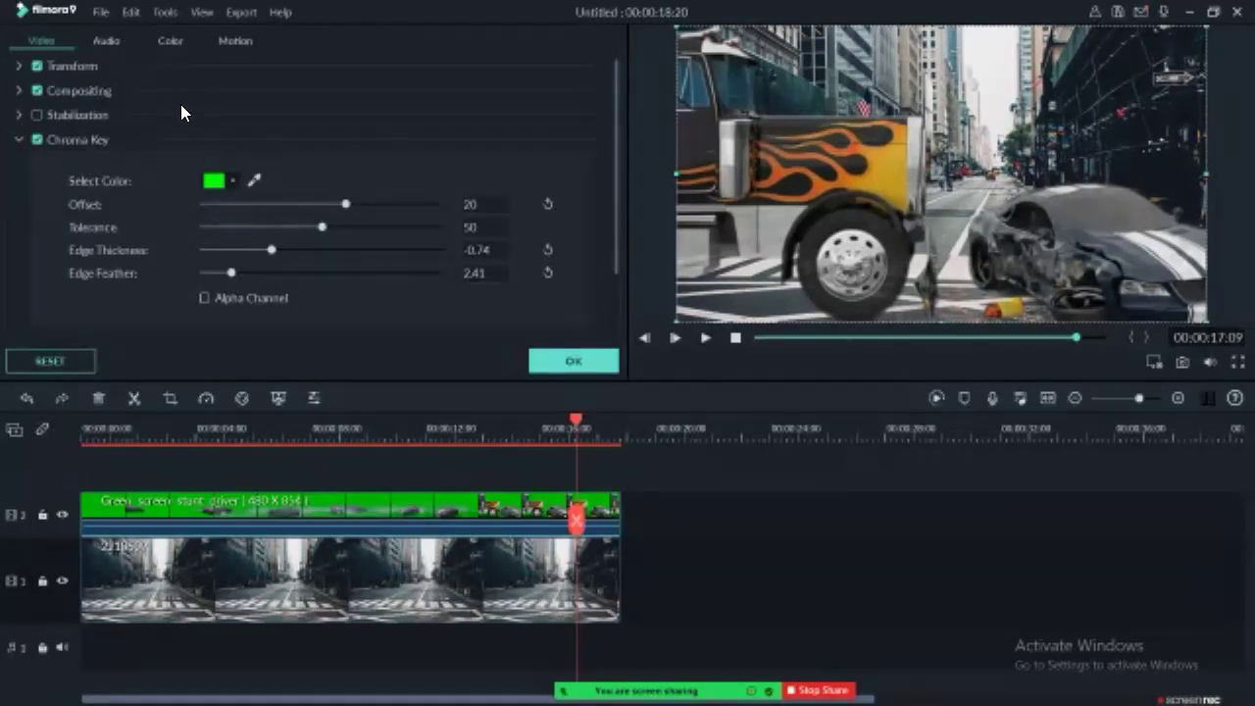
{"action": "left_click_drag", "start_coordinate": [345, 204], "coordinate": [335, 204]}
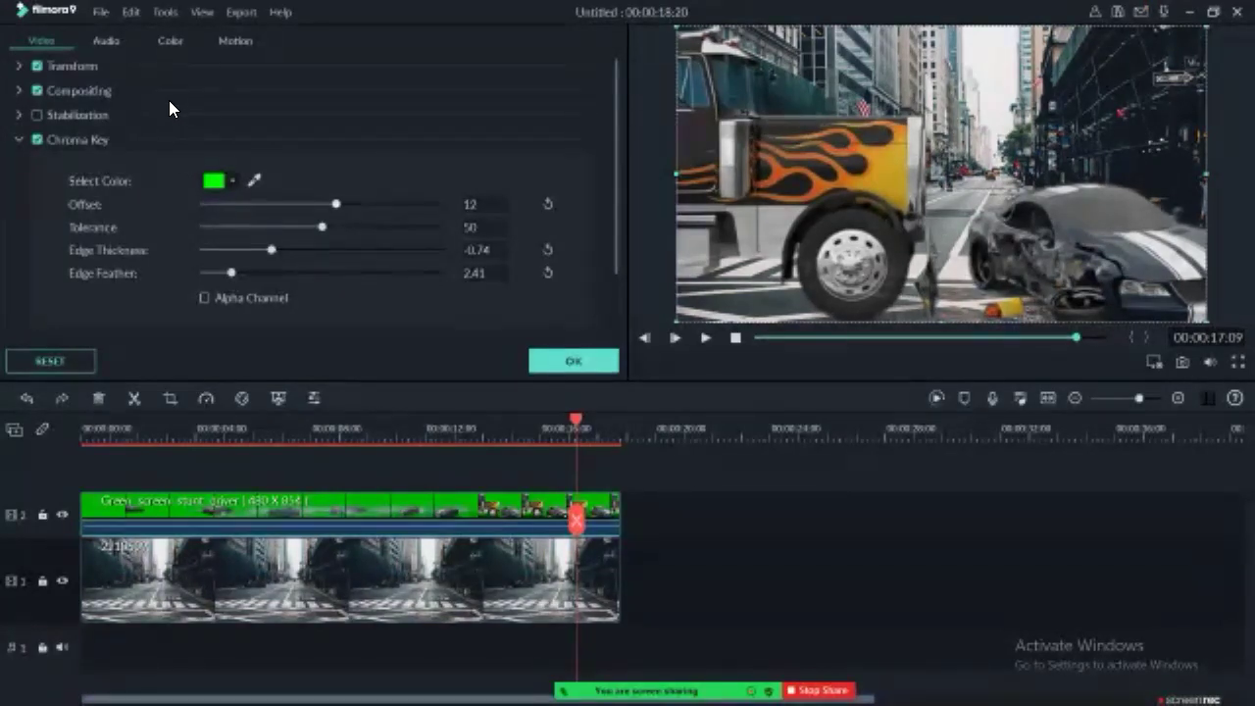
{"action": "key", "text": "Left"}
{"action": "key", "text": "Left"}
{"action": "key", "text": "Left"}
{"action": "key", "text": "Left"}
{"action": "key", "text": "Left"}
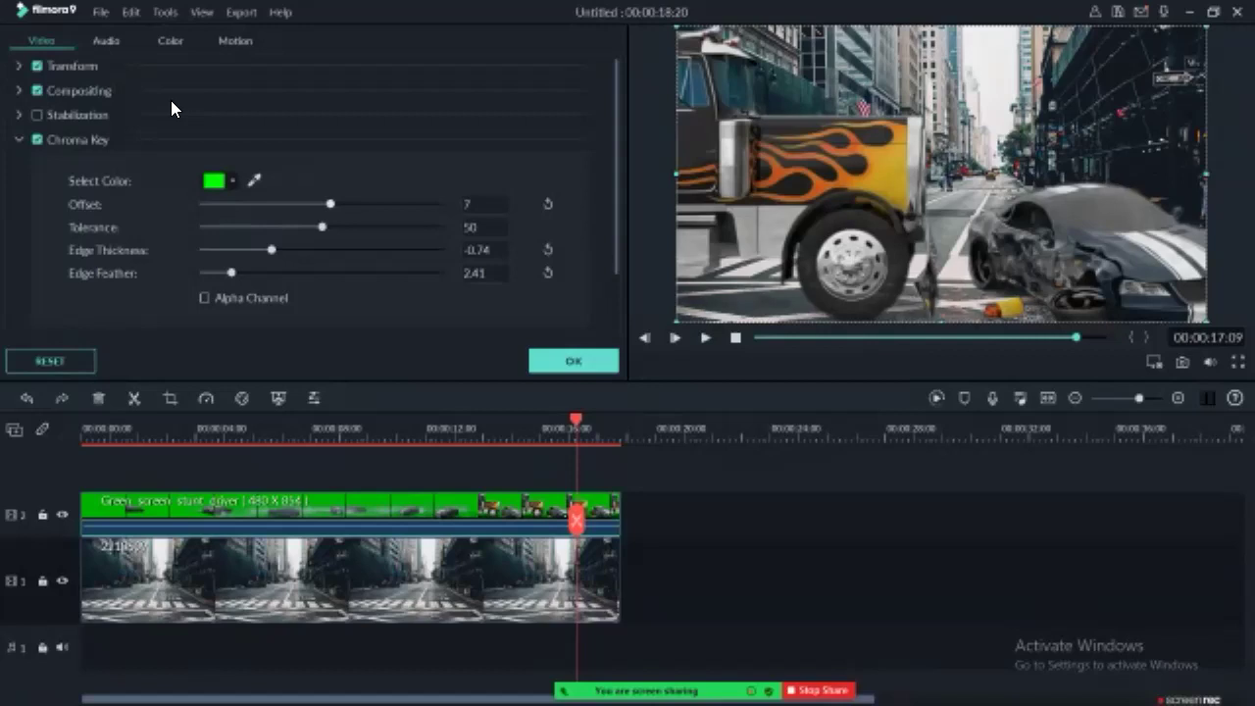
{"action": "key", "text": "Left"}
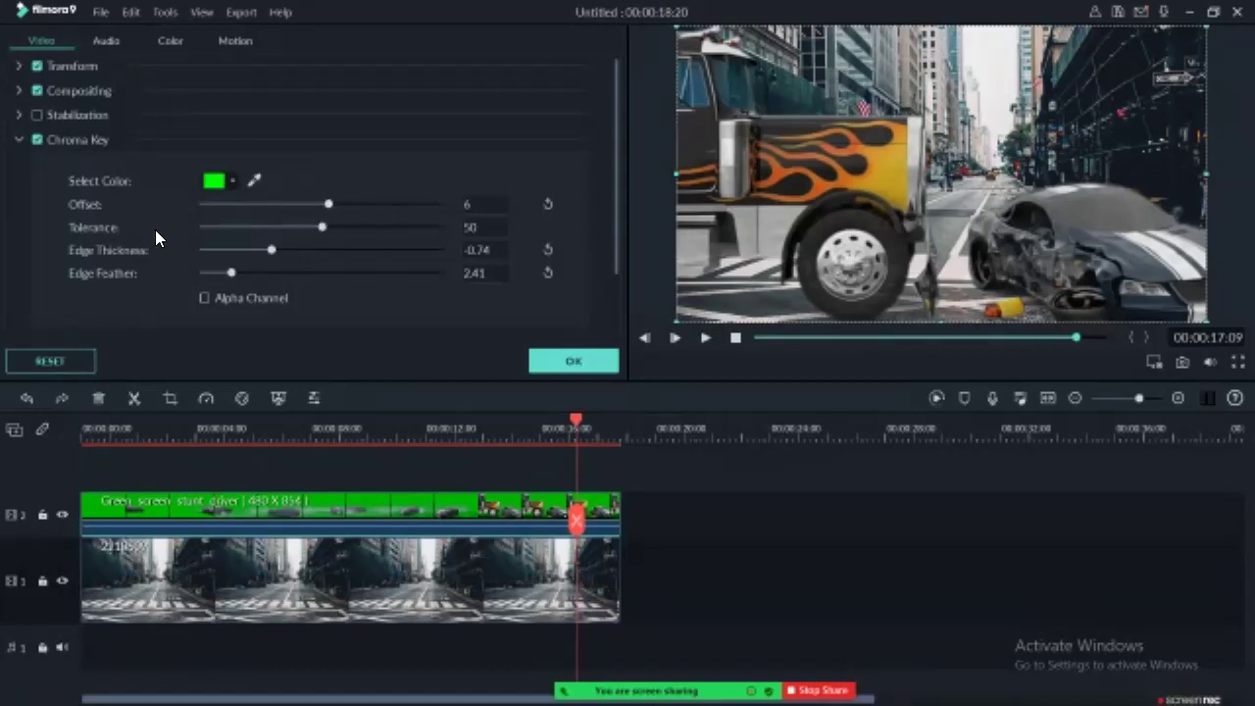
Step: Play the composite from about 7 seconds, check some earlier frames and accept the Chroma Key settings
{"action": "left_click", "coordinate": [292, 436]}
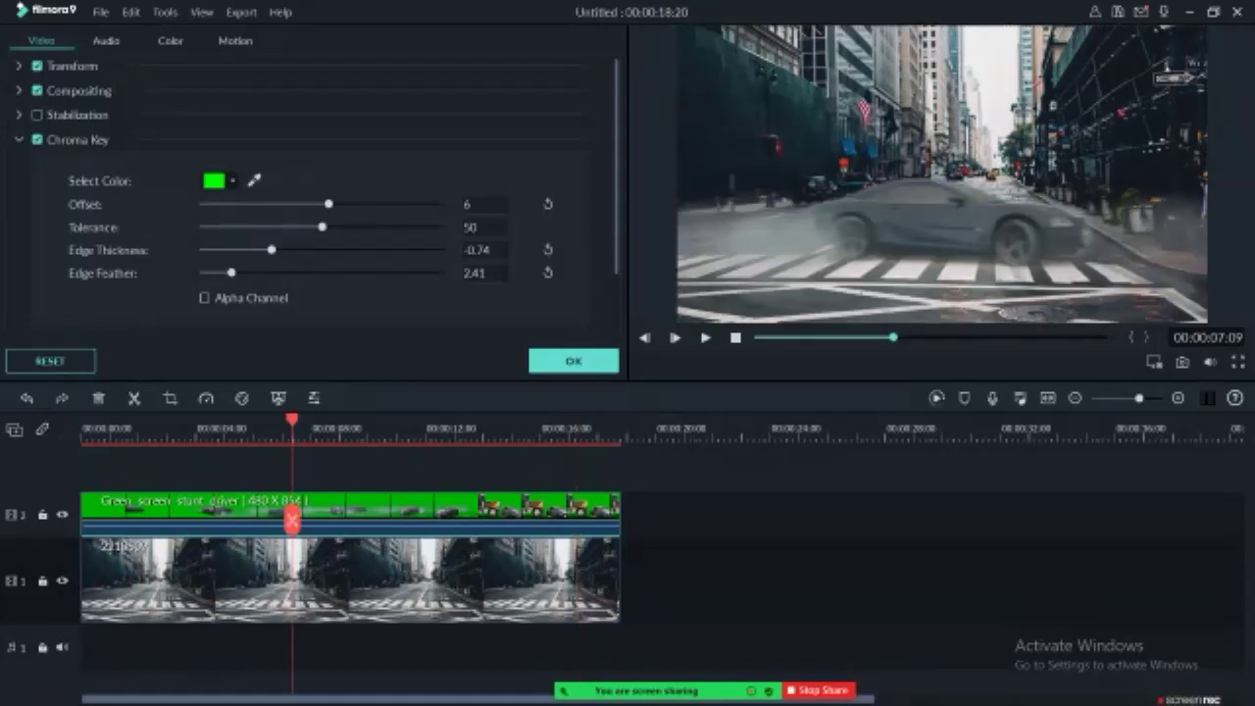
{"action": "key", "text": "space"}
{"action": "key", "text": "space"}
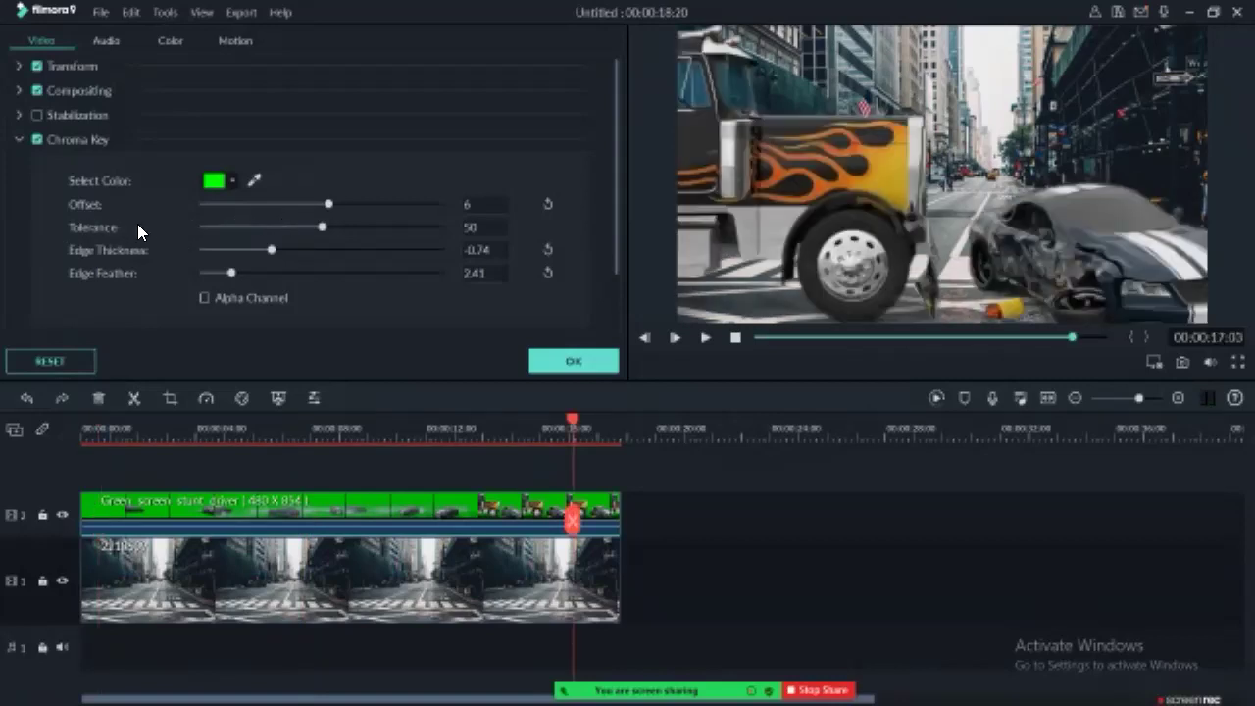
{"action": "left_click", "coordinate": [151, 432]}
{"action": "left_click", "coordinate": [110, 431]}
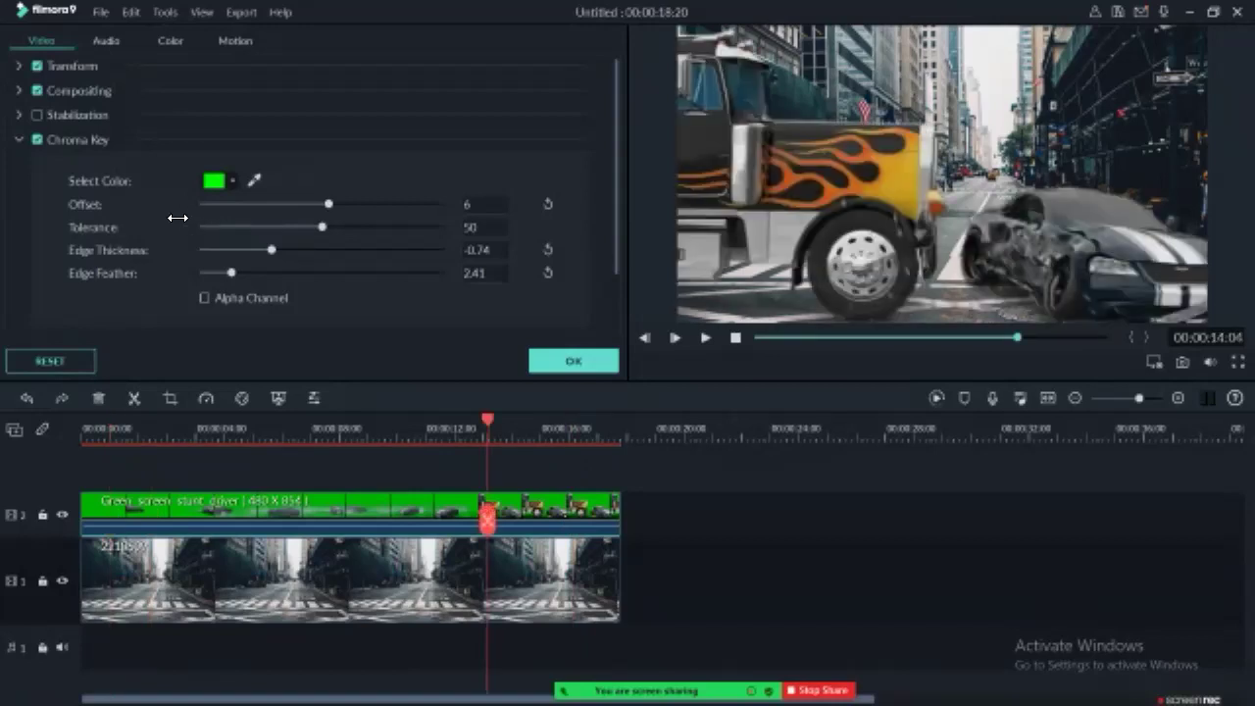
{"action": "left_click", "coordinate": [202, 432]}
{"action": "left_click", "coordinate": [151, 429]}
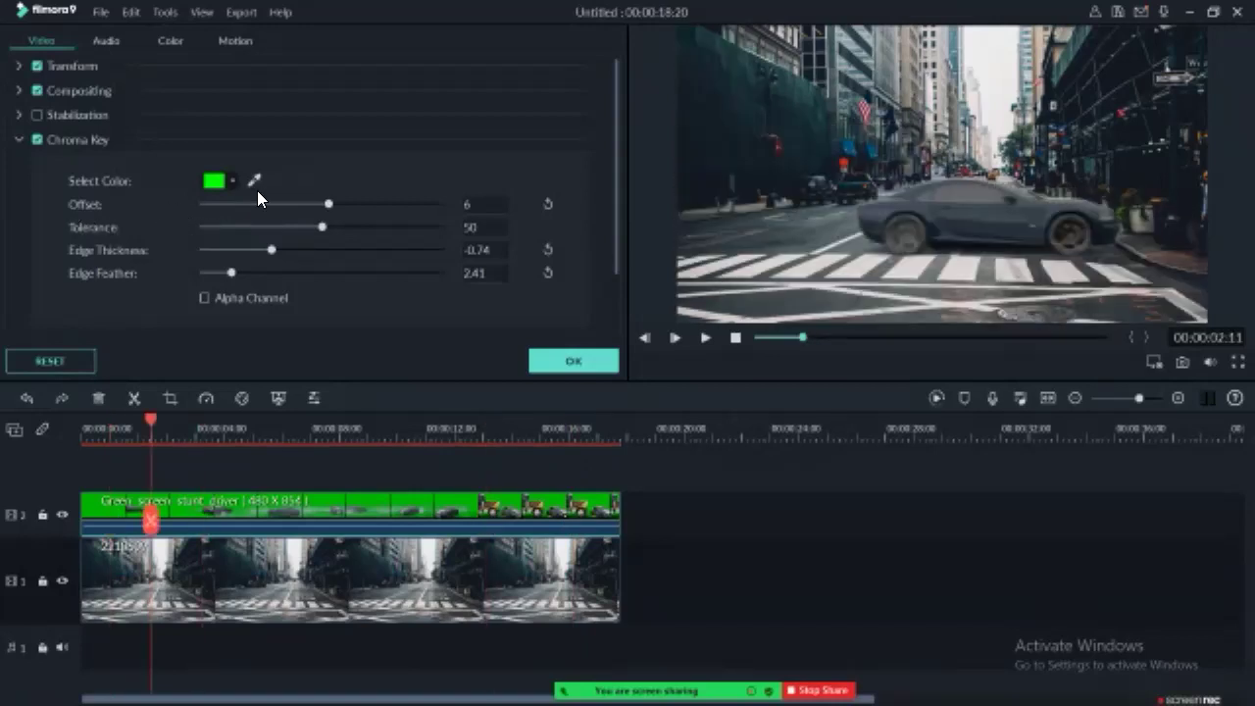
{"action": "left_click", "coordinate": [574, 361]}
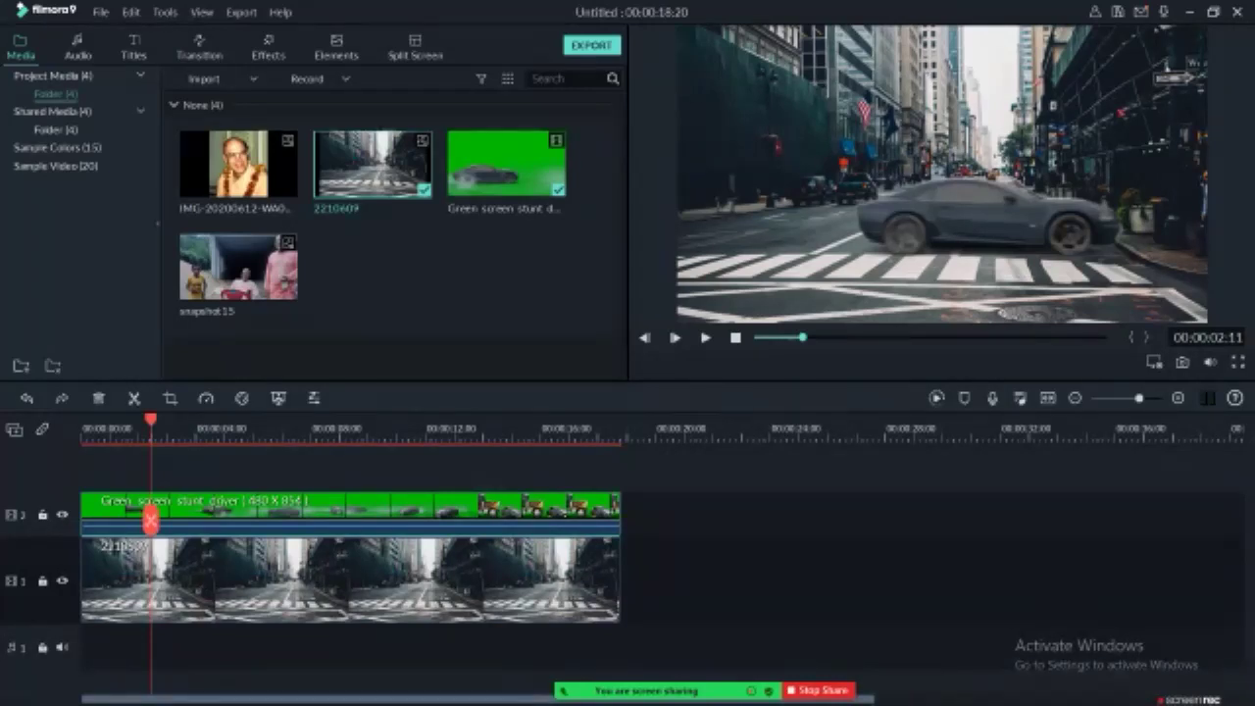
Step: Add the New Opener 5 title at the start of the timeline, on a track above the green screen clip
{"action": "mouse_move", "coordinate": [667, 691]}
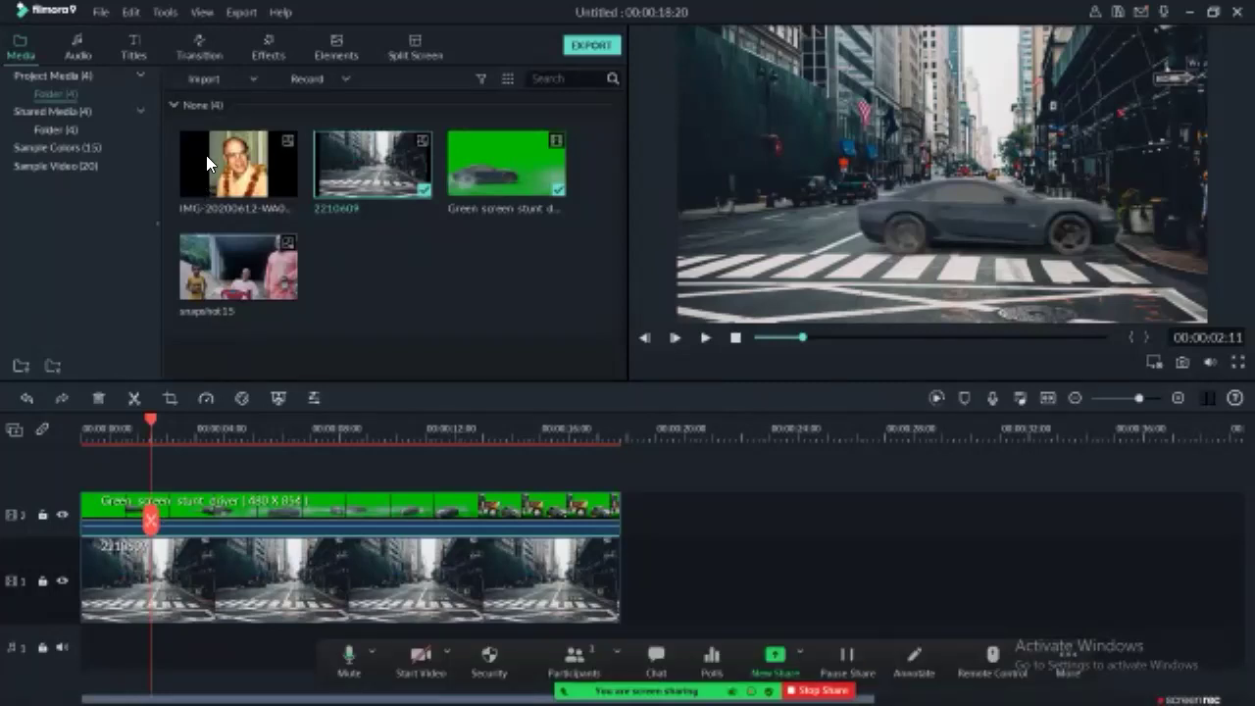
{"action": "left_click", "coordinate": [134, 47]}
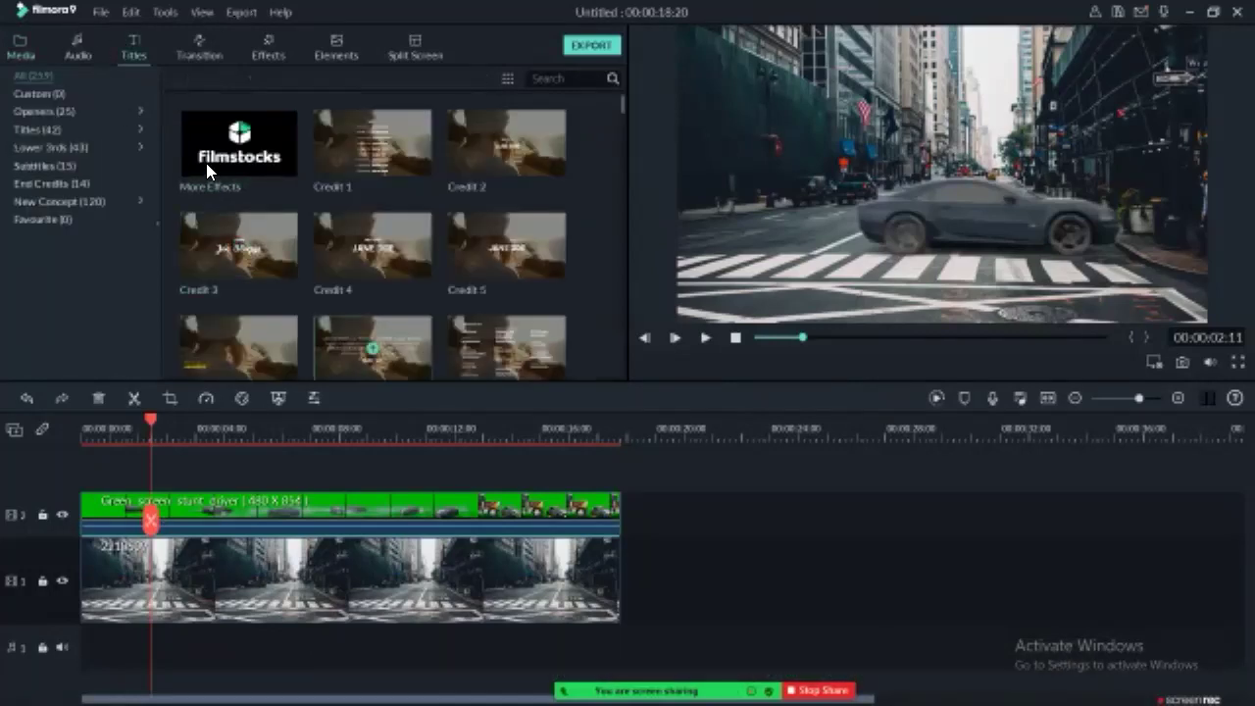
{"action": "scroll", "coordinate": [204, 148], "scroll_direction": "down", "scroll_amount": 15}
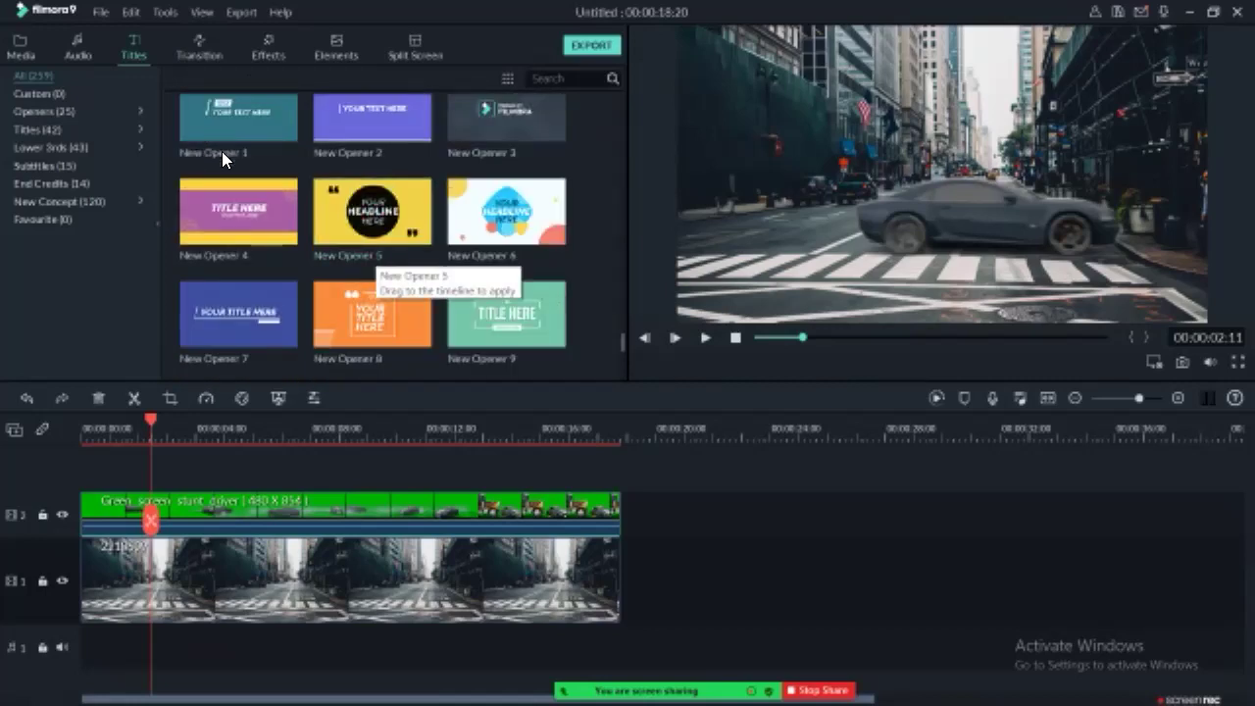
{"action": "left_click_drag", "start_coordinate": [212, 118], "coordinate": [152, 469]}
Step: Shift both video clips to start where the title ends, and move the title onto the first track before the street image
{"action": "left_click_drag", "start_coordinate": [287, 519], "coordinate": [289, 655]}
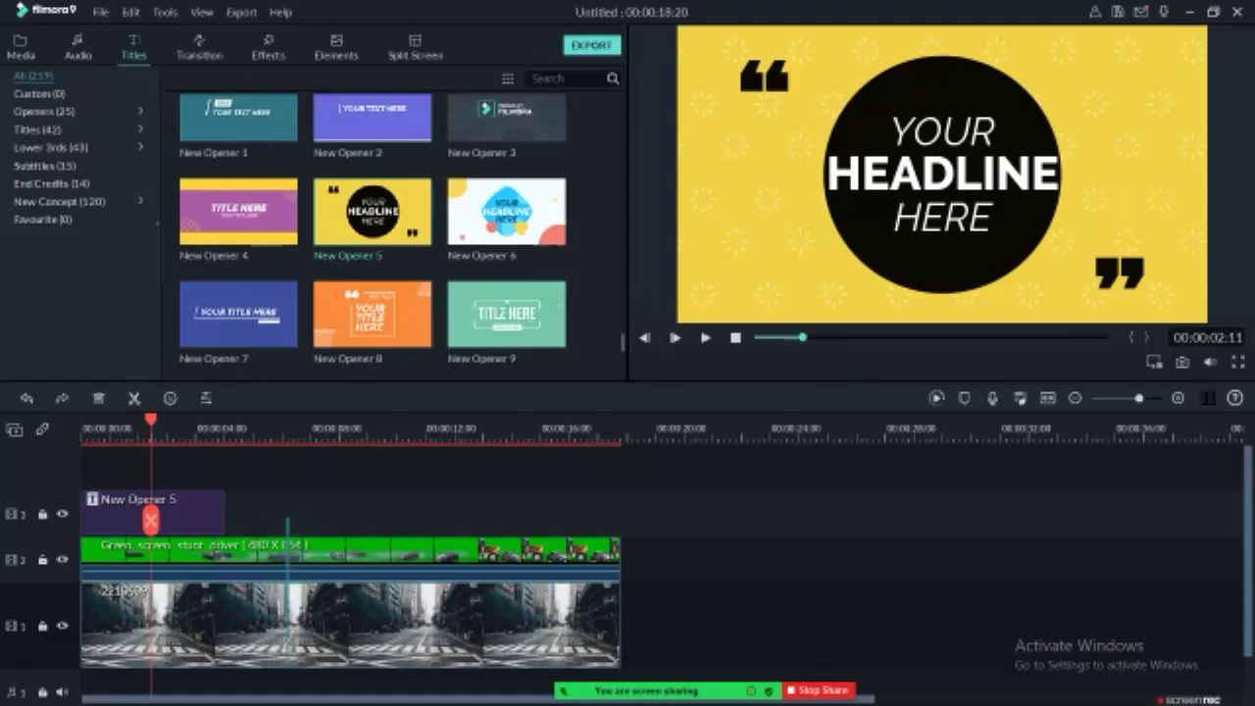
{"action": "scroll", "coordinate": [295, 550], "scroll_direction": "down", "scroll_amount": 2}
{"action": "left_click_drag", "start_coordinate": [294, 579], "coordinate": [439, 549]}
{"action": "left_click_drag", "start_coordinate": [177, 515], "coordinate": [176, 581]}
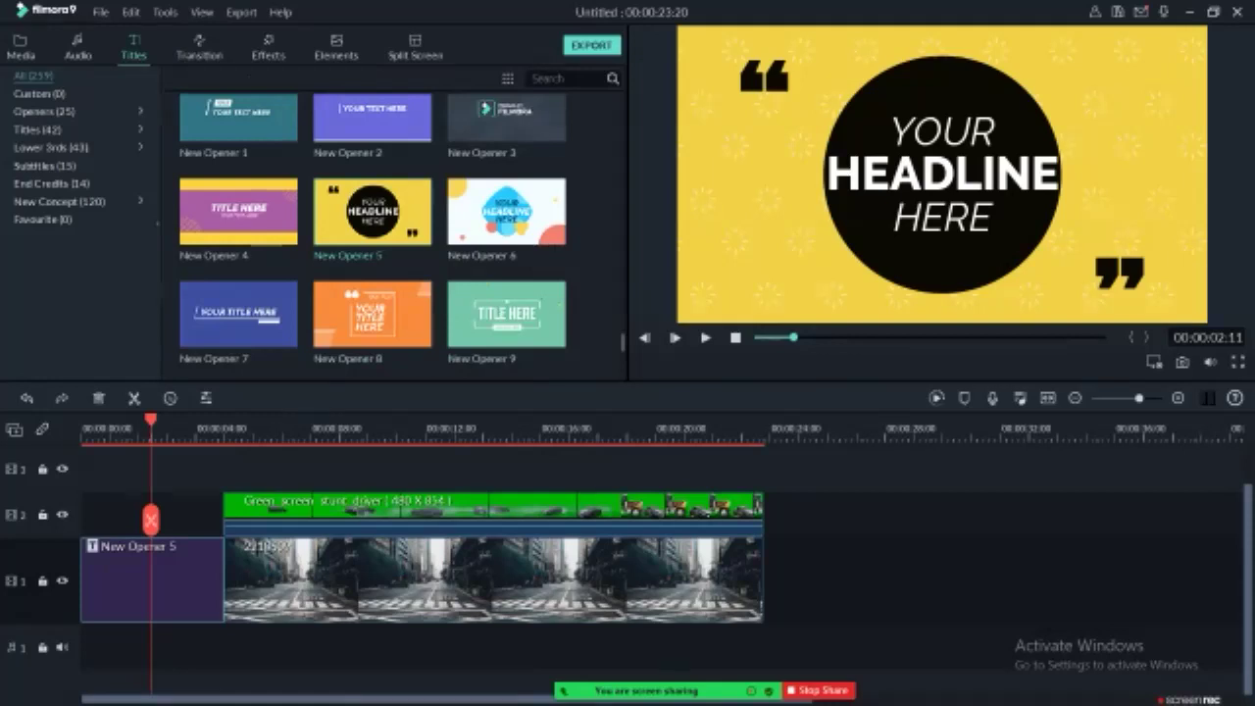
Step: Open the New Opener 5 title for editing, nudge its "HERE" line slightly and replace that text with a name
{"action": "double_click", "coordinate": [152, 582]}
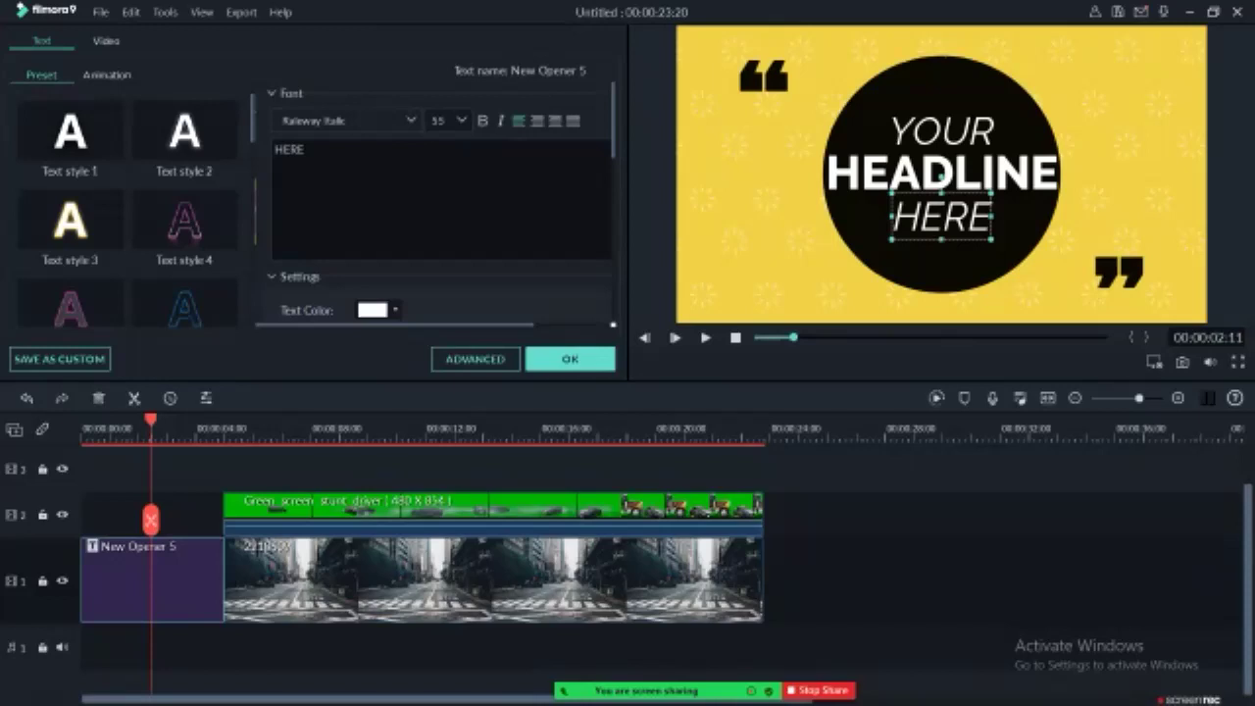
{"action": "left_click_drag", "start_coordinate": [941, 217], "coordinate": [937, 222]}
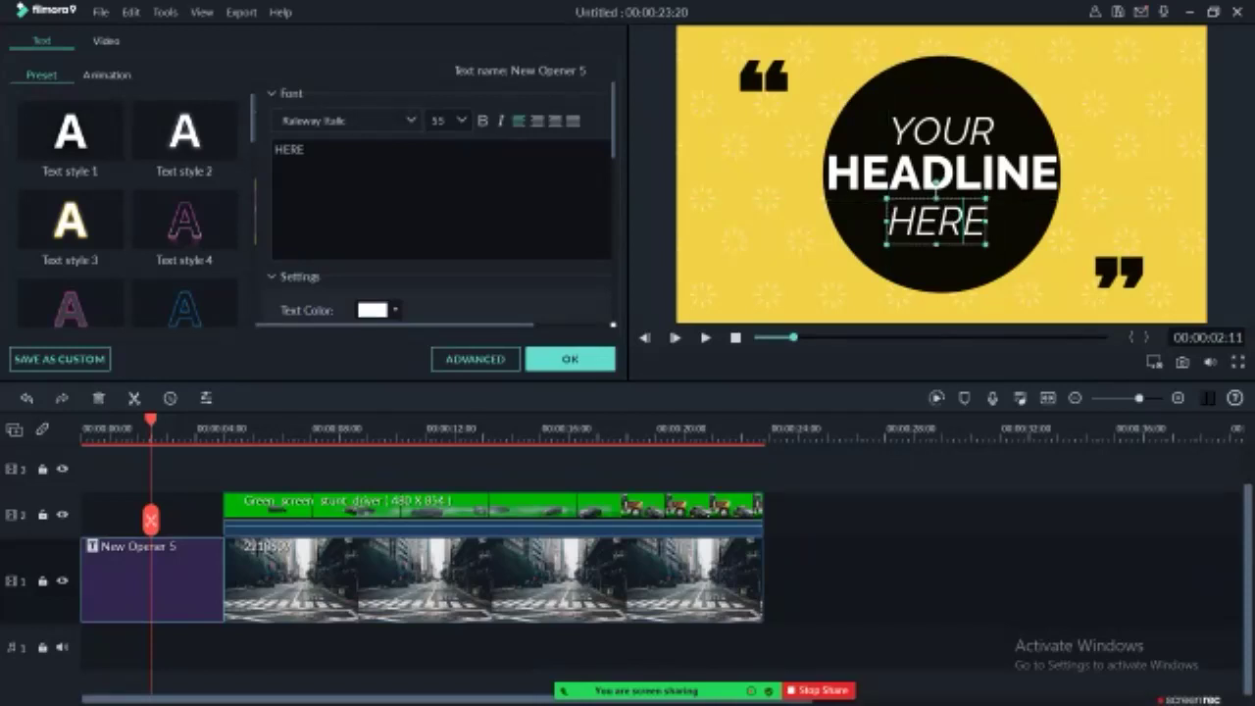
{"action": "left_click_drag", "start_coordinate": [986, 224], "coordinate": [887, 224]}
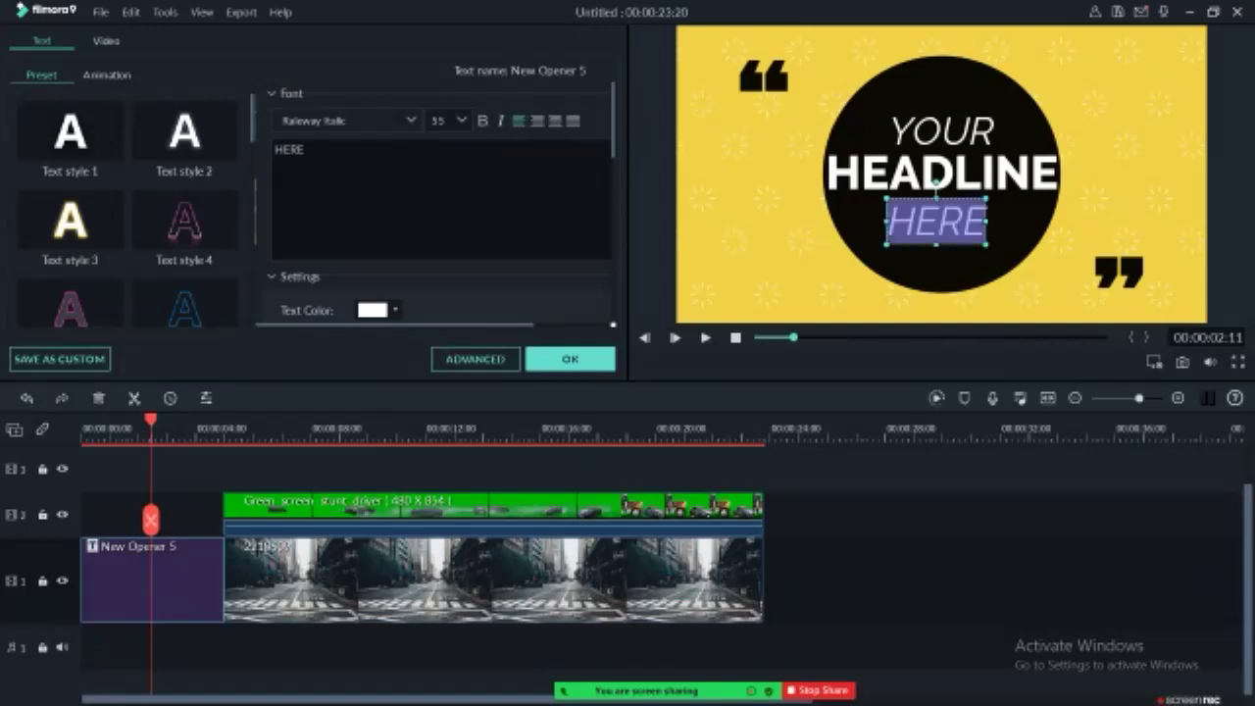
{"action": "type", "text": "Krish"}
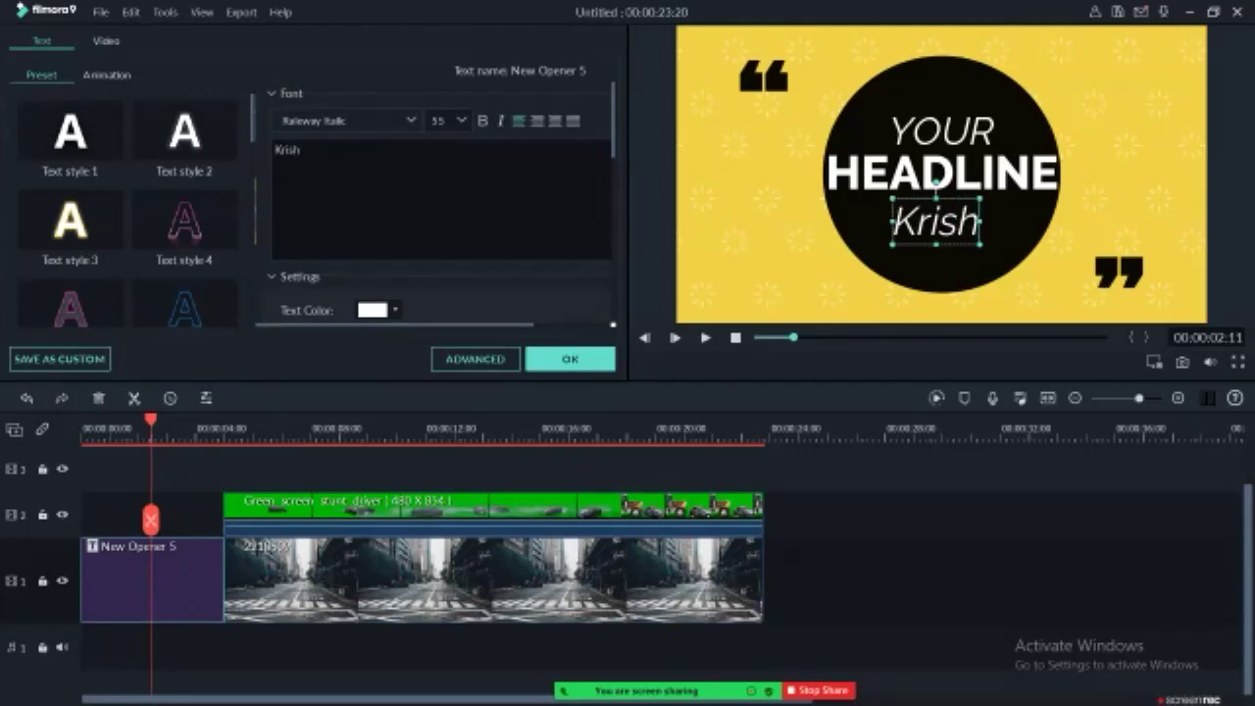
{"action": "type", "text": "n"}
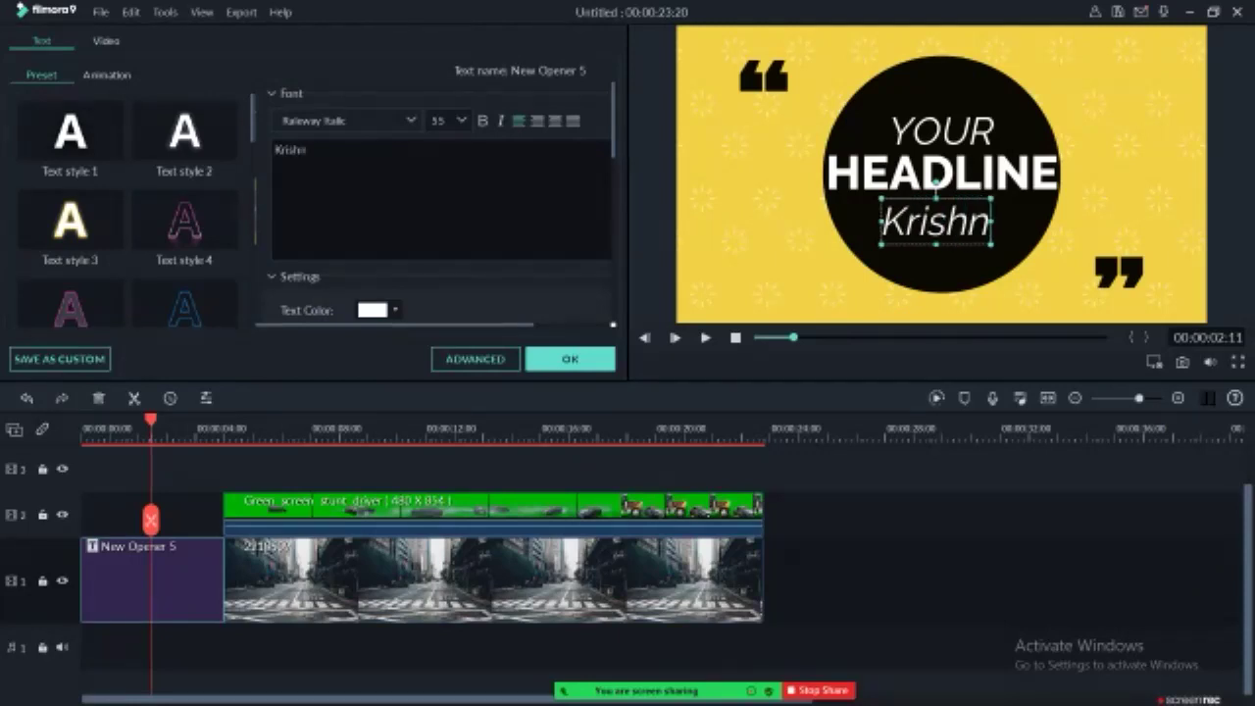
{"action": "type", "text": "a"}
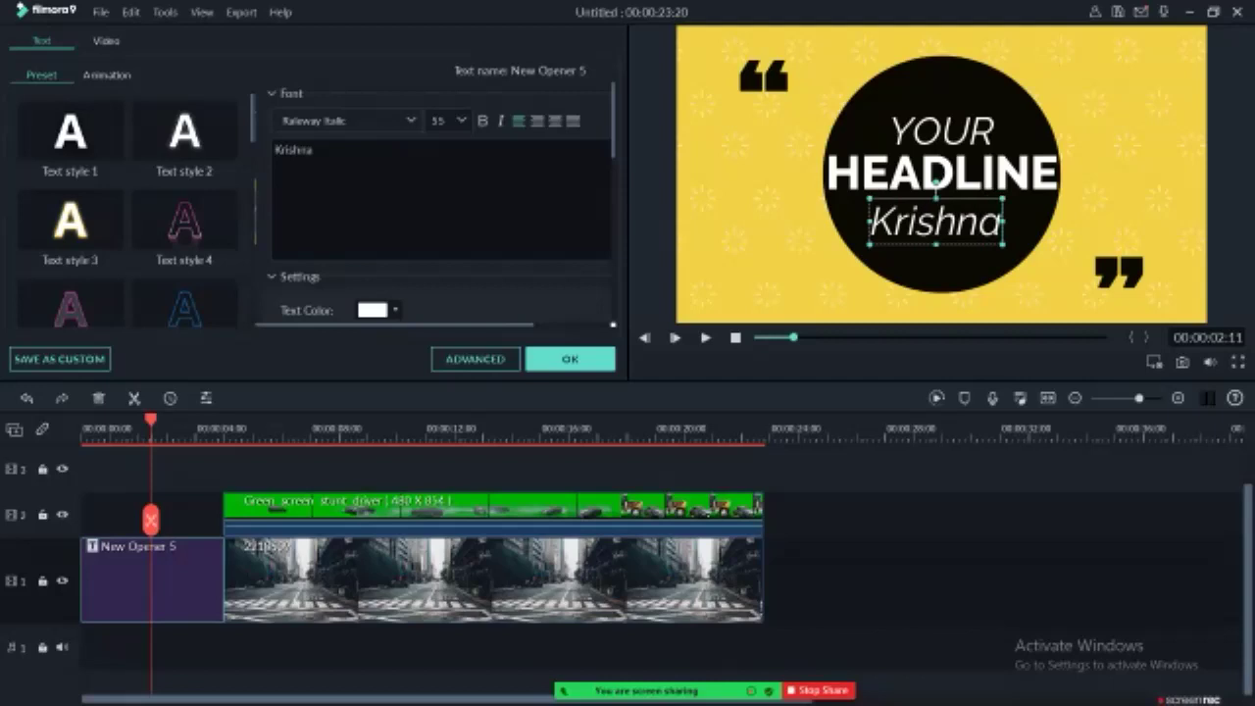
Step: Replace the opener title's "YOUR" line with "Hare"
{"action": "left_click", "coordinate": [941, 133]}
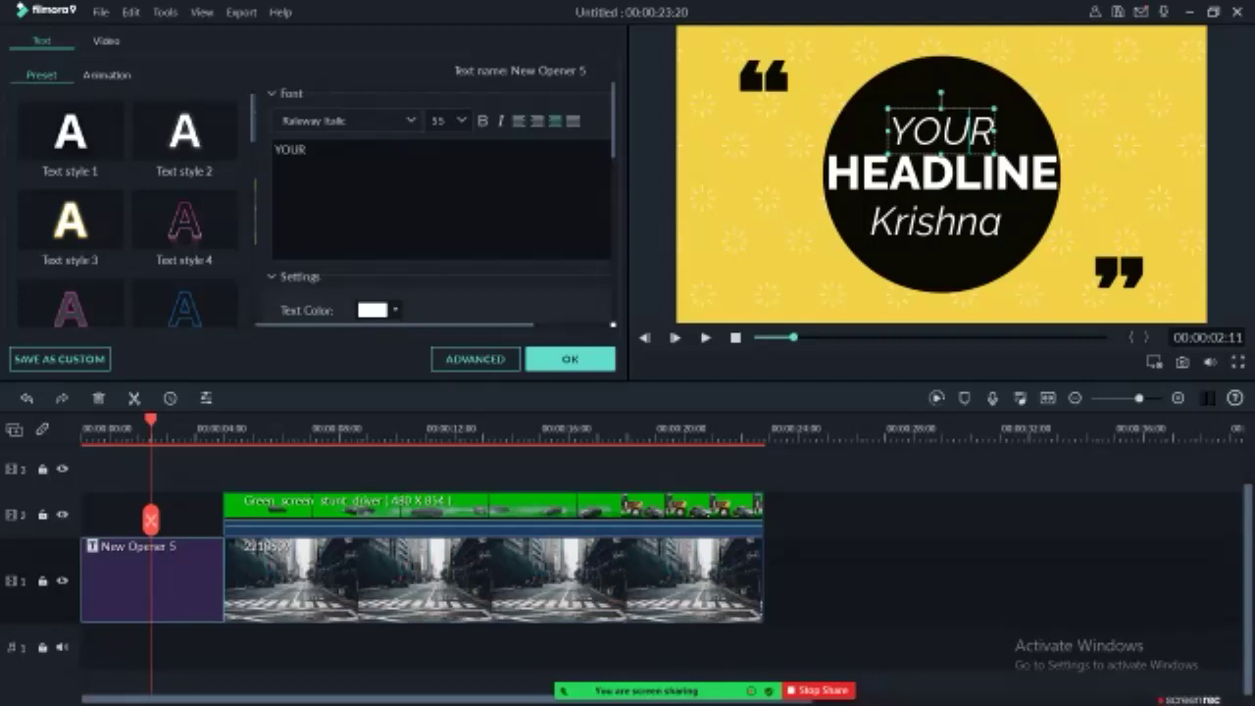
{"action": "key", "text": "ctrl+a"}
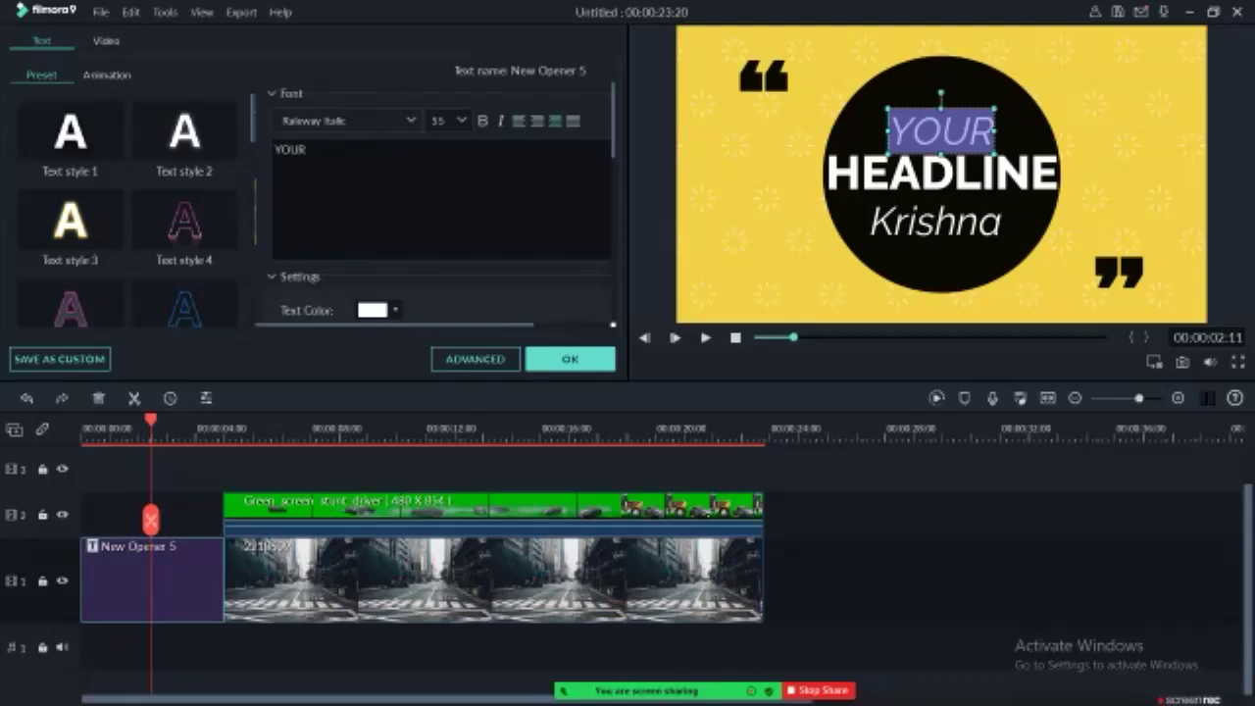
{"action": "type", "text": "Hare"}
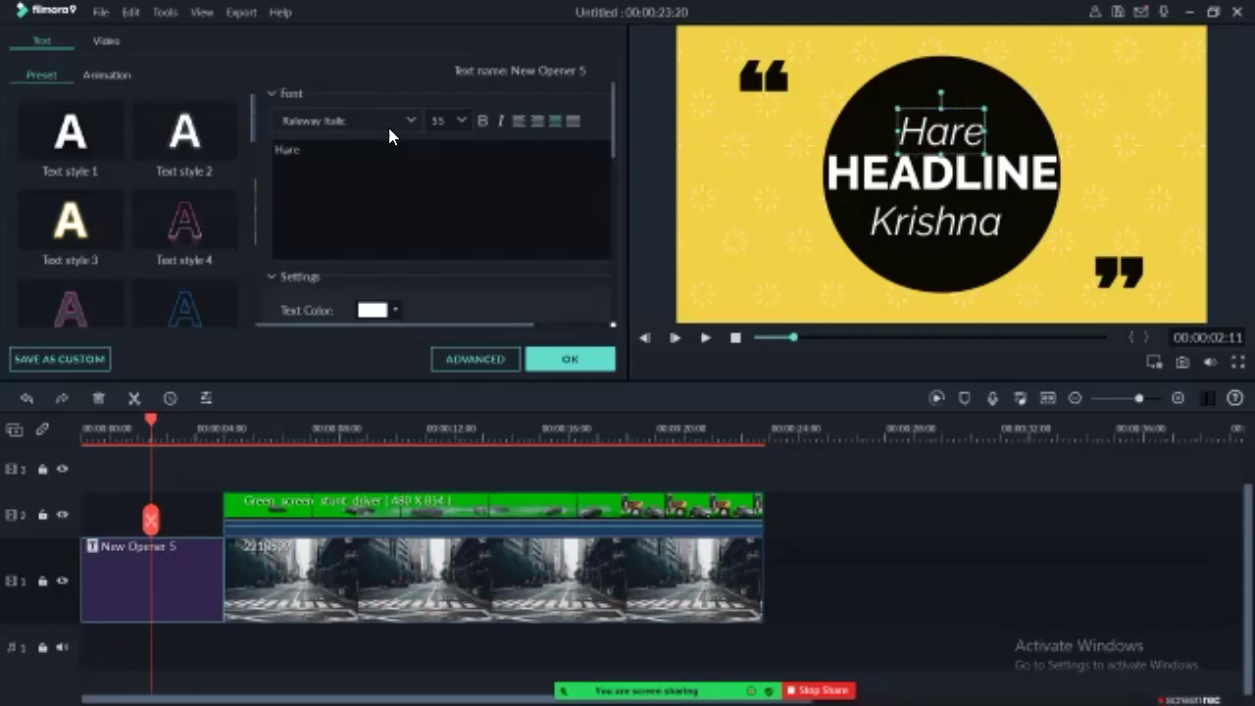
Step: Delete the "HEADLINE" text from the middle of the opener title
{"action": "left_click", "coordinate": [940, 149]}
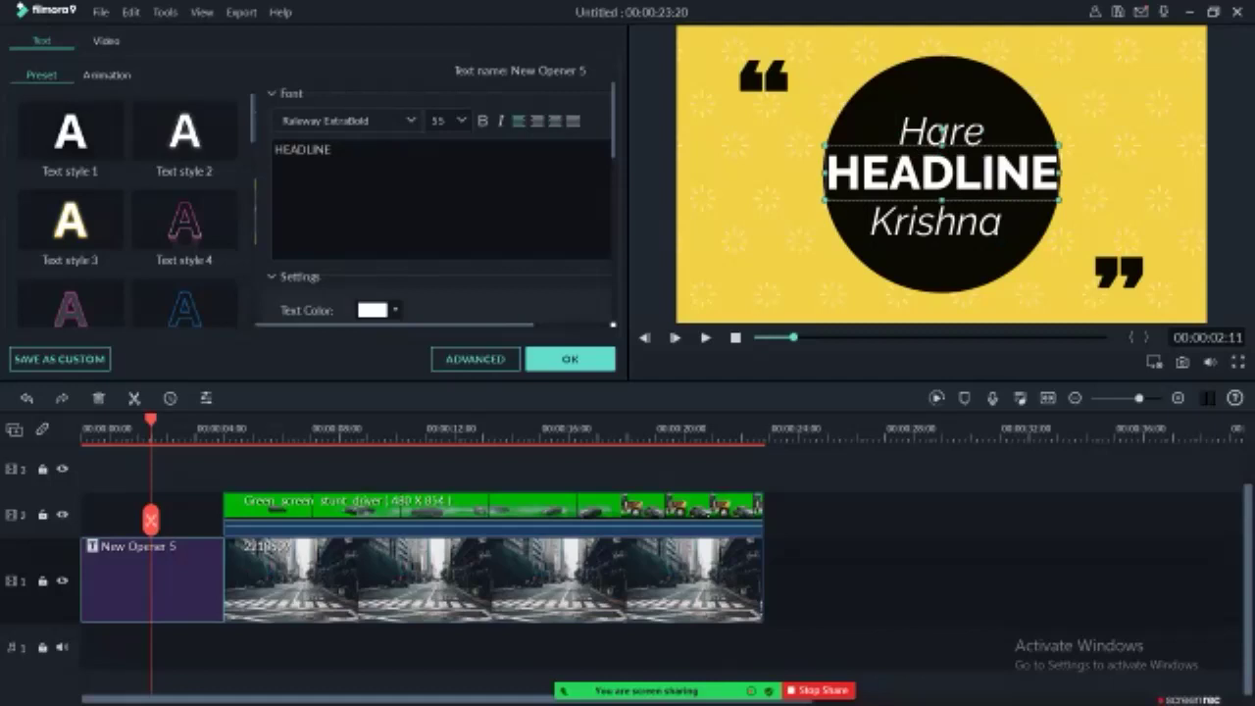
{"action": "right_click", "coordinate": [952, 178]}
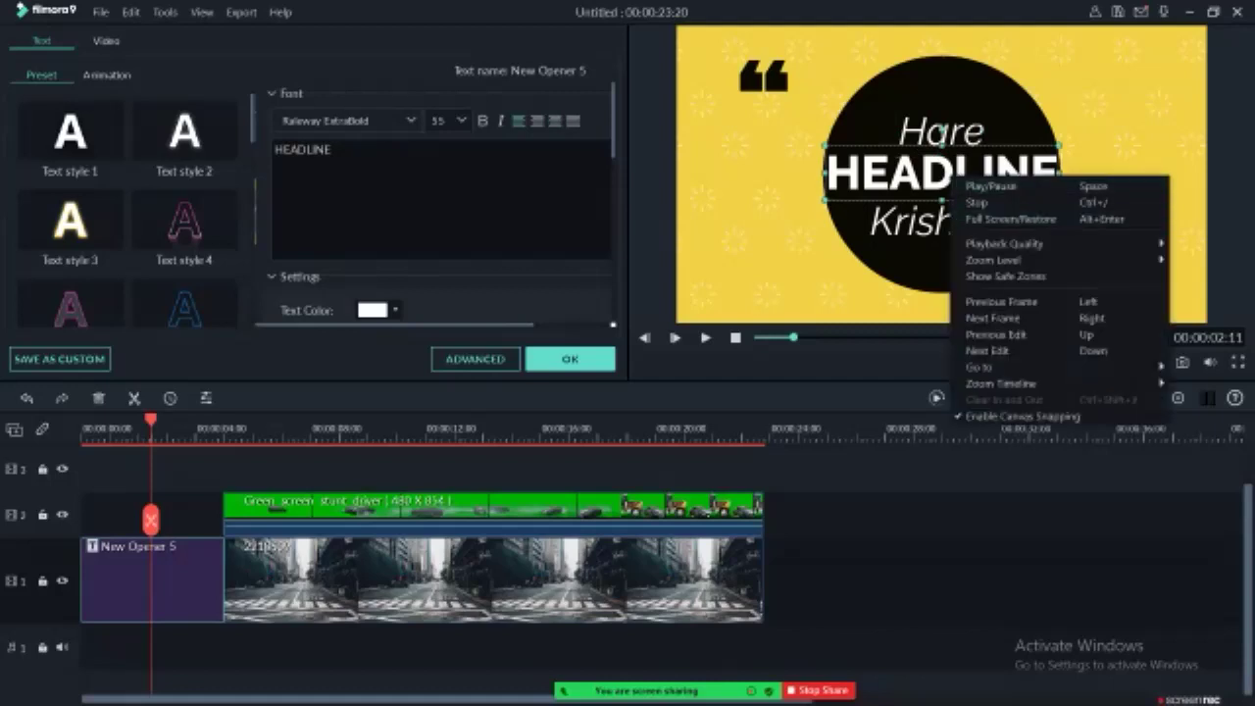
{"action": "key", "text": "Escape"}
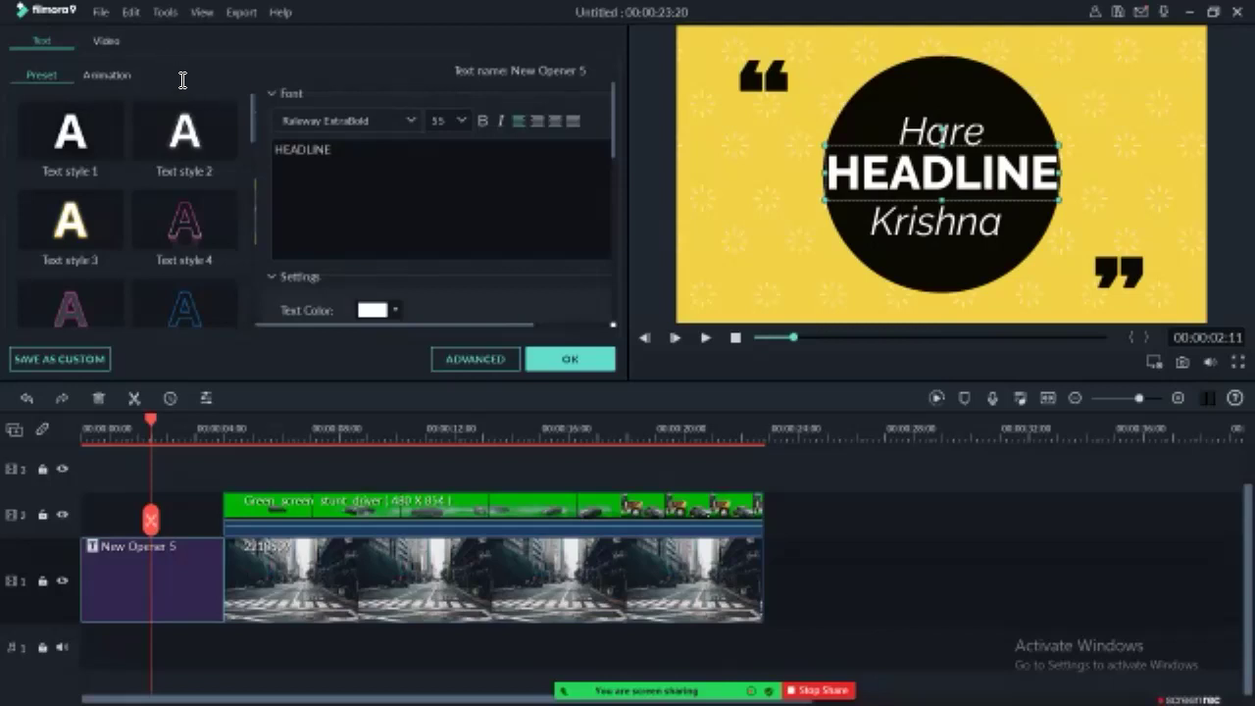
{"action": "key", "text": "ctrl+a"}
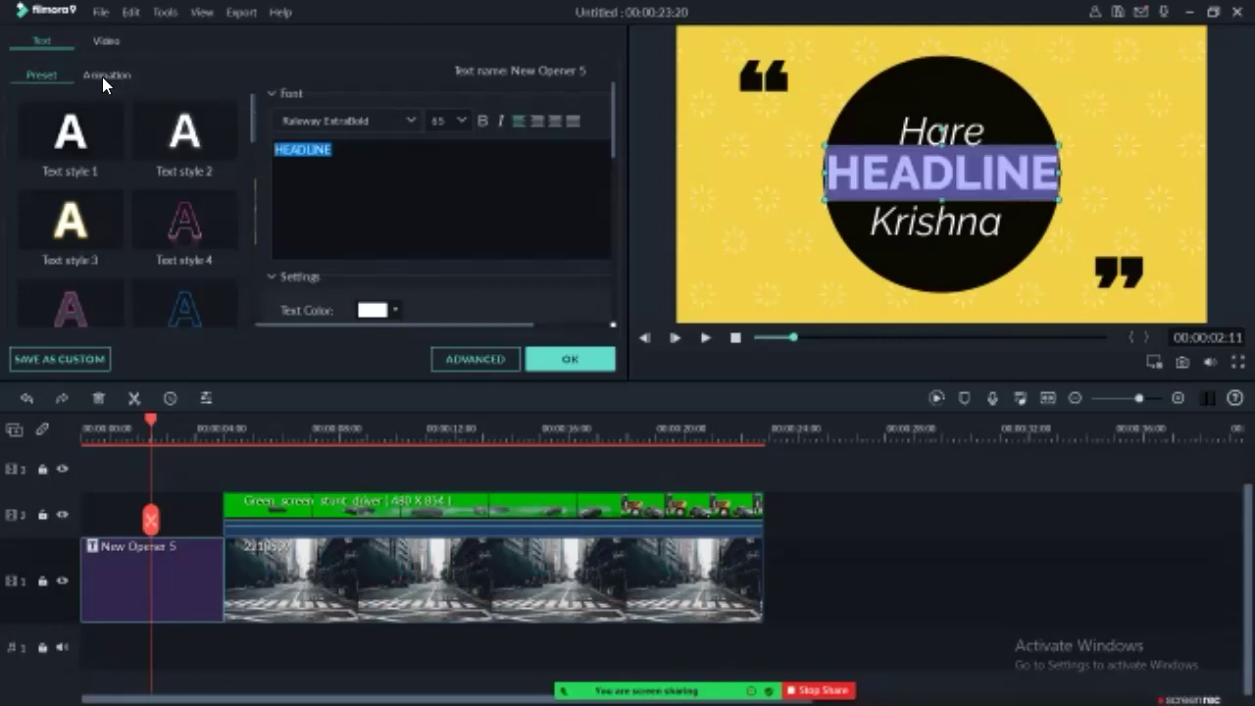
{"action": "key", "text": "BackSpace"}
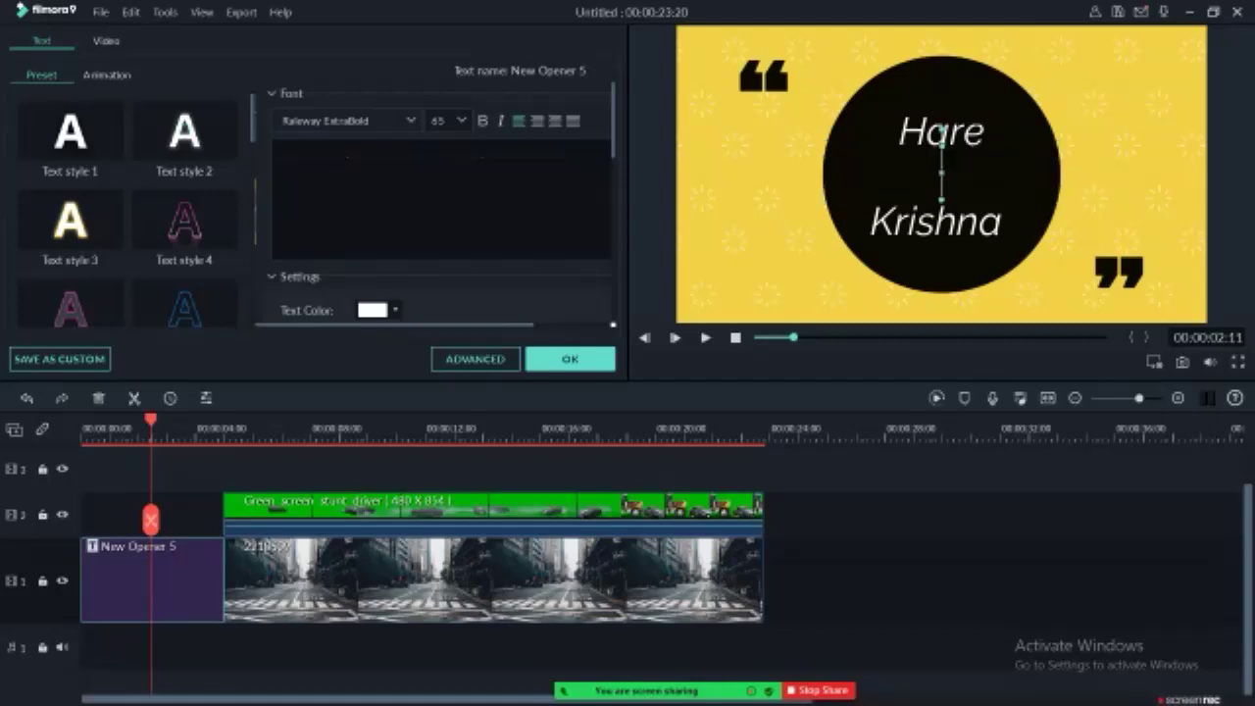
Step: Move the two remaining text lines toward each other so they sit close together in the middle of the black circle
{"action": "left_click", "coordinate": [936, 223]}
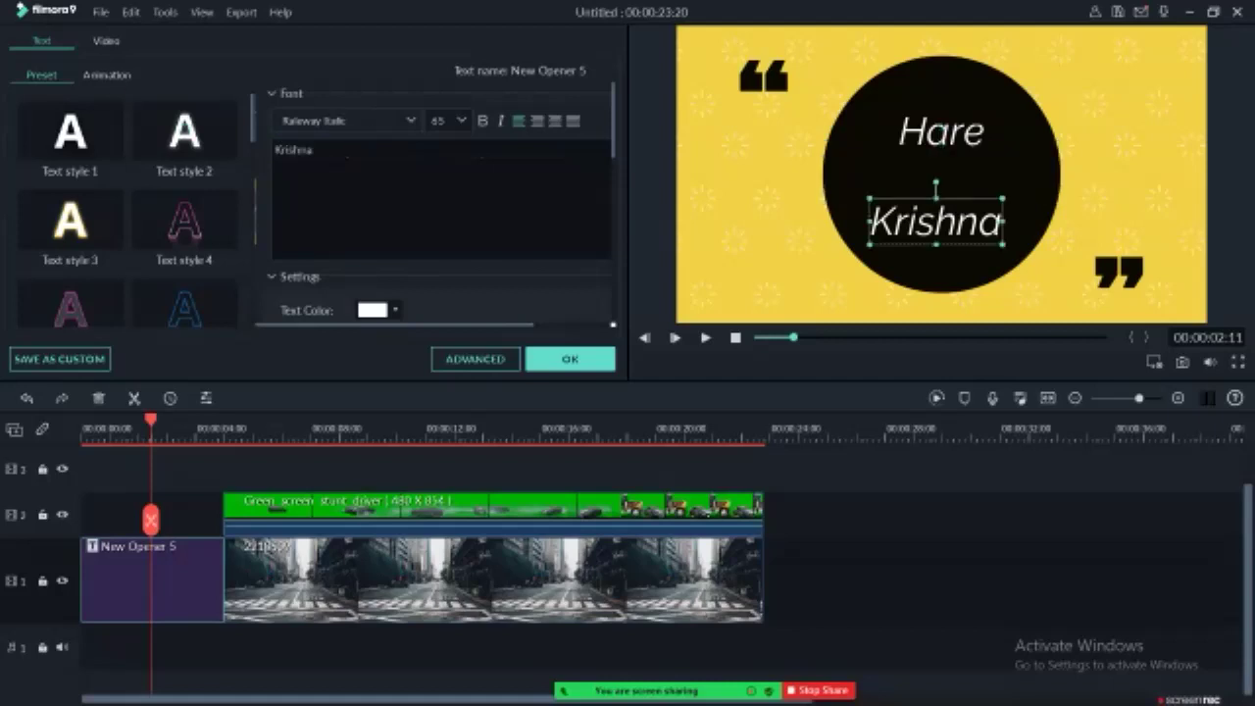
{"action": "left_click_drag", "start_coordinate": [936, 222], "coordinate": [943, 197]}
{"action": "left_click", "coordinate": [942, 132]}
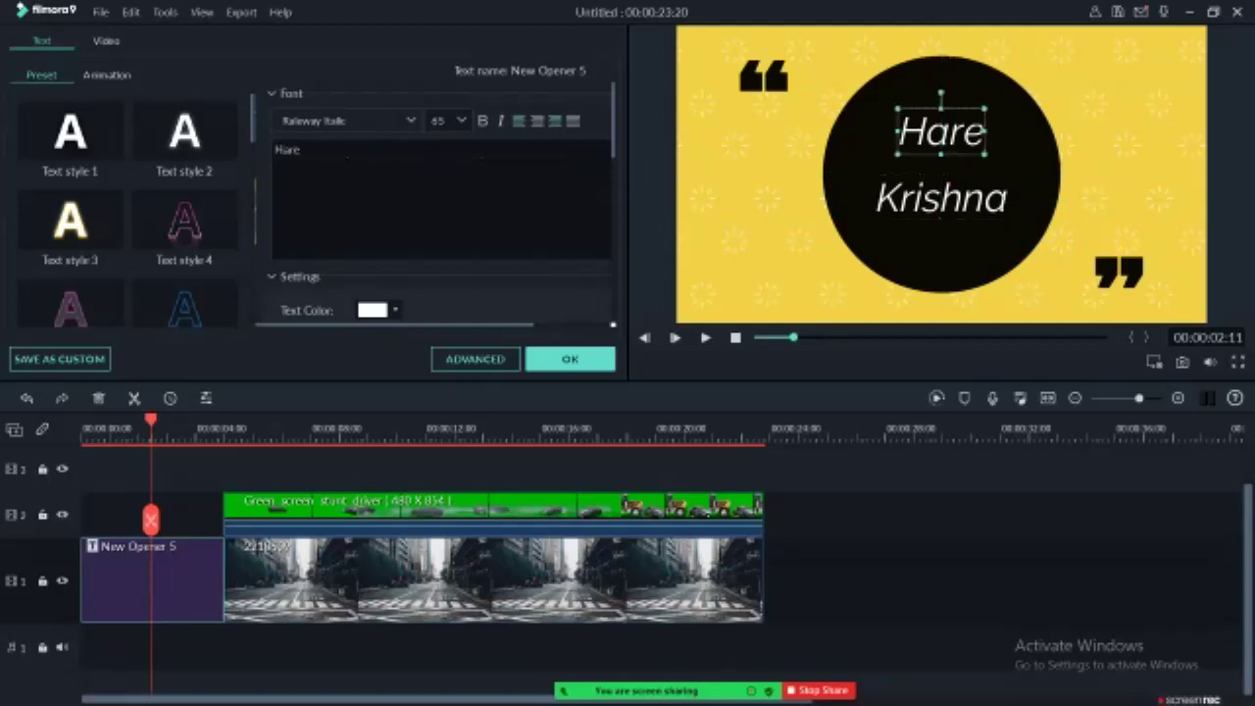
{"action": "left_click_drag", "start_coordinate": [941, 130], "coordinate": [942, 153]}
Step: Trim the end of the New Opener 5 title to a length of about 3 seconds 17 frames
{"action": "left_click", "coordinate": [225, 172]}
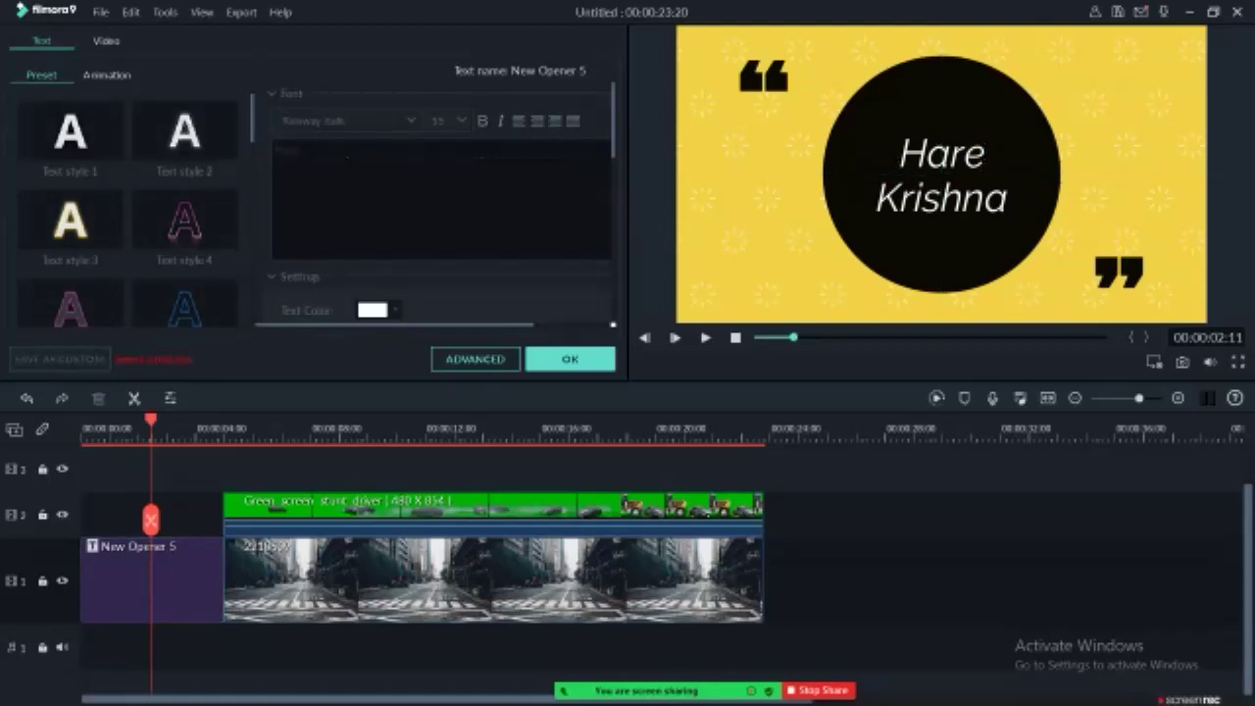
{"action": "left_click", "coordinate": [75, 218]}
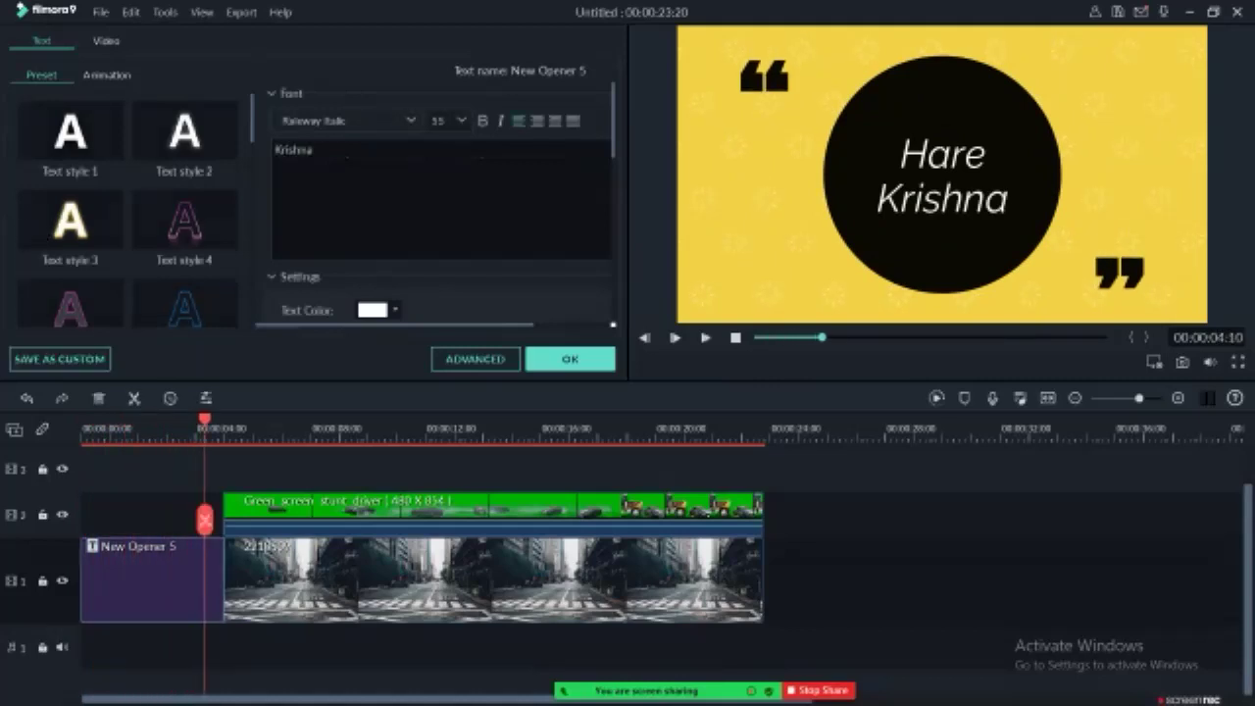
{"action": "left_click_drag", "start_coordinate": [224, 579], "coordinate": [187, 589]}
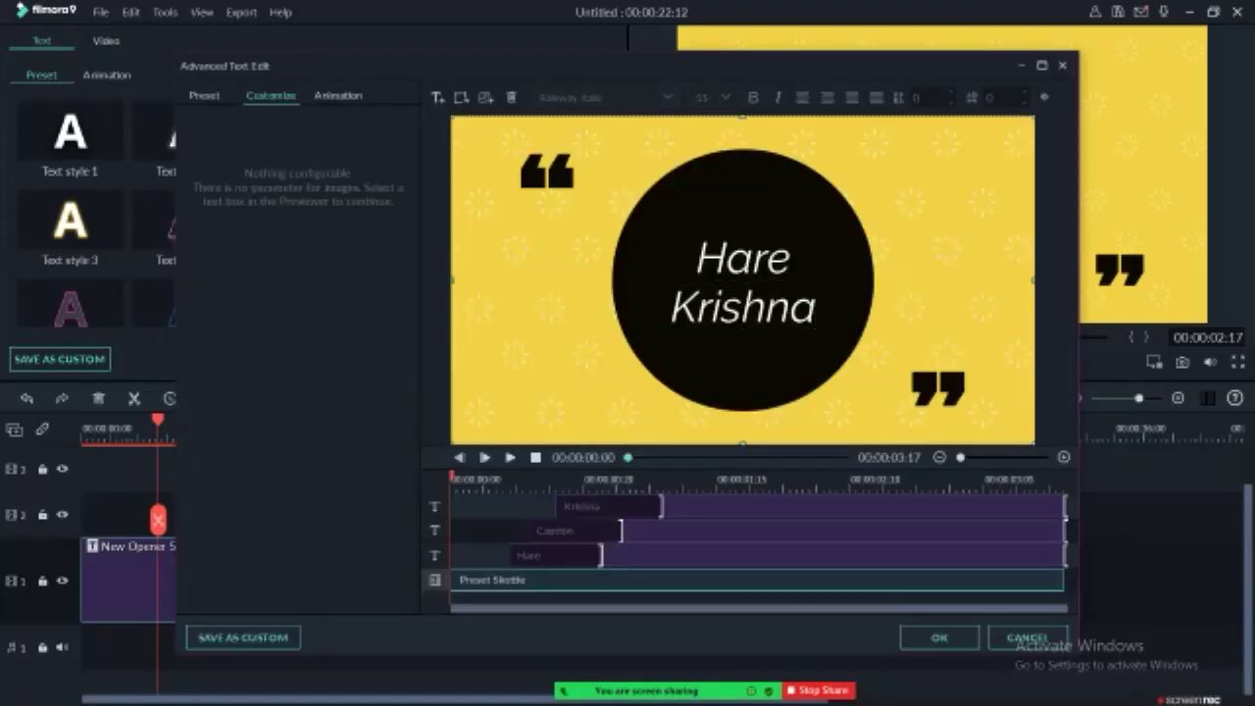
Step: Shift the title's text layers earlier in the advanced text editor so both lines appear from the start, and preview the title
{"action": "left_click_drag", "start_coordinate": [745, 506], "coordinate": [677, 506]}
{"action": "left_click", "coordinate": [743, 260]}
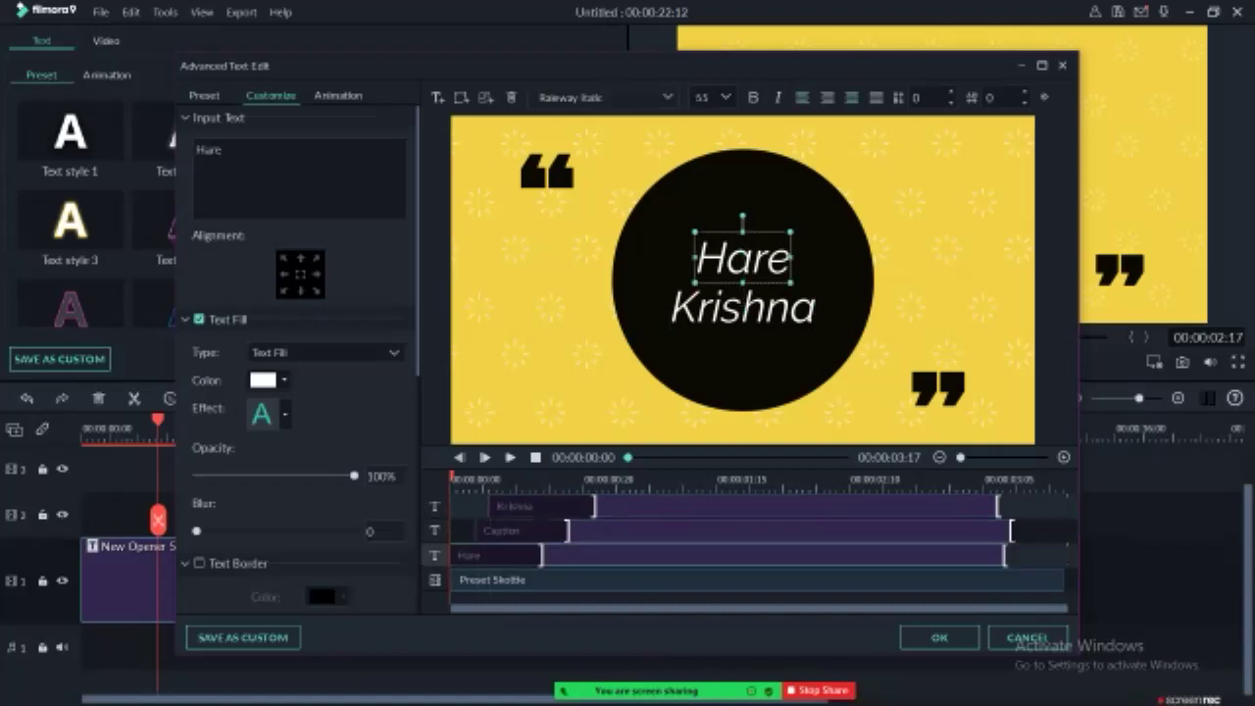
{"action": "left_click_drag", "start_coordinate": [706, 506], "coordinate": [667, 506]}
{"action": "key", "text": "space"}
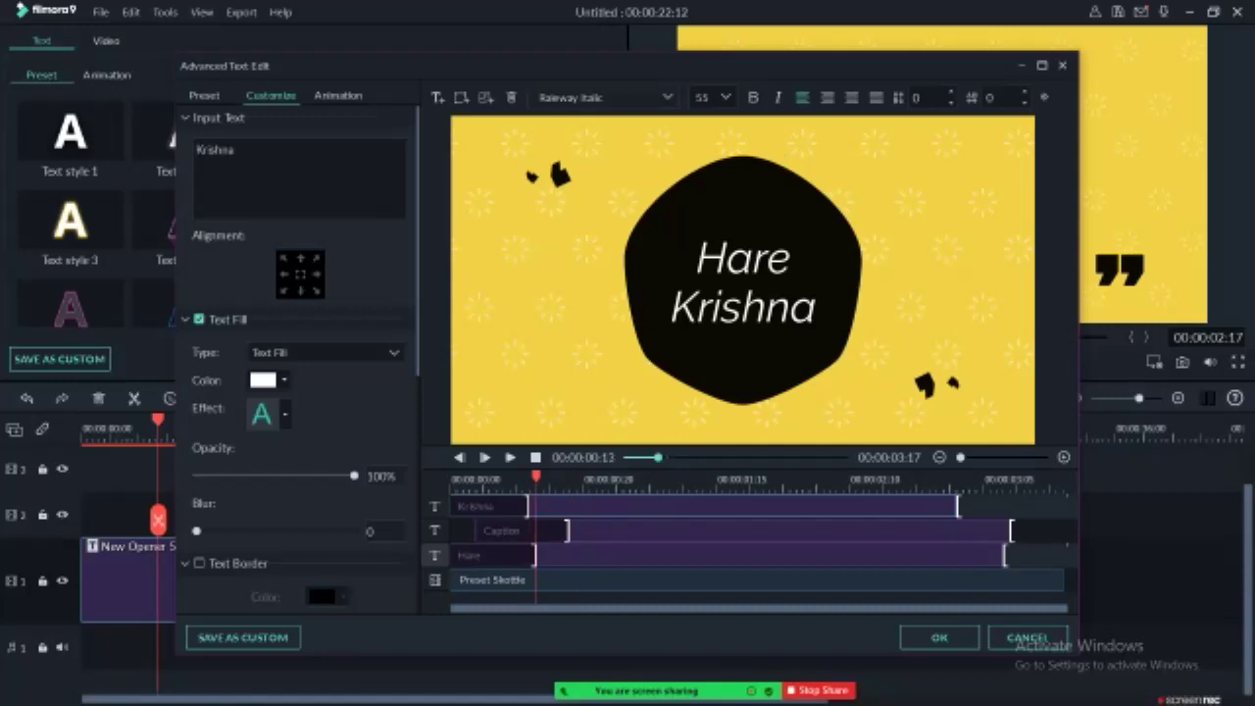
Step: Look at the animation presets, shape and image options and font settings of the advanced text editor without importing an image
{"action": "left_click", "coordinate": [338, 95]}
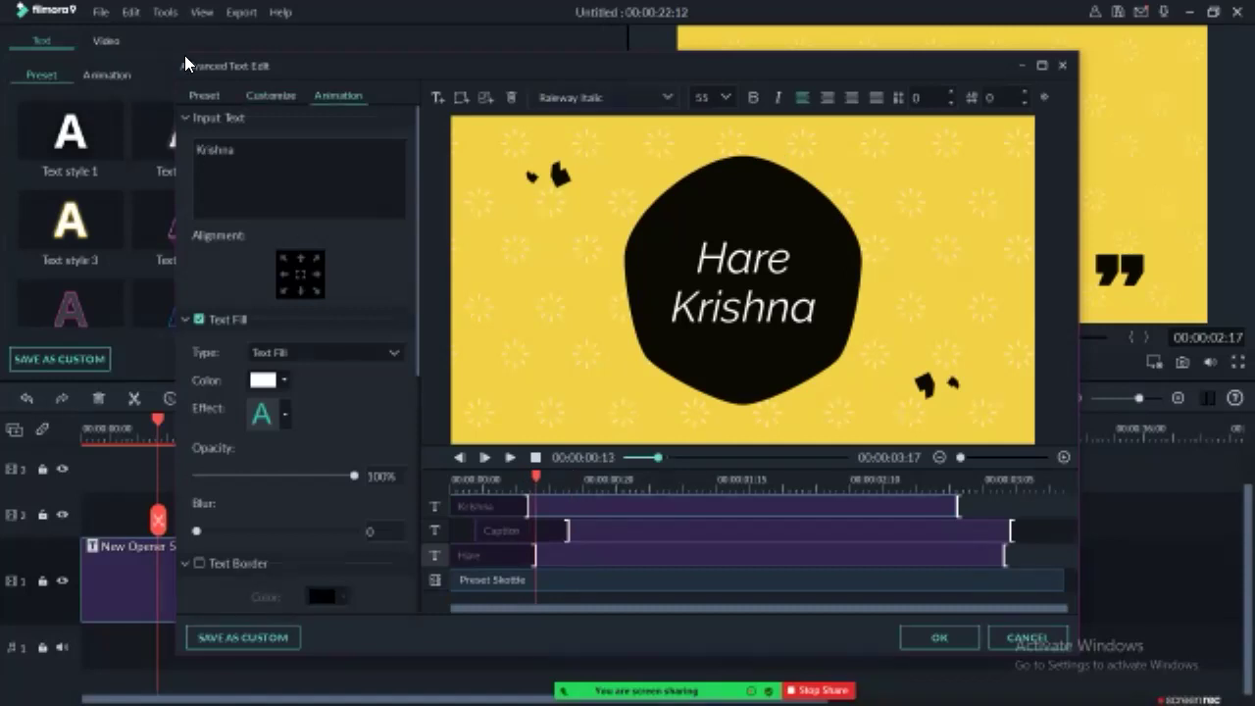
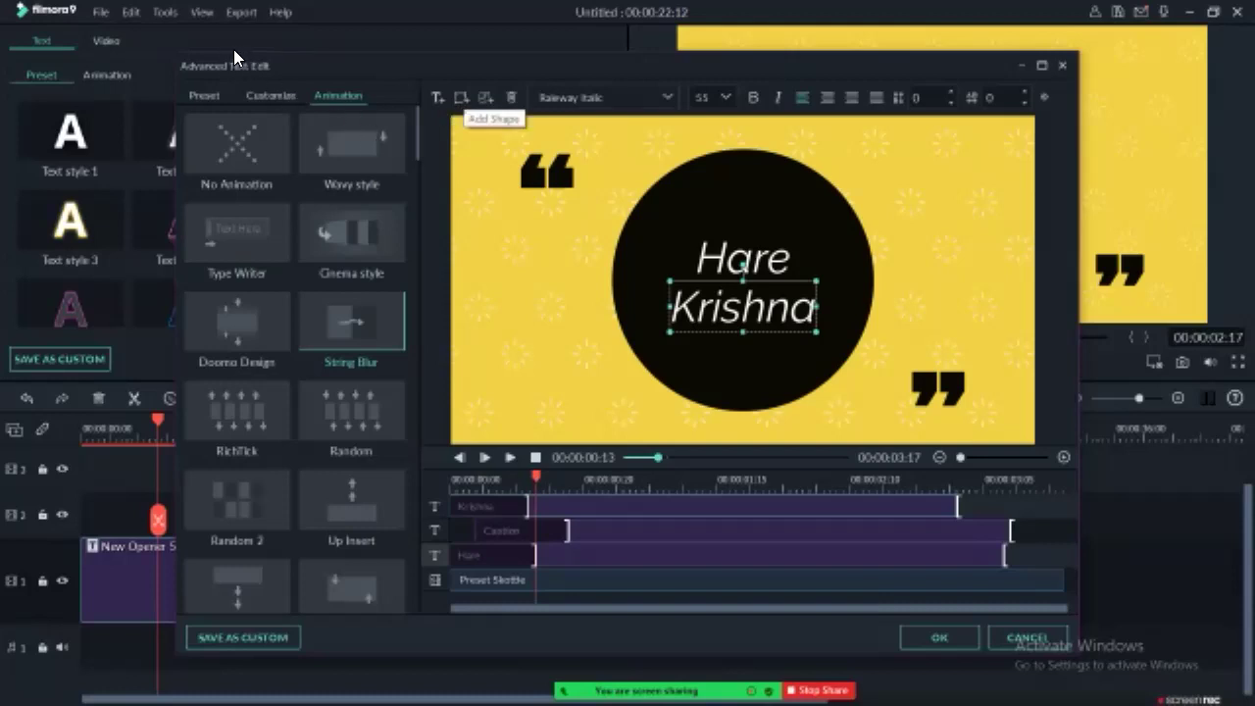
{"action": "left_click", "coordinate": [461, 97]}
{"action": "left_click", "coordinate": [486, 97]}
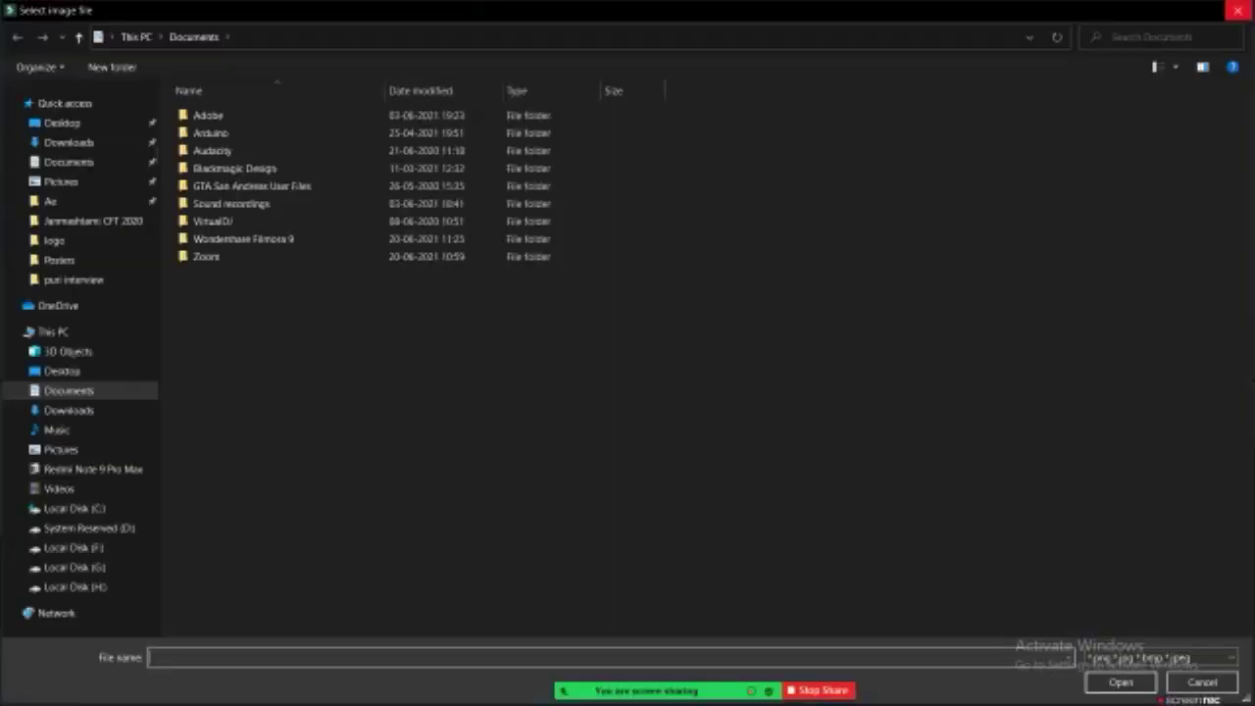
{"action": "left_click", "coordinate": [1238, 10]}
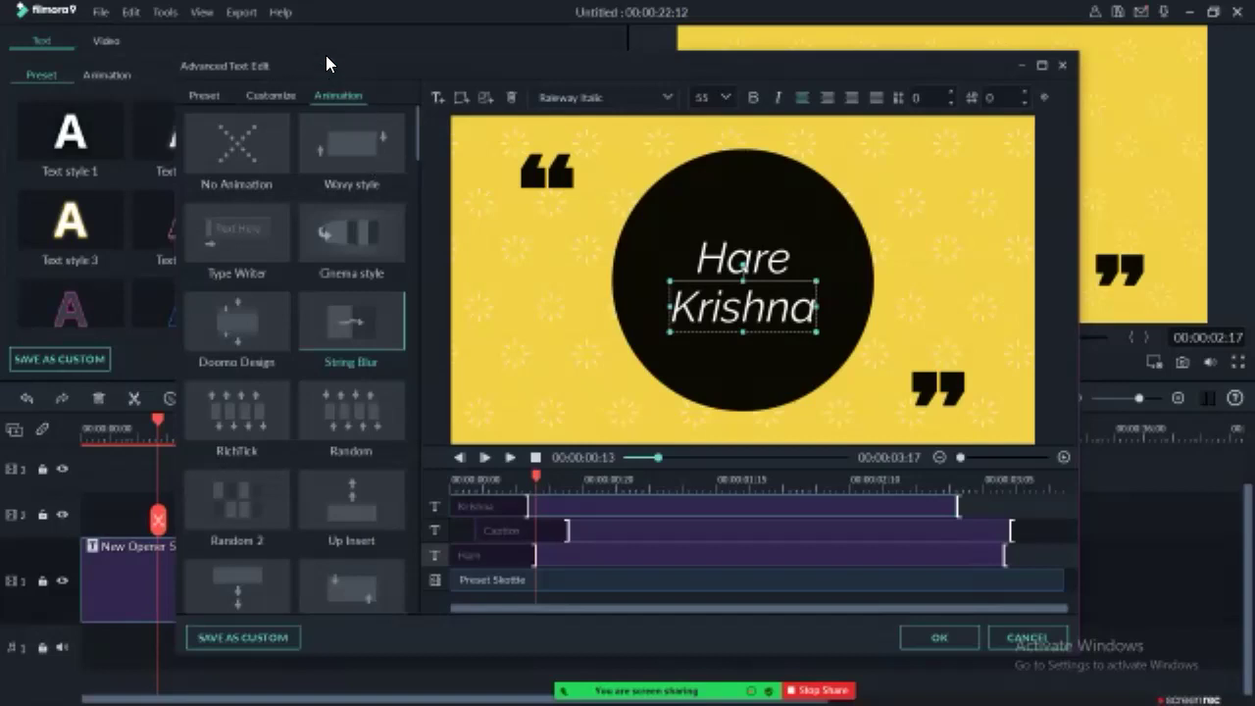
{"action": "key", "text": "Tab"}
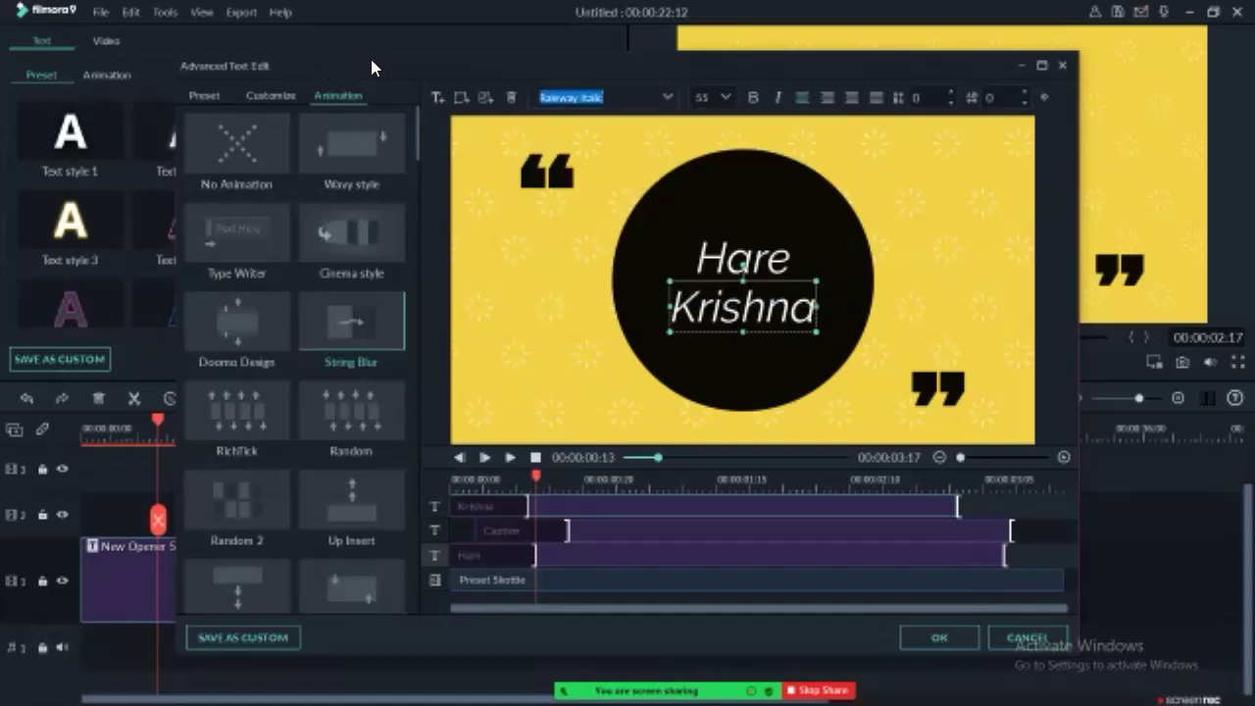
{"action": "key", "text": "Tab"}
{"action": "key", "text": "Return"}
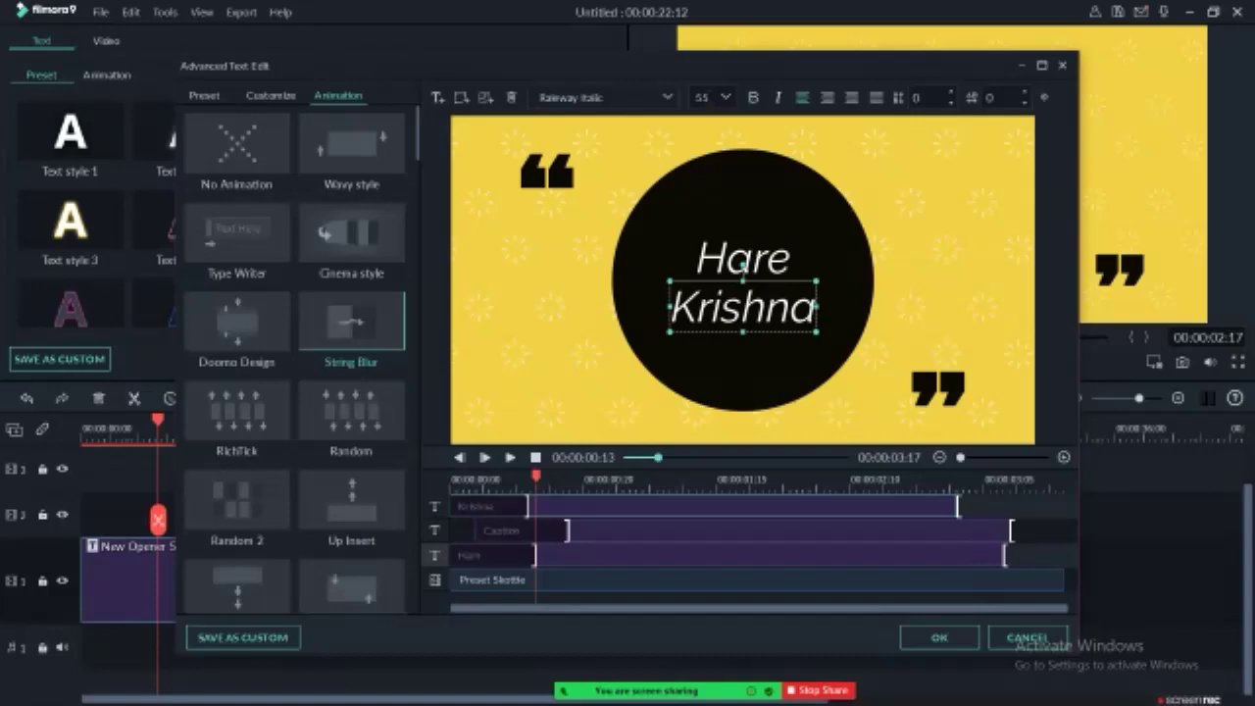
Step: Close the advanced text editor, saving its changes, and accept the opener title edits
{"action": "left_click", "coordinate": [347, 208]}
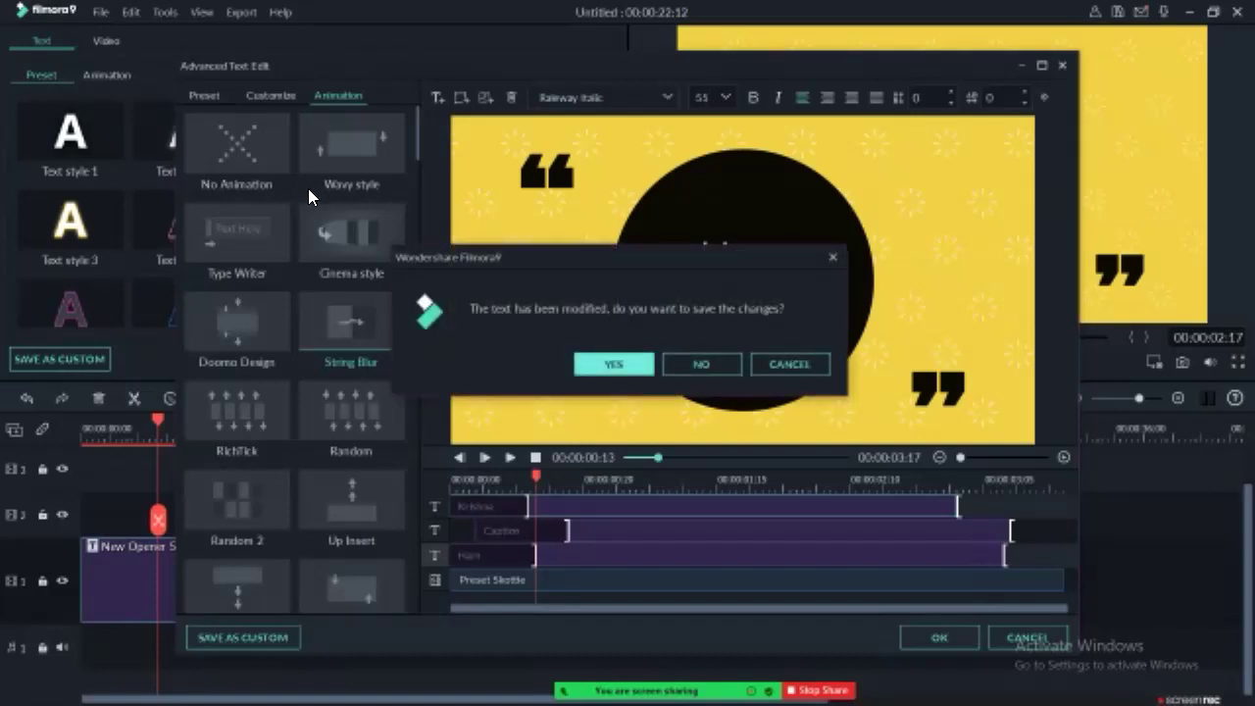
{"action": "key", "text": "Return"}
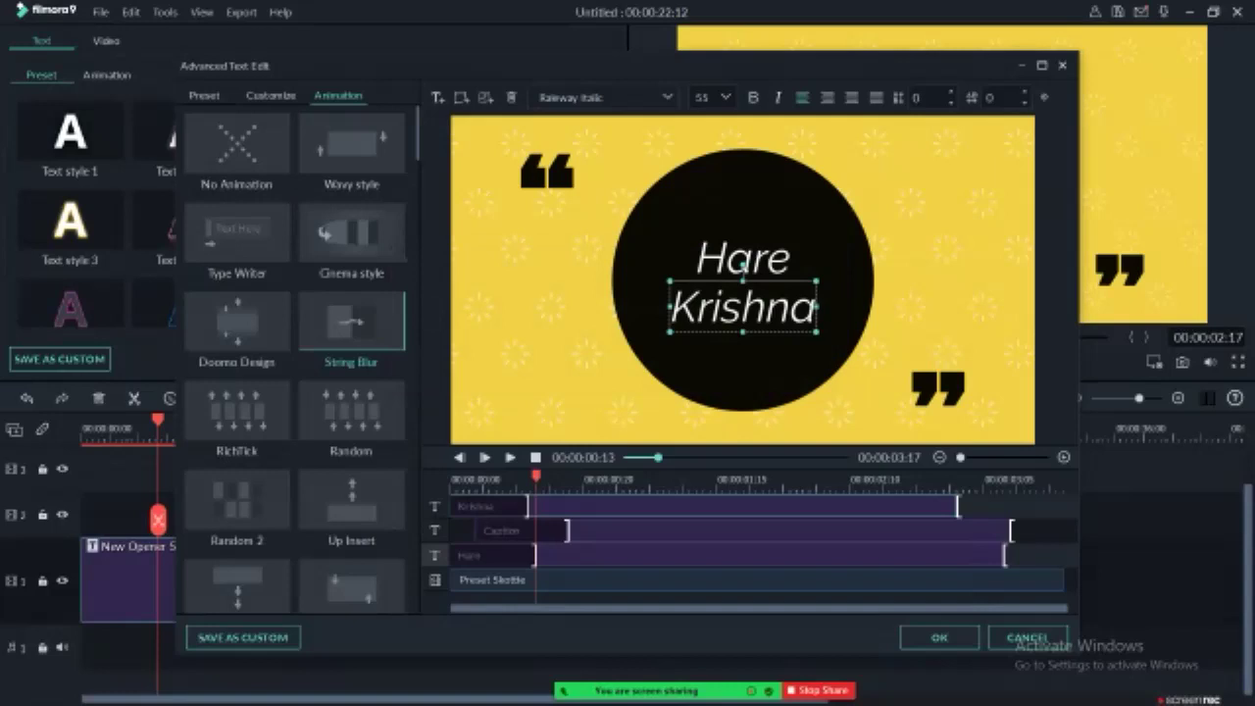
{"action": "key", "text": "Return"}
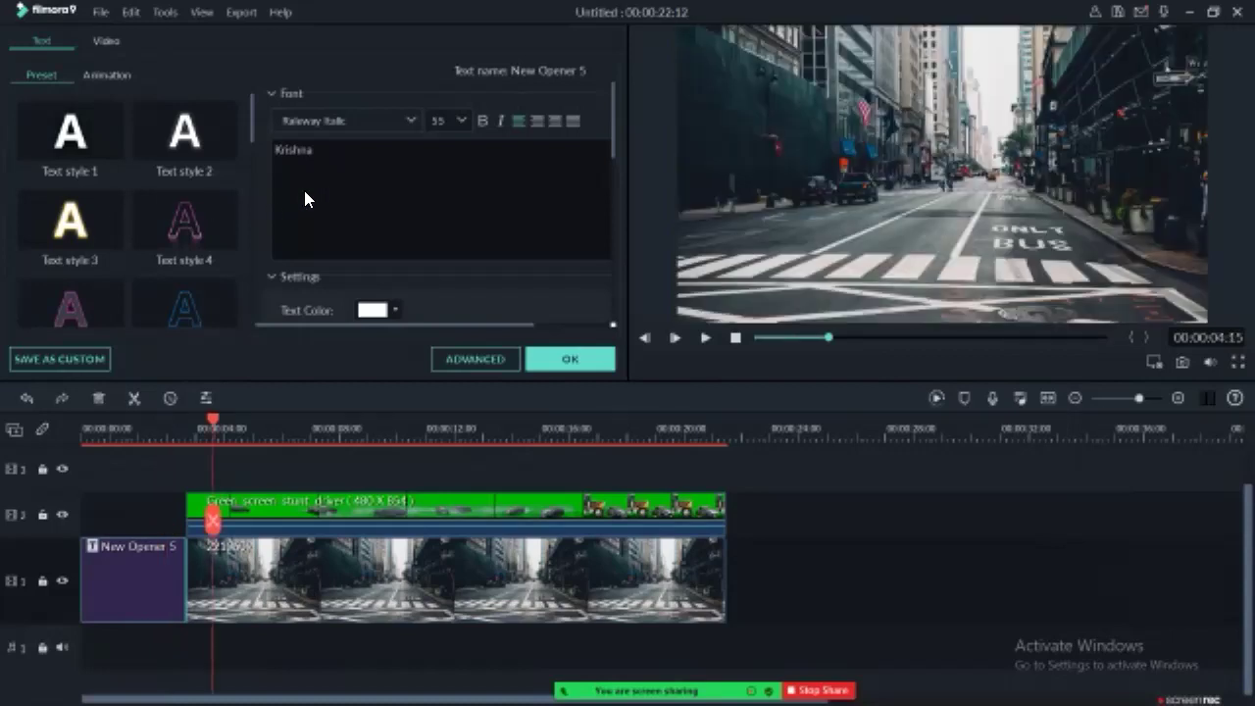
{"action": "key", "text": "Return"}
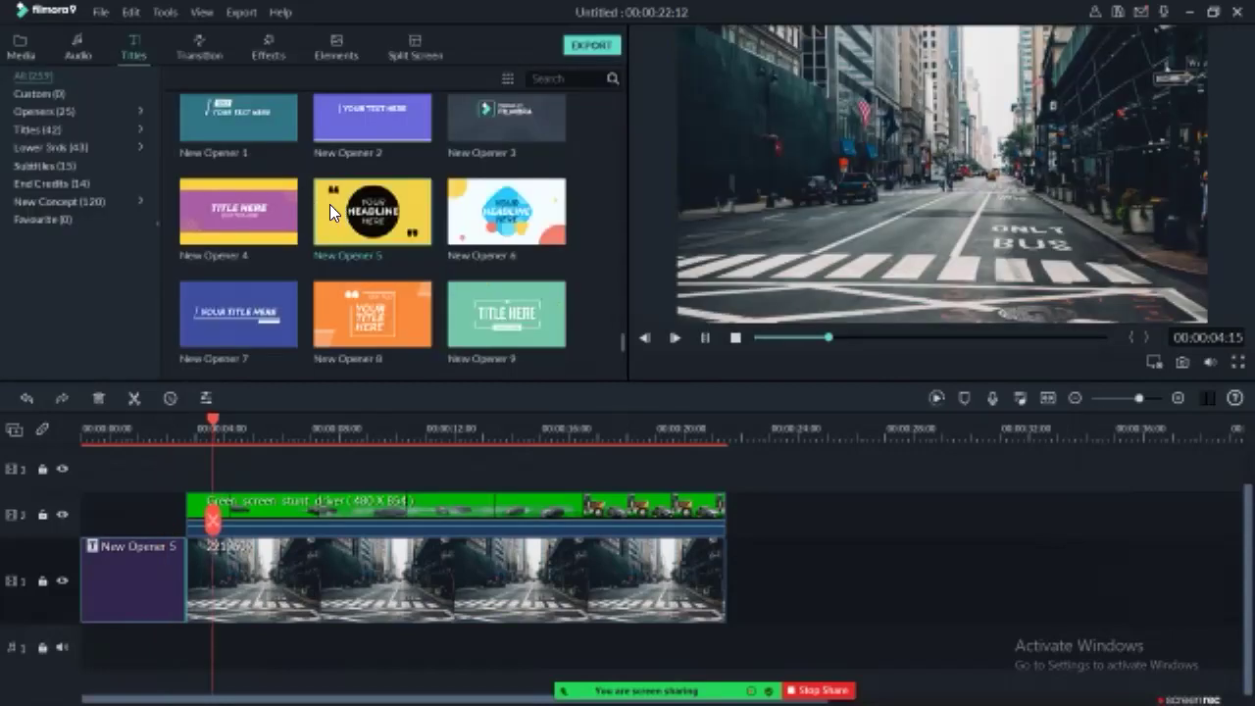
Step: Add the New LowerThirds 12 title above the green screen clip at about 5 seconds 9 frames and play it
{"action": "left_click", "coordinate": [214, 218]}
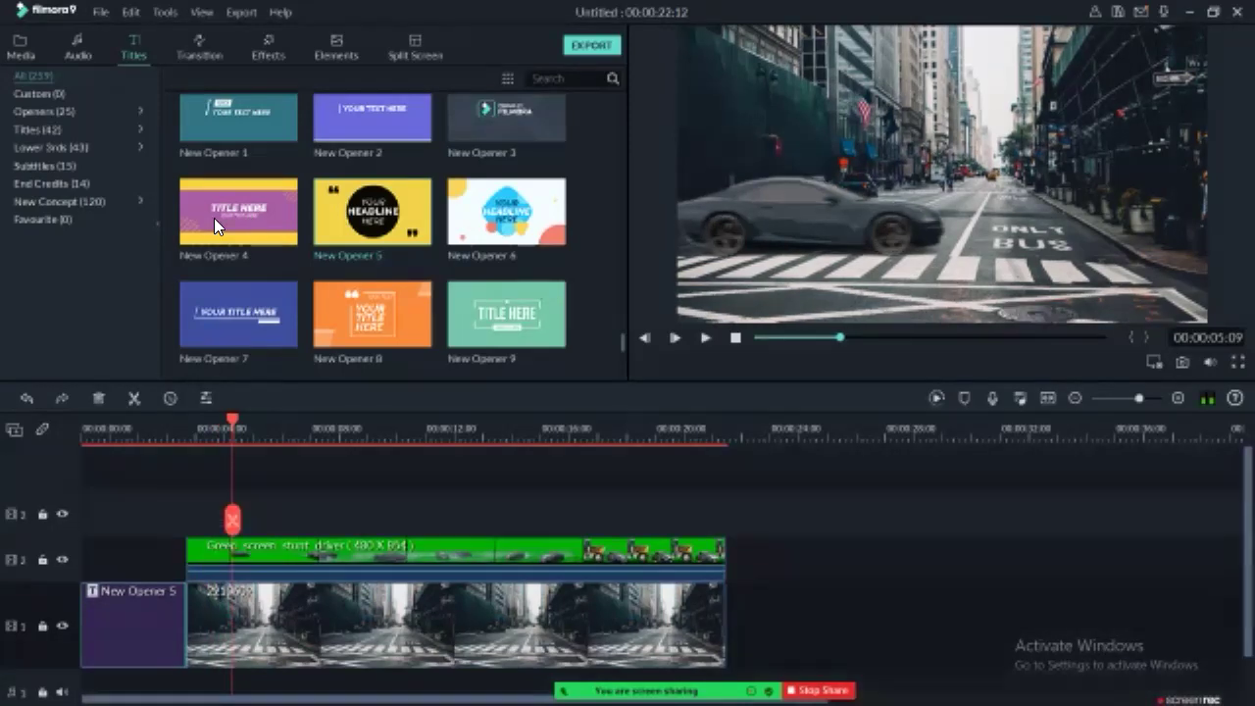
{"action": "scroll", "coordinate": [191, 100], "scroll_direction": "up", "scroll_amount": 15}
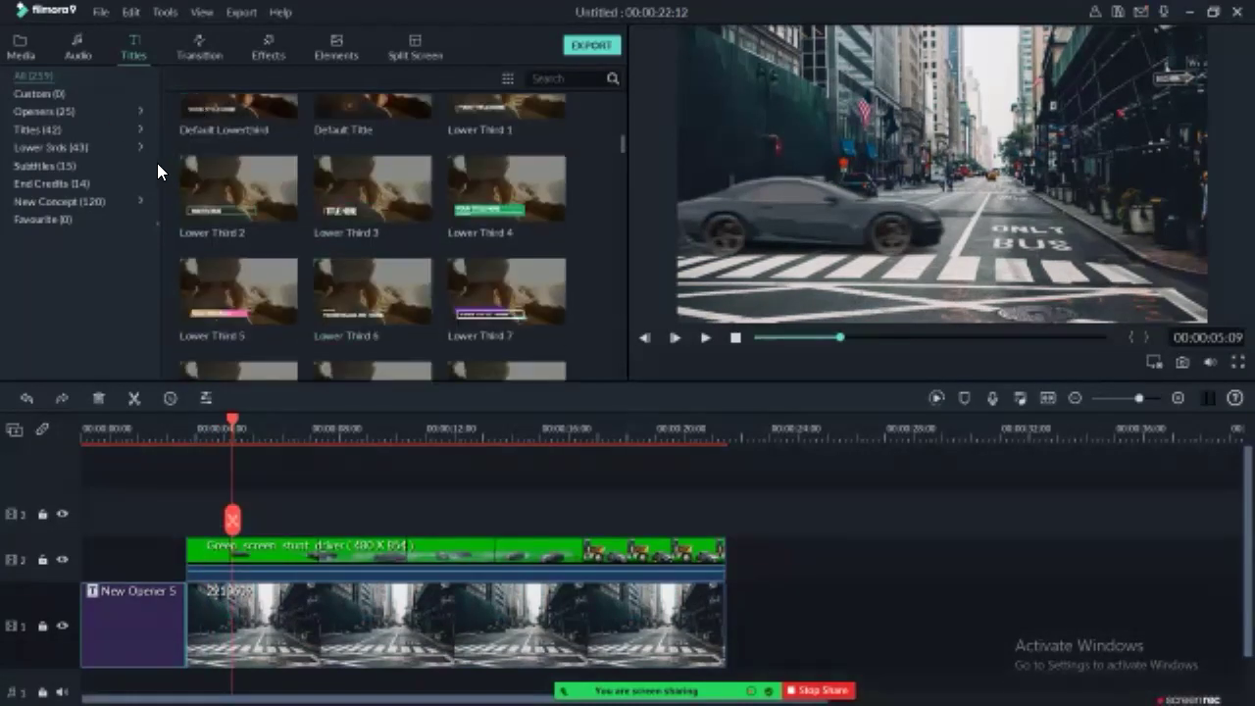
{"action": "scroll", "coordinate": [165, 139], "scroll_direction": "up", "scroll_amount": 5}
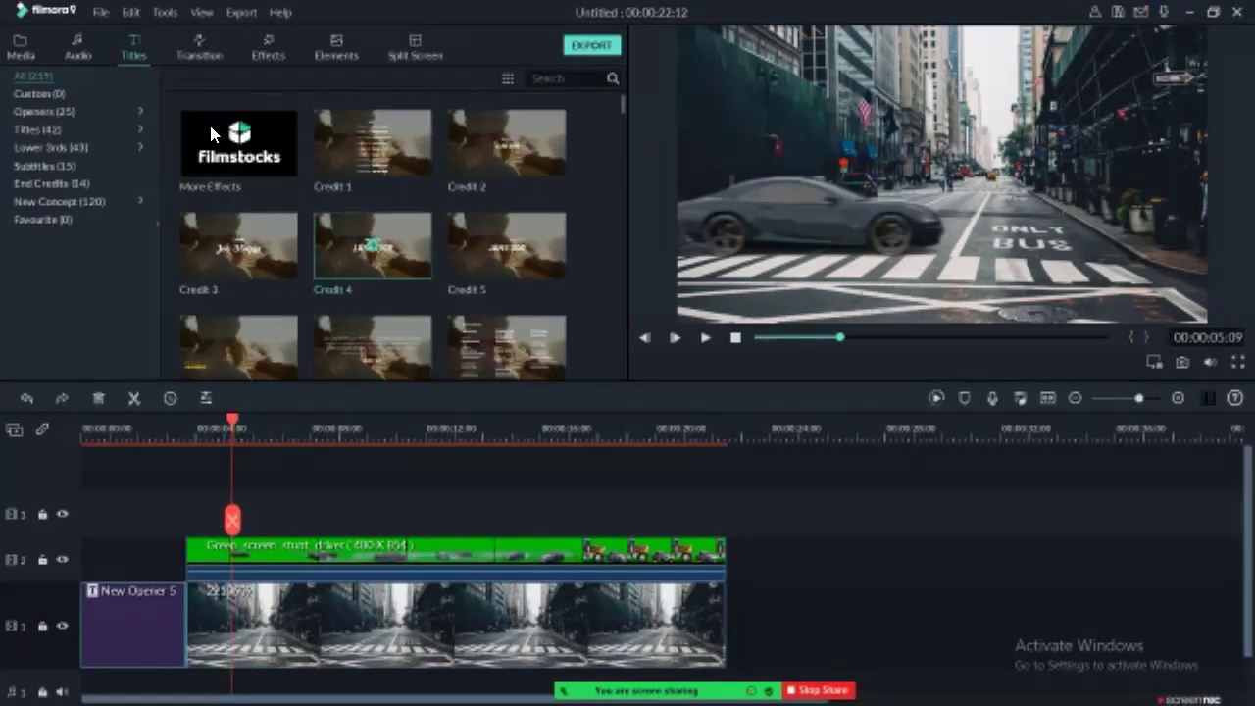
{"action": "scroll", "coordinate": [213, 131], "scroll_direction": "down", "scroll_amount": 5}
{"action": "scroll", "coordinate": [239, 155], "scroll_direction": "down", "scroll_amount": 8}
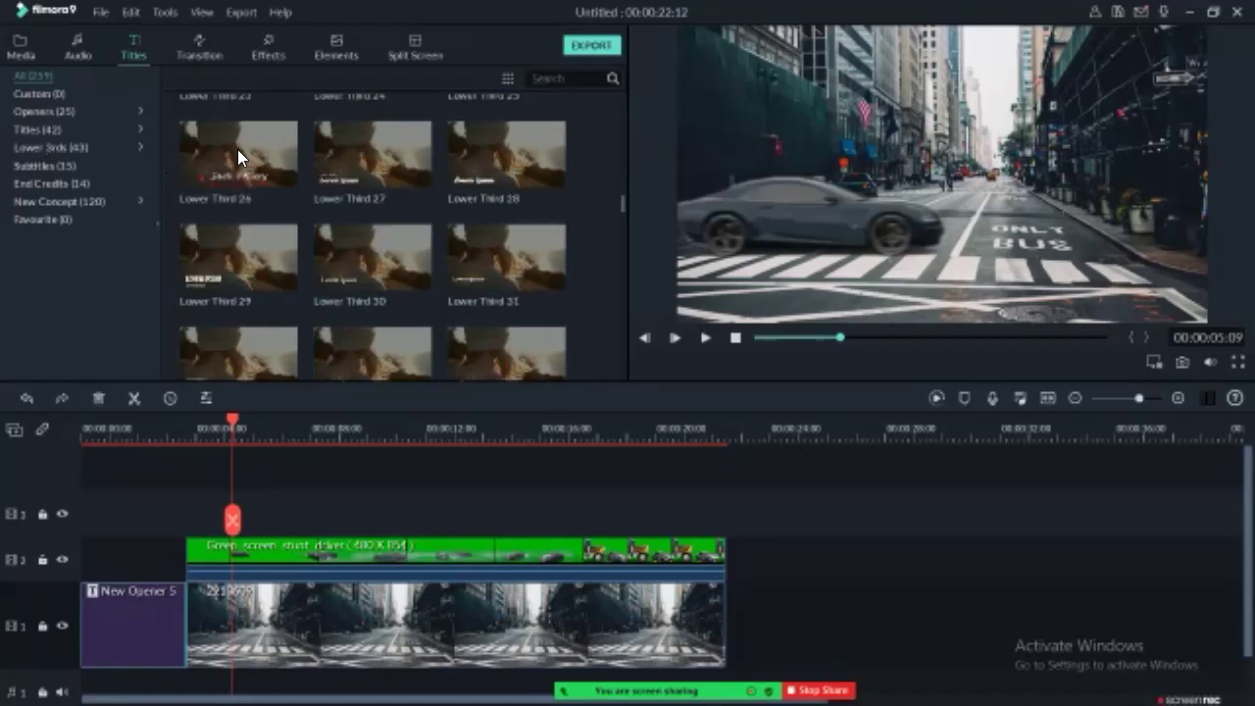
{"action": "scroll", "coordinate": [165, 118], "scroll_direction": "down", "scroll_amount": 5}
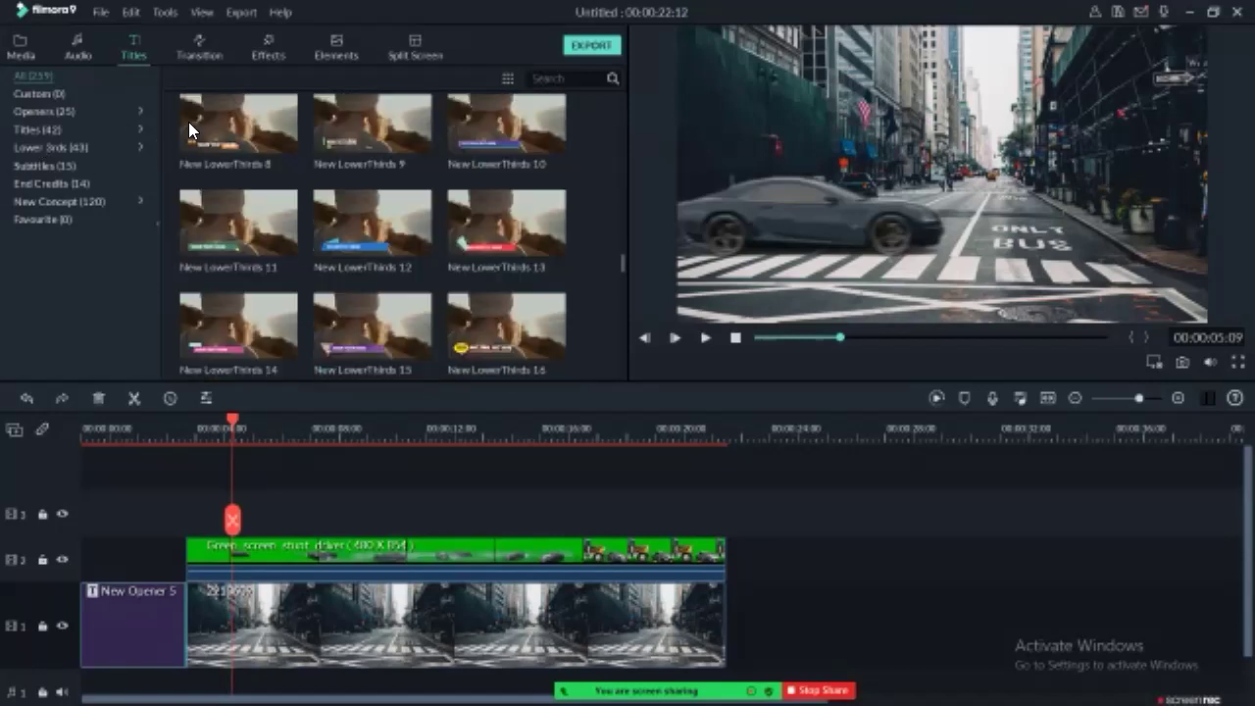
{"action": "left_click_drag", "start_coordinate": [373, 224], "coordinate": [304, 512]}
{"action": "key", "text": "space"}
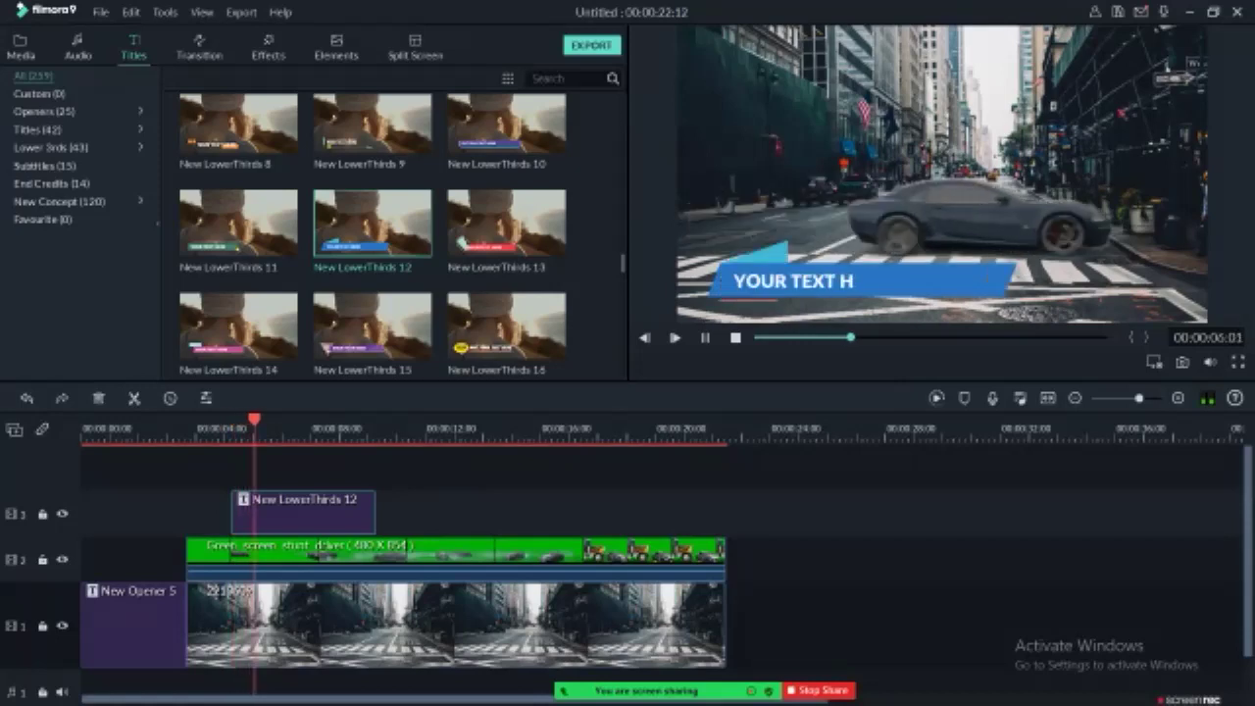
Step: Replace the New LowerThirds 12 text with "Stunt", accept it and play the result from about 4 seconds
{"action": "double_click", "coordinate": [255, 519]}
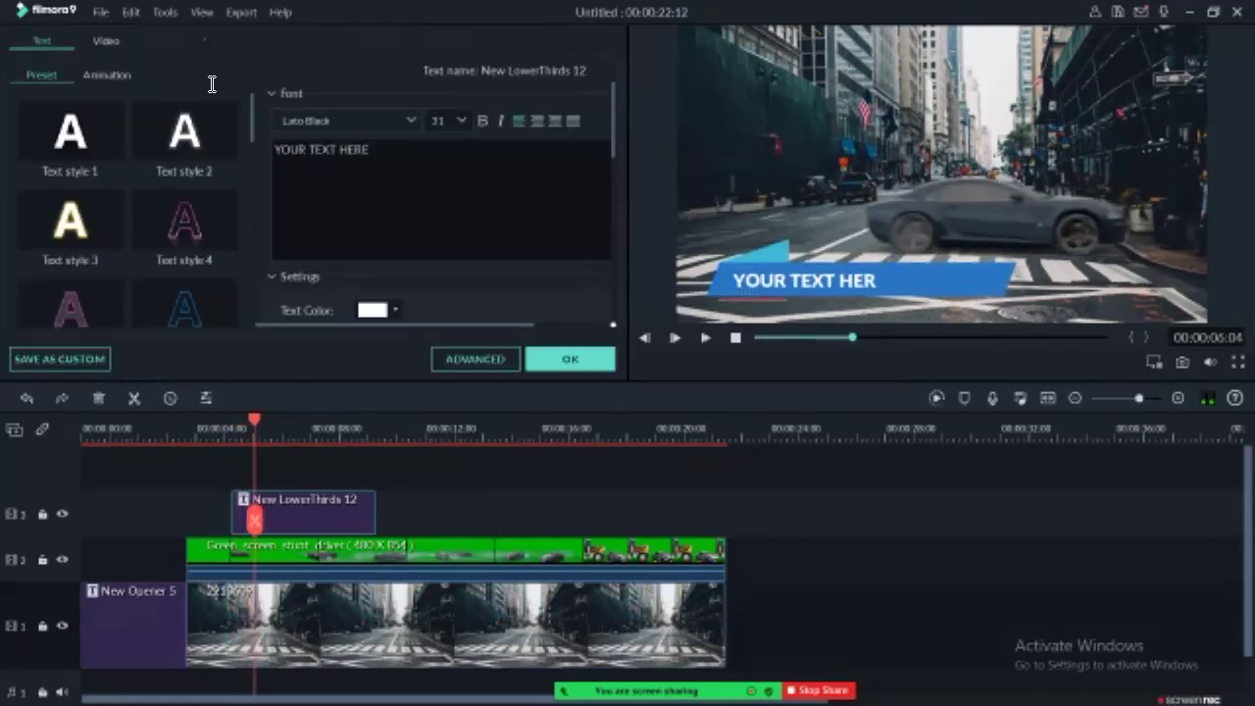
{"action": "left_click_drag", "start_coordinate": [370, 150], "coordinate": [270, 155]}
{"action": "key", "text": "shift+Left"}
{"action": "key", "text": "shift+Left"}
{"action": "key", "text": "shift+Left"}
{"action": "key", "text": "shift+Left"}
{"action": "key", "text": "shift+Left"}
{"action": "key", "text": "shift+Left"}
{"action": "key", "text": "shift+Left"}
{"action": "key", "text": "shift+Left"}
{"action": "key", "text": "shift+Left"}
{"action": "key", "text": "shift+Left"}
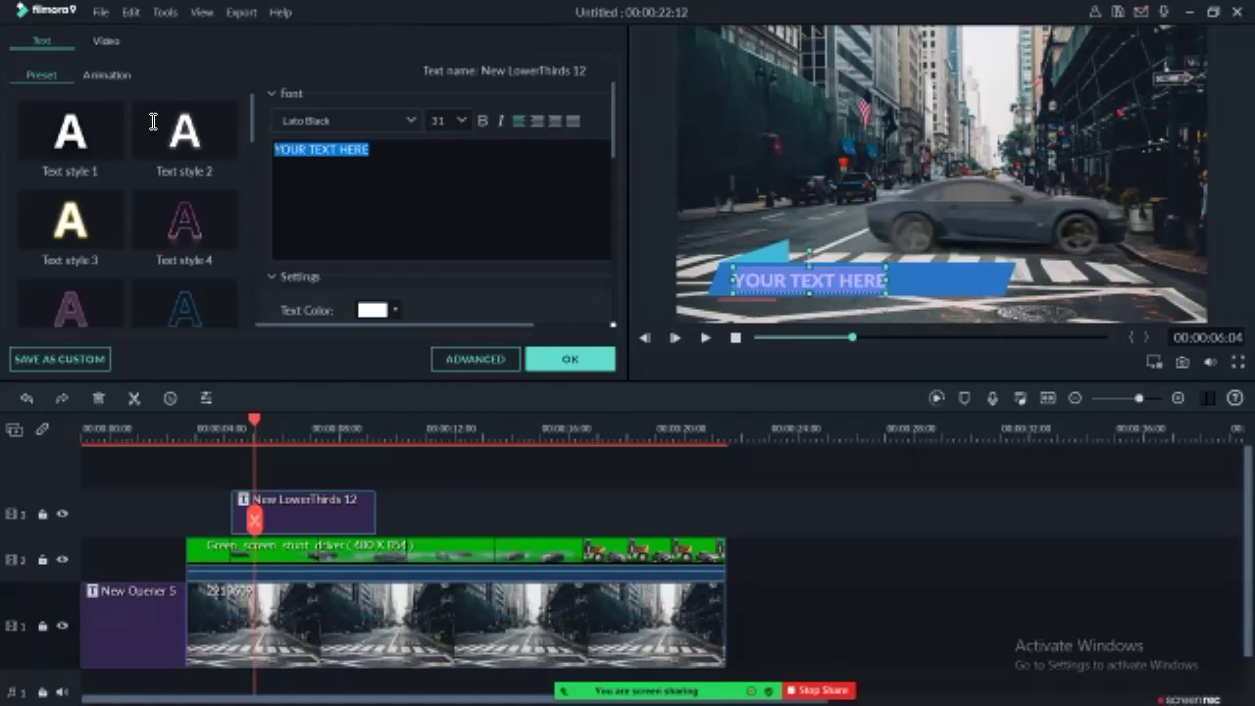
{"action": "type", "text": "Stunt"}
{"action": "left_click", "coordinate": [555, 356]}
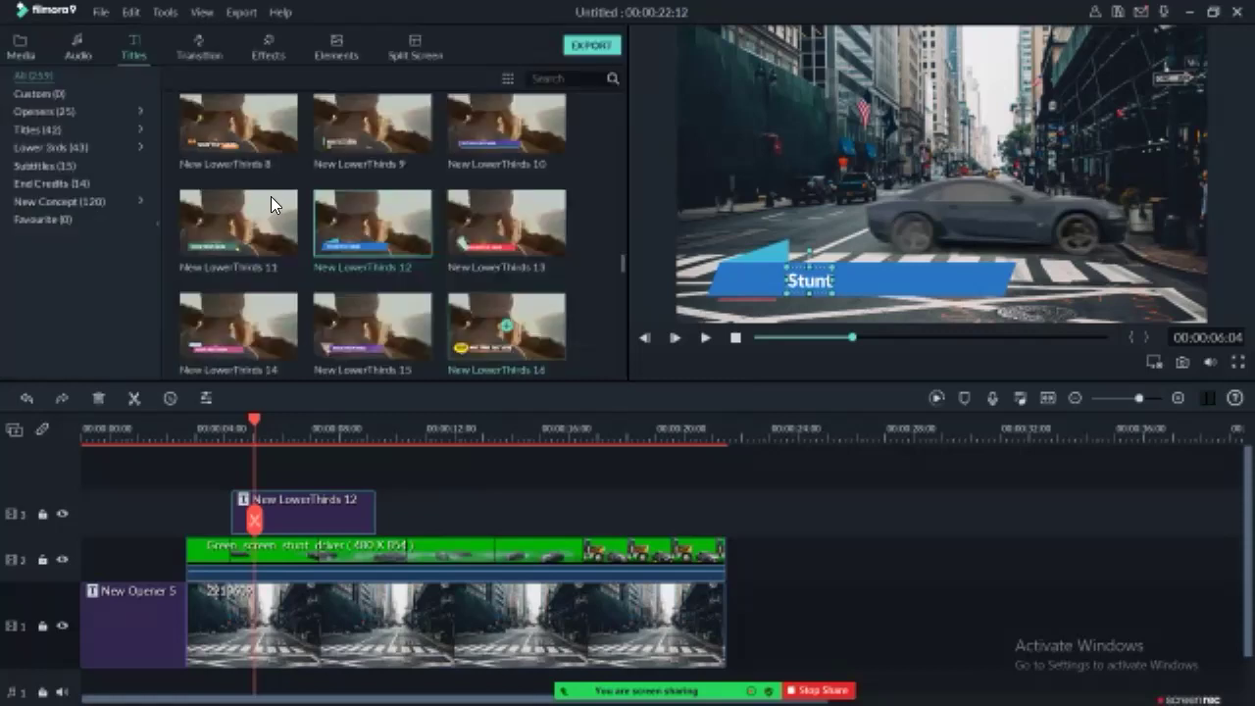
{"action": "left_click", "coordinate": [222, 429]}
{"action": "key", "text": "space"}
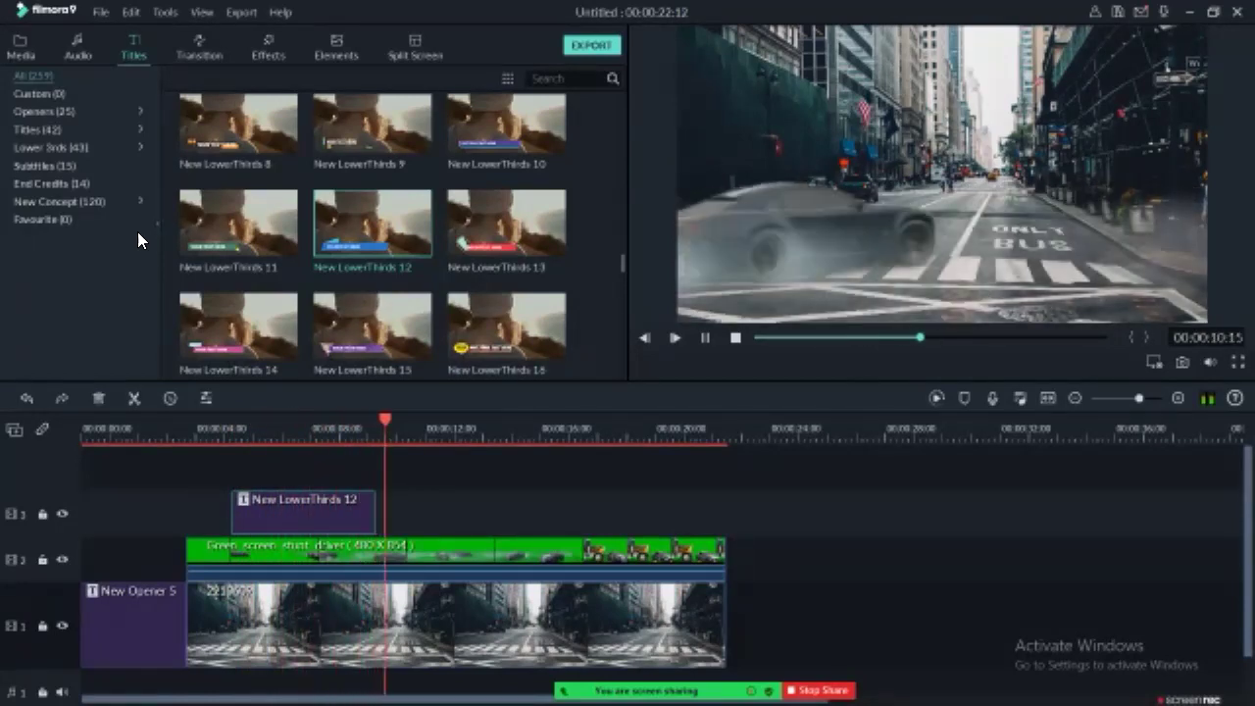
Step: Add the snapshot15 image to the third video track at about 12 seconds 12 frames and shrink it over the street
{"action": "key", "text": "space"}
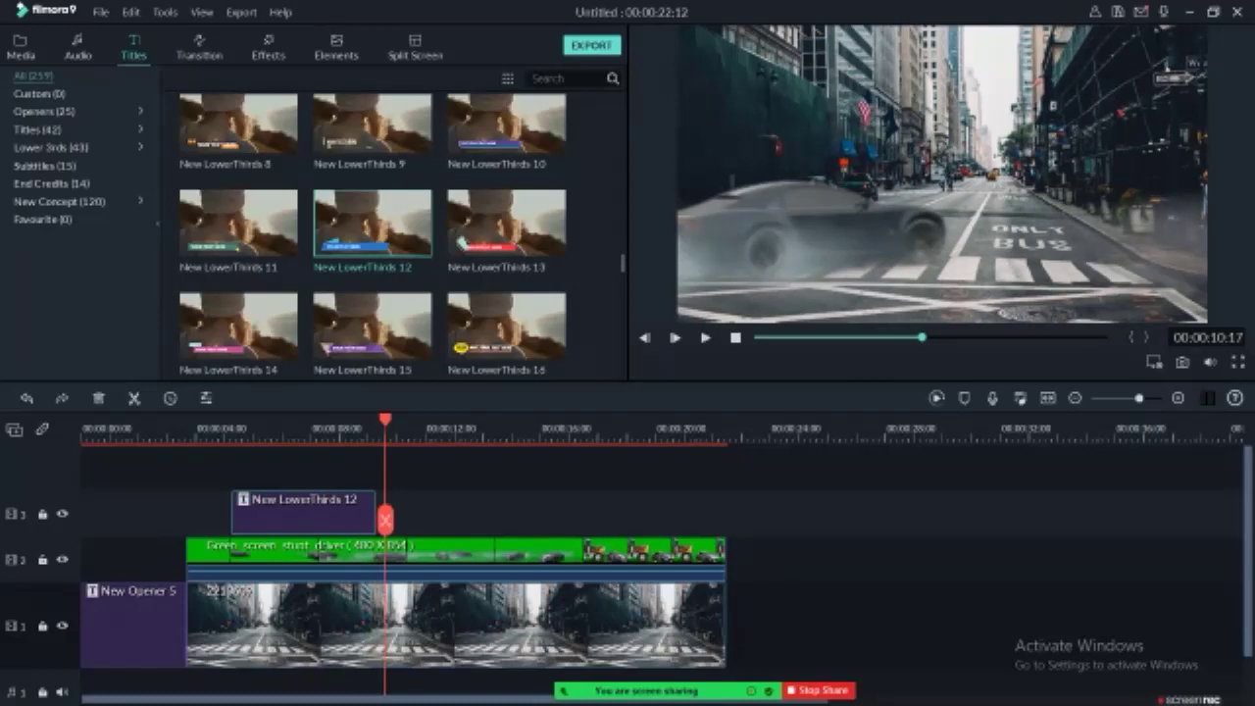
{"action": "left_click", "coordinate": [20, 47]}
{"action": "left_click_drag", "start_coordinate": [353, 163], "coordinate": [455, 512]}
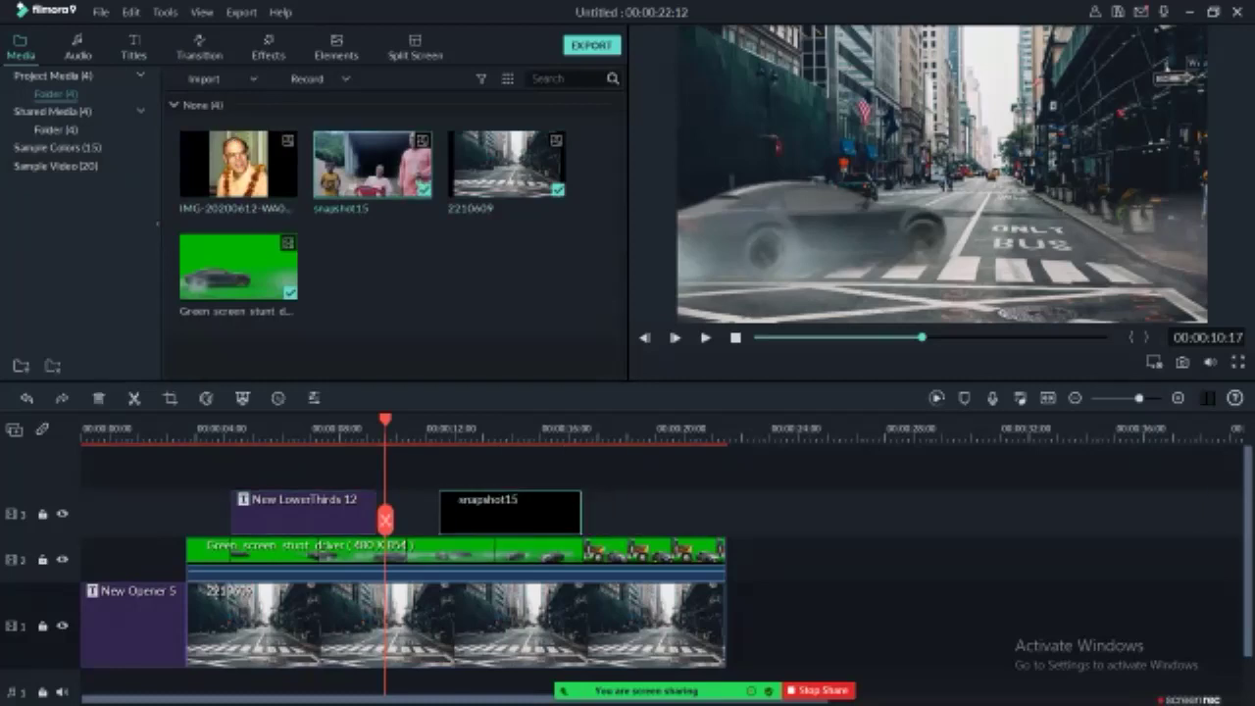
{"action": "key", "text": "space"}
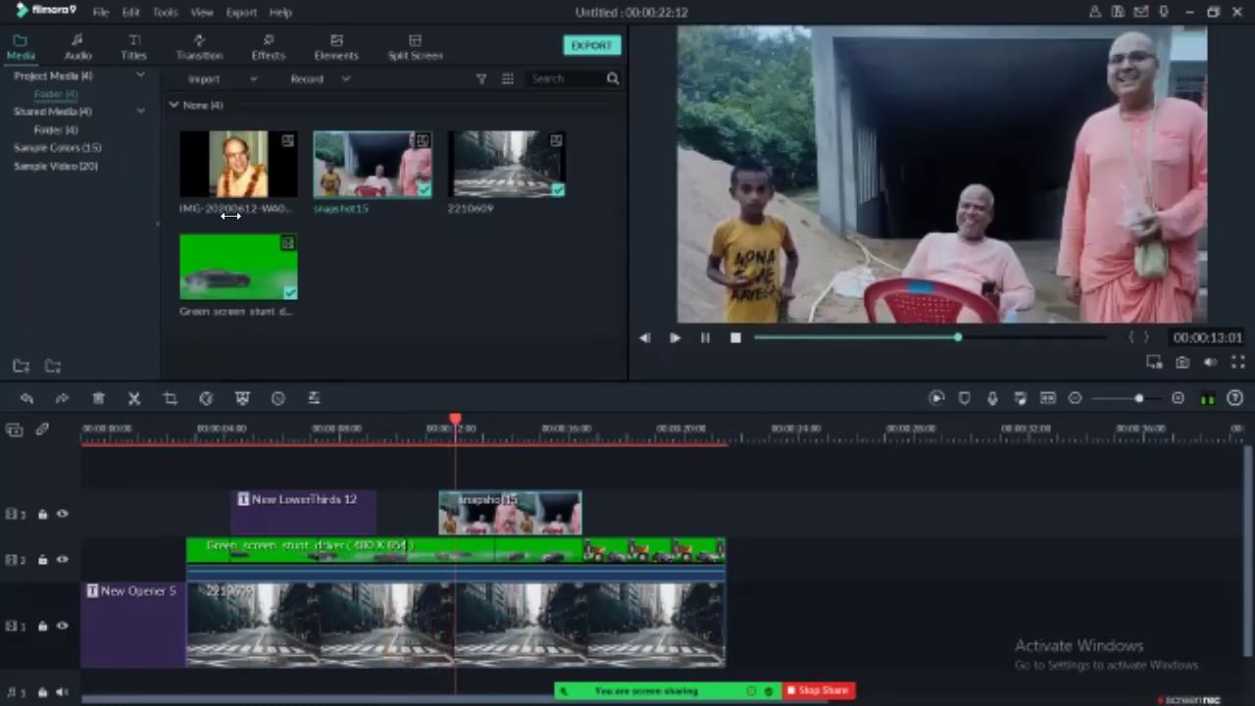
{"action": "key", "text": "space"}
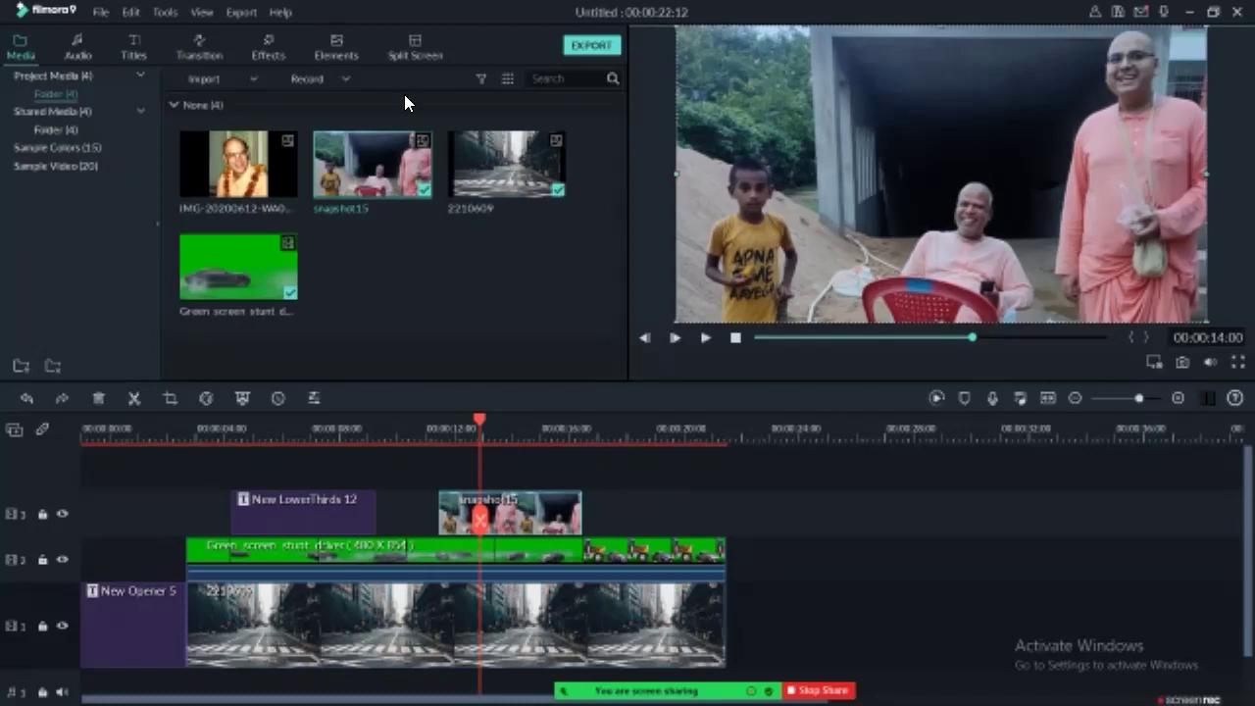
{"action": "left_click_drag", "start_coordinate": [677, 323], "coordinate": [915, 189]}
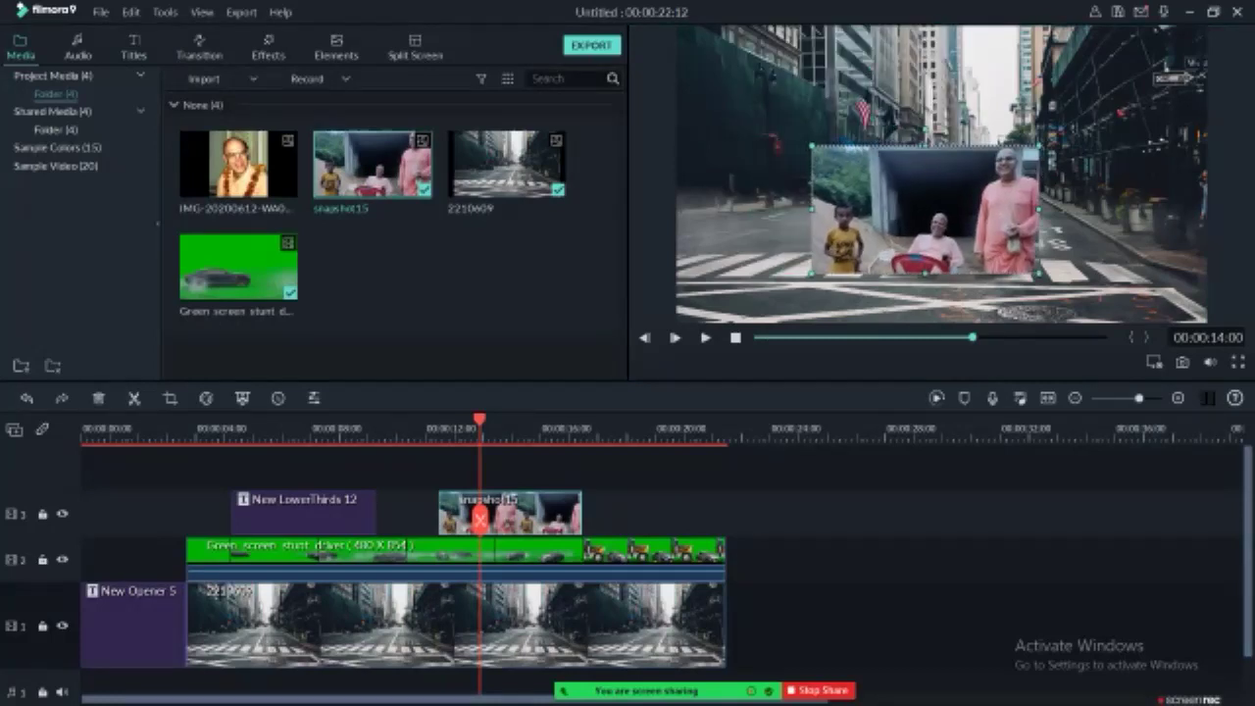
Step: Play the appearance of the snapshot15 image several times from just before its clip begins
{"action": "left_click", "coordinate": [430, 427]}
{"action": "key", "text": "space"}
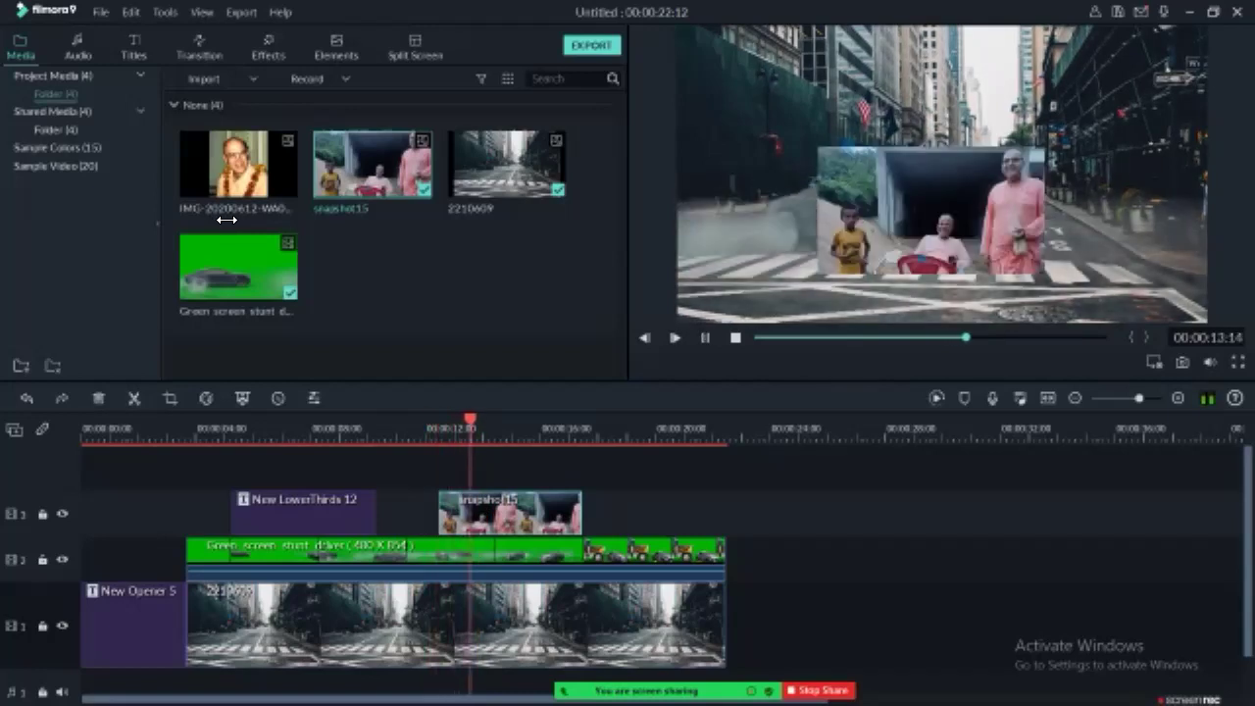
{"action": "key", "text": "space"}
{"action": "left_click", "coordinate": [437, 429]}
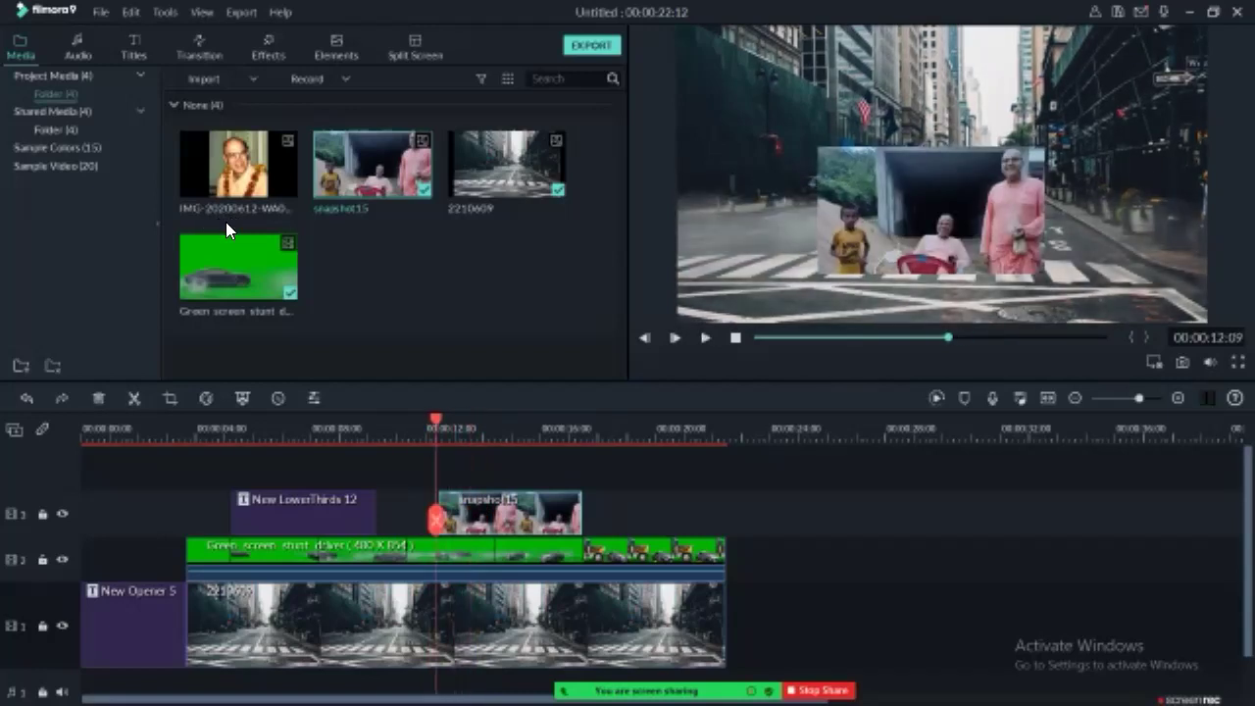
{"action": "key", "text": "space"}
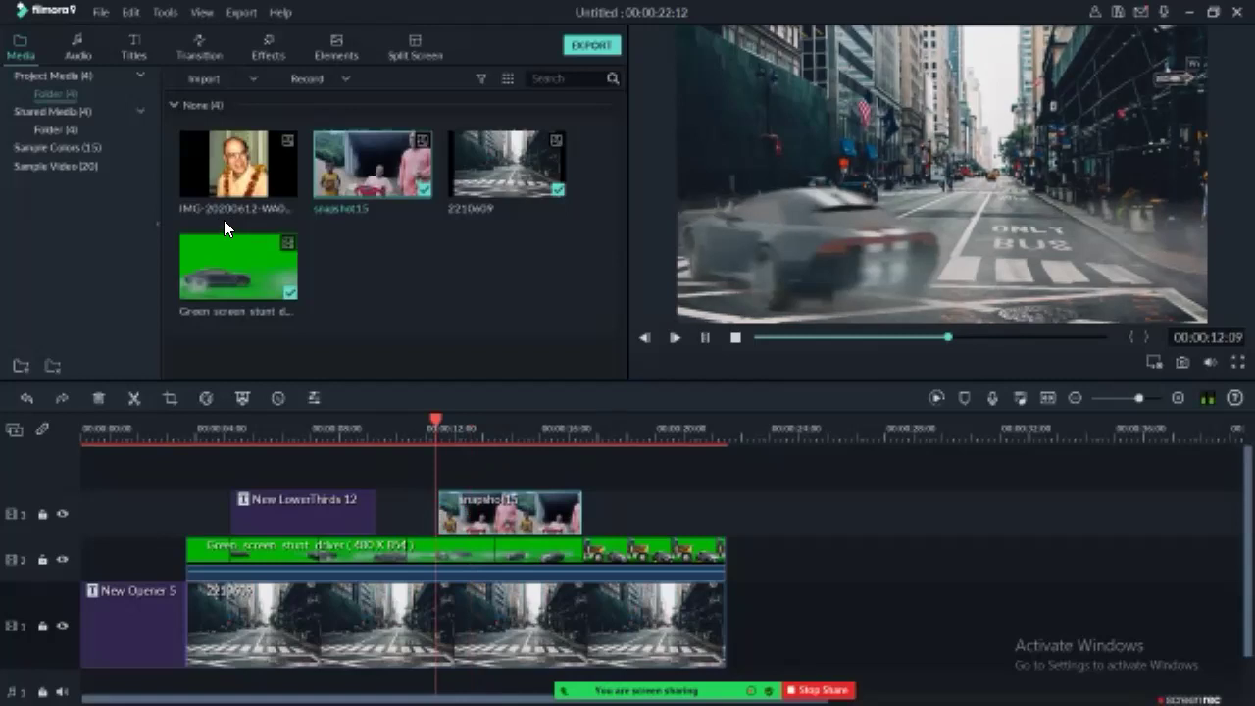
{"action": "key", "text": "space"}
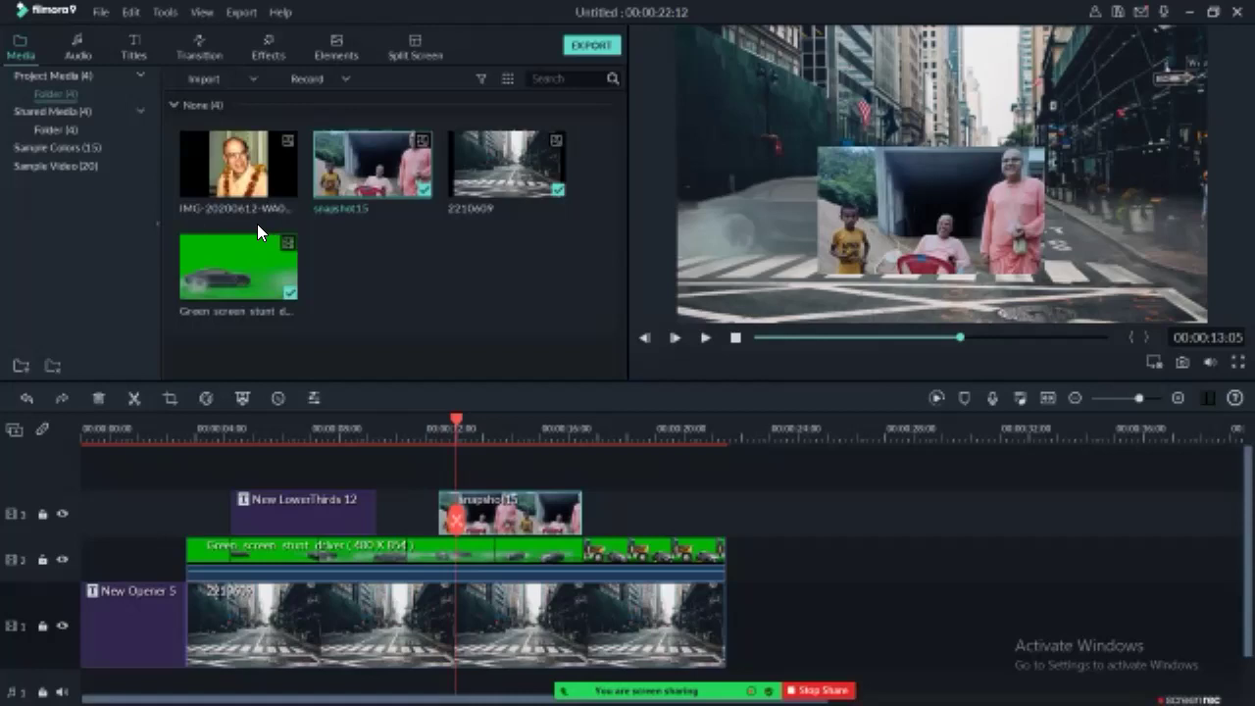
{"action": "key", "text": "Left"}
{"action": "key", "text": "Left"}
{"action": "key", "text": "Left"}
{"action": "key", "text": "Left"}
{"action": "key", "text": "Left"}
{"action": "key", "text": "Left"}
{"action": "key", "text": "Left"}
{"action": "key", "text": "Left"}
{"action": "key", "text": "Left"}
{"action": "key", "text": "Left"}
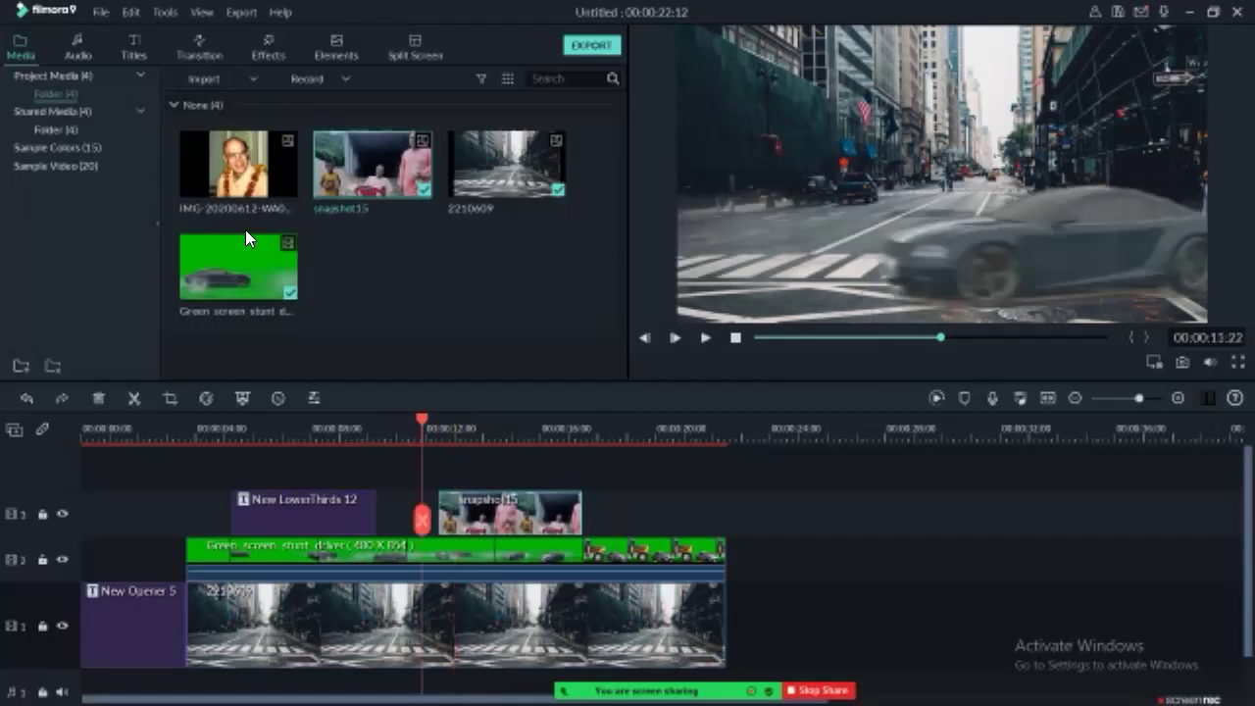
{"action": "key", "text": "space"}
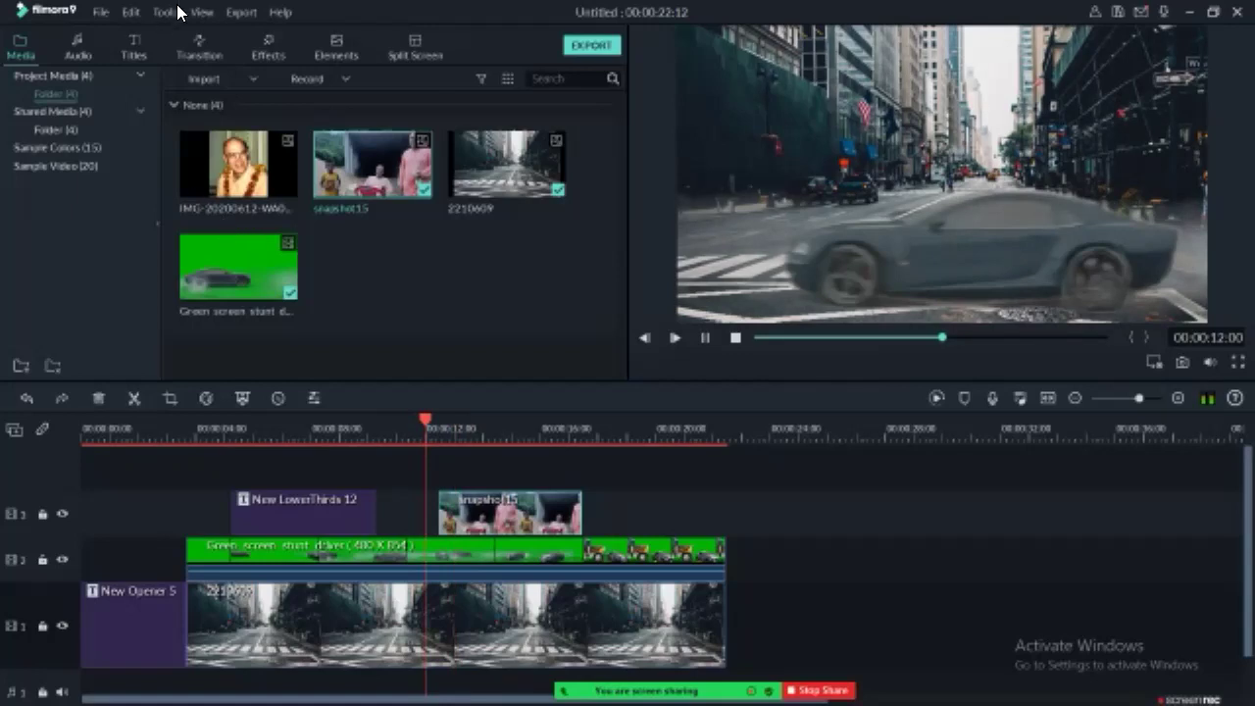
{"action": "key", "text": "space"}
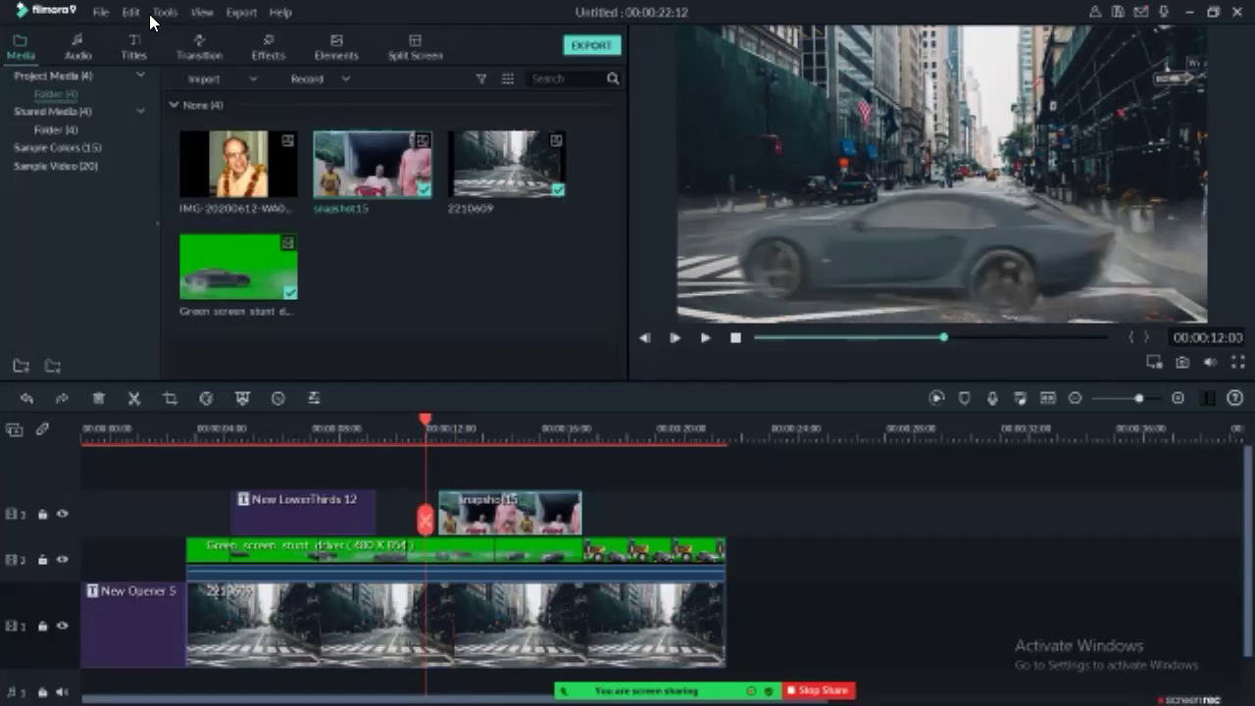
Step: Apply the Evaporate 2 transition to the start of the snapshot15 clip and play it
{"action": "key", "text": "alt+4"}
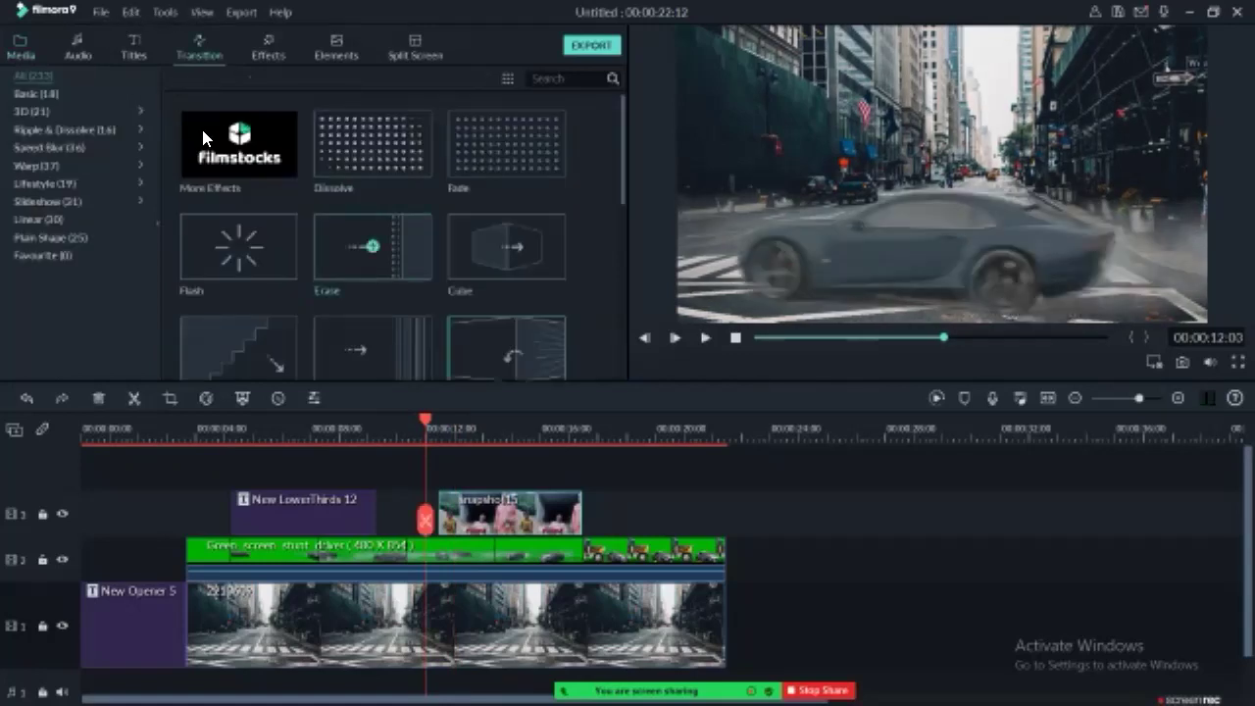
{"action": "scroll", "coordinate": [221, 133], "scroll_direction": "down", "scroll_amount": 5}
{"action": "scroll", "coordinate": [214, 112], "scroll_direction": "up", "scroll_amount": 4}
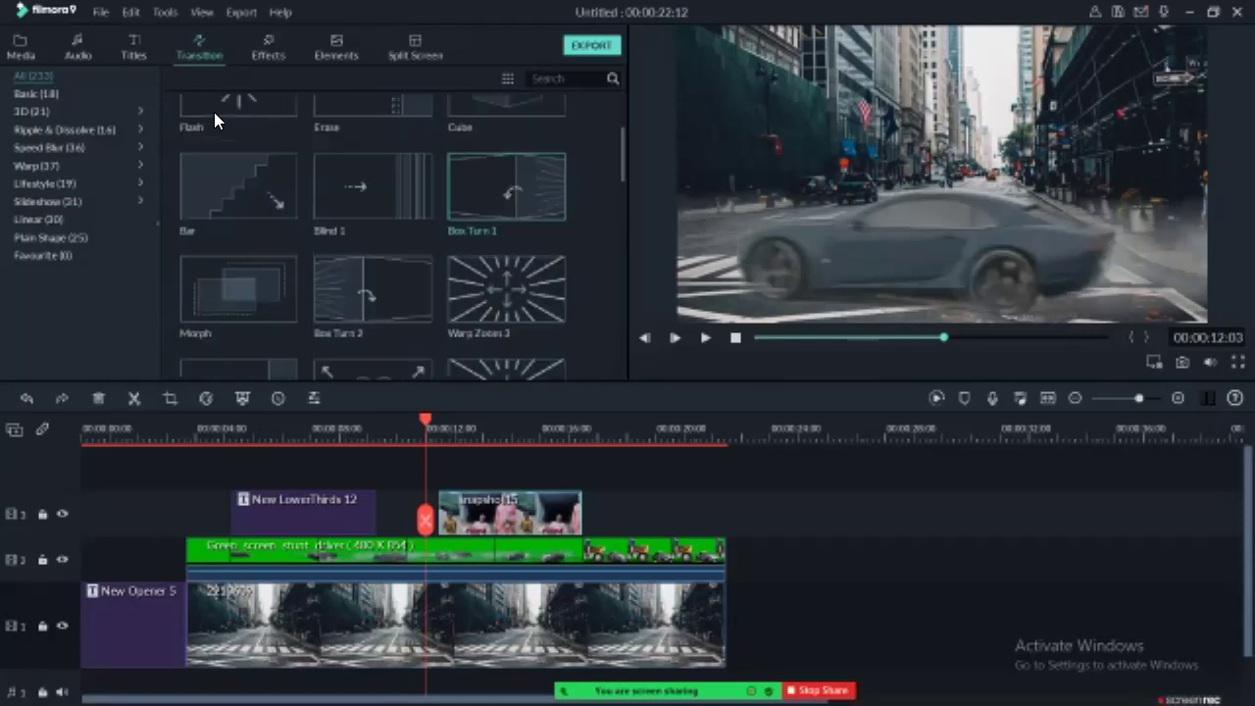
{"action": "scroll", "coordinate": [214, 112], "scroll_direction": "down", "scroll_amount": 4}
{"action": "left_click_drag", "start_coordinate": [373, 202], "coordinate": [468, 514]}
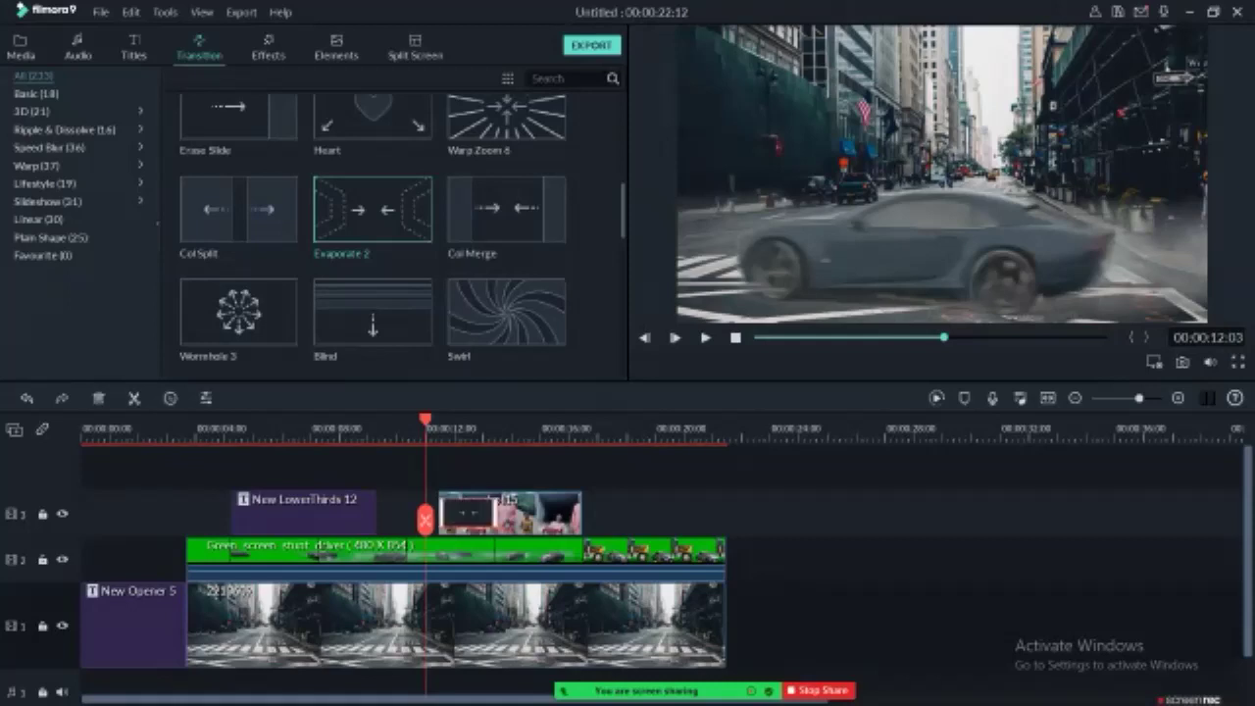
{"action": "key", "text": "space"}
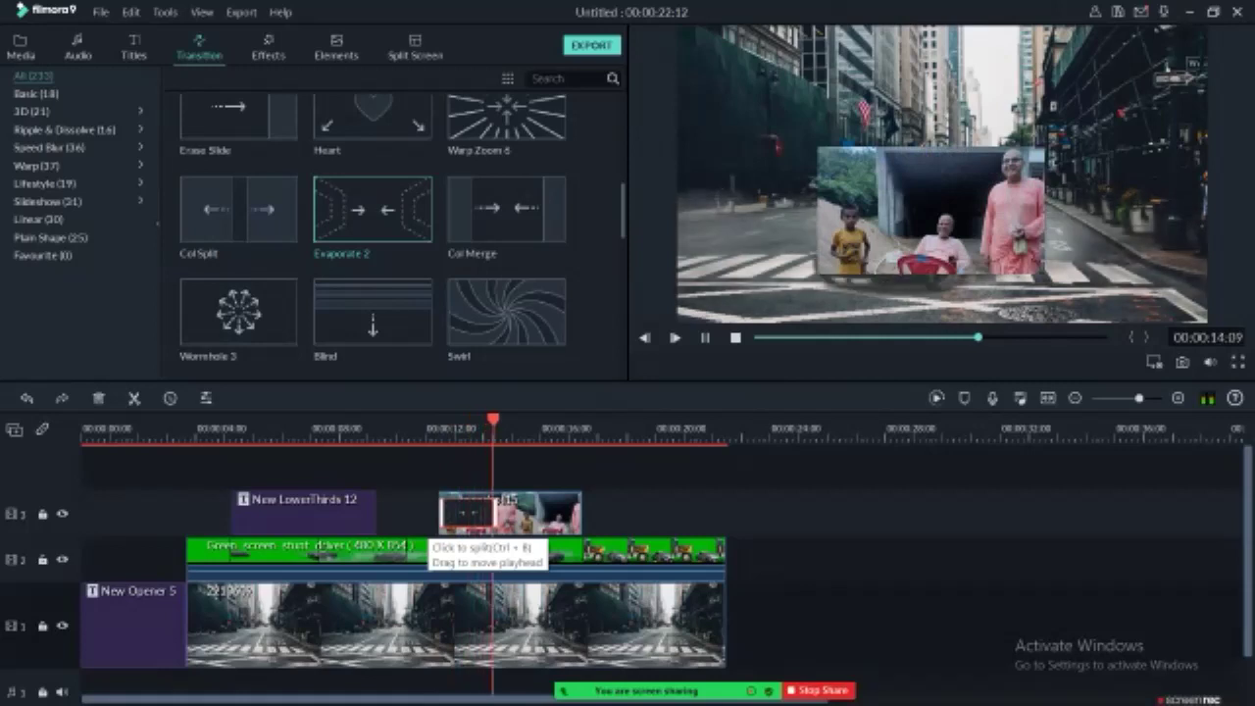
{"action": "key", "text": "space"}
{"action": "key", "text": "space"}
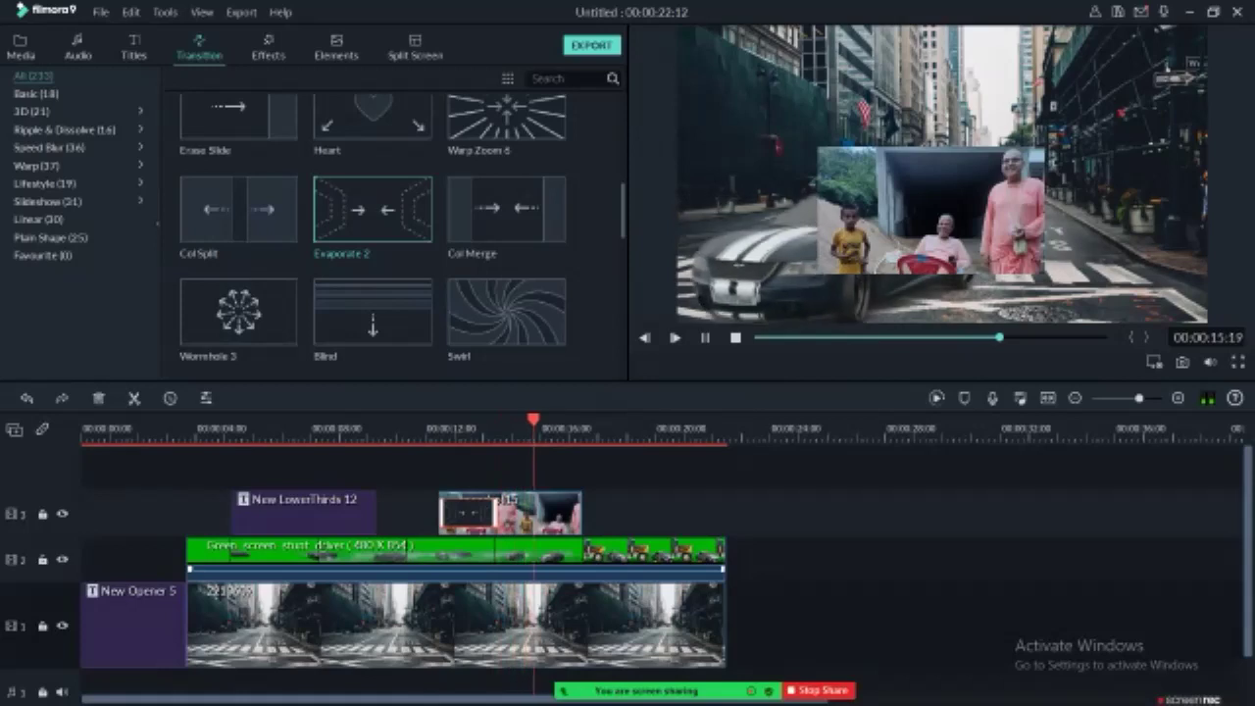
{"action": "key", "text": "space"}
{"action": "scroll", "coordinate": [251, 135], "scroll_direction": "down", "scroll_amount": 5}
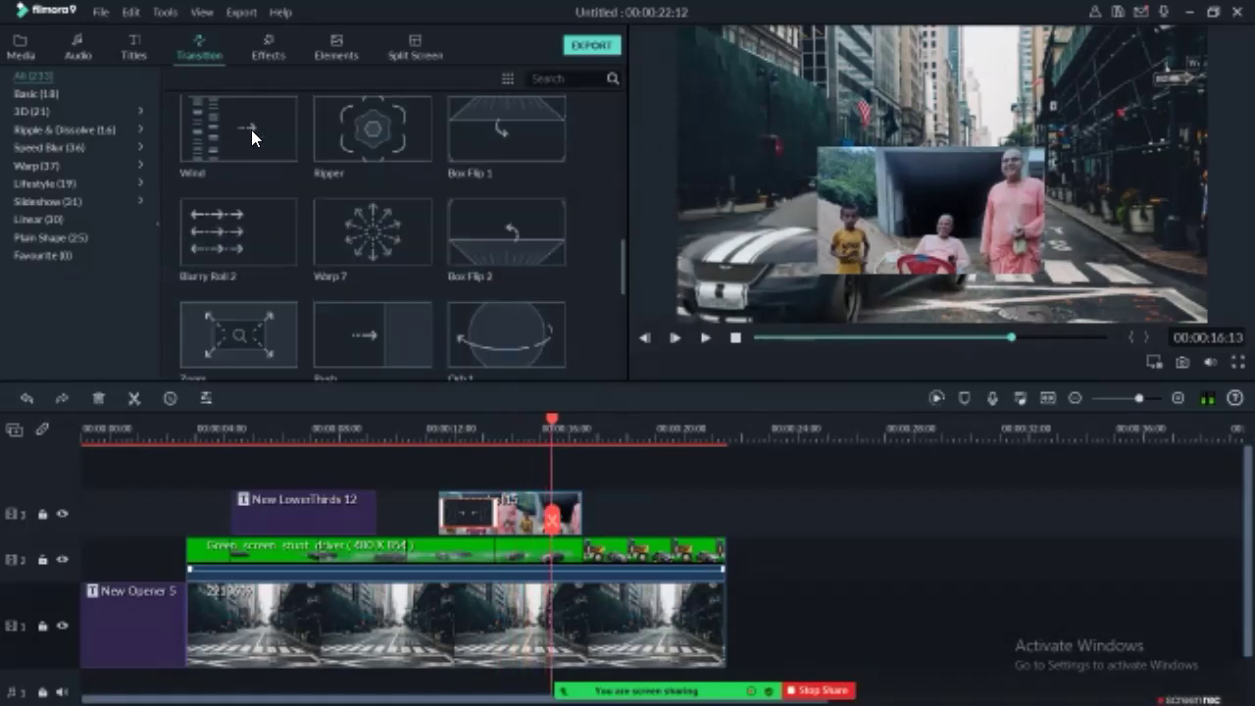
{"action": "scroll", "coordinate": [251, 129], "scroll_direction": "down", "scroll_amount": 10}
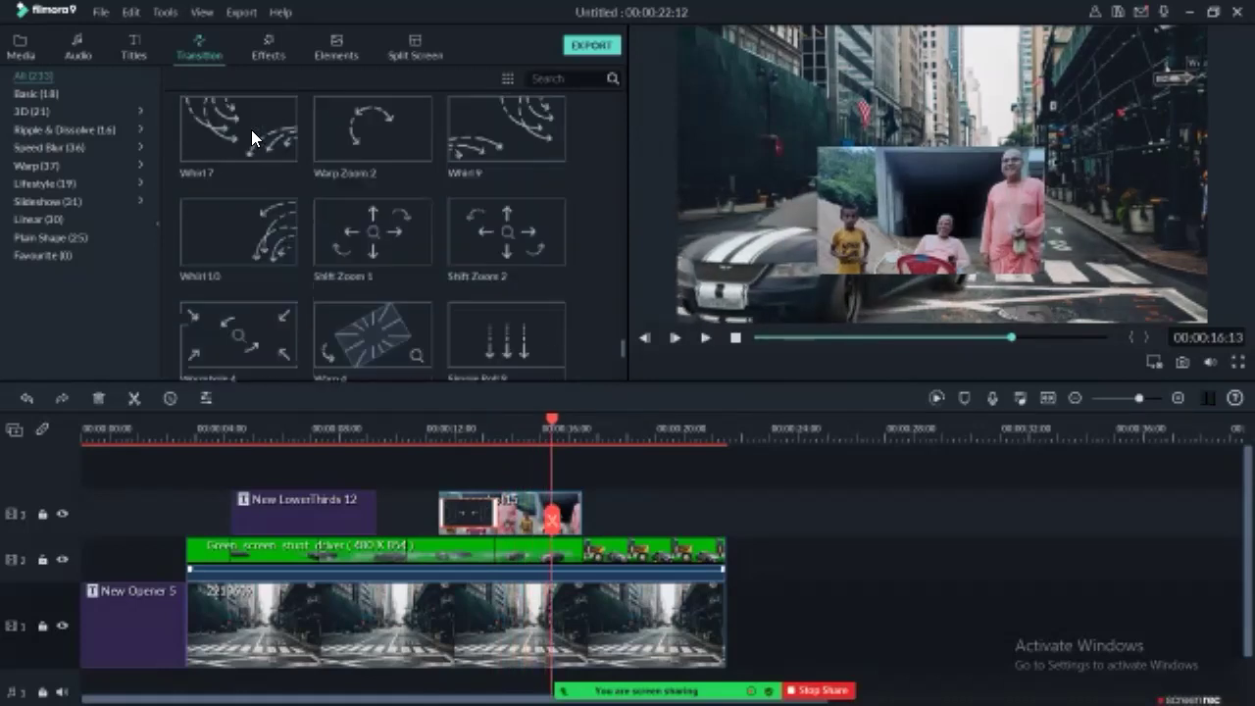
Step: Add the IMG-20200612 portrait image directly after the snapshot15 clip on the third video track
{"action": "left_click", "coordinate": [20, 45]}
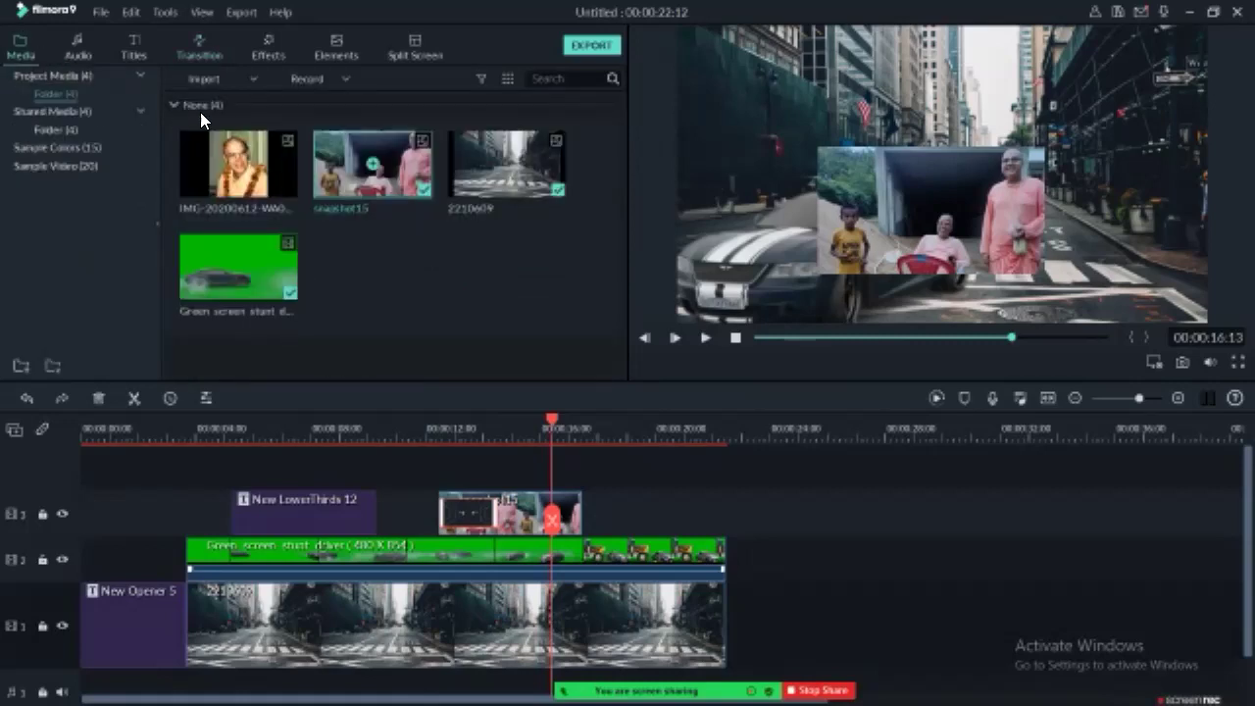
{"action": "left_click_drag", "start_coordinate": [238, 164], "coordinate": [589, 512]}
{"action": "right_click", "coordinate": [603, 510]}
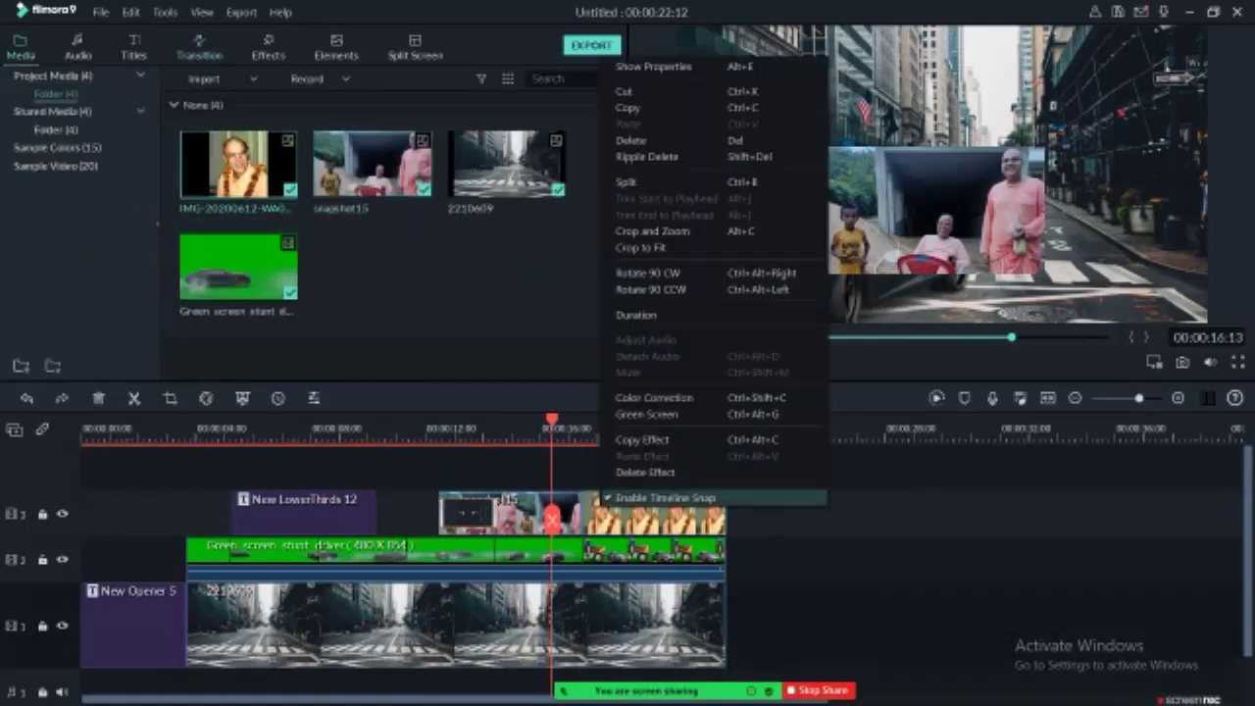
{"action": "left_click", "coordinate": [334, 124]}
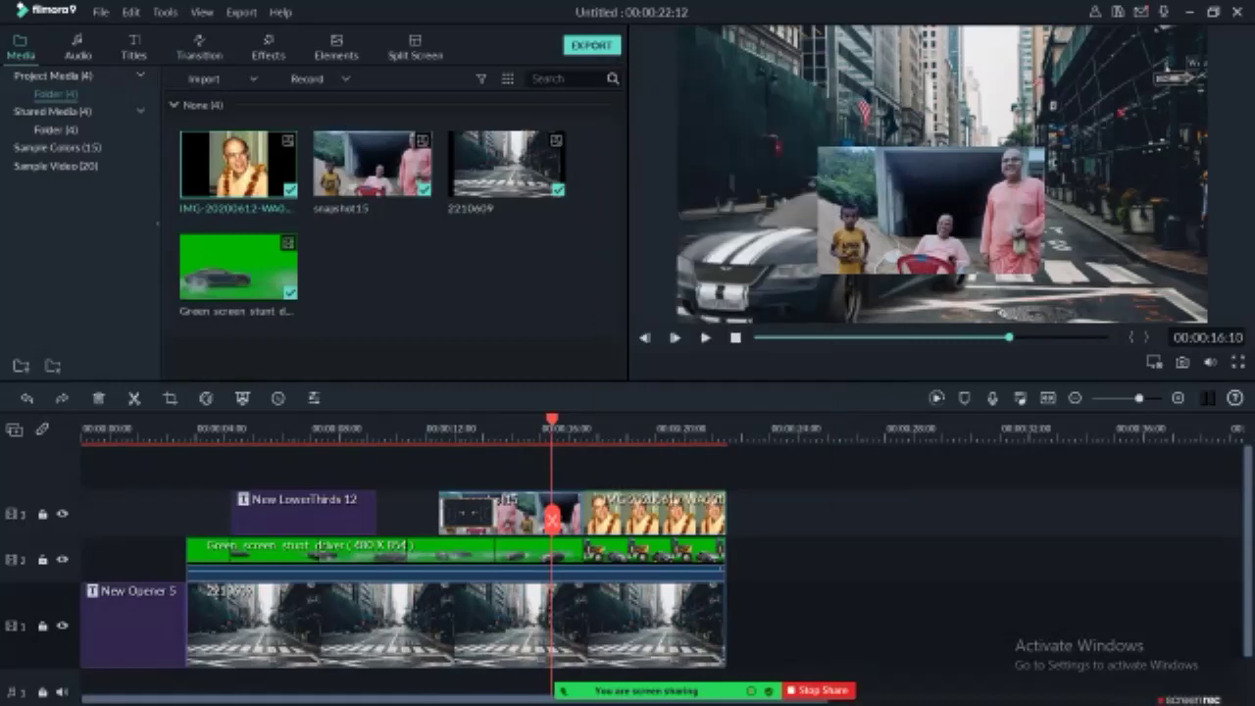
Step: Scale the portrait image to 35.80%, place it near the frame's centre at X -16.2, Y -13.7, and accept
{"action": "double_click", "coordinate": [635, 515]}
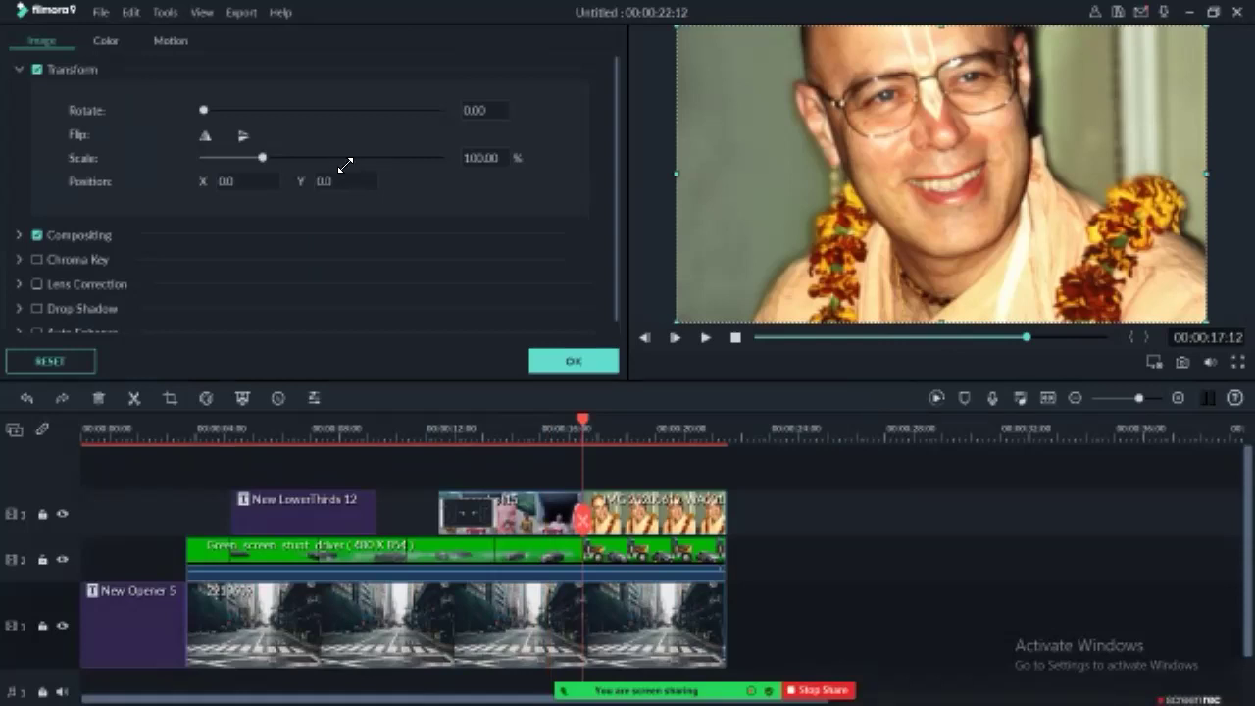
{"action": "left_click_drag", "start_coordinate": [676, 322], "coordinate": [1016, 130]}
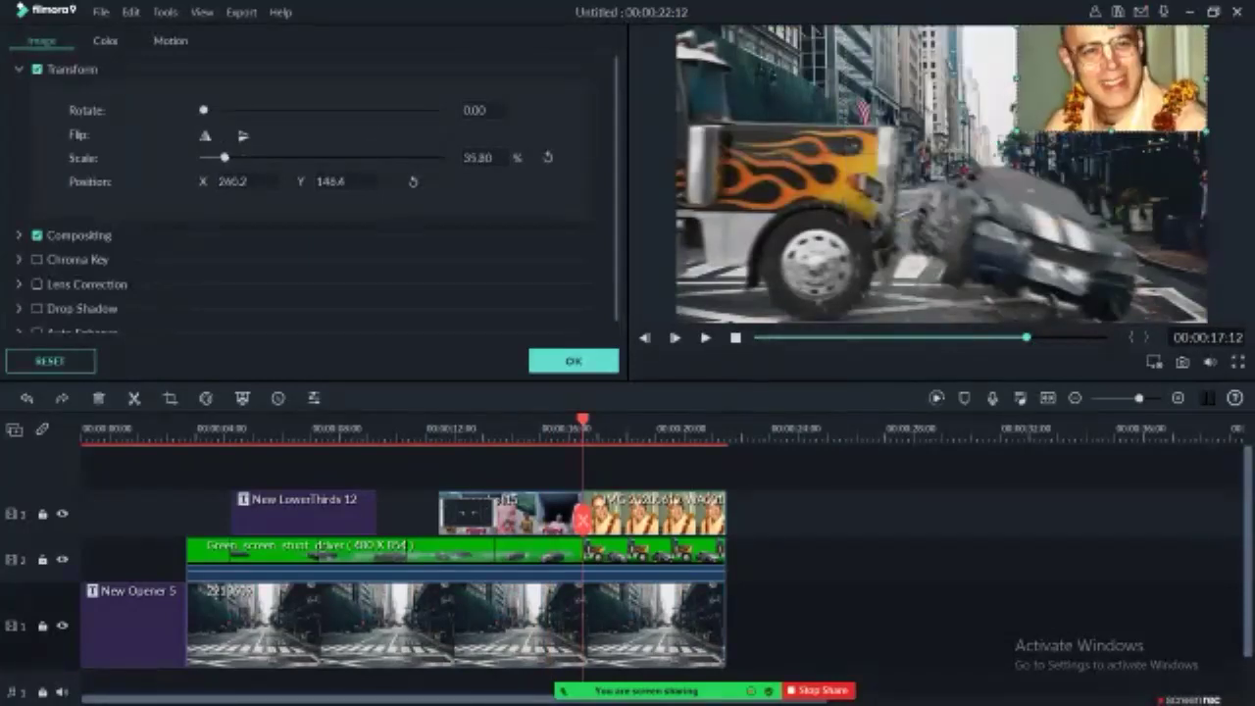
{"action": "left_click_drag", "start_coordinate": [1112, 78], "coordinate": [931, 182]}
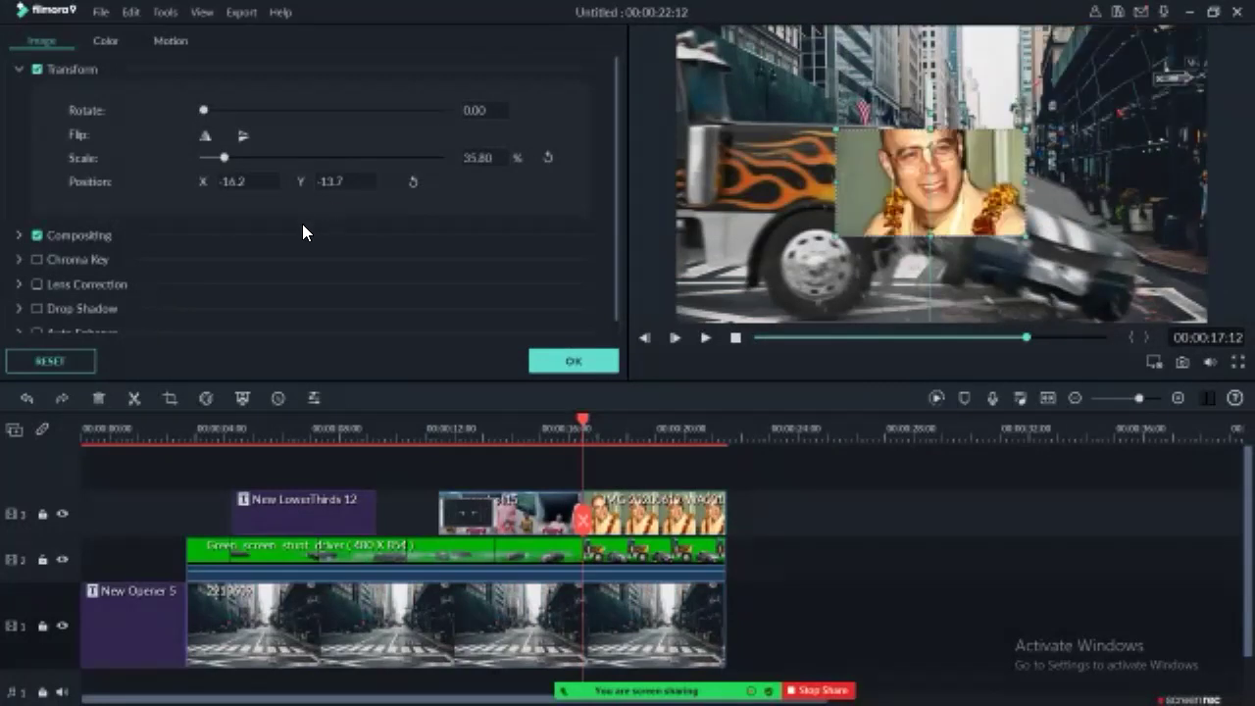
{"action": "left_click", "coordinate": [574, 361]}
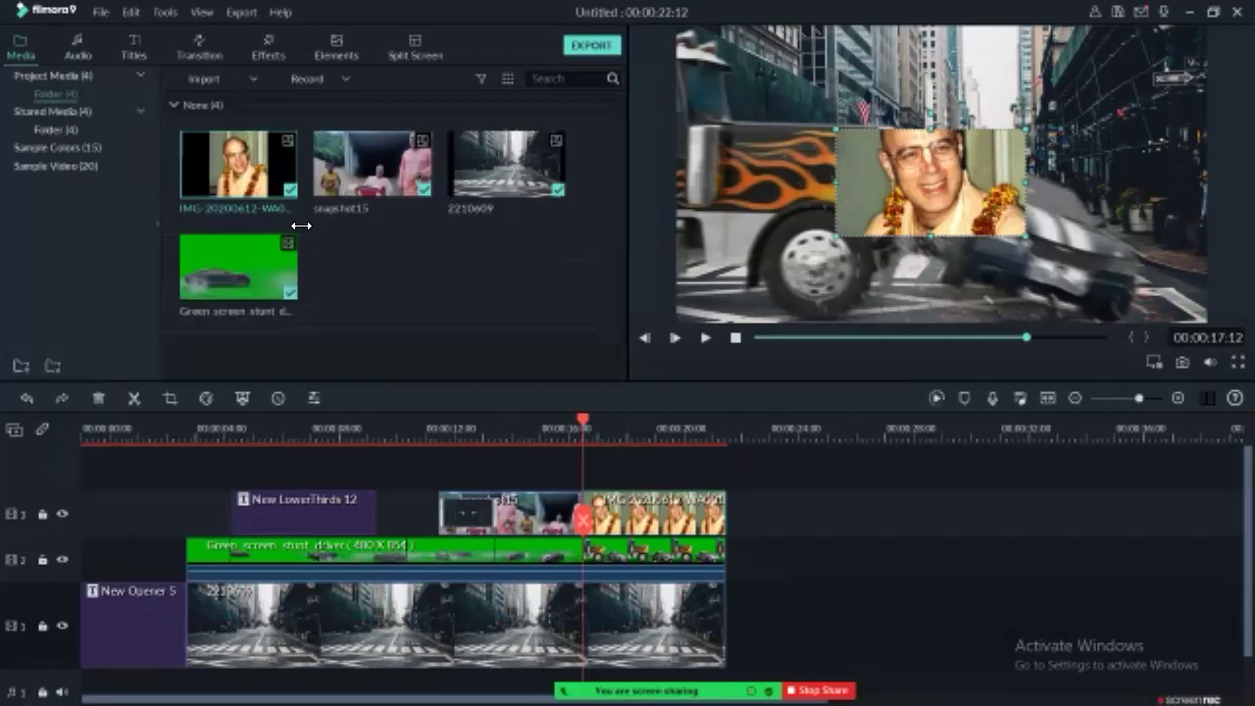
Step: Play the change from the snapshot15 image to the portrait image from just before the cut
{"action": "key", "text": "Left"}
{"action": "key", "text": "Left"}
{"action": "key", "text": "Left"}
{"action": "key", "text": "Left"}
{"action": "key", "text": "Left"}
{"action": "key", "text": "Left"}
{"action": "key", "text": "Left"}
{"action": "key", "text": "Left"}
{"action": "key", "text": "Left"}
{"action": "key", "text": "Left"}
{"action": "key", "text": "Left"}
{"action": "key", "text": "Left"}
{"action": "key", "text": "space"}
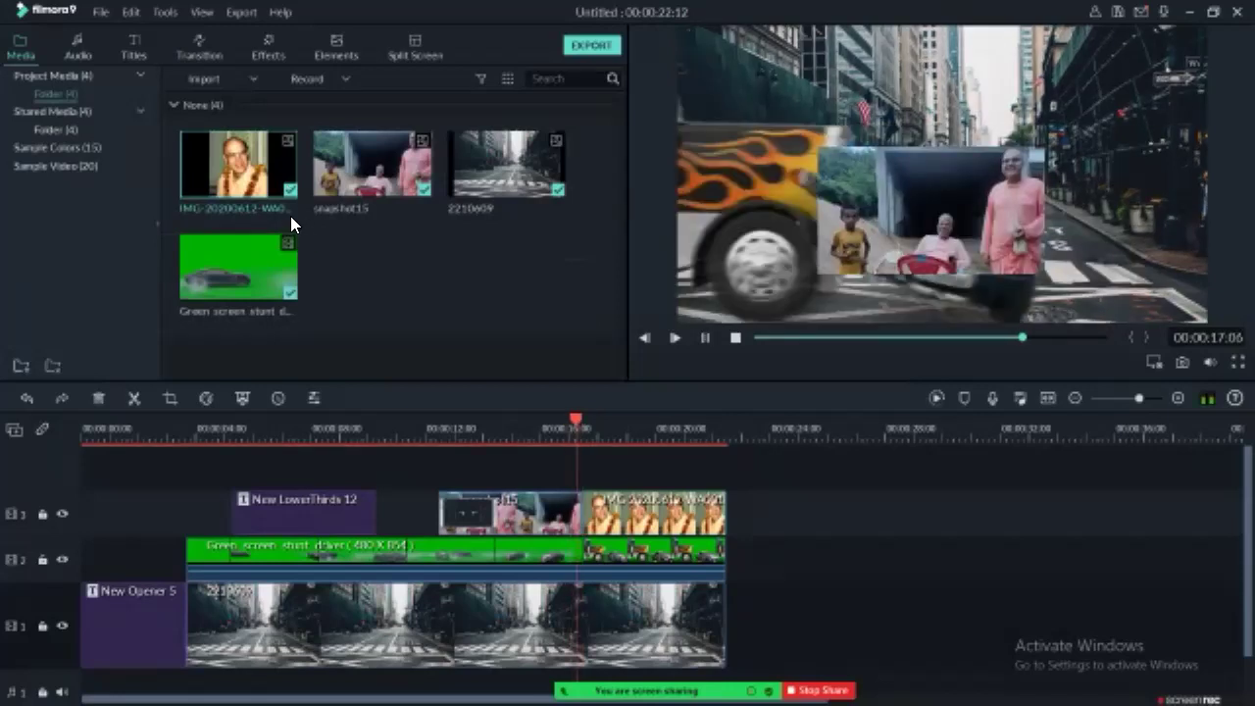
Step: Apply the Whirl 7 transition between the snapshot15 and portrait clips and play from about 11 seconds 7 frames
{"action": "left_click", "coordinate": [199, 47]}
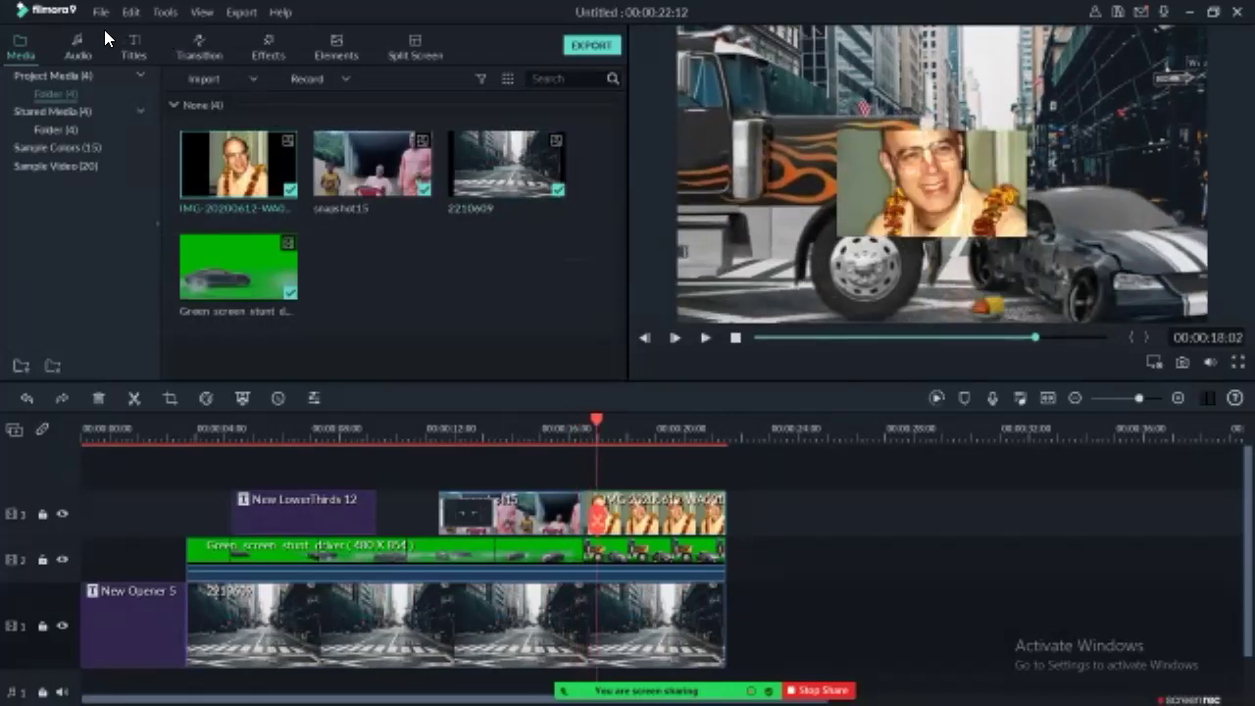
{"action": "left_click_drag", "start_coordinate": [238, 132], "coordinate": [585, 514]}
{"action": "left_click", "coordinate": [404, 429]}
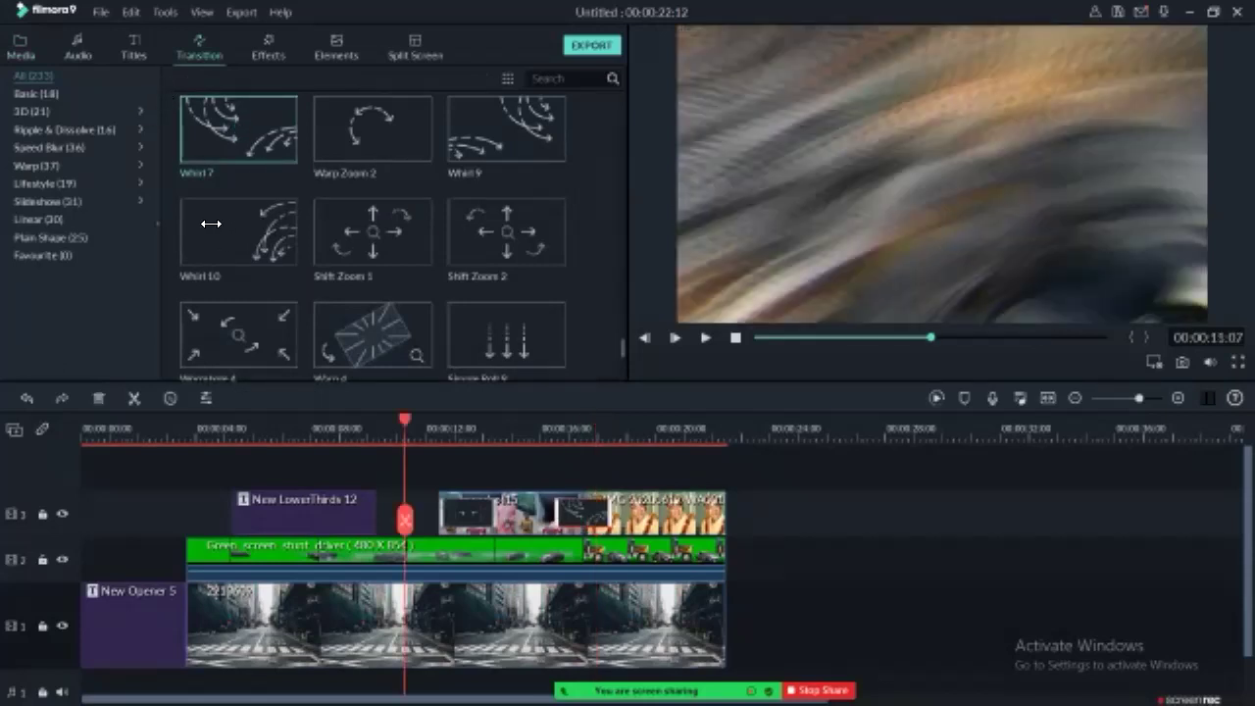
{"action": "key", "text": "space"}
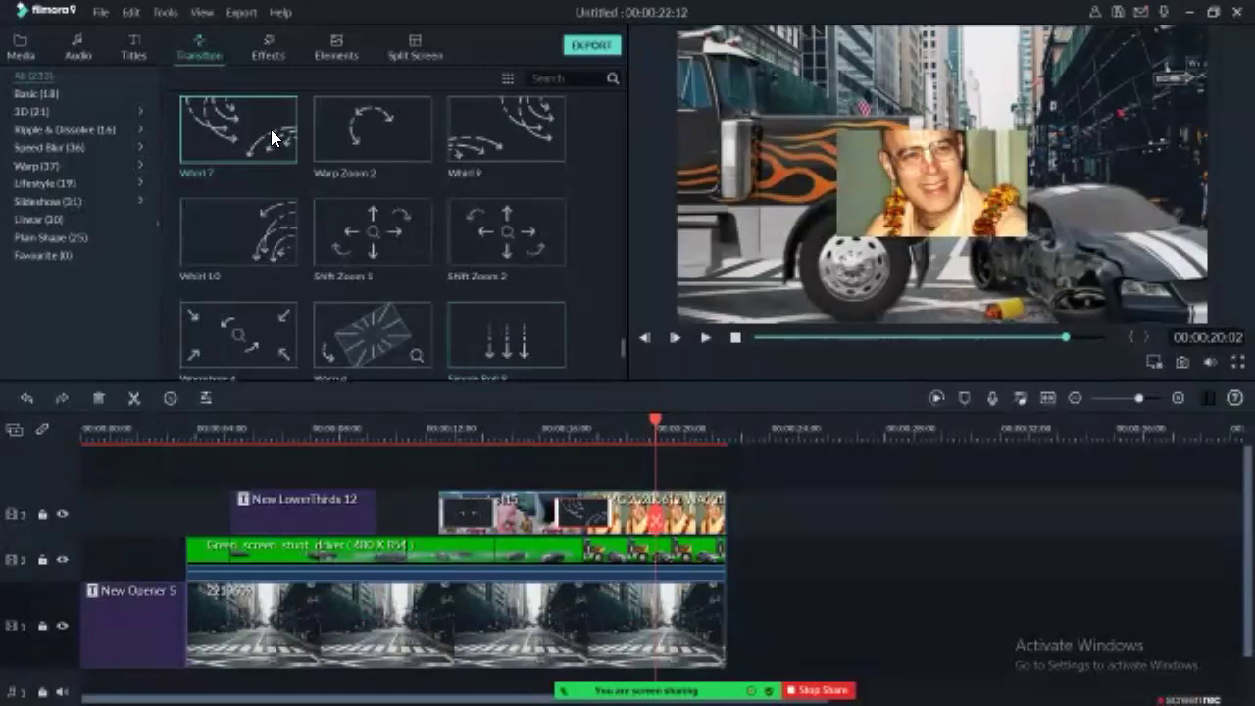
Step: Delete the snapshot15 and portrait clips together with their transitions from the third video track
{"action": "left_click_drag", "start_coordinate": [553, 461], "coordinate": [644, 521]}
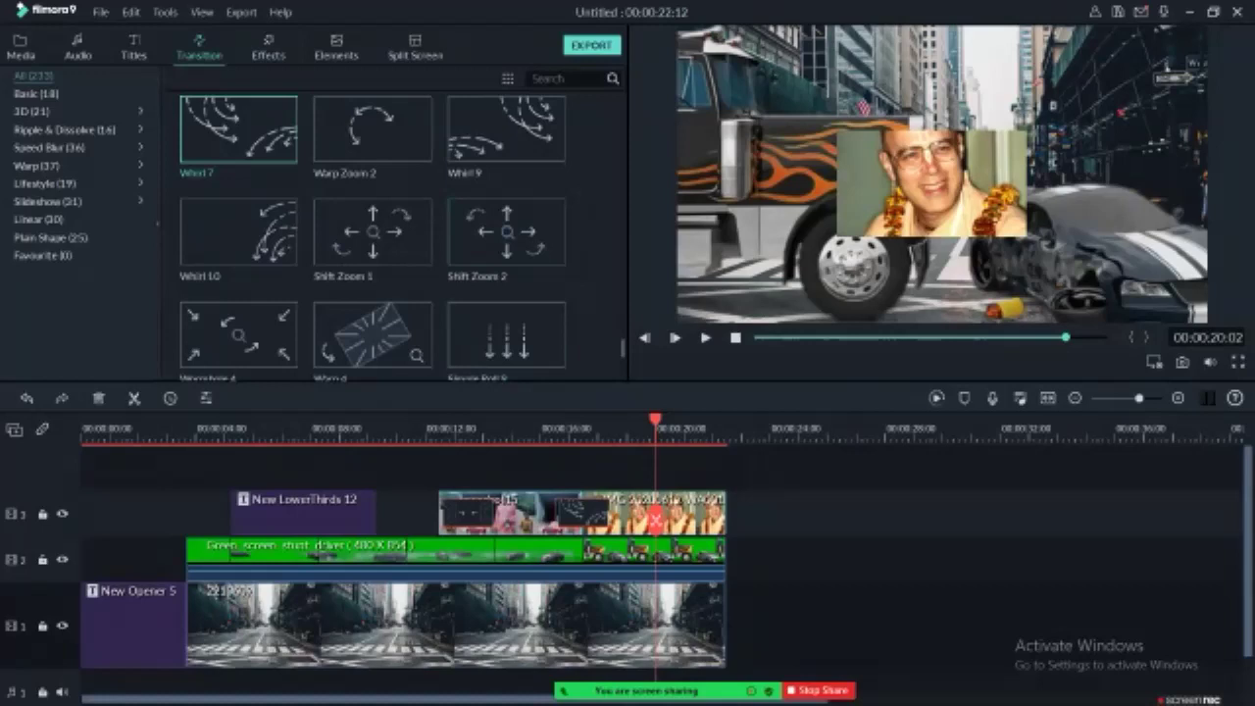
{"action": "key", "text": "Delete"}
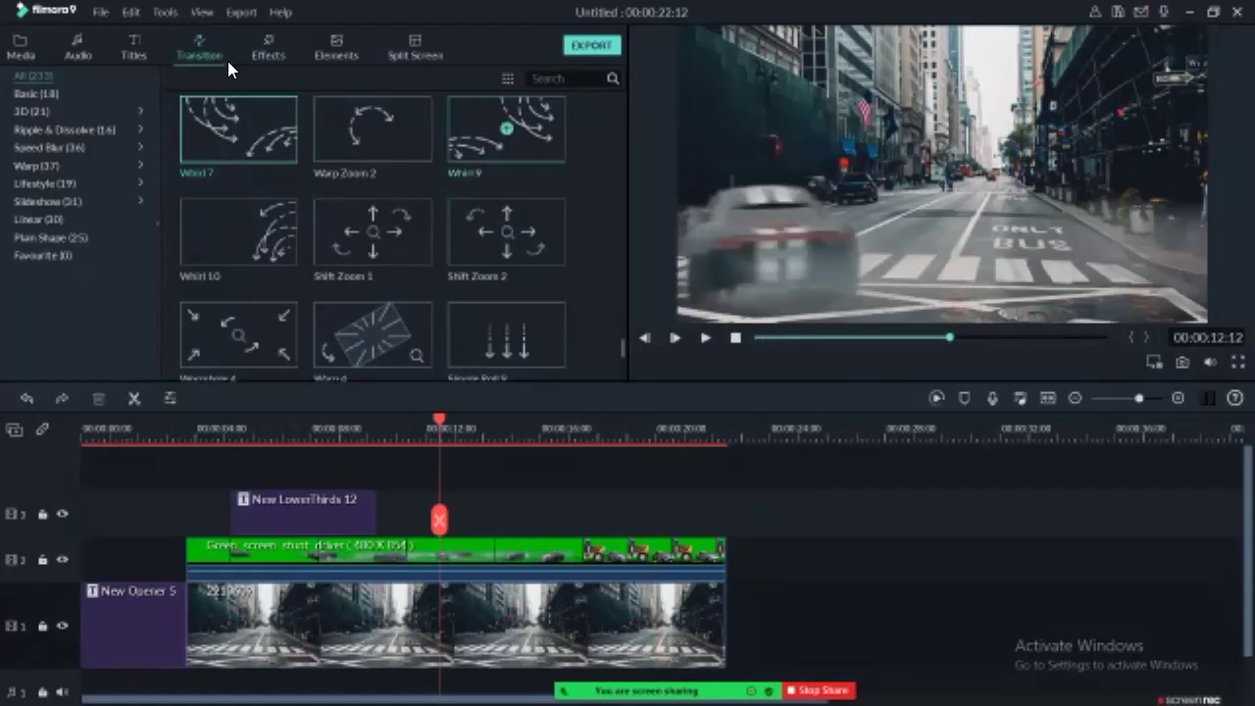
Step: Add the side-by-side two-pane split screen to the third video track at about 14 seconds and open its media settings
{"action": "left_click", "coordinate": [415, 47]}
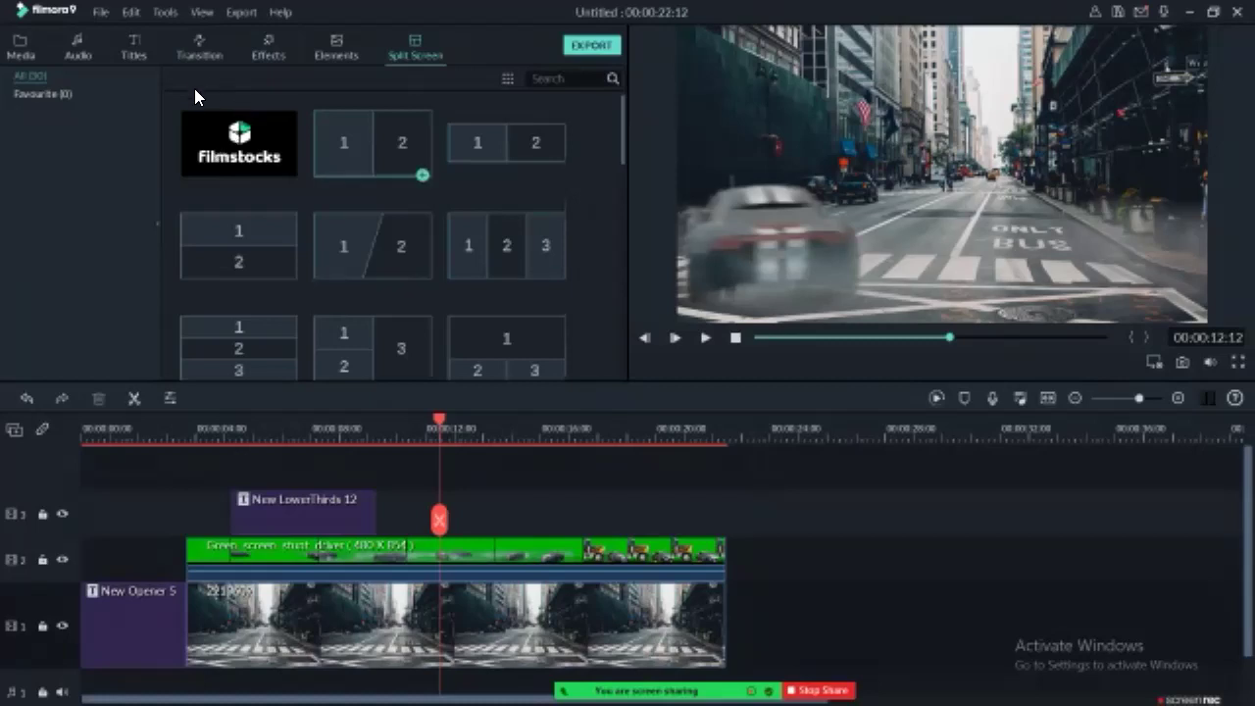
{"action": "left_click_drag", "start_coordinate": [365, 145], "coordinate": [235, 82]}
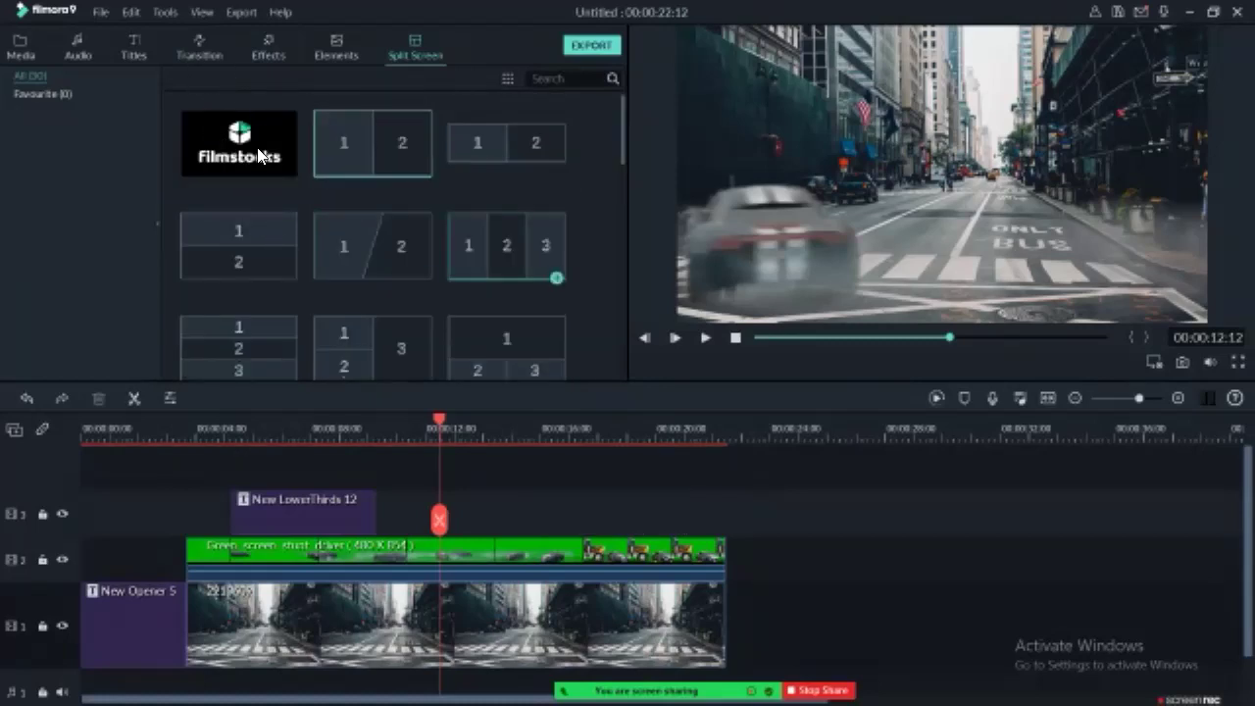
{"action": "scroll", "coordinate": [229, 149], "scroll_direction": "down", "scroll_amount": 3}
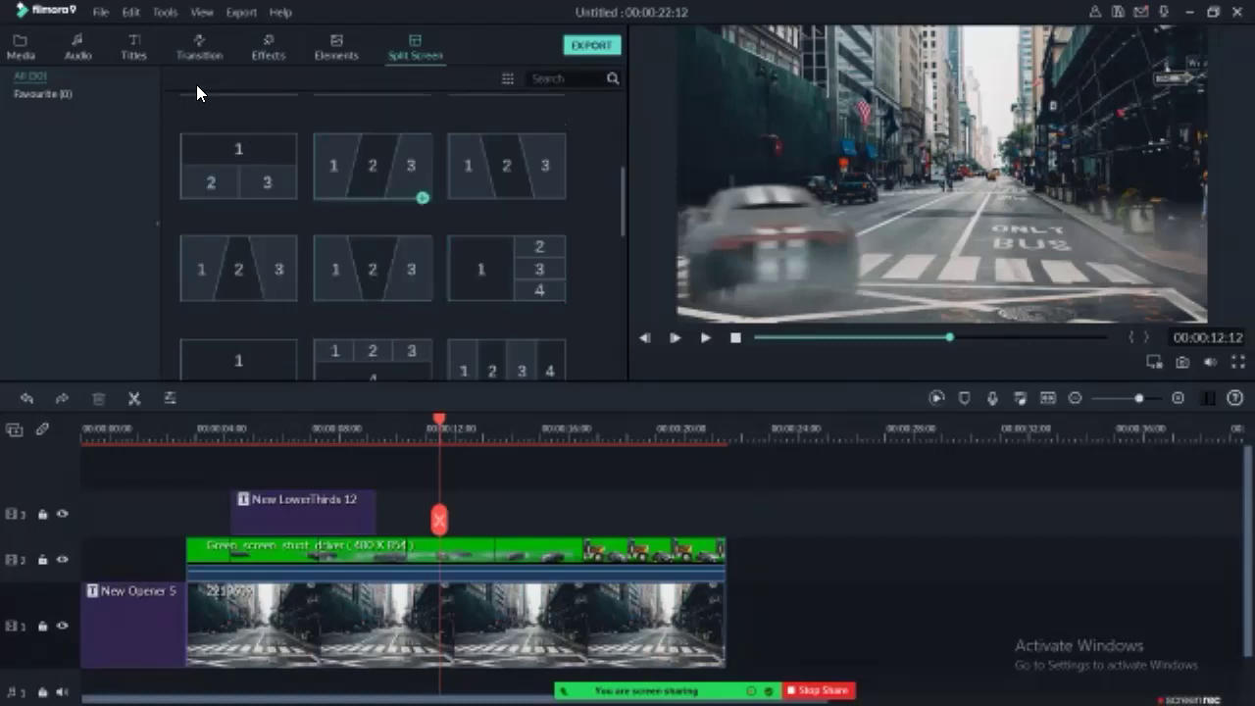
{"action": "scroll", "coordinate": [245, 149], "scroll_direction": "down", "scroll_amount": 5}
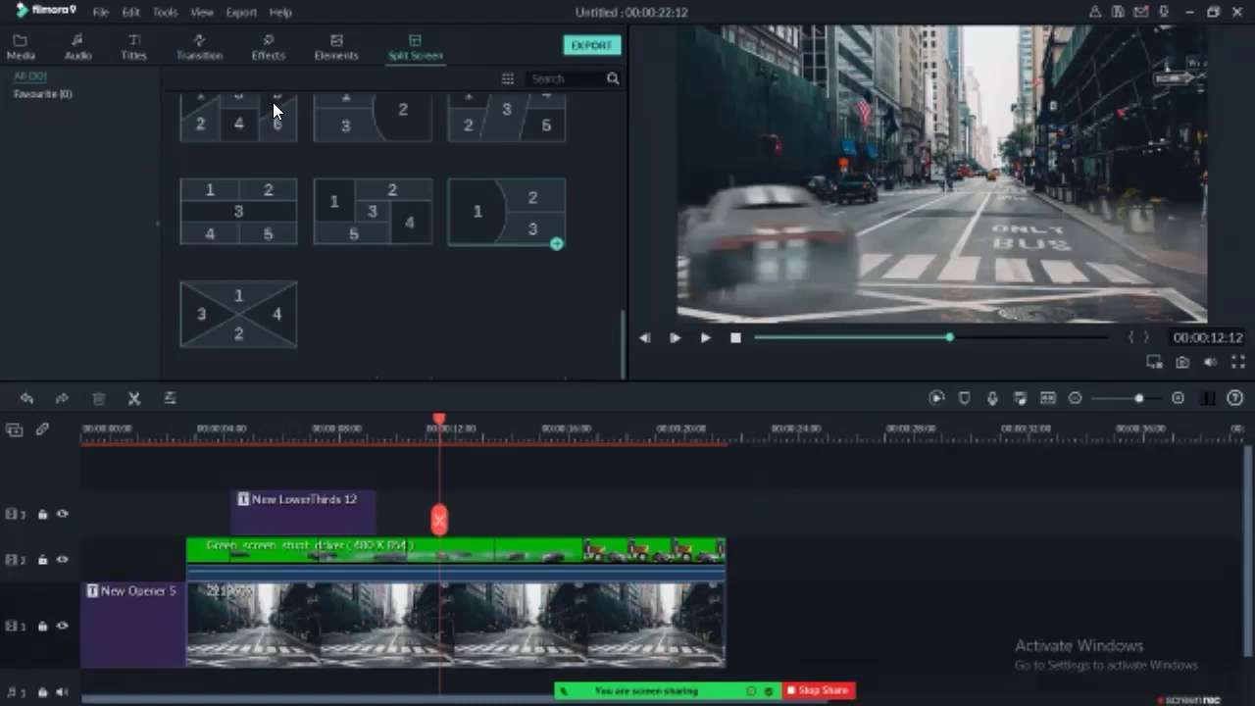
{"action": "scroll", "coordinate": [273, 102], "scroll_direction": "up", "scroll_amount": 2}
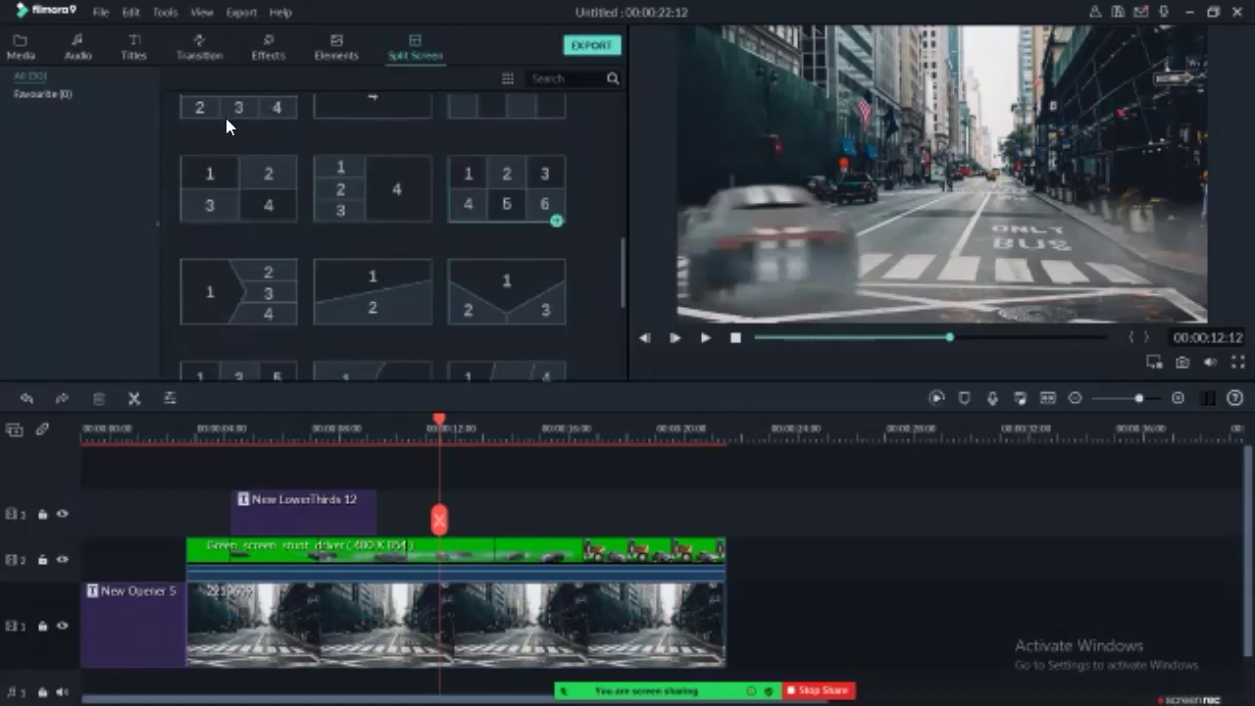
{"action": "scroll", "coordinate": [225, 117], "scroll_direction": "up", "scroll_amount": 5}
{"action": "left_click_drag", "start_coordinate": [373, 143], "coordinate": [564, 512]}
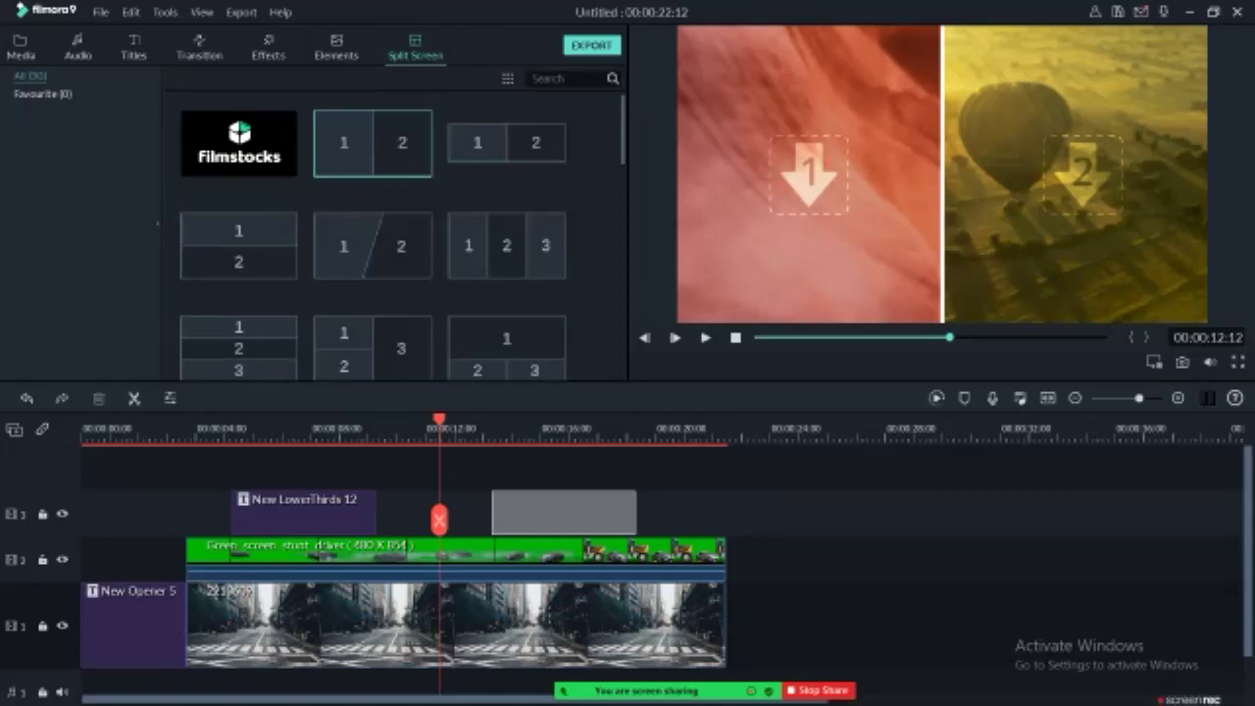
{"action": "left_click_drag", "start_coordinate": [564, 512], "coordinate": [564, 512]}
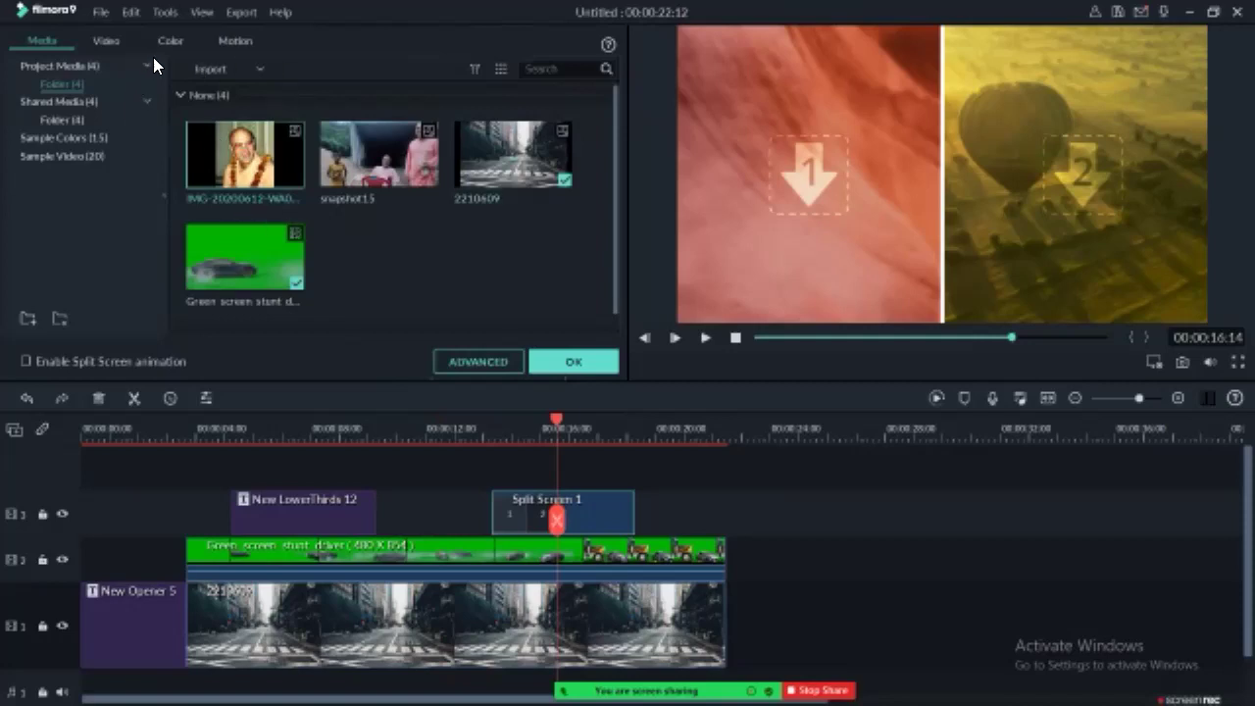
Step: Fill the split screen's first pane with the snapshot15 image, then reposition and enlarge it on the seated man
{"action": "left_click_drag", "start_coordinate": [329, 132], "coordinate": [408, 71]}
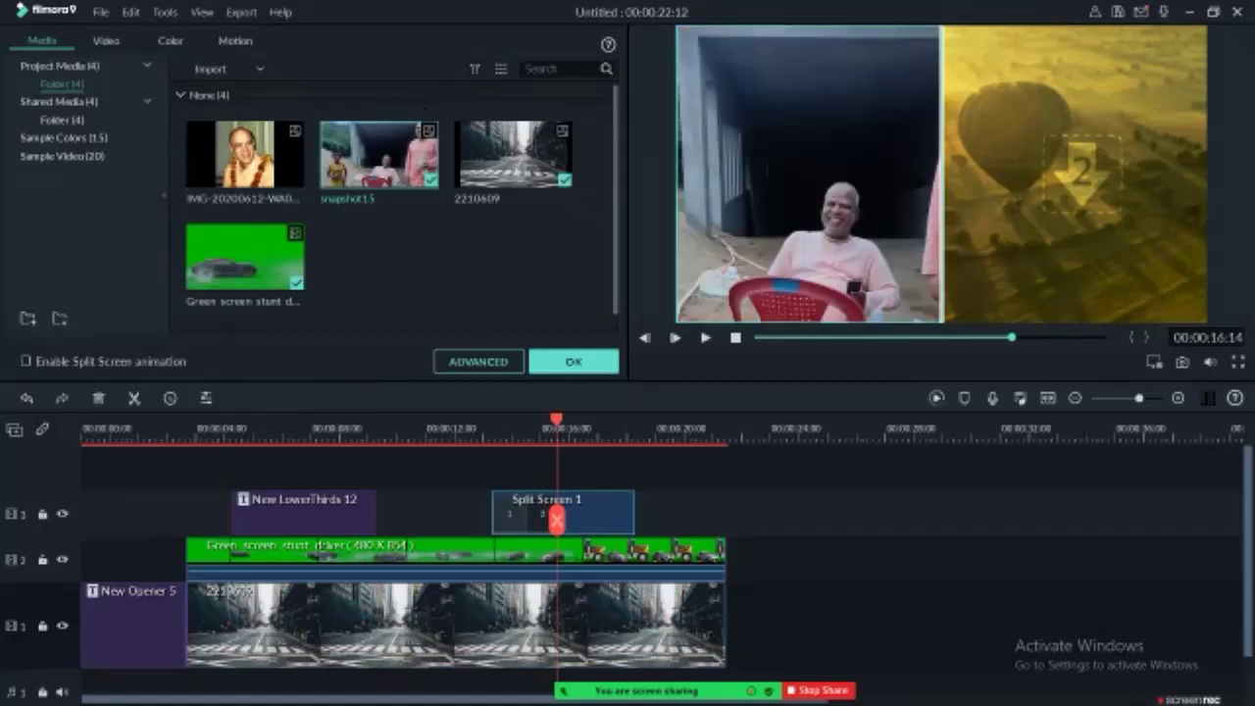
{"action": "left_click", "coordinate": [856, 218]}
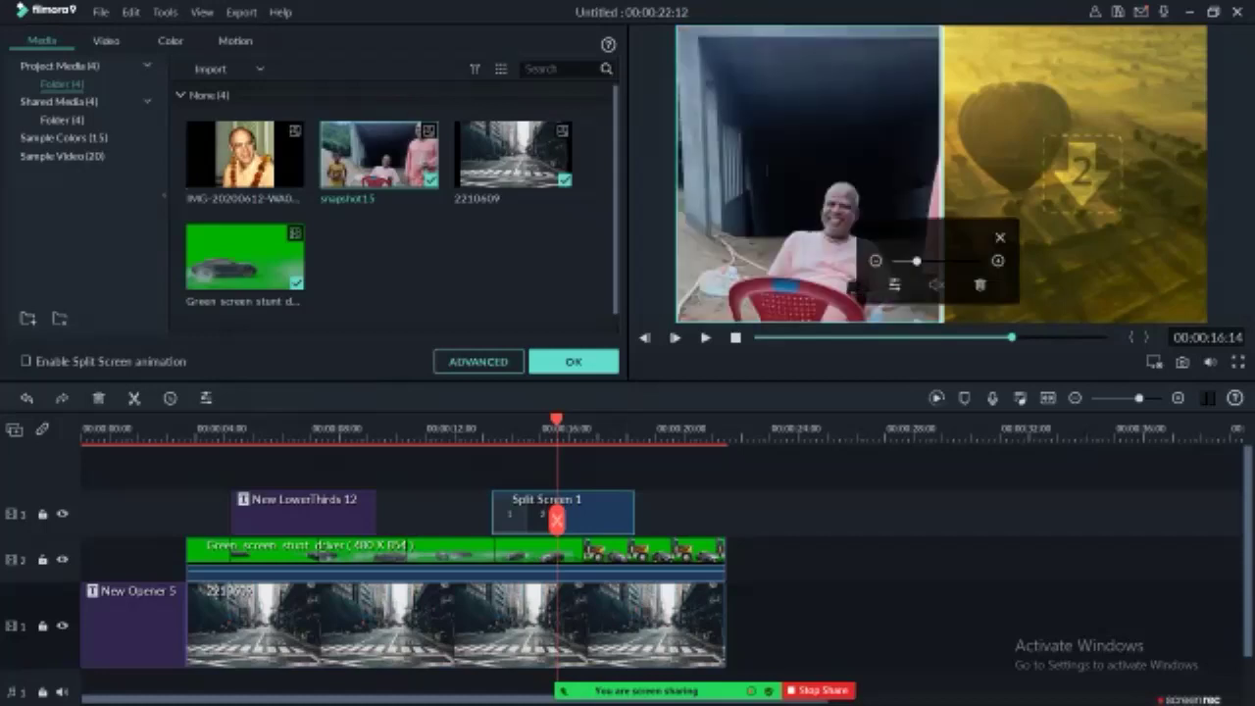
{"action": "left_click_drag", "start_coordinate": [838, 202], "coordinate": [806, 204]}
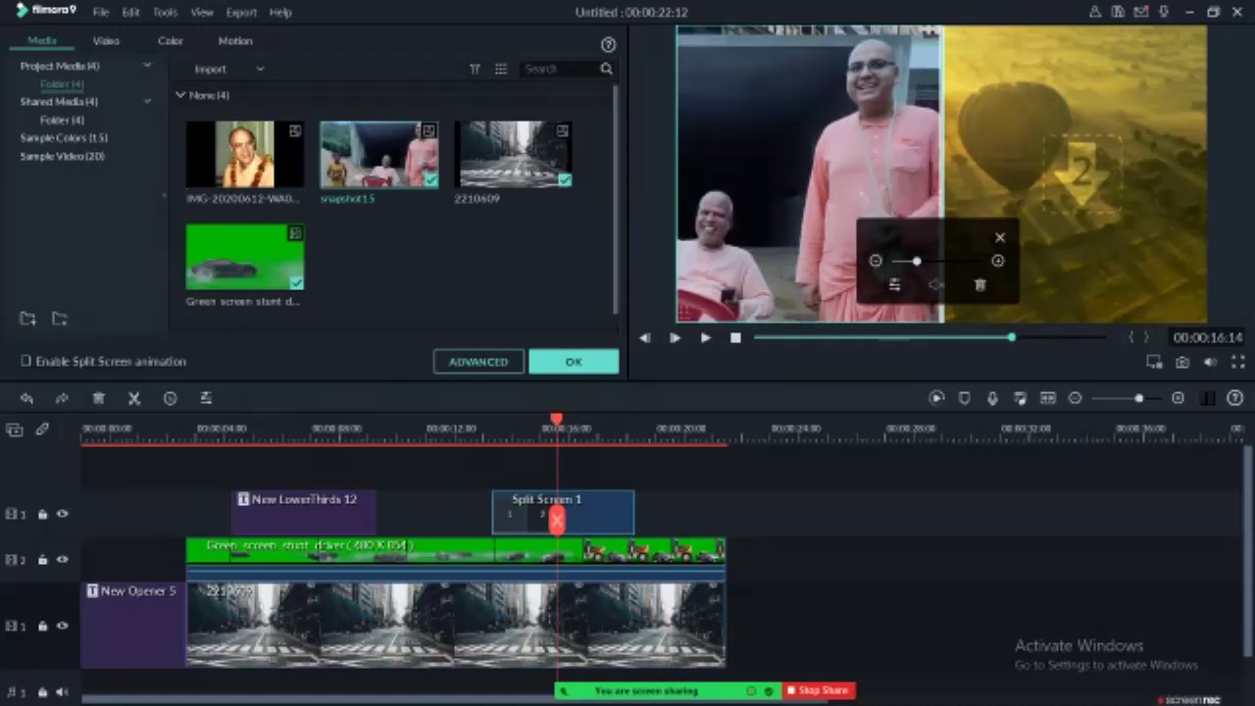
{"action": "left_click_drag", "start_coordinate": [785, 186], "coordinate": [818, 176]}
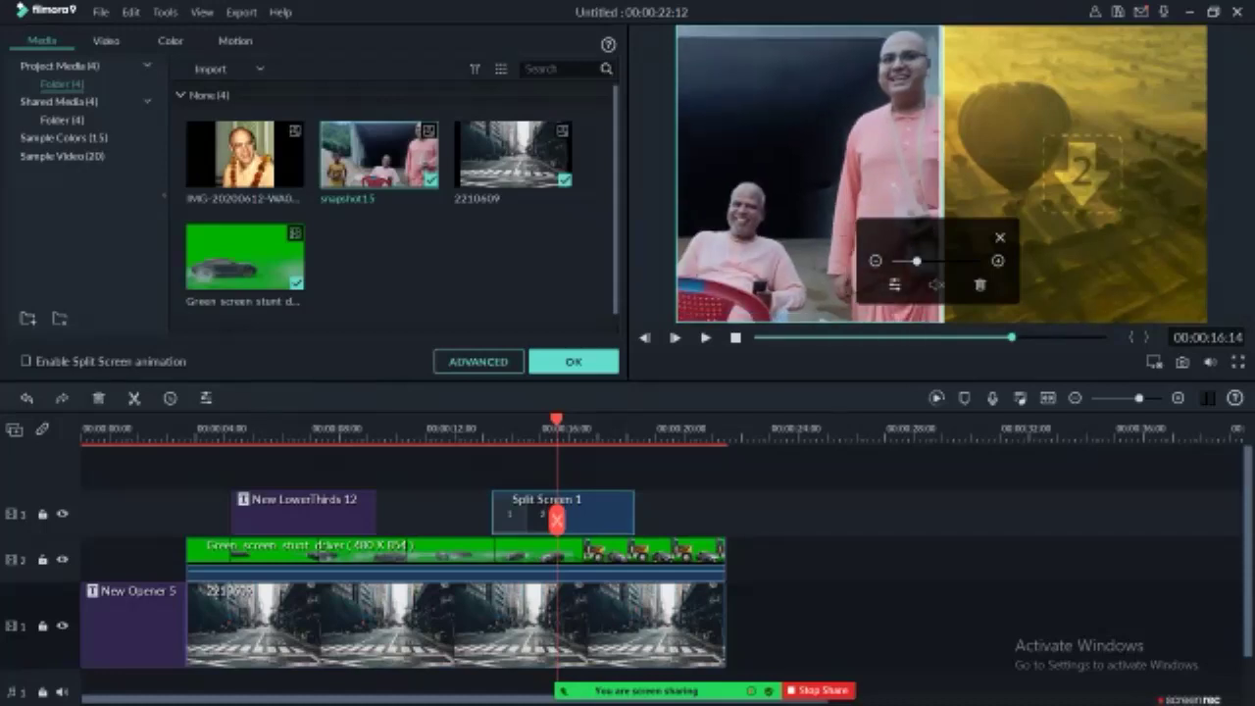
{"action": "left_click_drag", "start_coordinate": [917, 261], "coordinate": [904, 261]}
{"action": "left_click", "coordinate": [999, 261]}
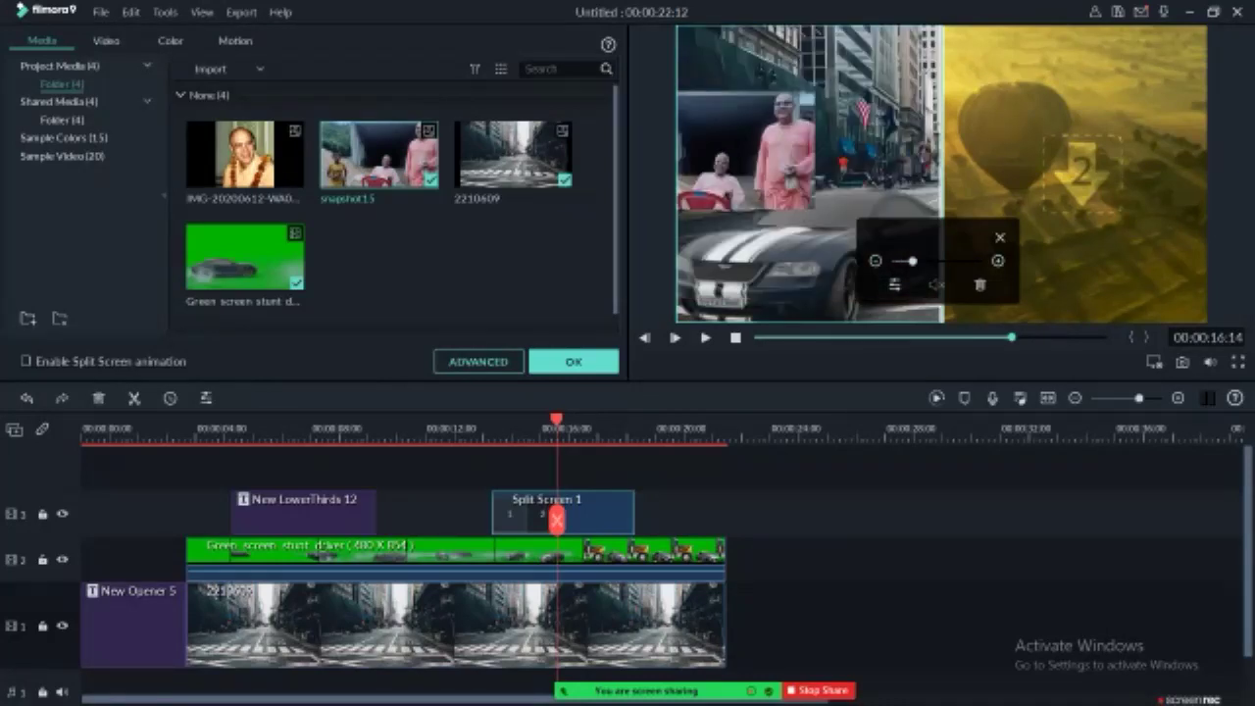
{"action": "left_click", "coordinate": [999, 261]}
{"action": "left_click", "coordinate": [999, 261]}
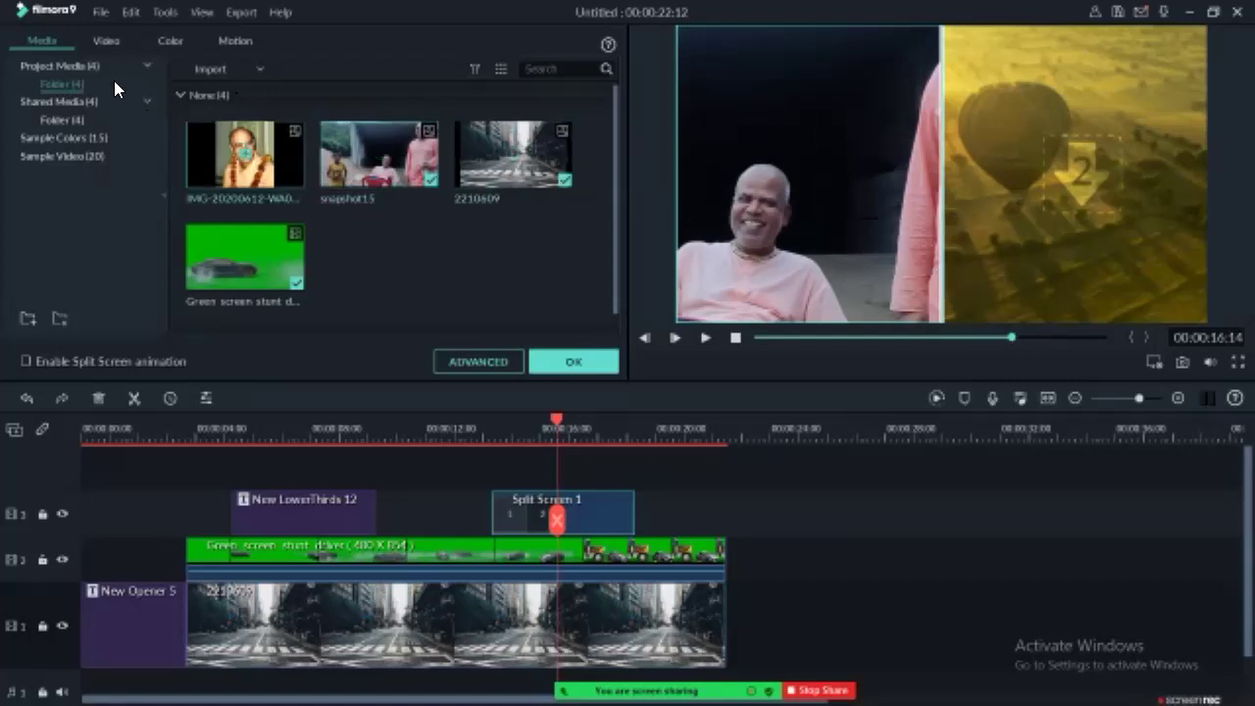
Step: Fill the split screen's second pane with the portrait image, close its settings, and preview the result
{"action": "left_click_drag", "start_coordinate": [245, 157], "coordinate": [1067, 176]}
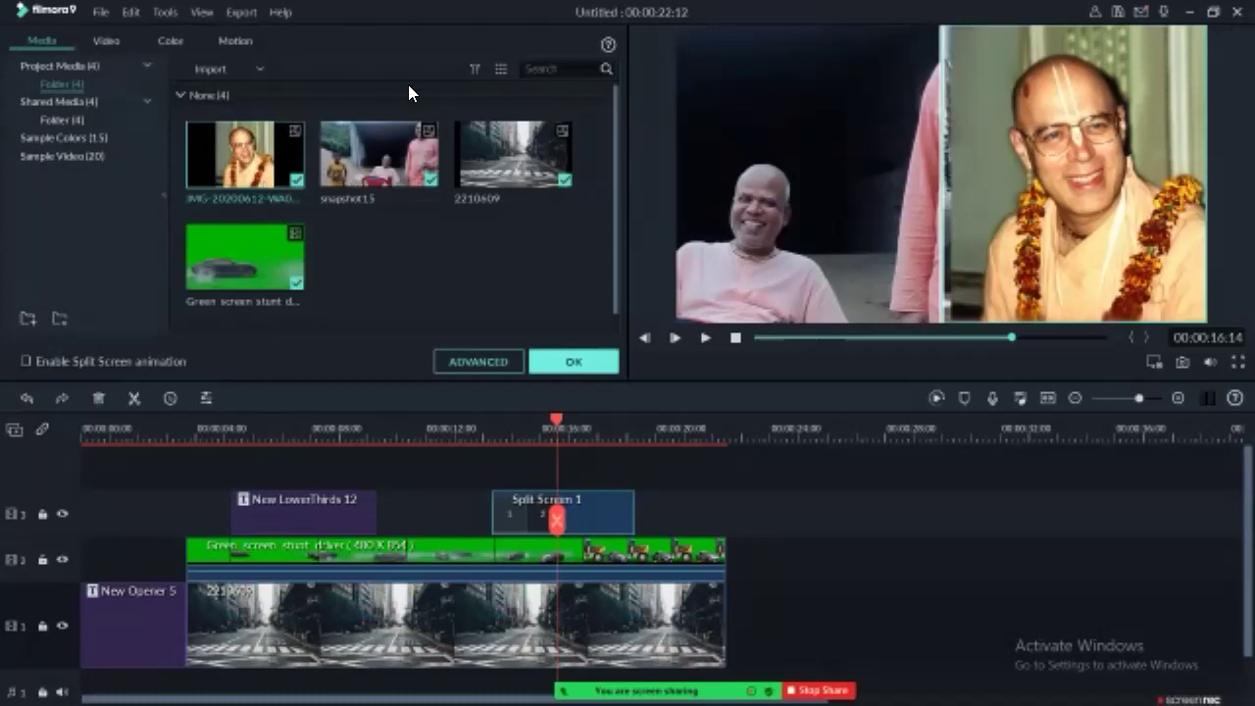
{"action": "key", "text": "Escape"}
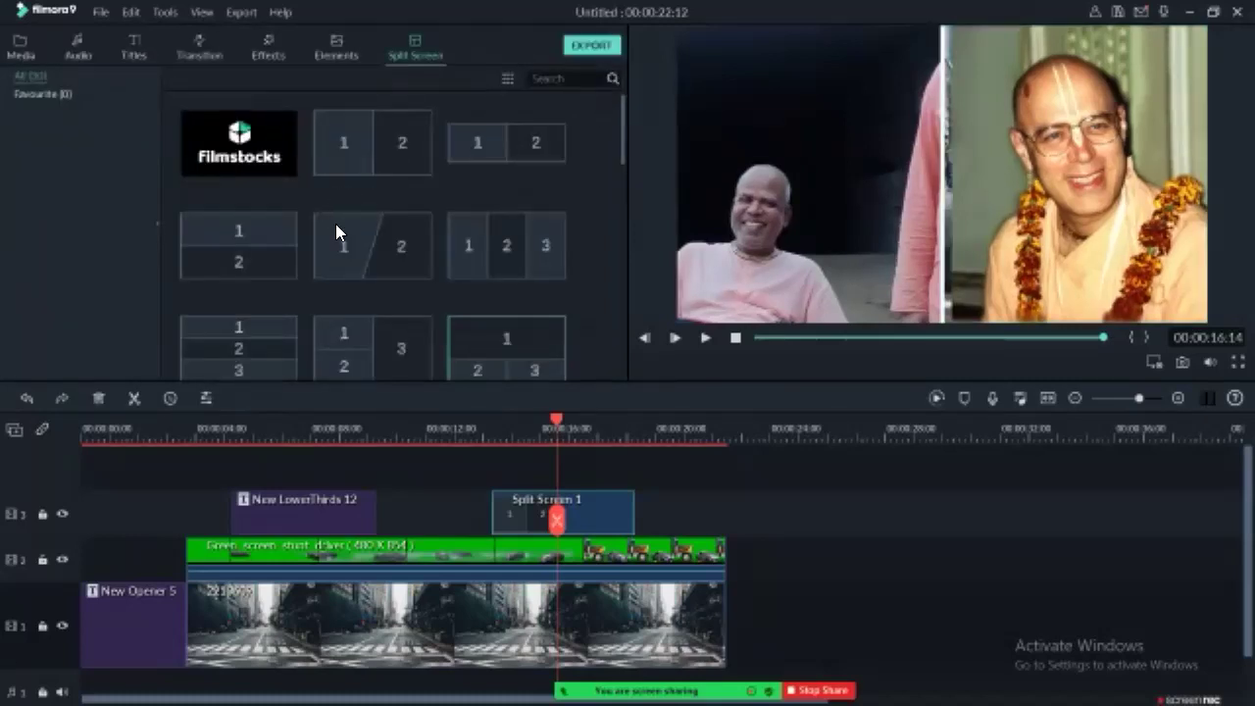
{"action": "left_click", "coordinate": [305, 212]}
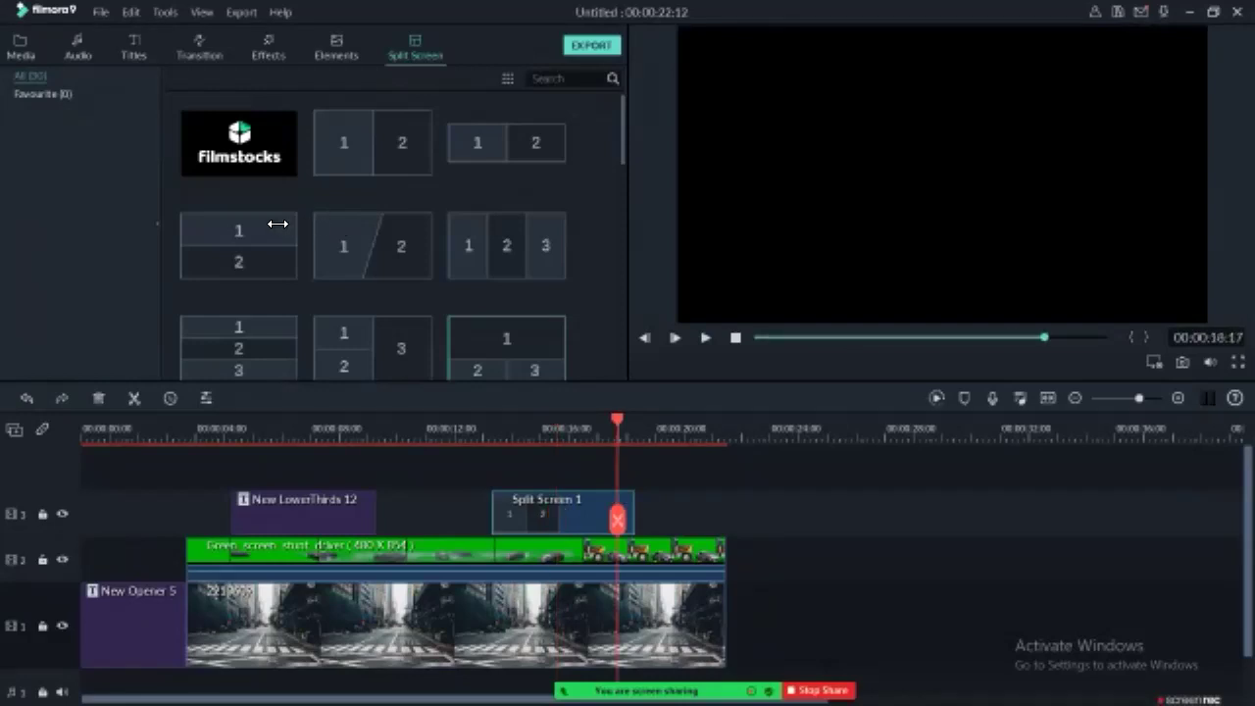
{"action": "key", "text": "space"}
Step: Move the Split Screen 1 clip along the third track to start where the main footage ends
{"action": "left_click", "coordinate": [17, 37]}
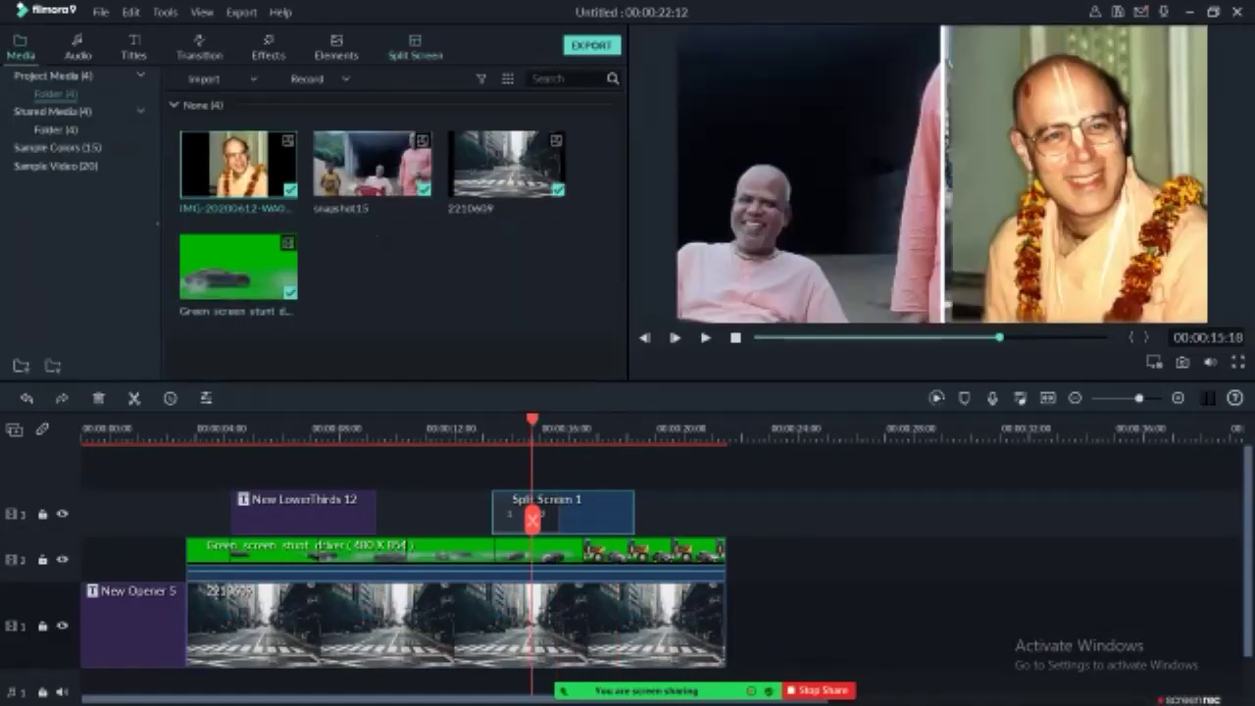
{"action": "left_click_drag", "start_coordinate": [563, 510], "coordinate": [798, 510]}
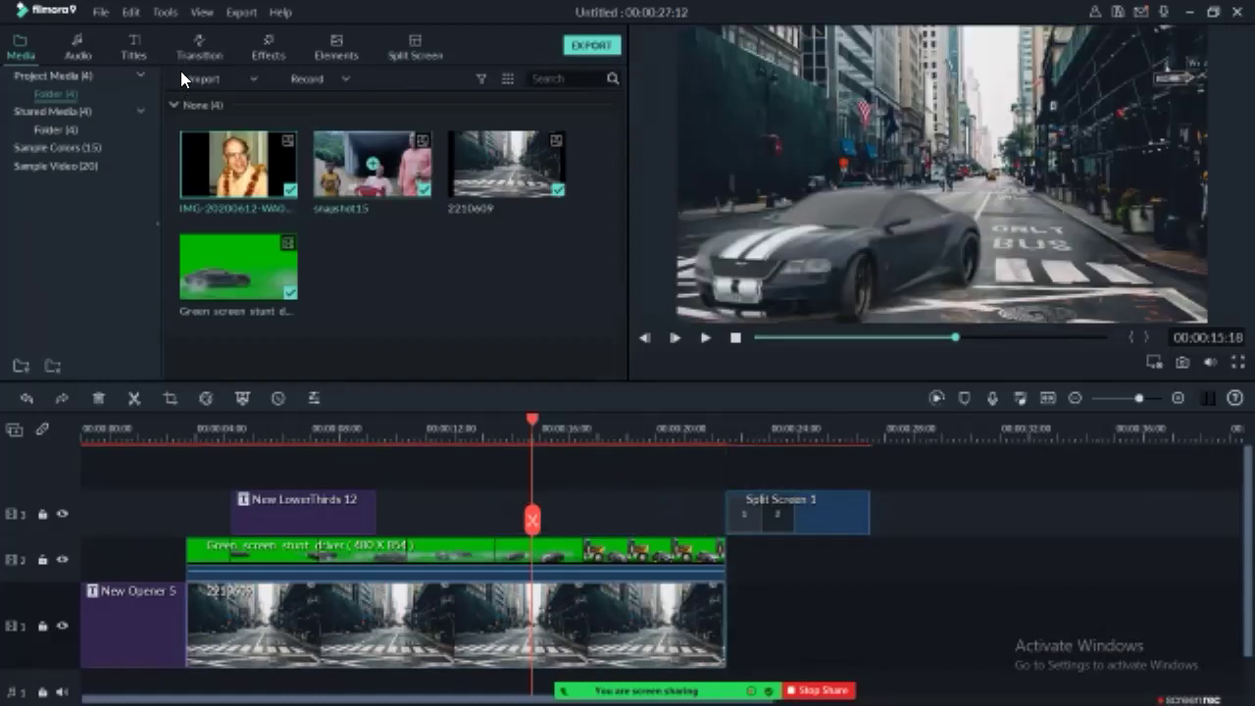
Step: Try the Blue Explosion filter on the 2210609 street clip and play it from 14 seconds 17 frames
{"action": "left_click", "coordinate": [268, 47]}
{"action": "scroll", "coordinate": [168, 141], "scroll_direction": "down", "scroll_amount": 3}
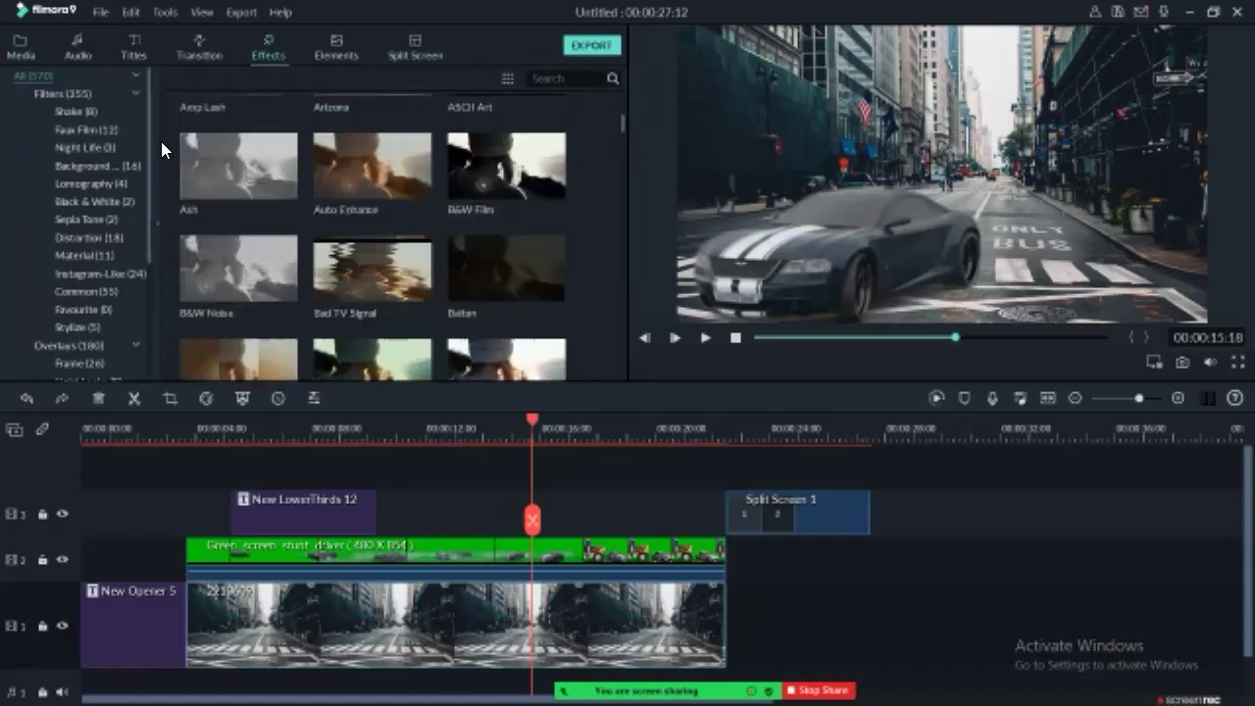
{"action": "scroll", "coordinate": [177, 143], "scroll_direction": "down", "scroll_amount": 5}
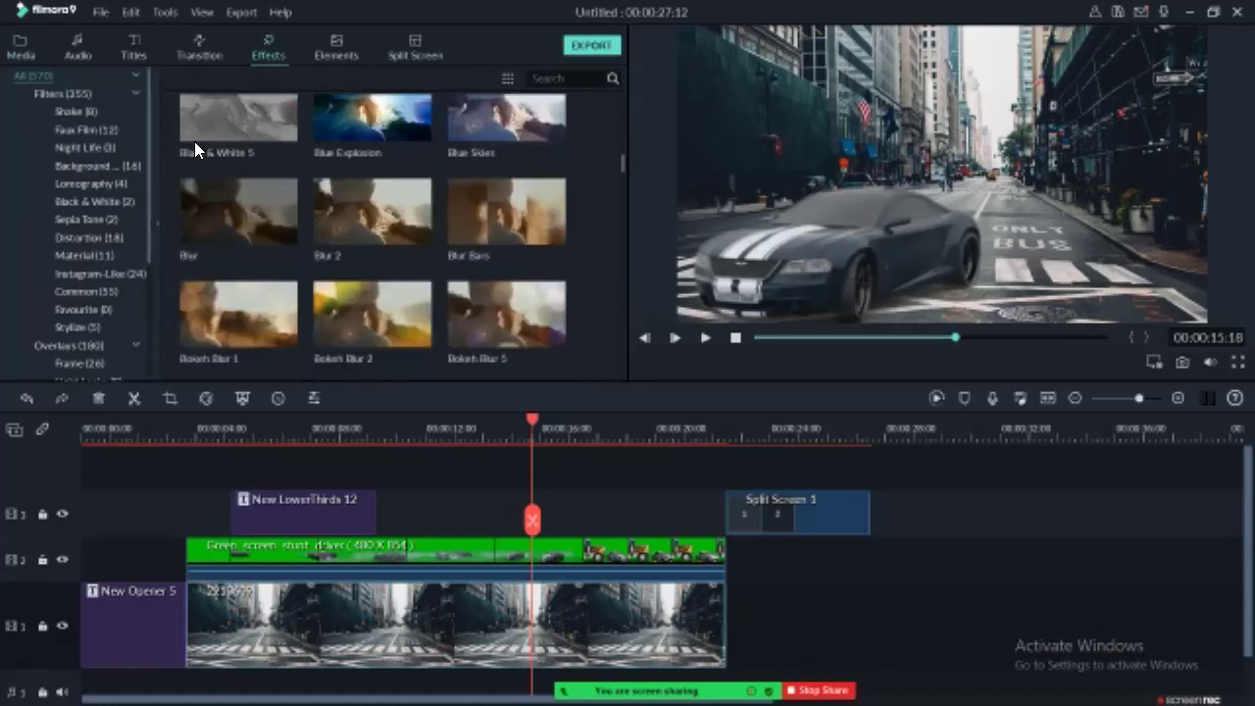
{"action": "left_click_drag", "start_coordinate": [369, 111], "coordinate": [589, 623]}
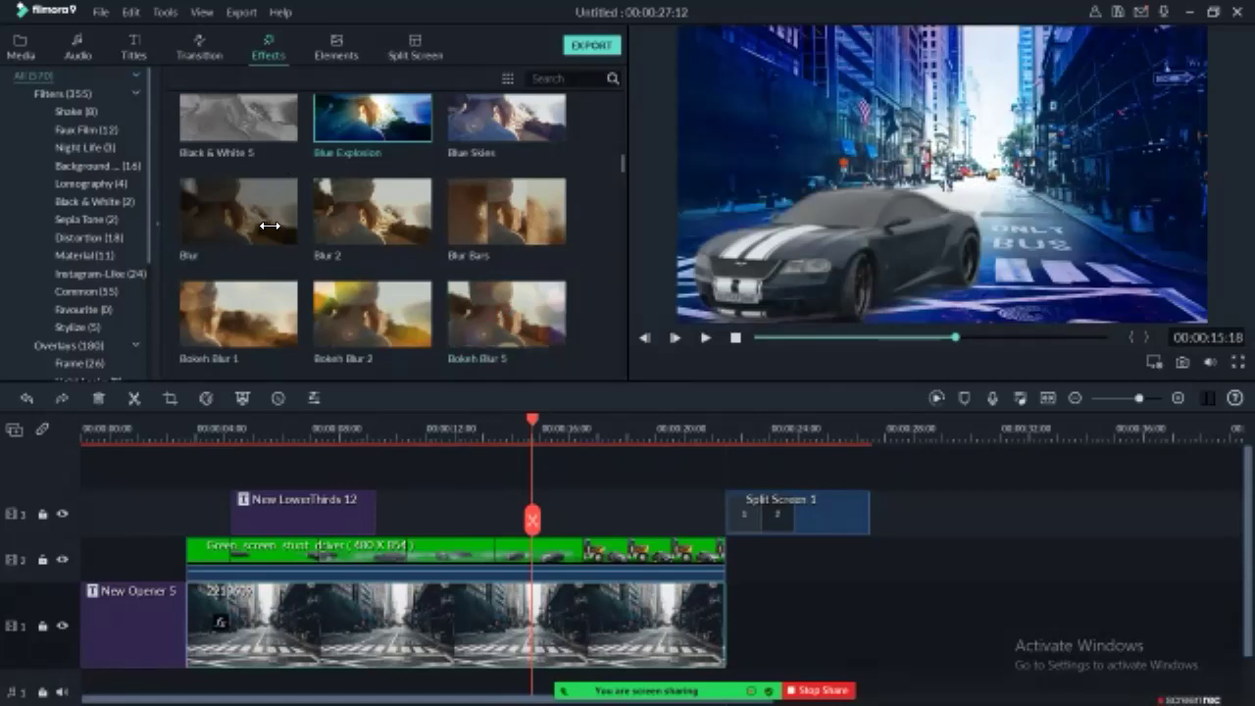
{"action": "left_click_drag", "start_coordinate": [533, 443], "coordinate": [503, 443]}
{"action": "key", "text": "space"}
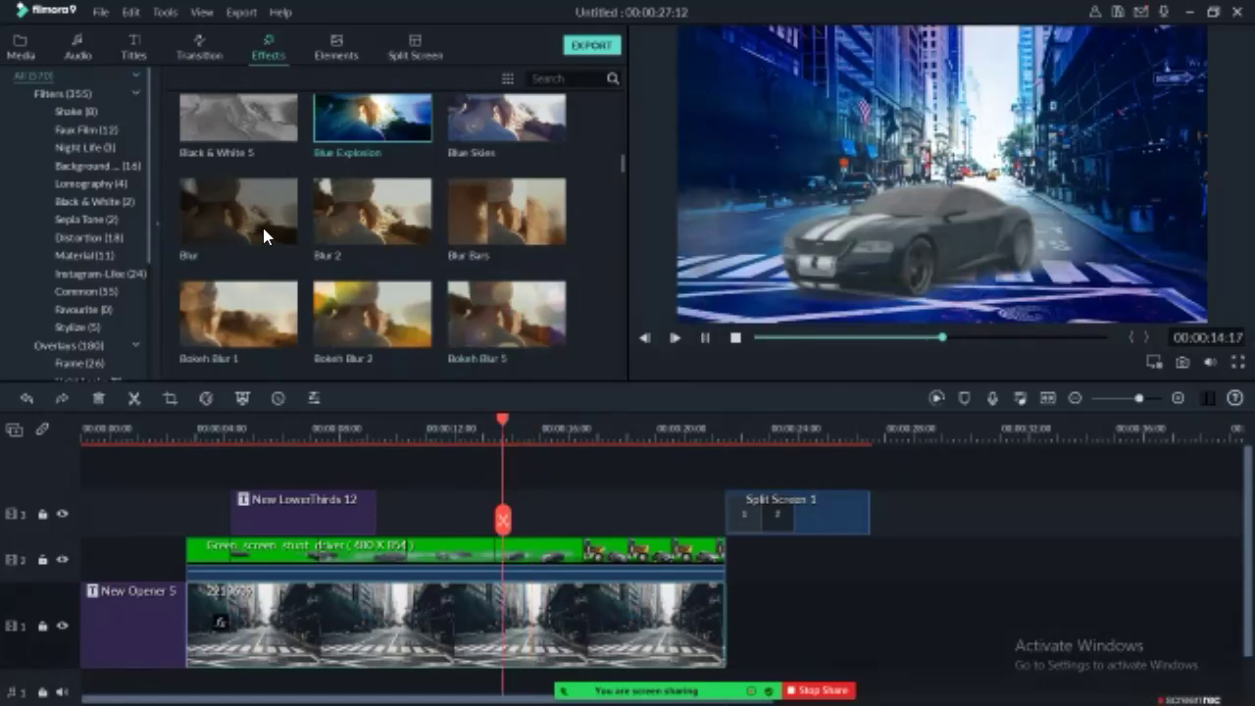
{"action": "key", "text": "space"}
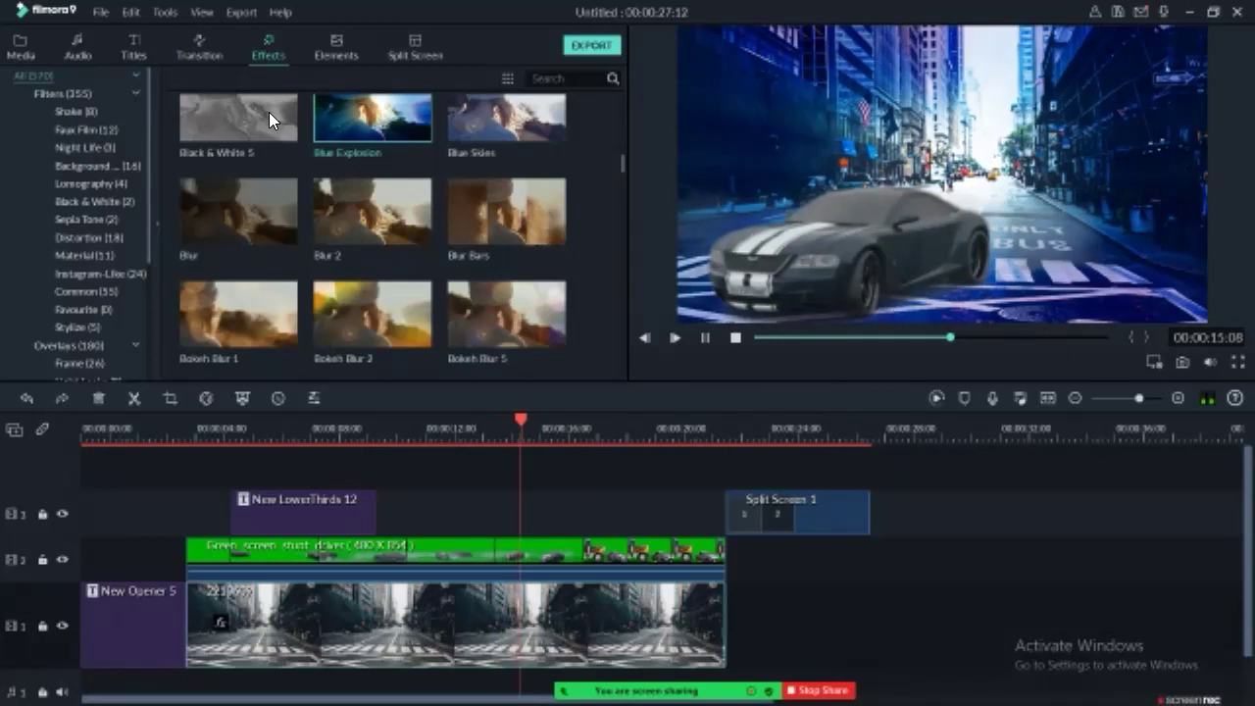
Step: Apply the Bokeh Blur 2 filter to the 2210609 street clip and play the result to about 18 seconds
{"action": "scroll", "coordinate": [235, 137], "scroll_direction": "down", "scroll_amount": 3}
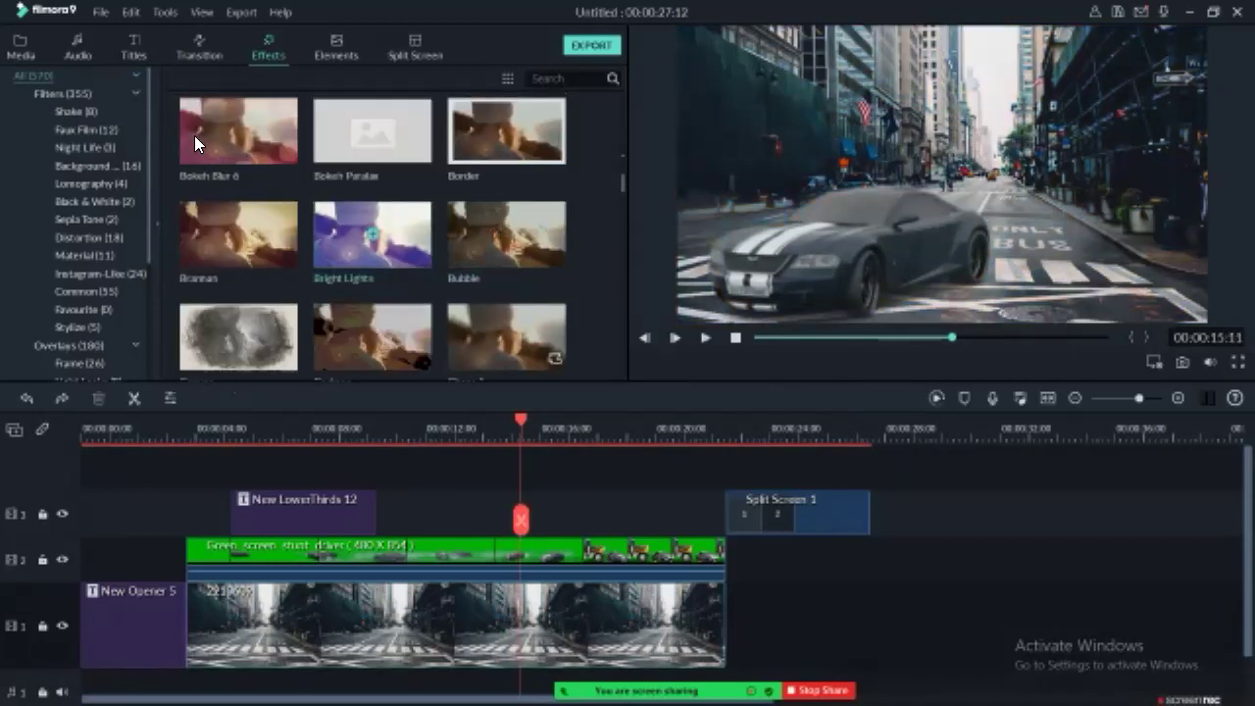
{"action": "scroll", "coordinate": [196, 137], "scroll_direction": "up", "scroll_amount": 3}
{"action": "left_click_drag", "start_coordinate": [372, 313], "coordinate": [534, 623]}
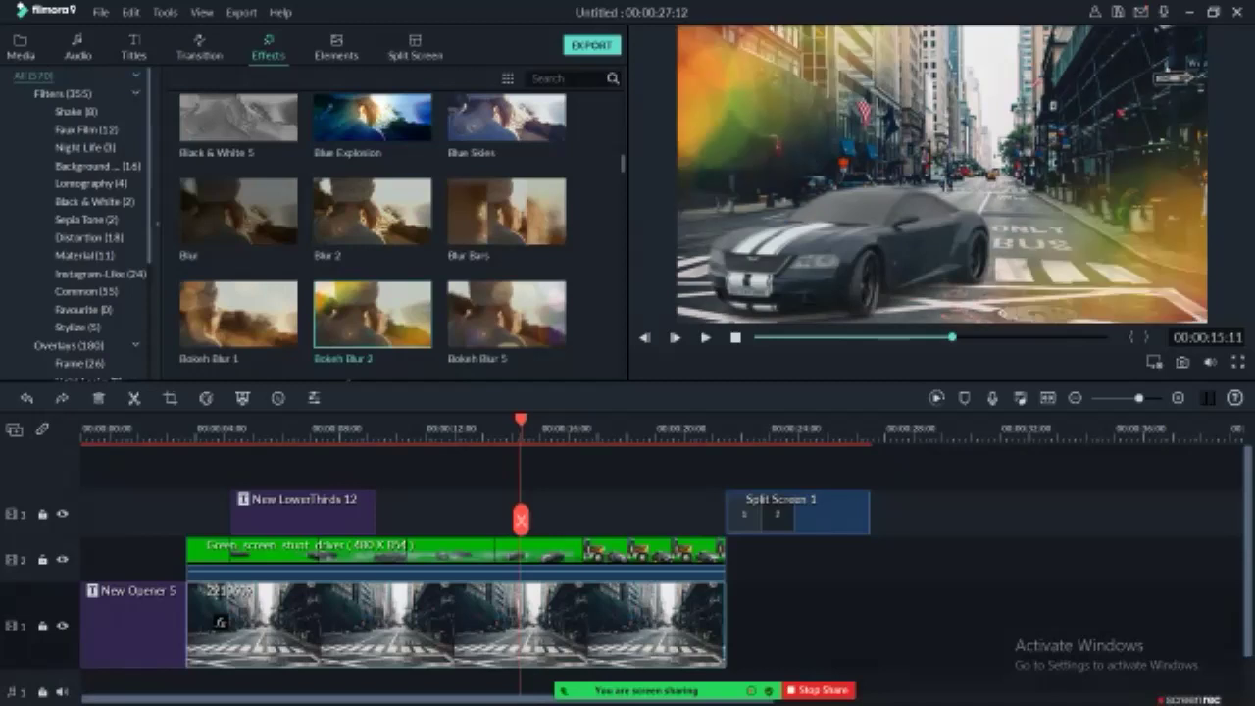
{"action": "key", "text": "space"}
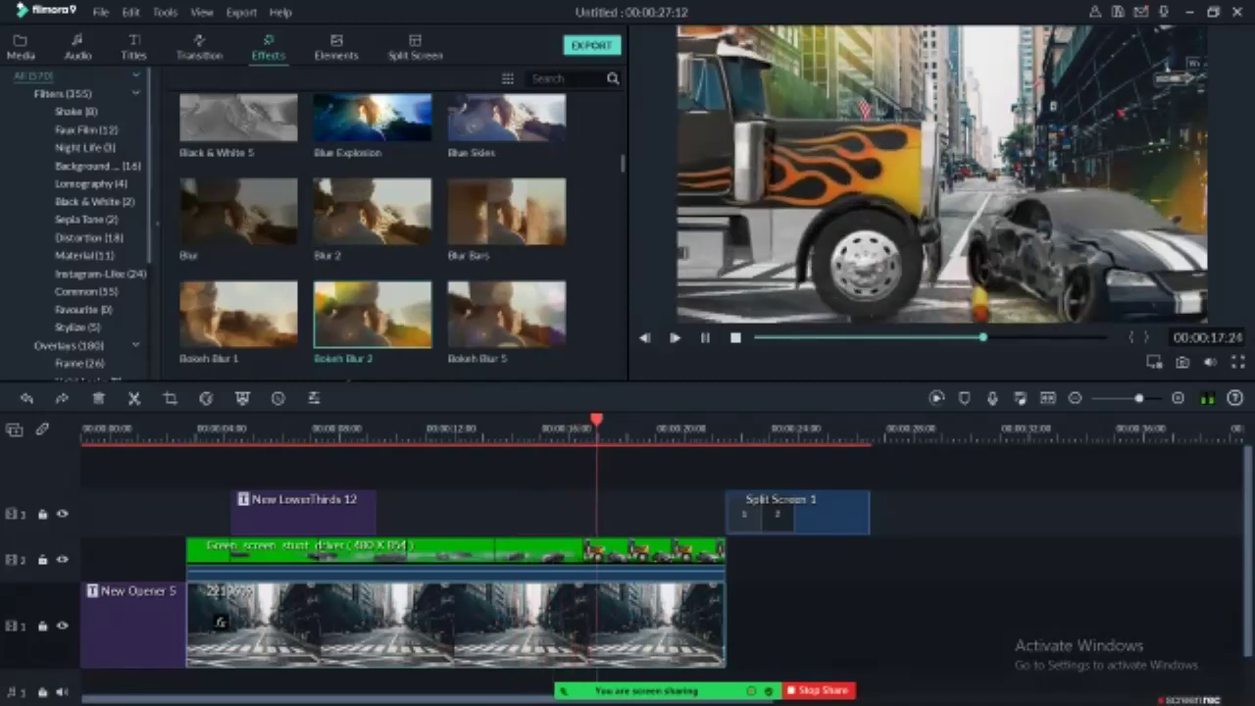
{"action": "key", "text": "space"}
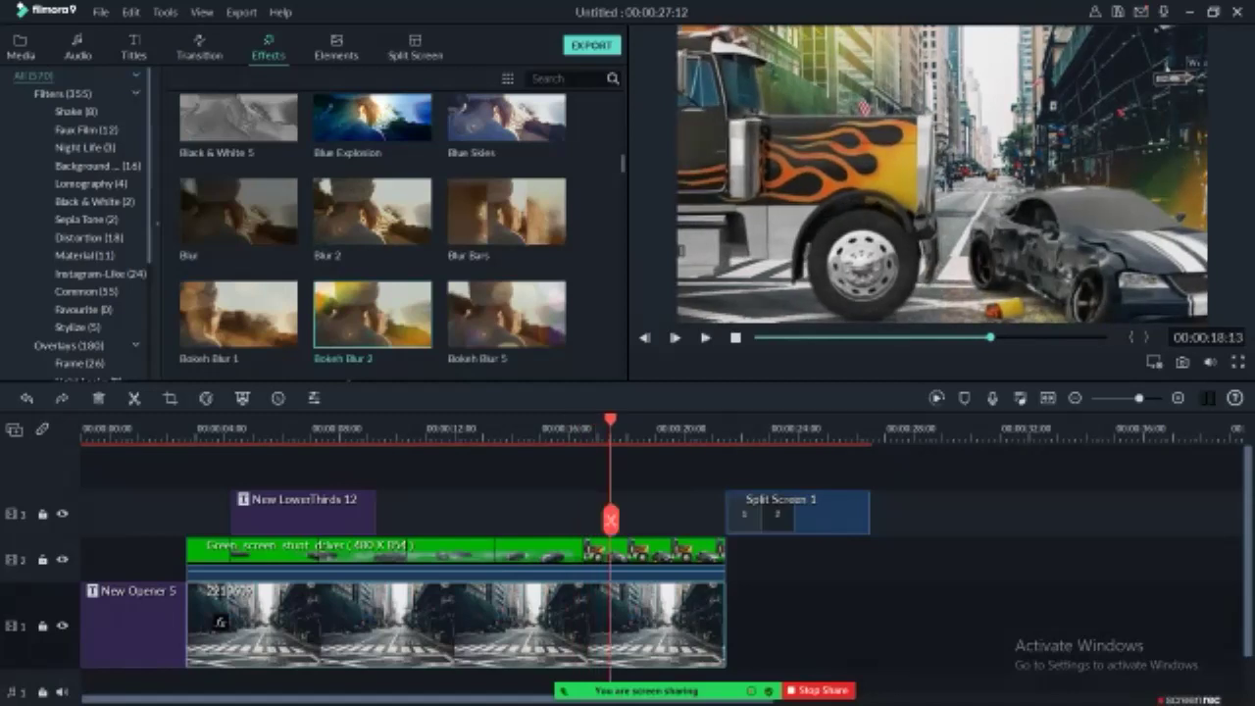
Step: Move the Split Screen 1 clip back over the main footage at about 13 seconds and check frames around it
{"action": "left_click_drag", "start_coordinate": [794, 512], "coordinate": [536, 512]}
{"action": "left_click", "coordinate": [543, 429]}
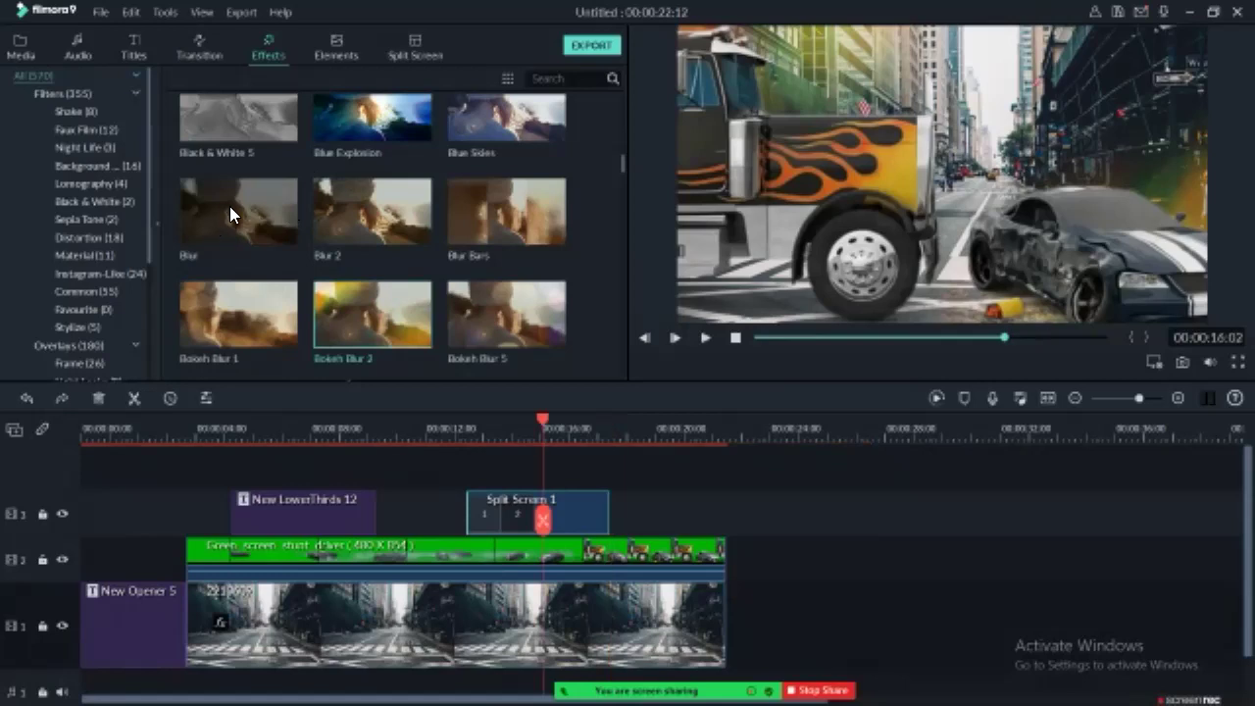
{"action": "left_click", "coordinate": [457, 429]}
{"action": "left_click", "coordinate": [527, 428]}
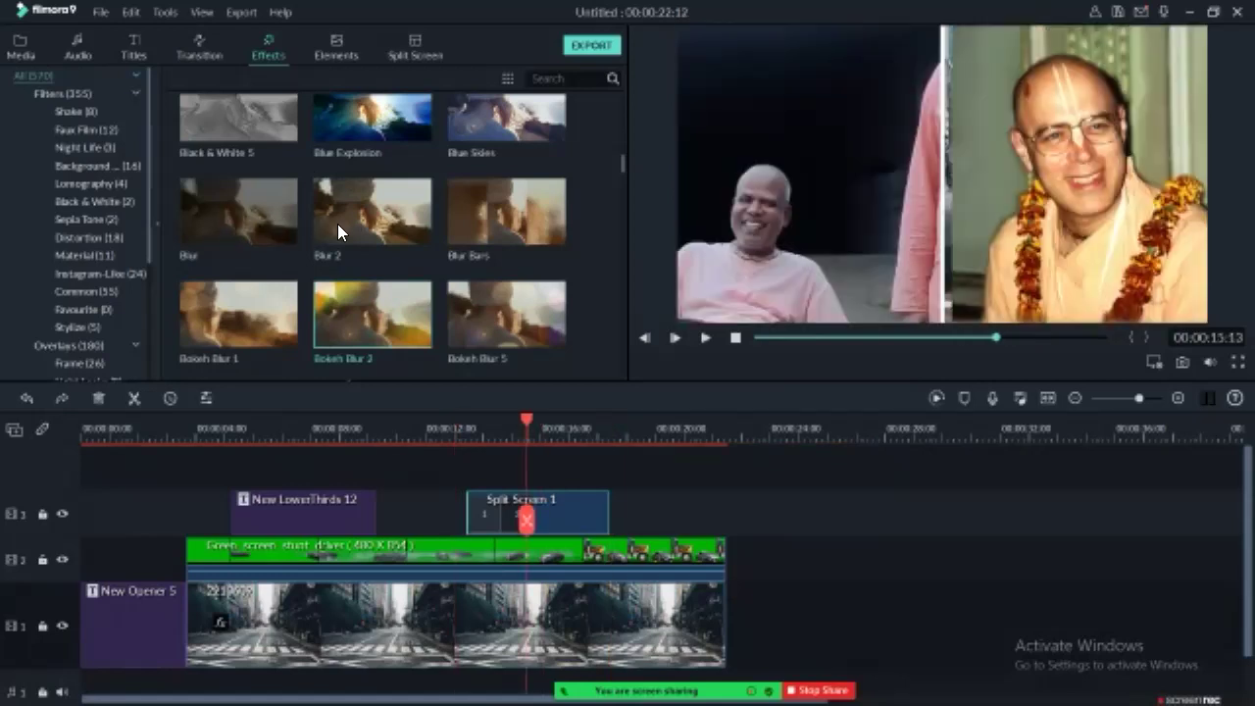
{"action": "left_click", "coordinate": [647, 429]}
Step: Add the Airplane4 element to the third video track at 19 seconds 18 frames
{"action": "left_click", "coordinate": [336, 47]}
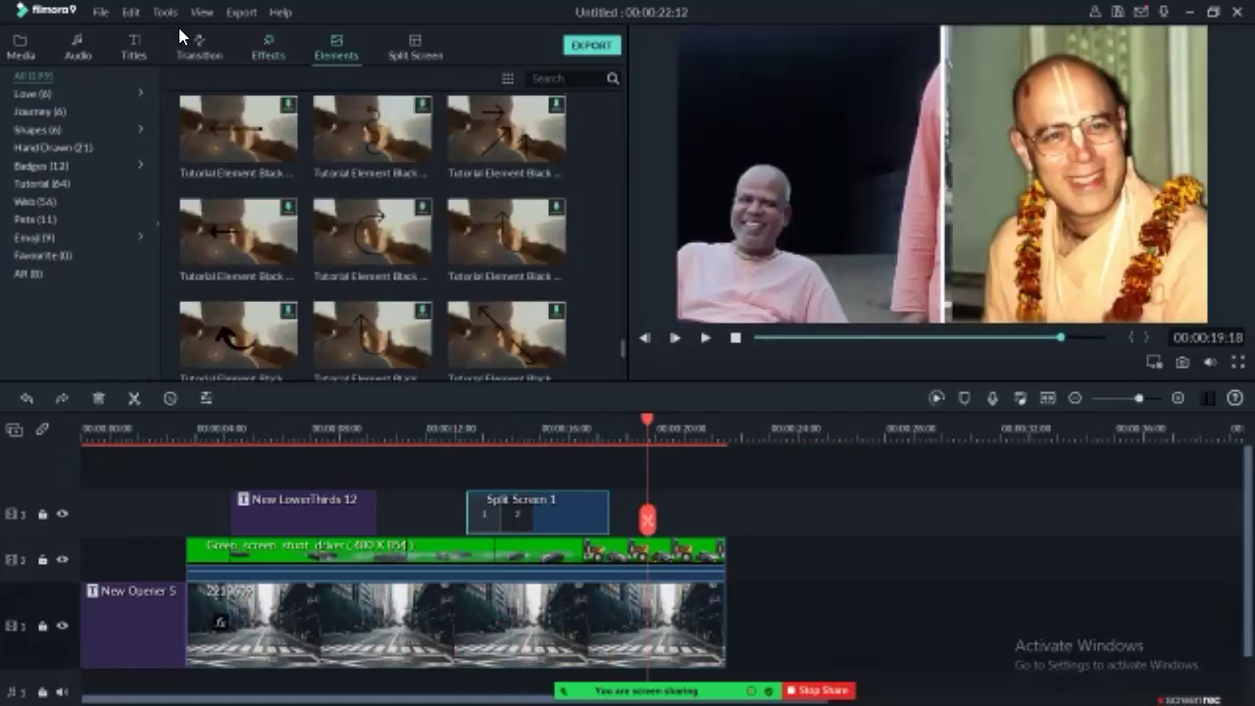
{"action": "scroll", "coordinate": [228, 147], "scroll_direction": "up", "scroll_amount": 10}
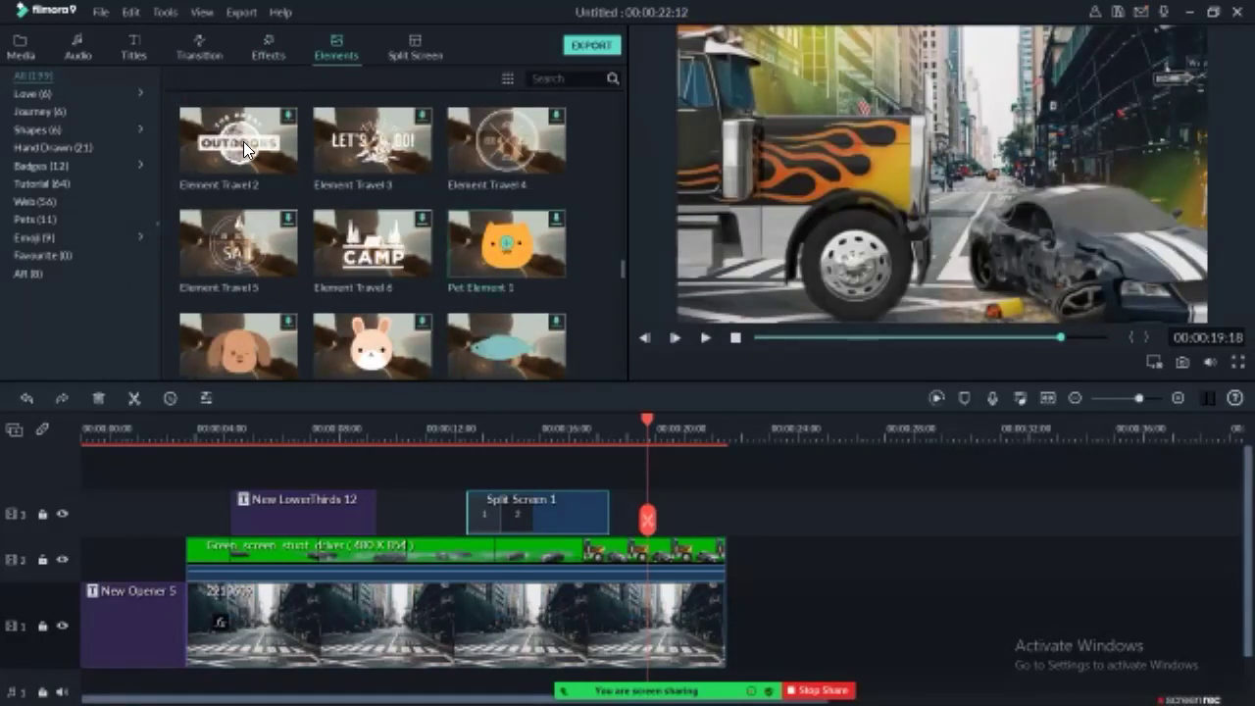
{"action": "scroll", "coordinate": [208, 165], "scroll_direction": "up", "scroll_amount": 5}
{"action": "scroll", "coordinate": [173, 151], "scroll_direction": "up", "scroll_amount": 10}
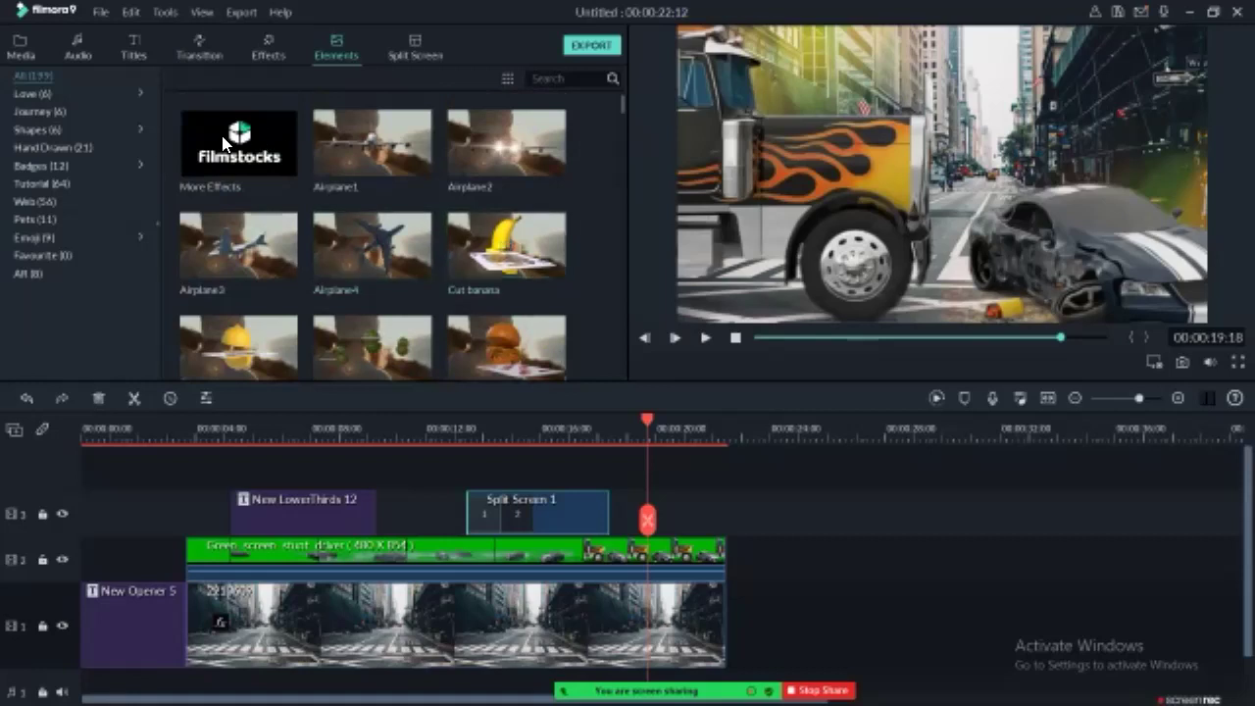
{"action": "left_click_drag", "start_coordinate": [371, 240], "coordinate": [657, 512]}
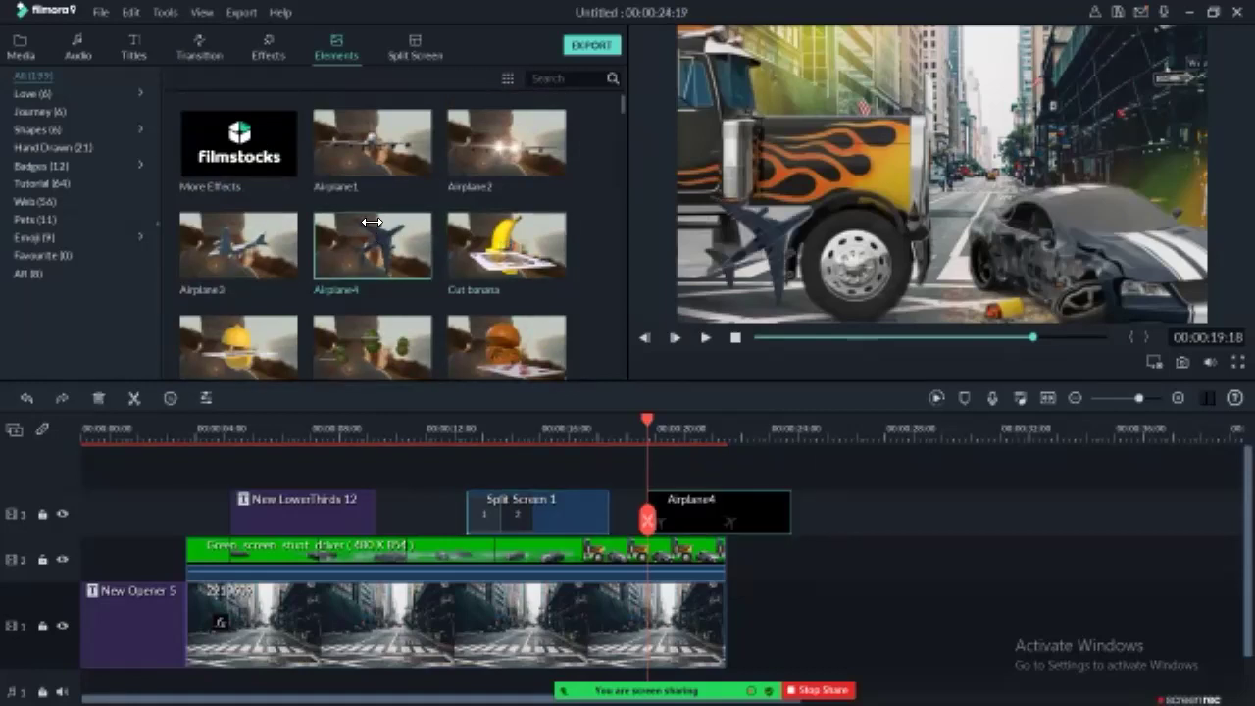
Step: Move the Airplane4 element onto a new fourth video track above the Split Screen 1 clip and check the frame at 16 seconds 10 frames
{"action": "left_click", "coordinate": [704, 428]}
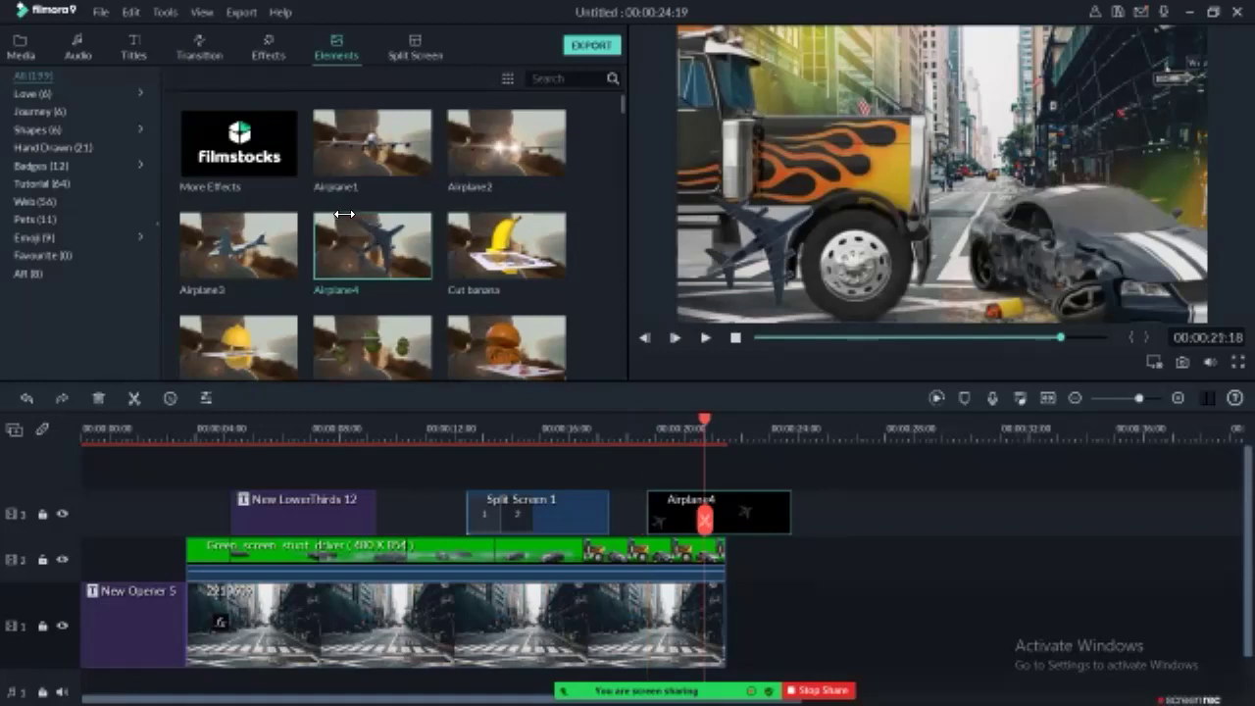
{"action": "left_click", "coordinate": [660, 428]}
{"action": "left_click_drag", "start_coordinate": [302, 221], "coordinate": [269, 224]}
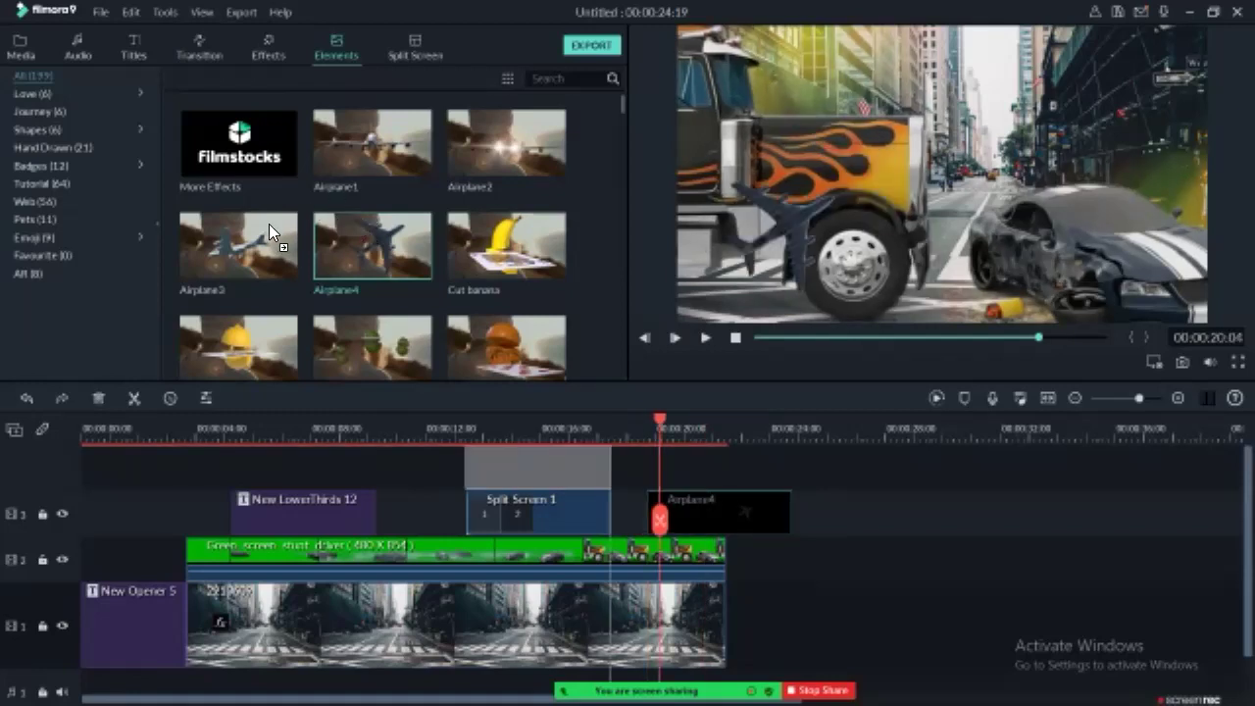
{"action": "left_click_drag", "start_coordinate": [743, 513], "coordinate": [552, 465]}
{"action": "left_click", "coordinate": [552, 464]}
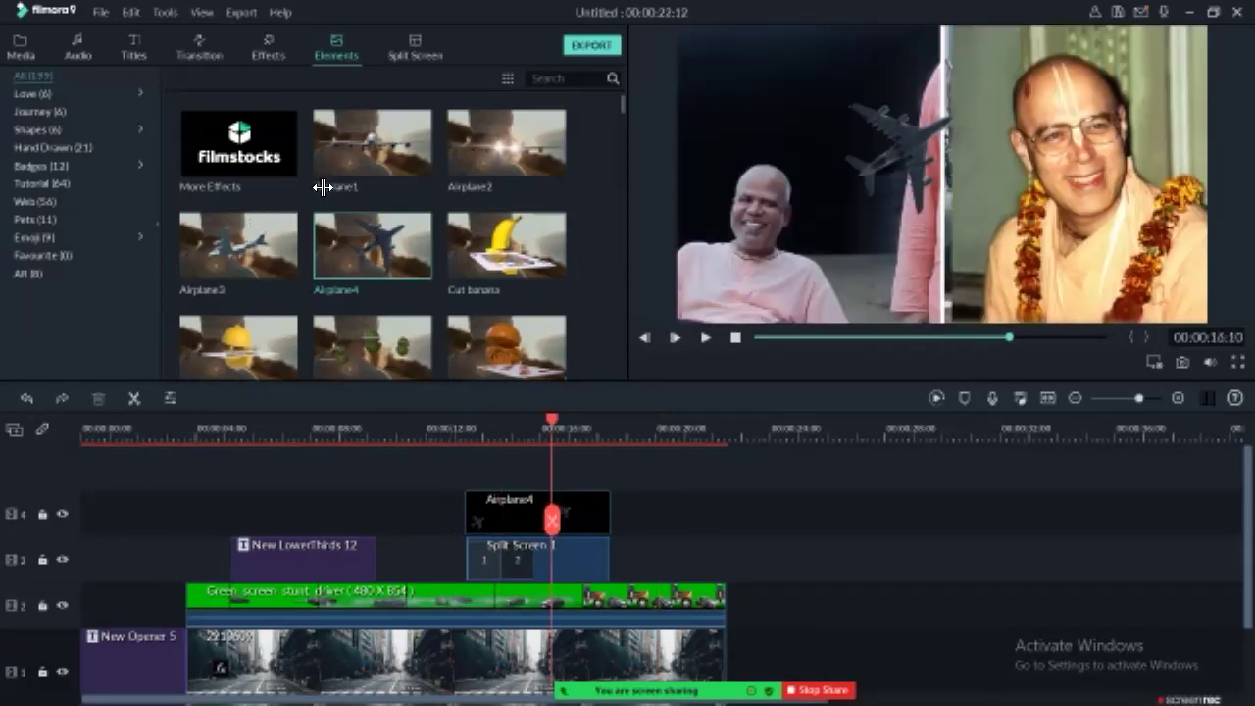
Step: Add the snapshot15 picture to the second video track, a short gap after the green screen stunt clip
{"action": "left_click", "coordinate": [16, 32]}
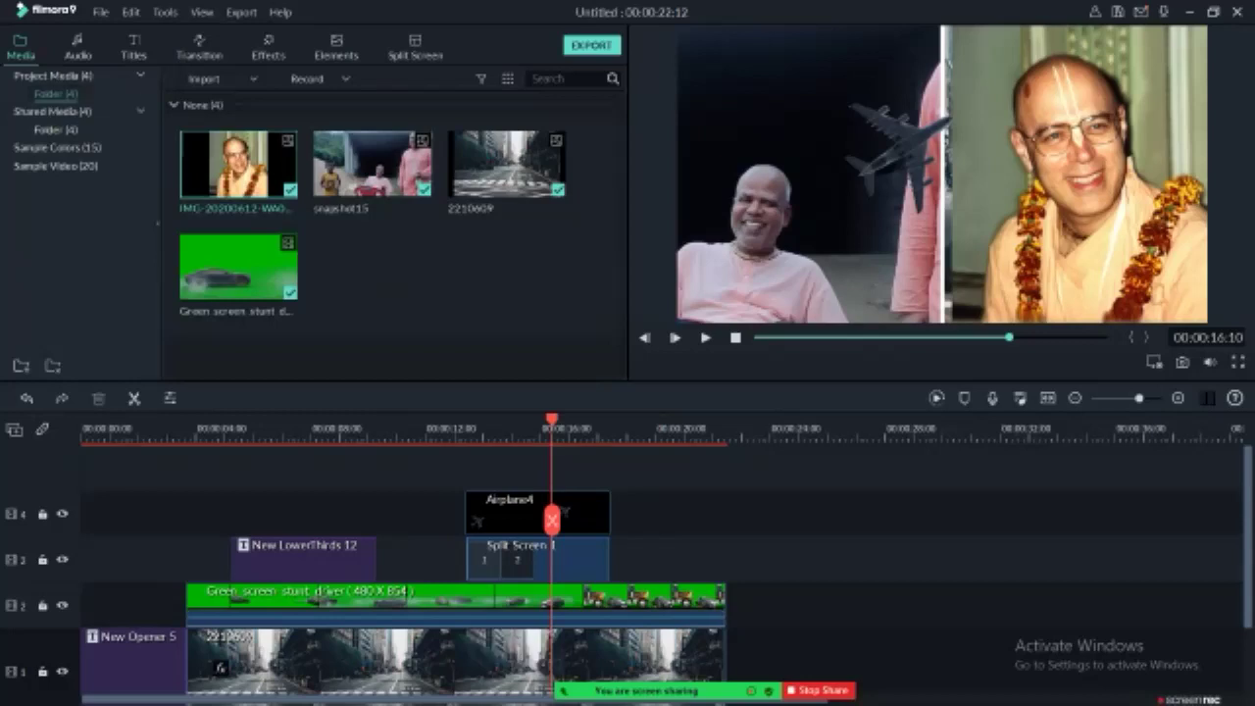
{"action": "right_click", "coordinate": [634, 597]}
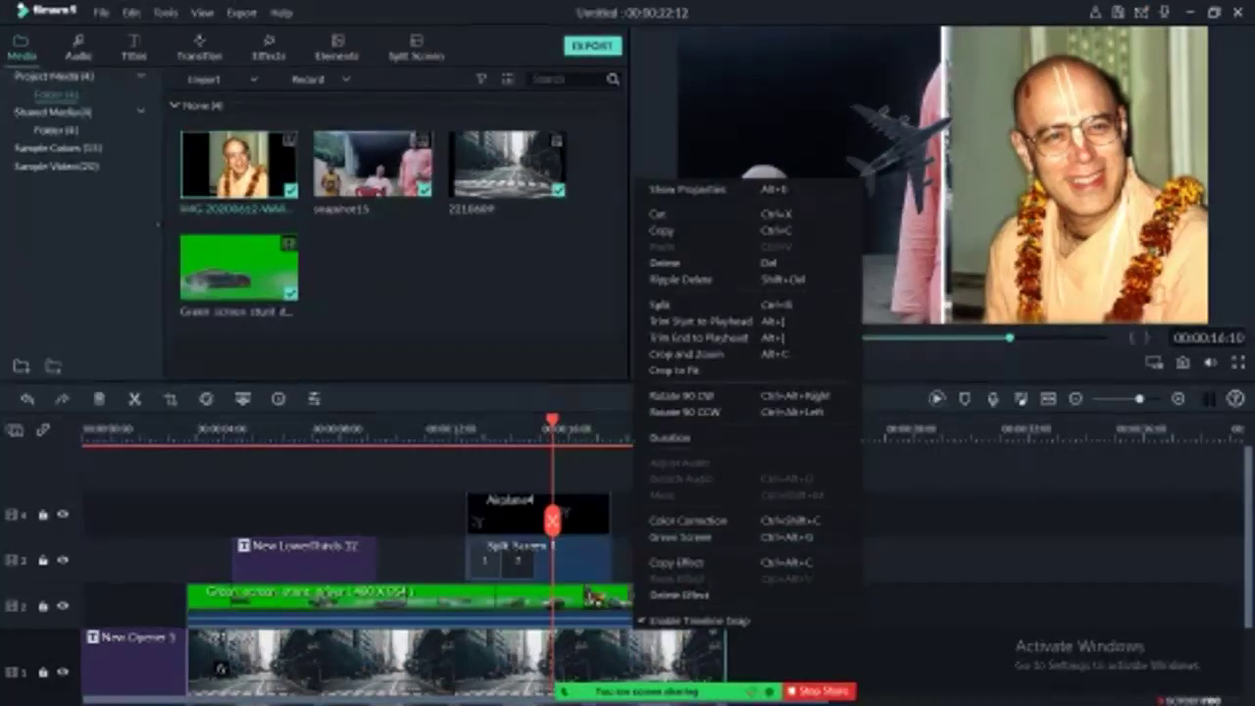
{"action": "left_click", "coordinate": [922, 539]}
{"action": "scroll", "coordinate": [553, 520], "scroll_direction": "down", "scroll_amount": 1}
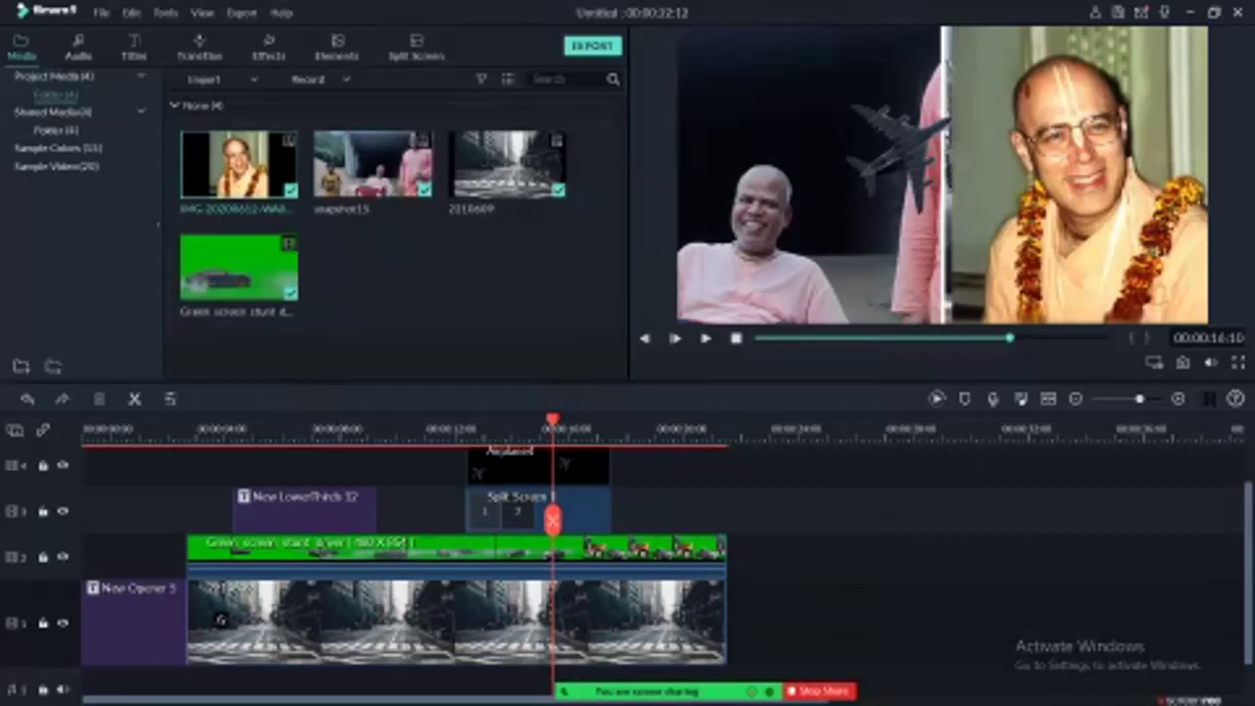
{"action": "left_click_drag", "start_coordinate": [373, 162], "coordinate": [829, 555]}
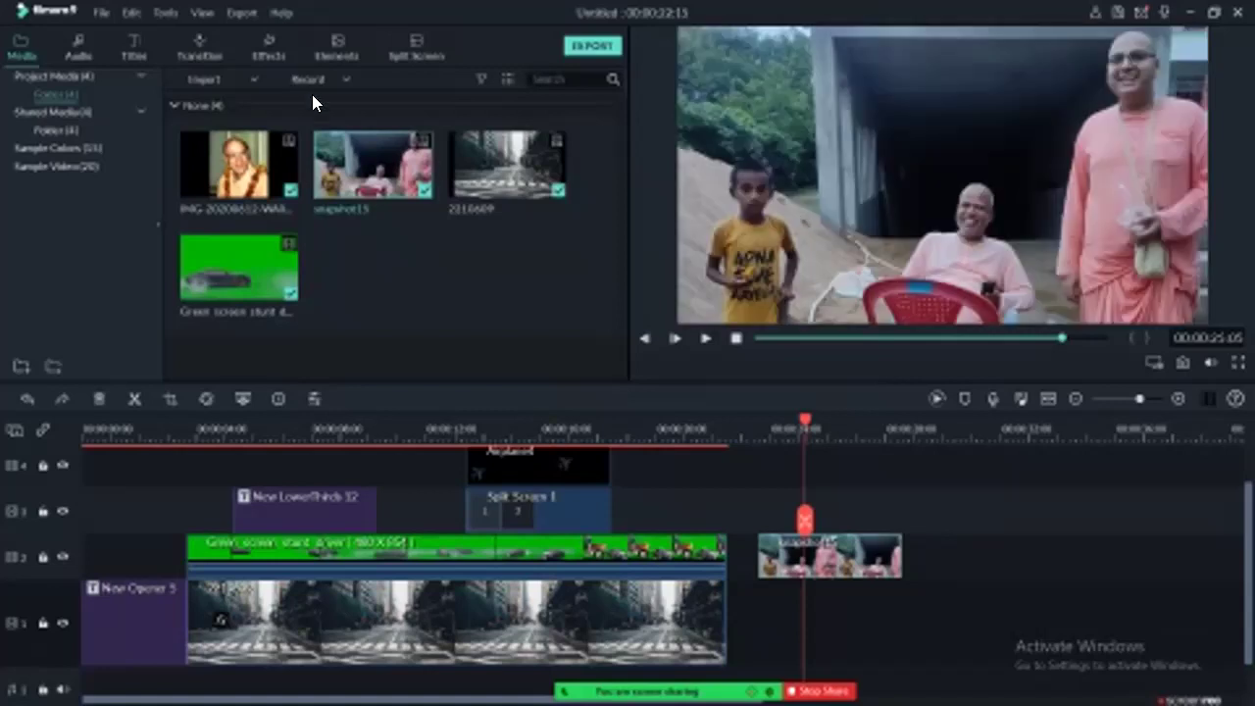
Step: Adjust the snapshot15 clip's color correction, raising vibrance to 35 and saturation to 43
{"action": "right_click", "coordinate": [822, 566]}
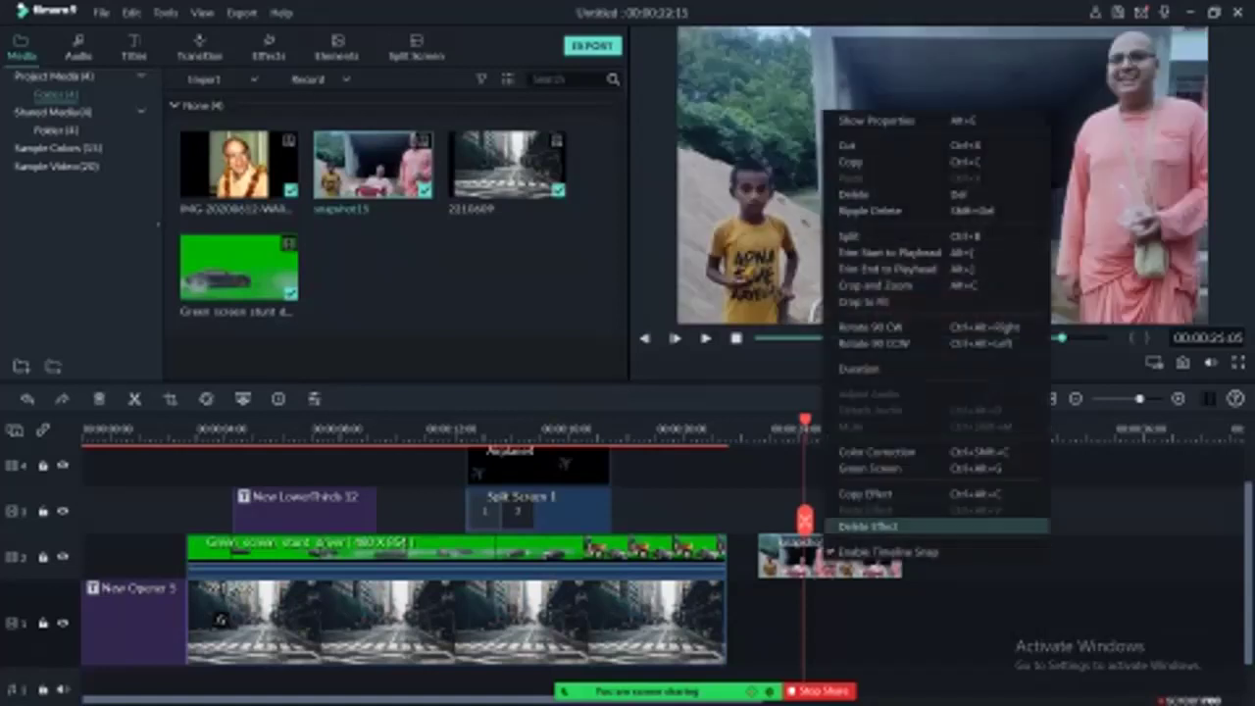
{"action": "left_click", "coordinate": [890, 451]}
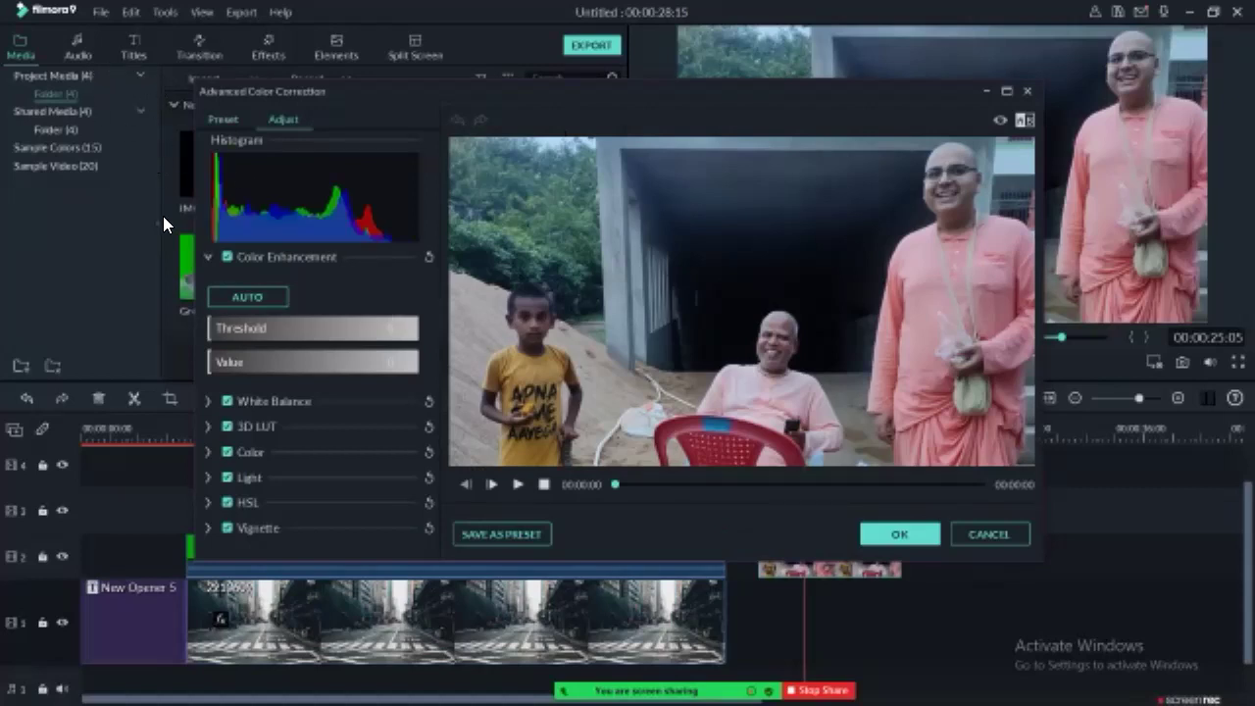
{"action": "mouse_move", "coordinate": [209, 329]}
{"action": "left_mouse_down"}
{"action": "mouse_move", "coordinate": [260, 331]}
{"action": "mouse_move", "coordinate": [249, 330]}
{"action": "left_mouse_up"}
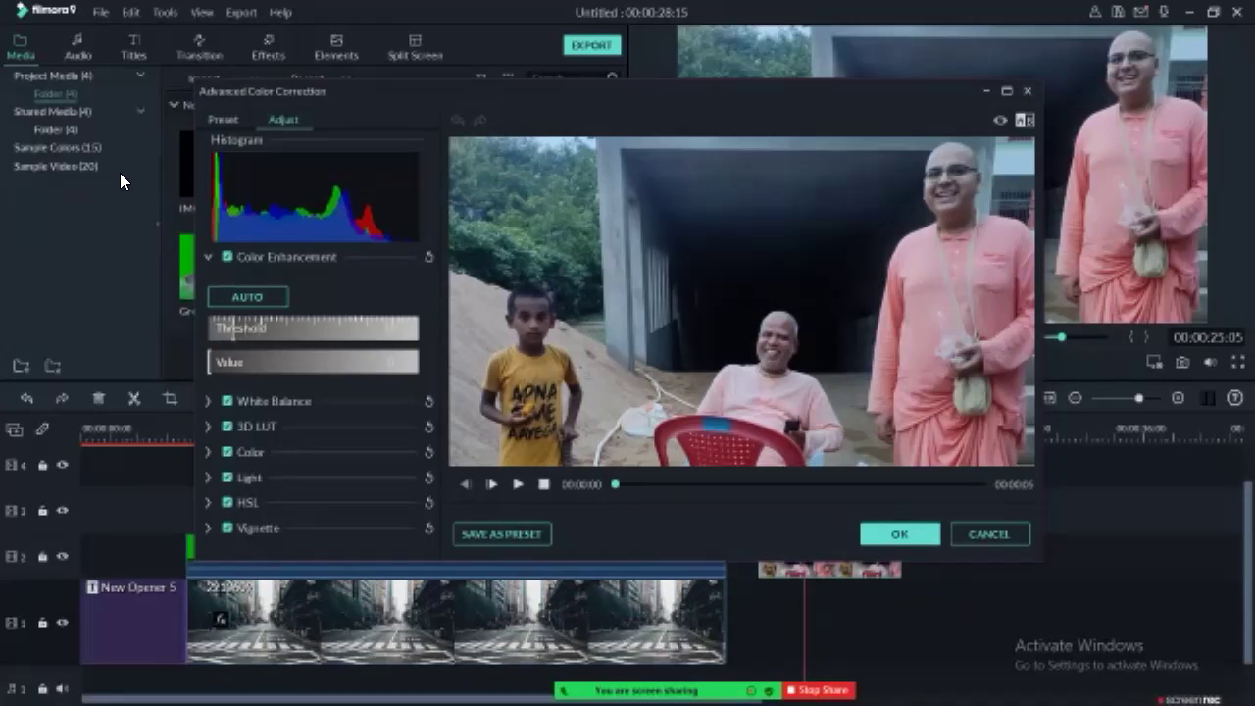
{"action": "left_click", "coordinate": [209, 452]}
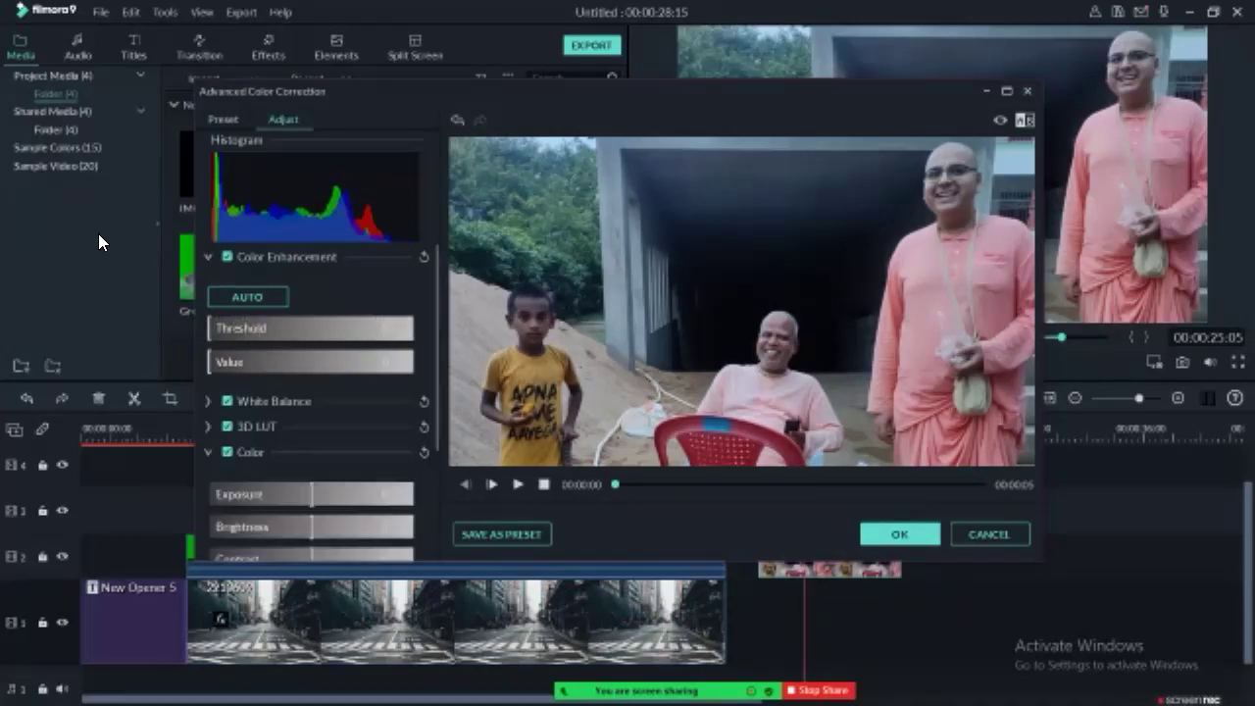
{"action": "scroll", "coordinate": [211, 260], "scroll_direction": "down", "scroll_amount": 3}
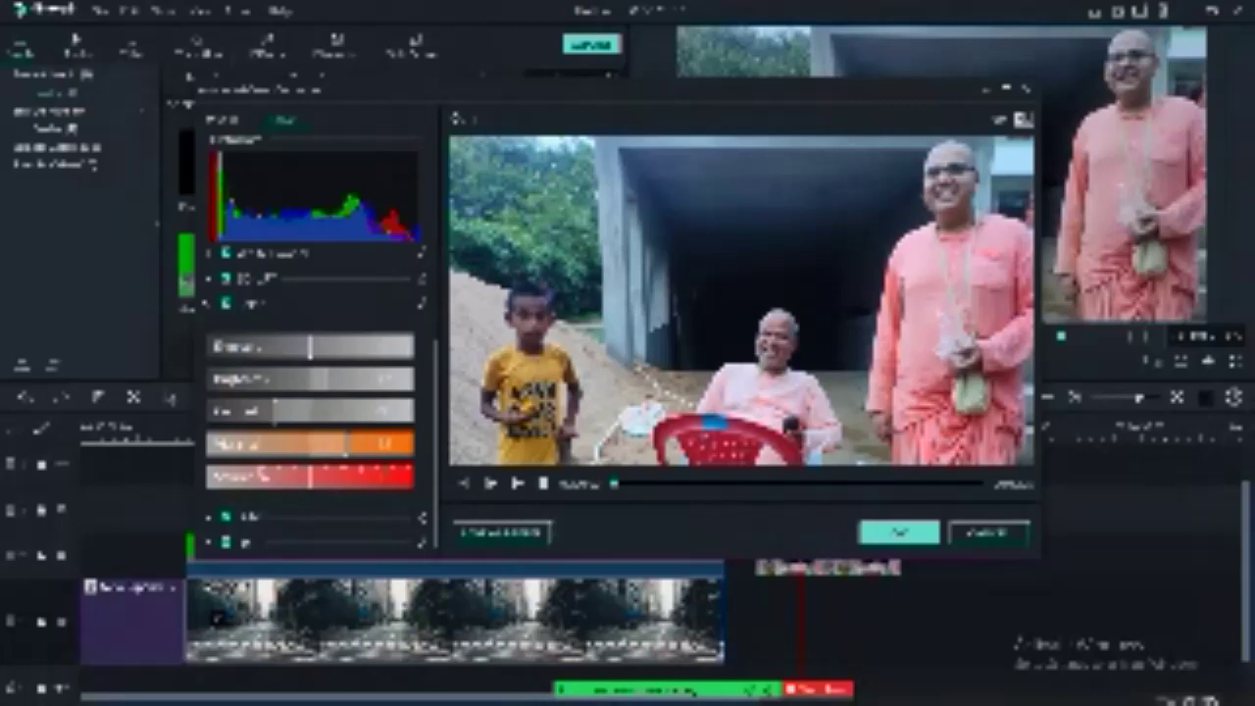
{"action": "left_click_drag", "start_coordinate": [311, 477], "coordinate": [358, 477]}
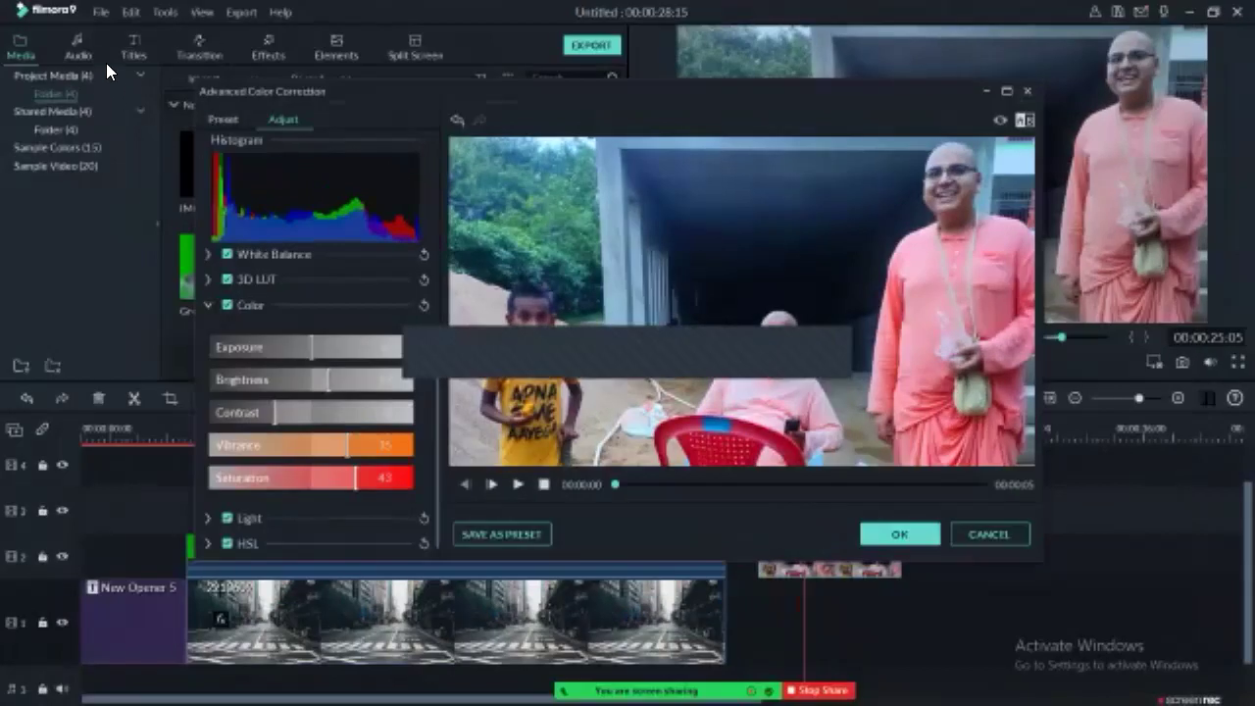
Step: Browse all the color correction presets and confirm the correction for the snapshot15 clip
{"action": "left_click", "coordinate": [223, 119]}
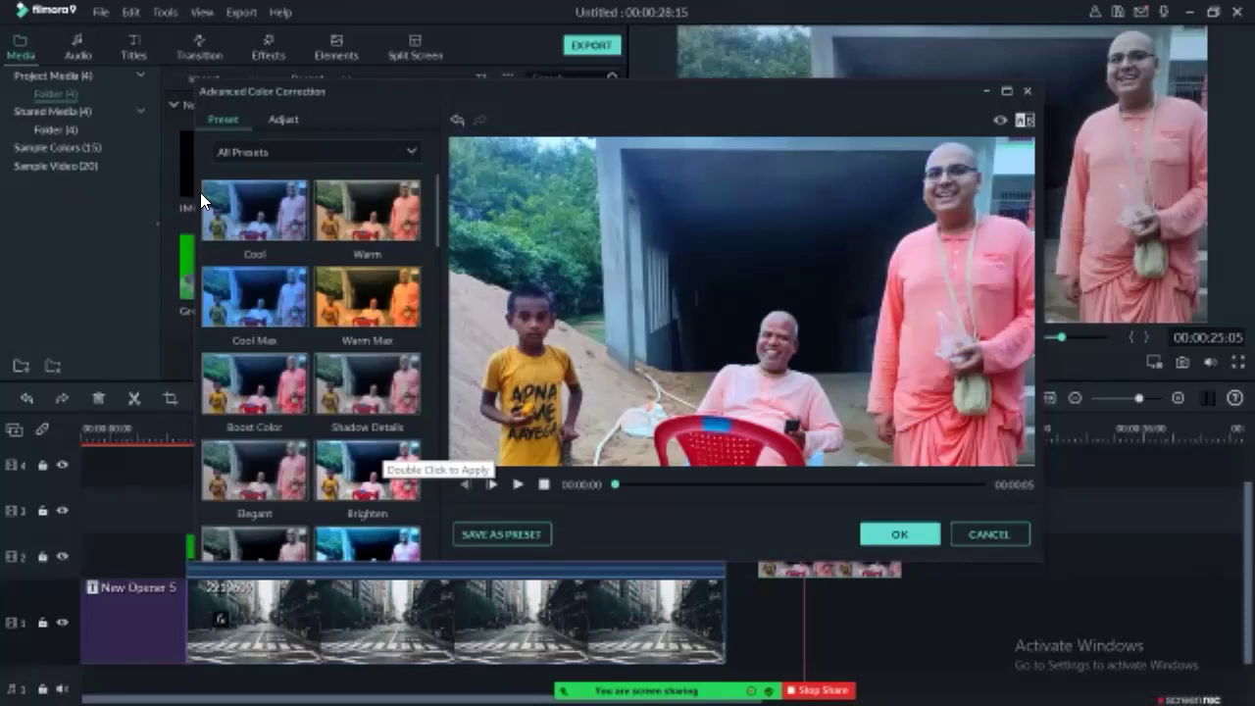
{"action": "scroll", "coordinate": [171, 219], "scroll_direction": "down", "scroll_amount": 3}
{"action": "scroll", "coordinate": [157, 206], "scroll_direction": "up", "scroll_amount": 3}
{"action": "scroll", "coordinate": [157, 206], "scroll_direction": "down", "scroll_amount": 6}
{"action": "scroll", "coordinate": [157, 206], "scroll_direction": "down", "scroll_amount": 3}
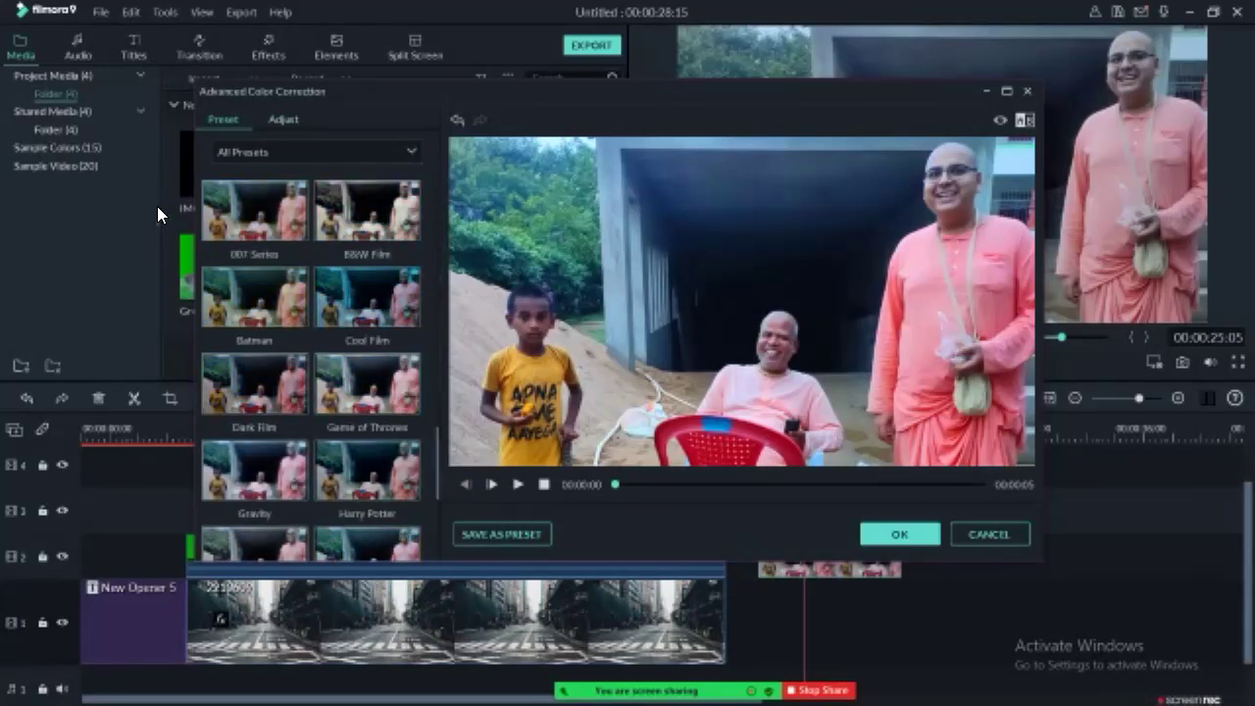
{"action": "scroll", "coordinate": [157, 206], "scroll_direction": "down", "scroll_amount": 3}
{"action": "scroll", "coordinate": [157, 206], "scroll_direction": "up", "scroll_amount": 9}
{"action": "scroll", "coordinate": [157, 206], "scroll_direction": "up", "scroll_amount": 5}
{"action": "scroll", "coordinate": [157, 210], "scroll_direction": "down", "scroll_amount": 5}
{"action": "scroll", "coordinate": [157, 210], "scroll_direction": "up", "scroll_amount": 5}
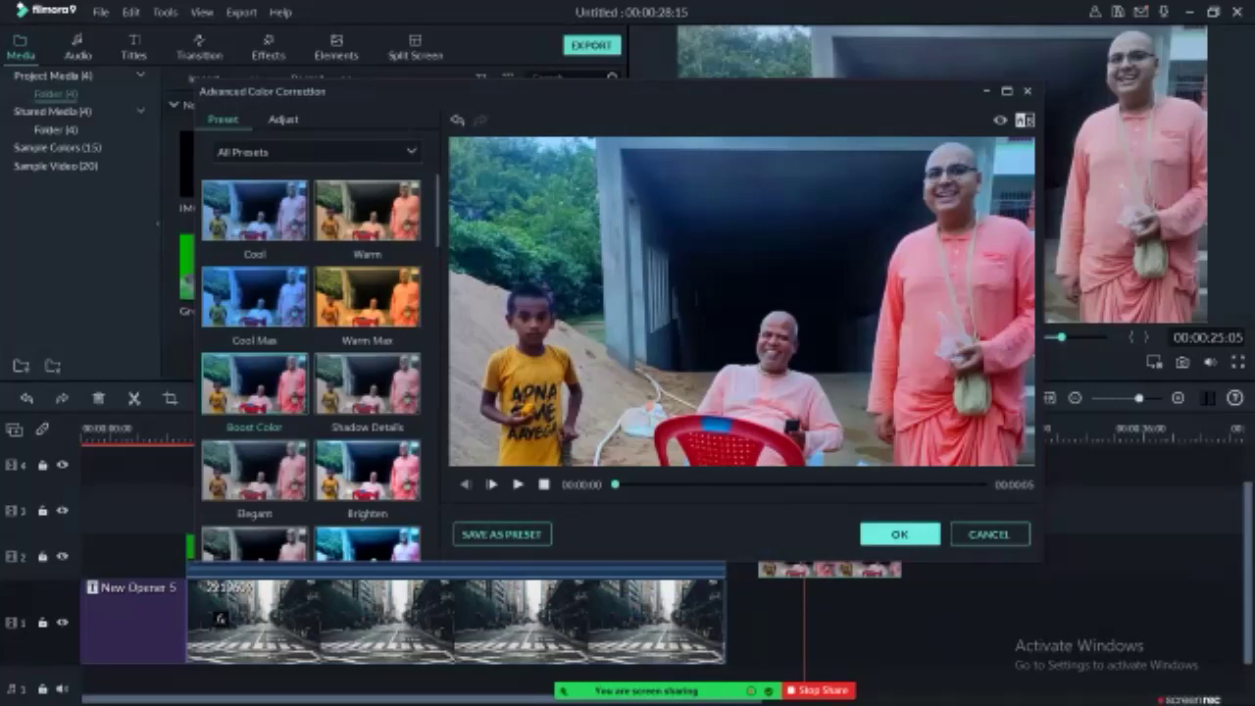
{"action": "left_click", "coordinate": [900, 535]}
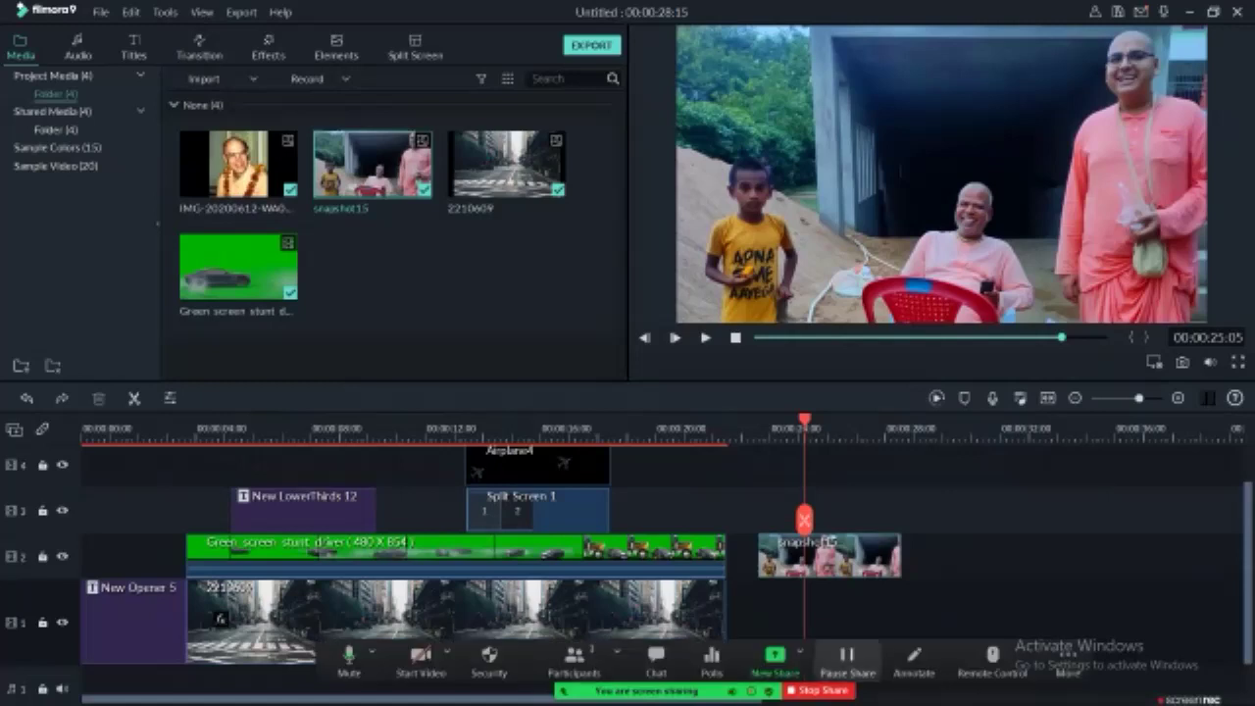
{"action": "left_click", "coordinate": [134, 47]}
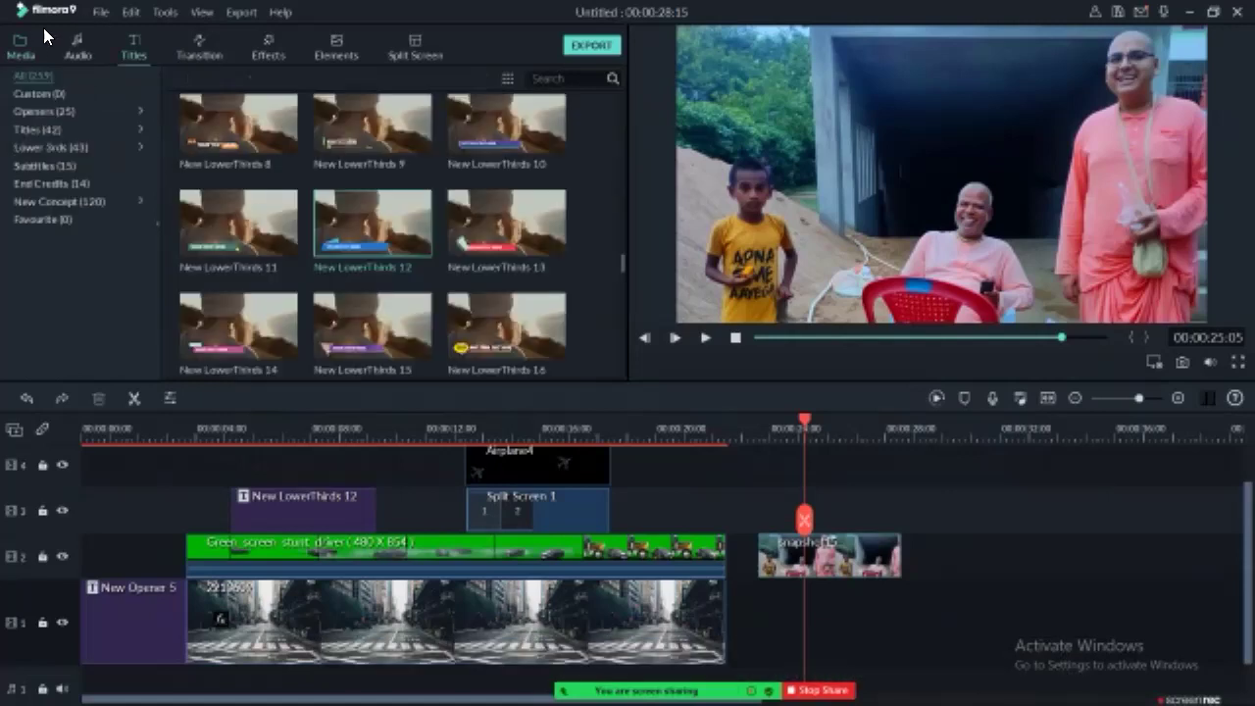
{"action": "left_click", "coordinate": [77, 47]}
{"action": "key", "text": "alt+5"}
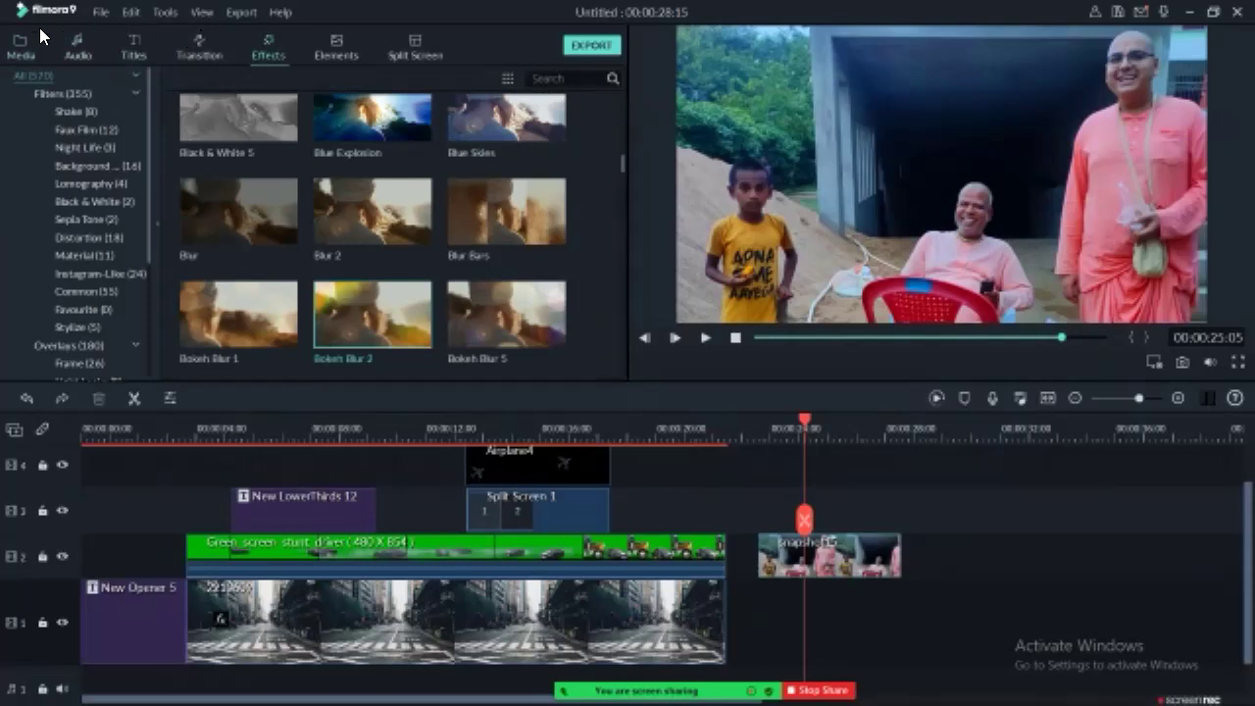
{"action": "key", "text": "alt+1"}
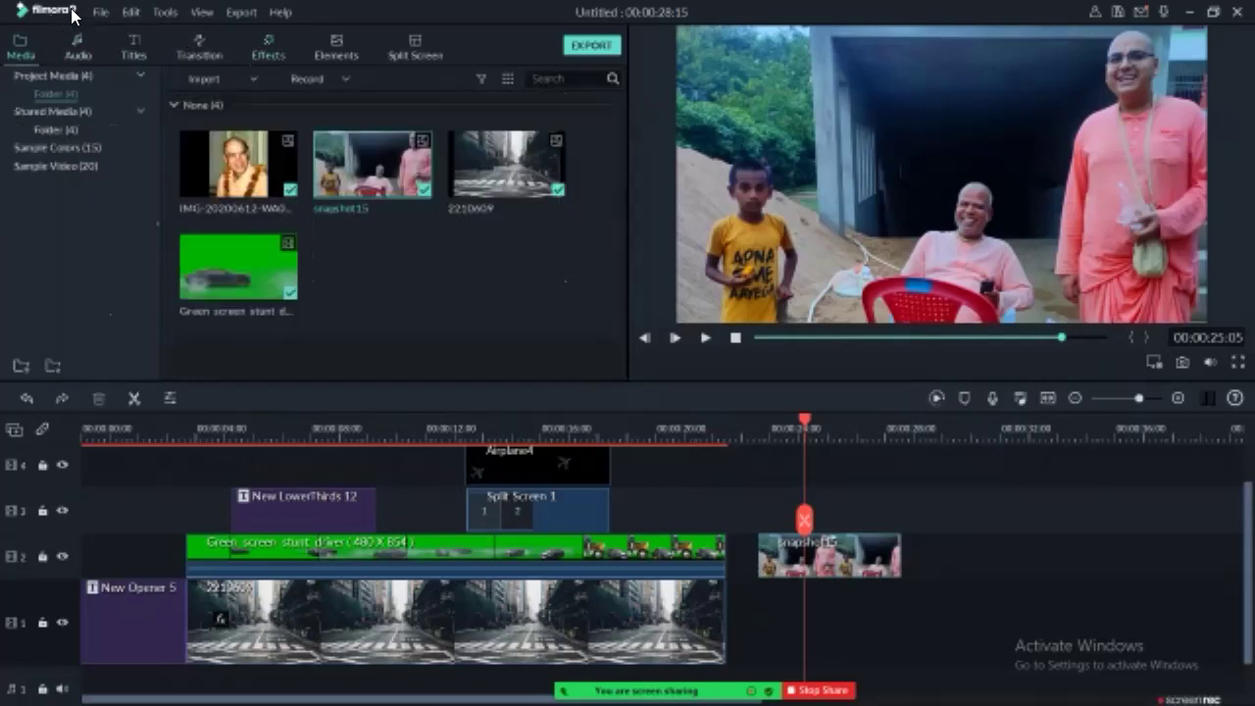
{"action": "left_click", "coordinate": [131, 12]}
{"action": "left_click", "coordinate": [336, 202]}
Step: Play the timeline from 10 seconds 20 frames into the split screen section, pausing at about 14 seconds
{"action": "left_click", "coordinate": [391, 425]}
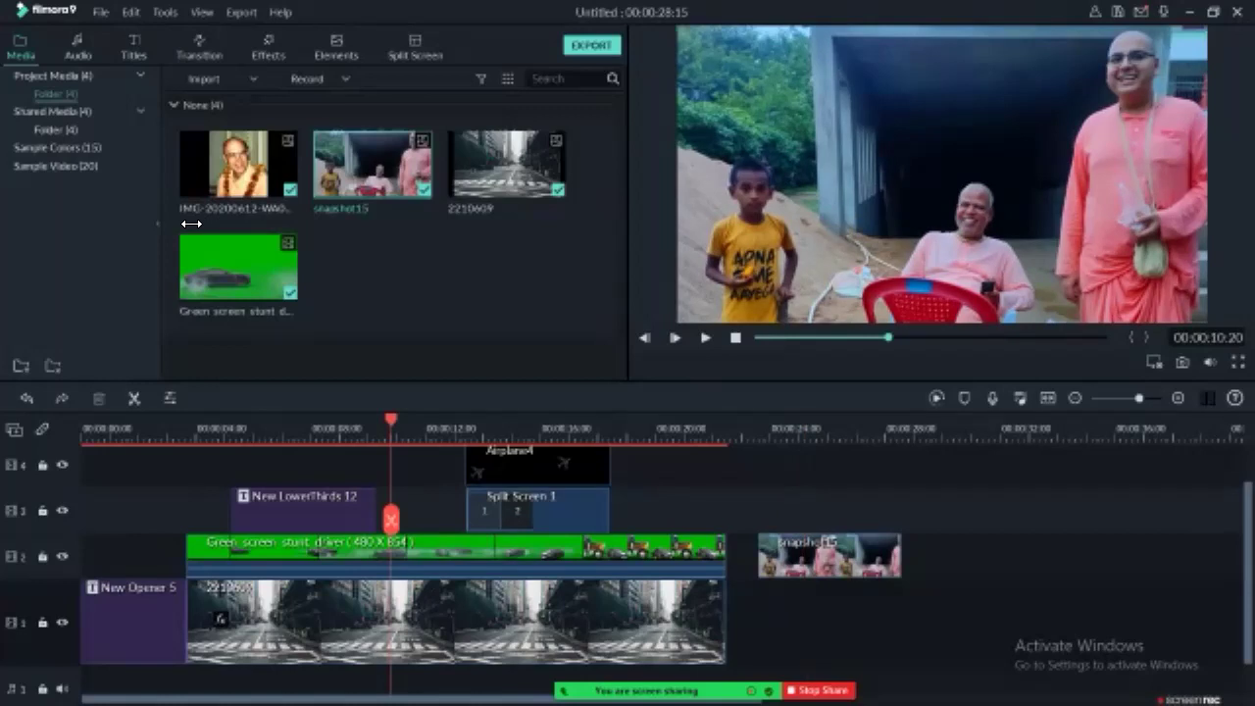
{"action": "key", "text": "space"}
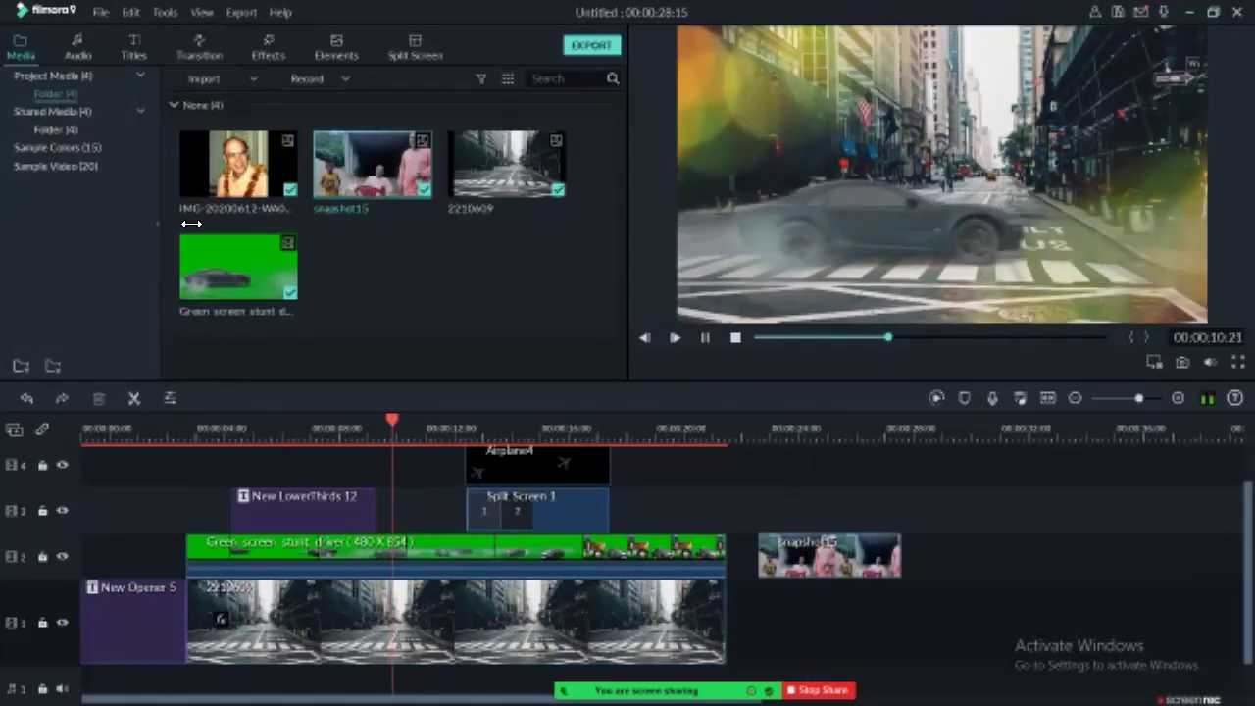
{"action": "key", "text": "space"}
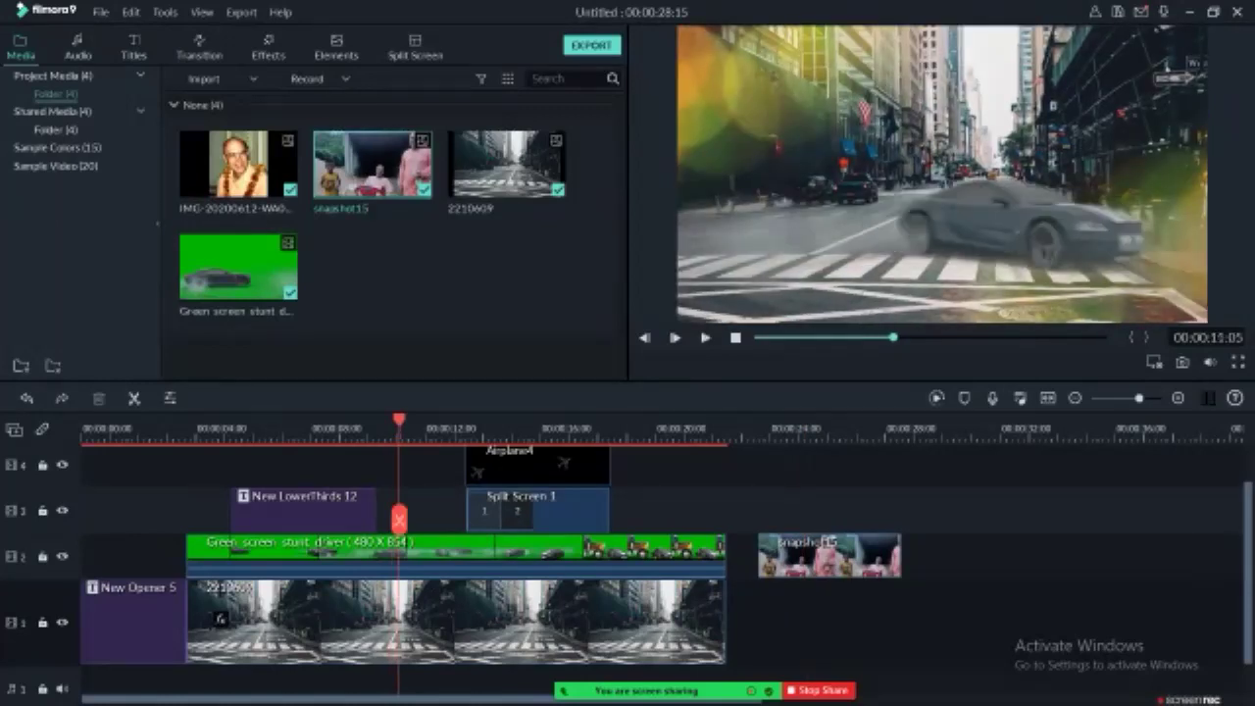
{"action": "key", "text": "space"}
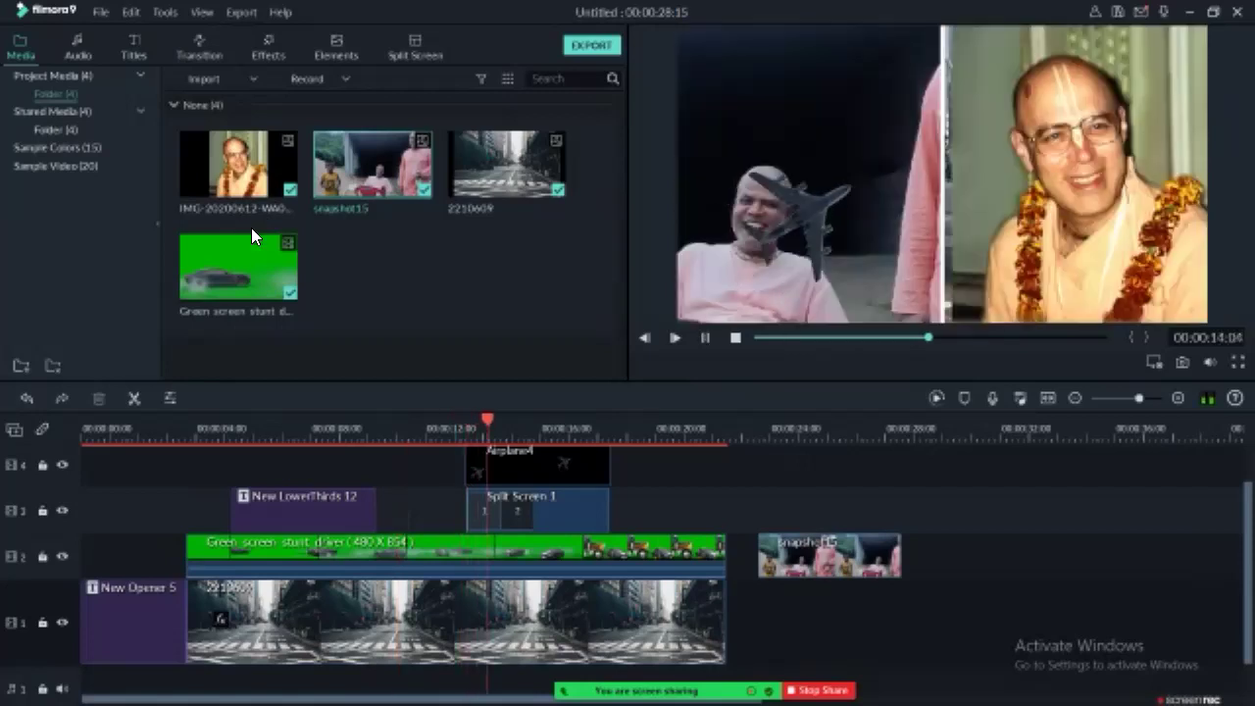
{"action": "key", "text": "space"}
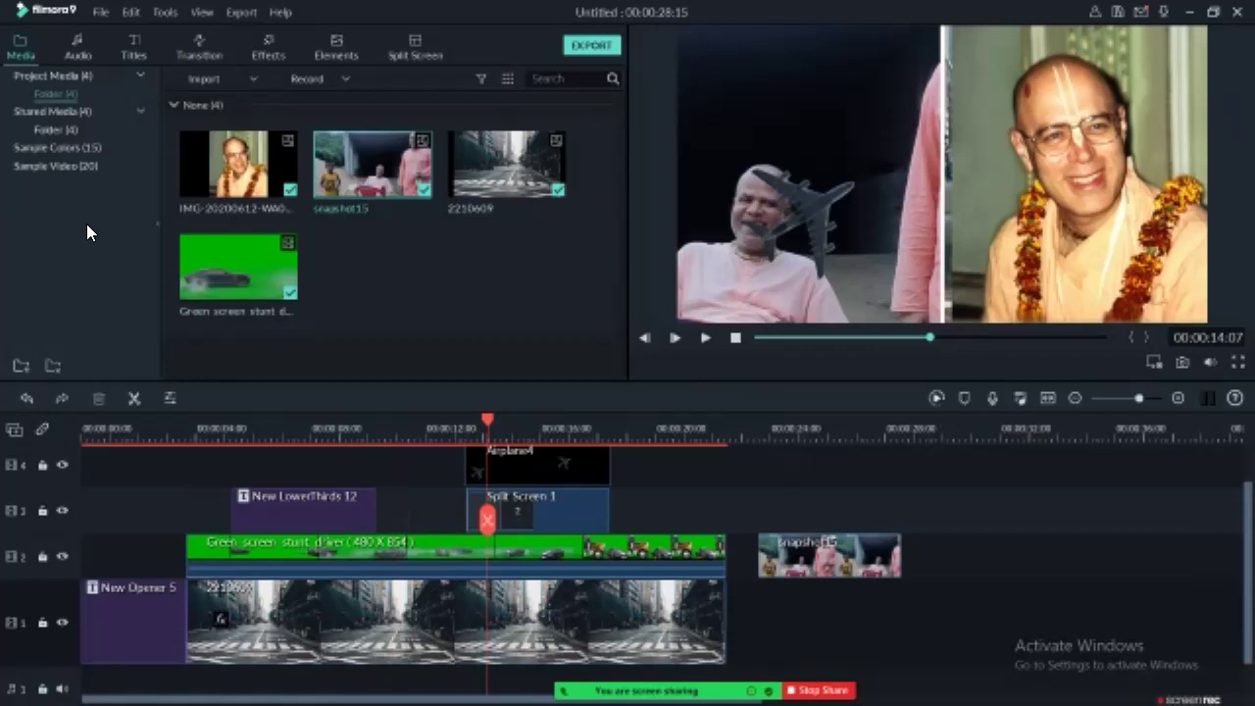
Step: Render part of the timeline preview, cancel the rendering, and replay the project from the beginning to about 11 seconds
{"action": "key", "text": "Return"}
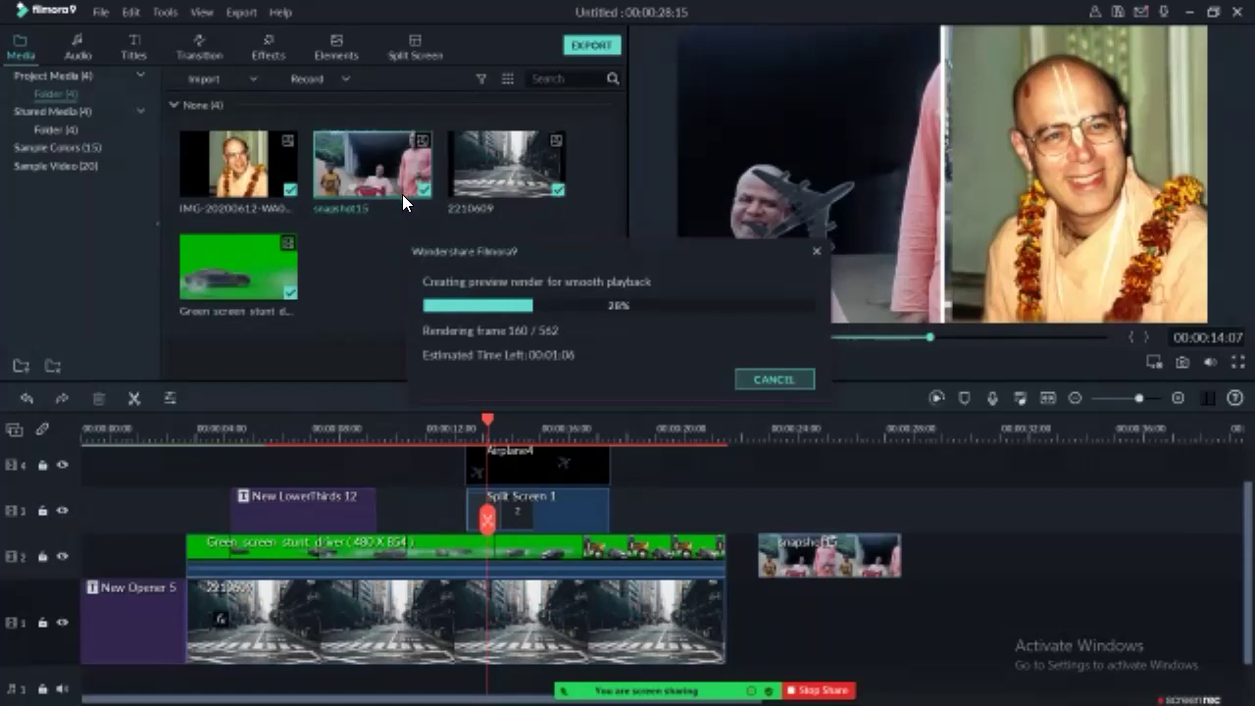
{"action": "key", "text": "Escape"}
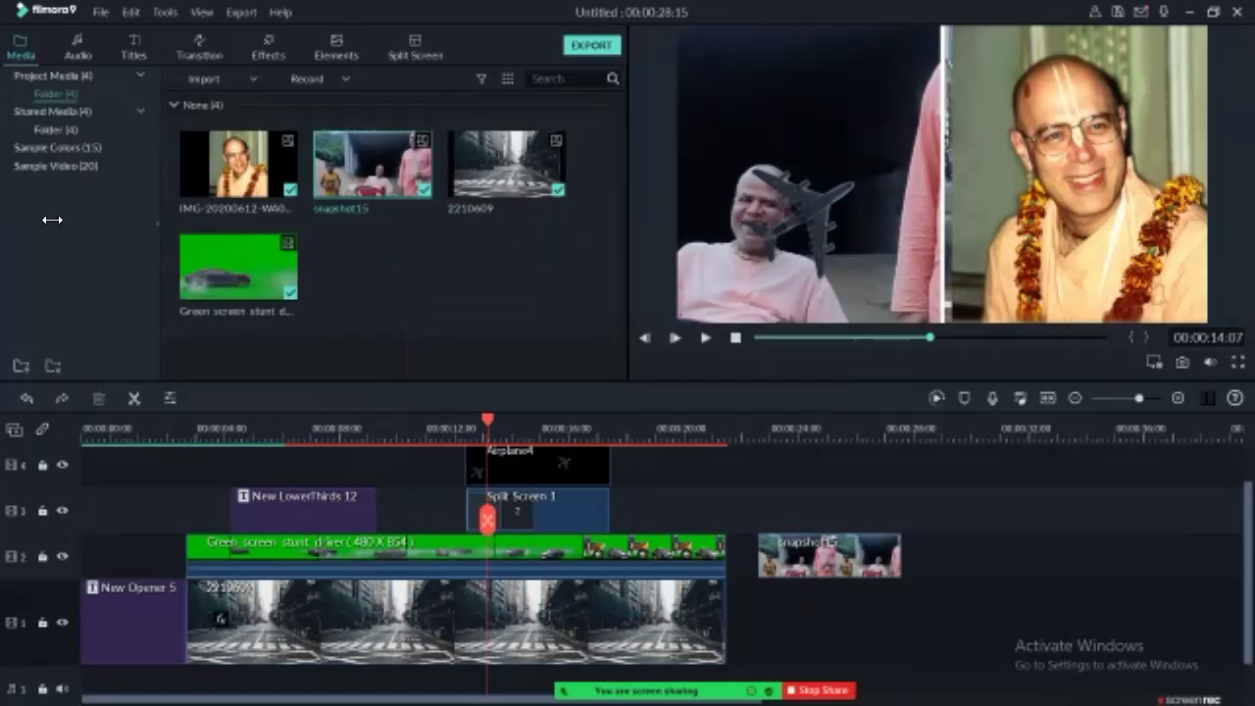
{"action": "key", "text": "Home"}
{"action": "key", "text": "space"}
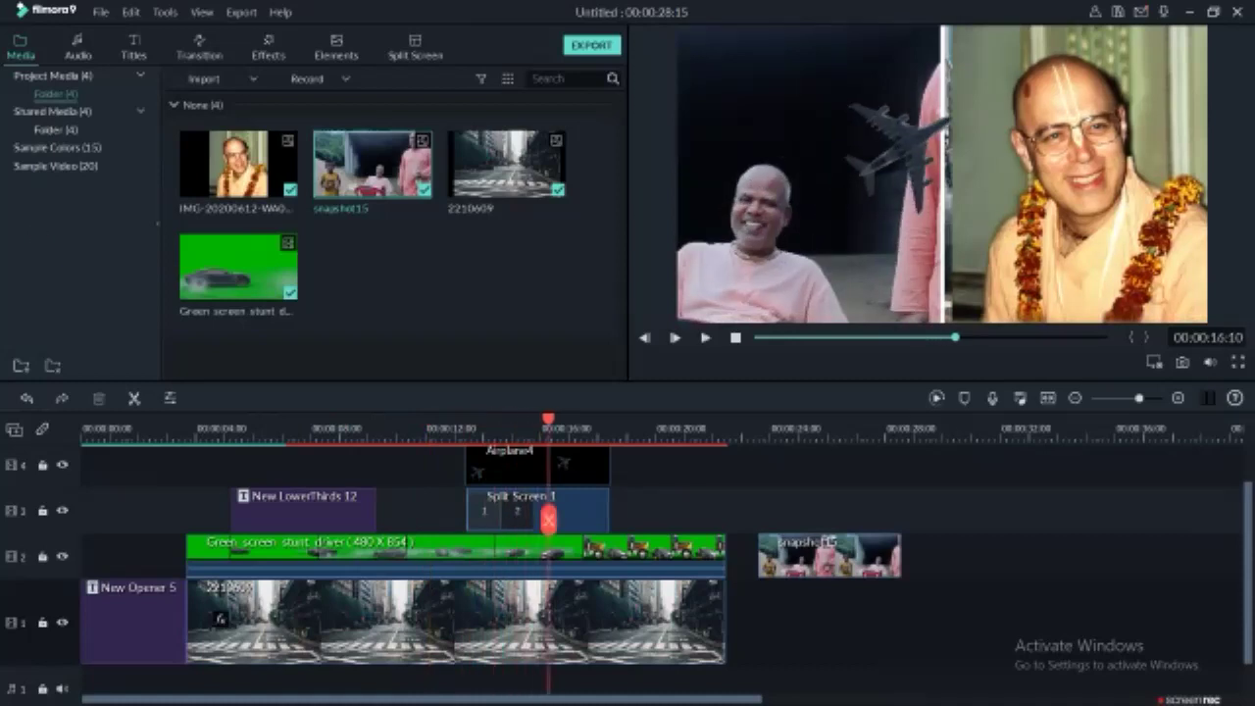
{"action": "key", "text": "Home"}
{"action": "key", "text": "space"}
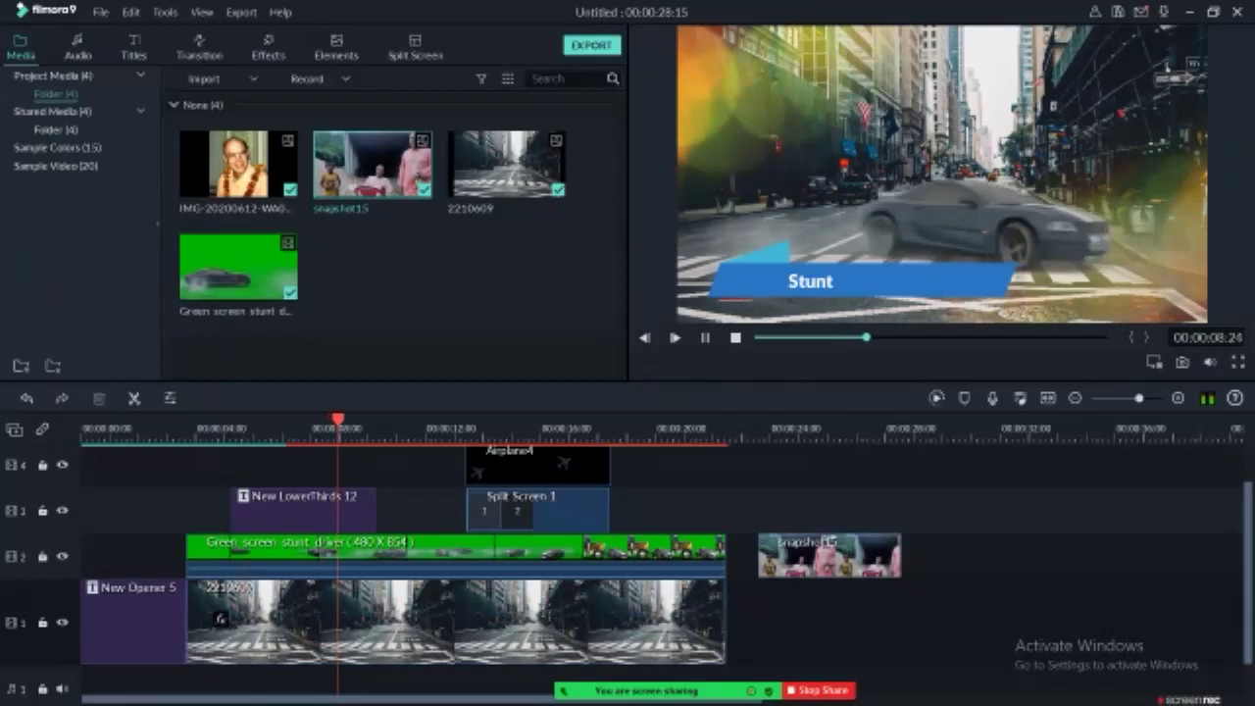
{"action": "key", "text": "space"}
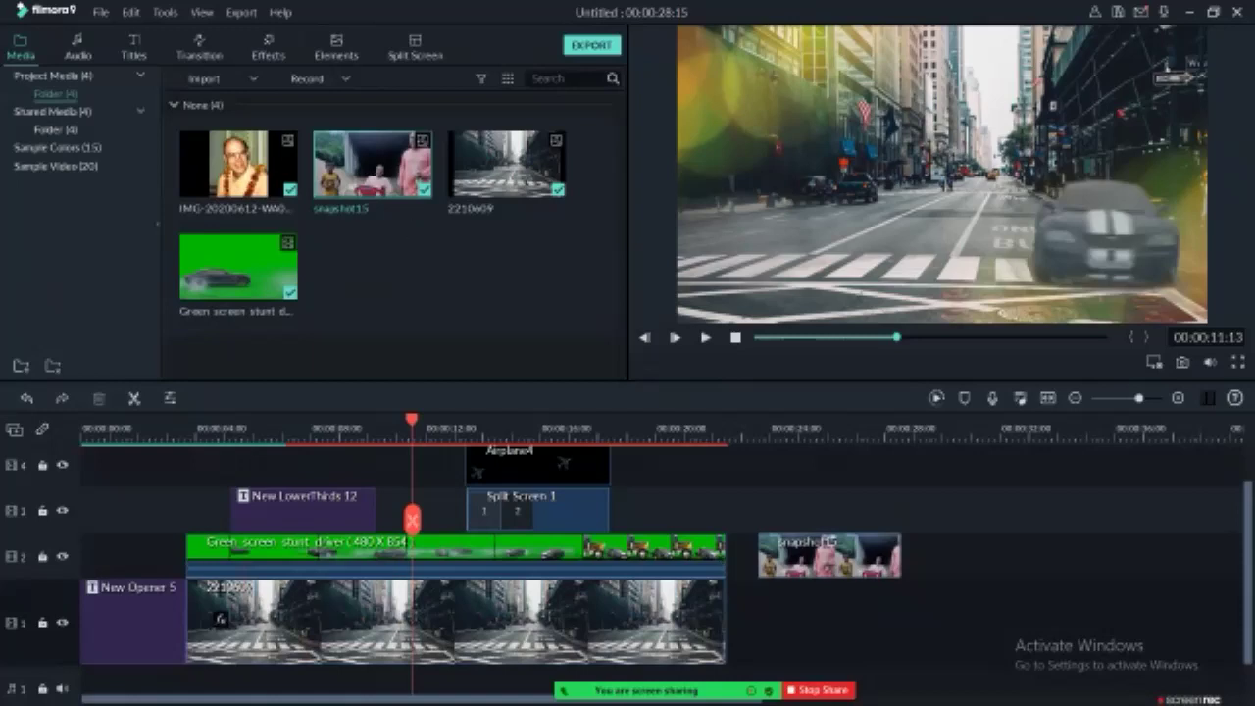
Step: Set the preview's playback quality to 1/8 and play the timeline from 11 seconds 13 frames
{"action": "right_click", "coordinate": [1035, 208]}
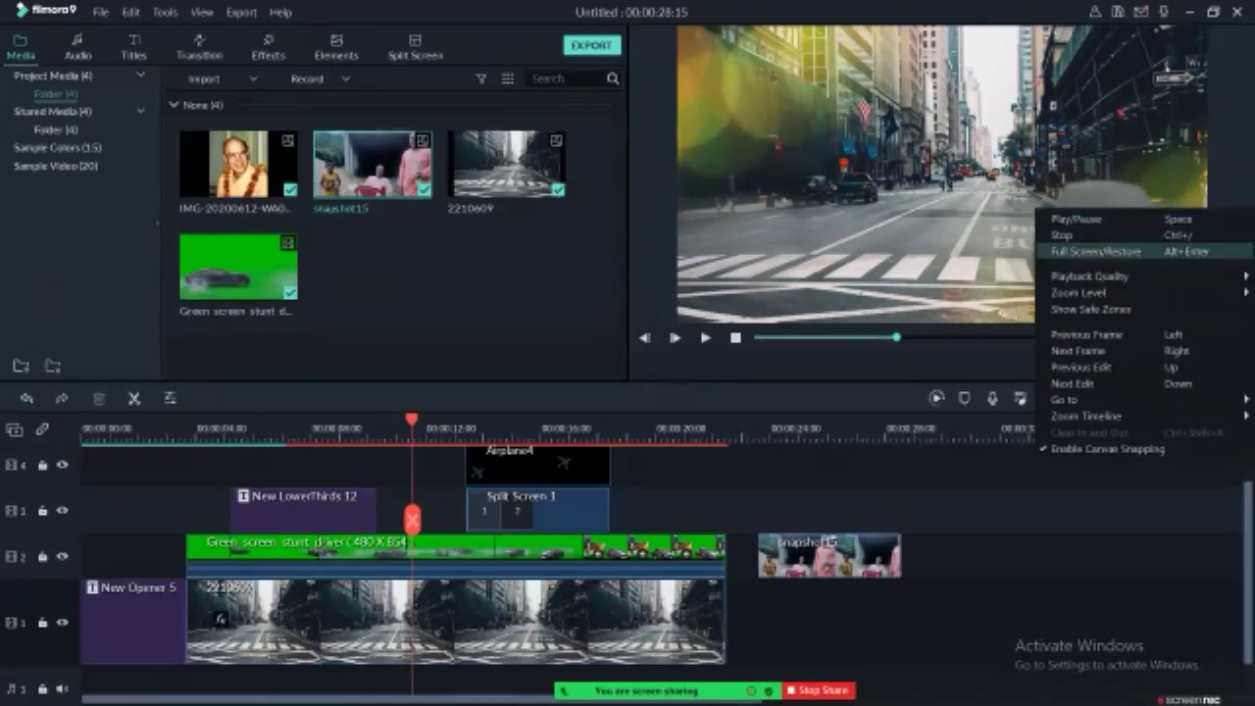
{"action": "mouse_move", "coordinate": [1088, 275]}
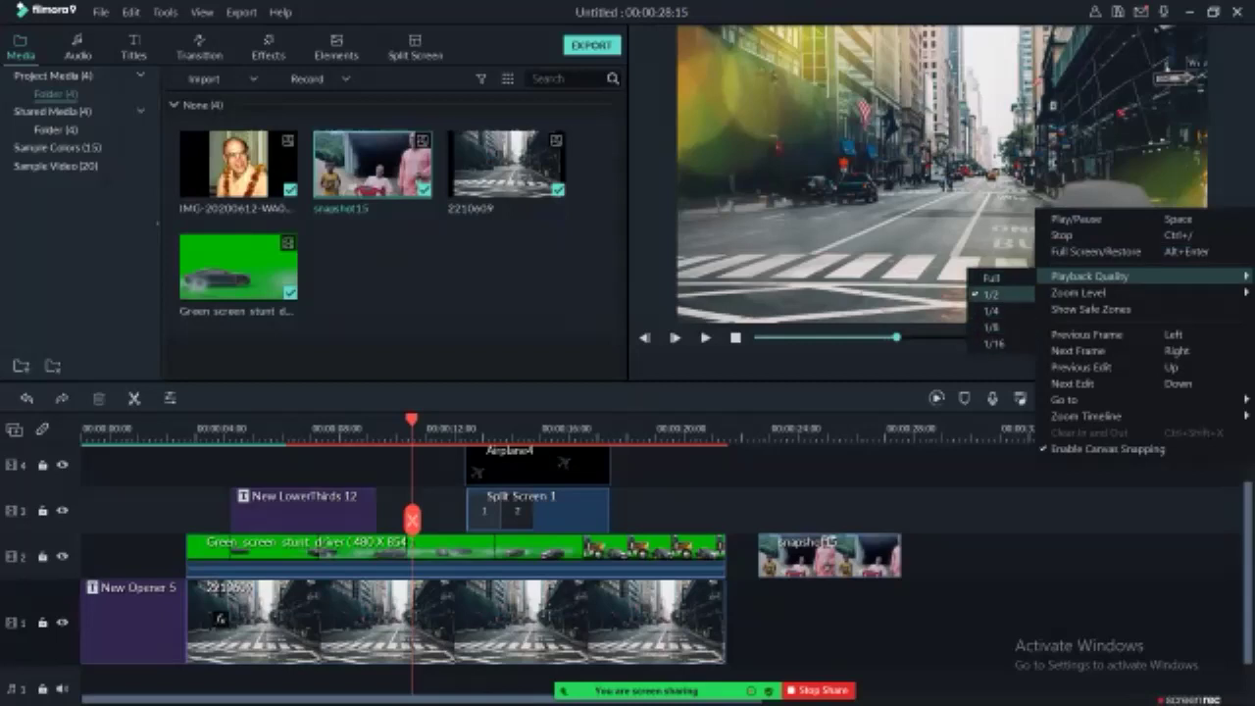
{"action": "left_click", "coordinate": [992, 327]}
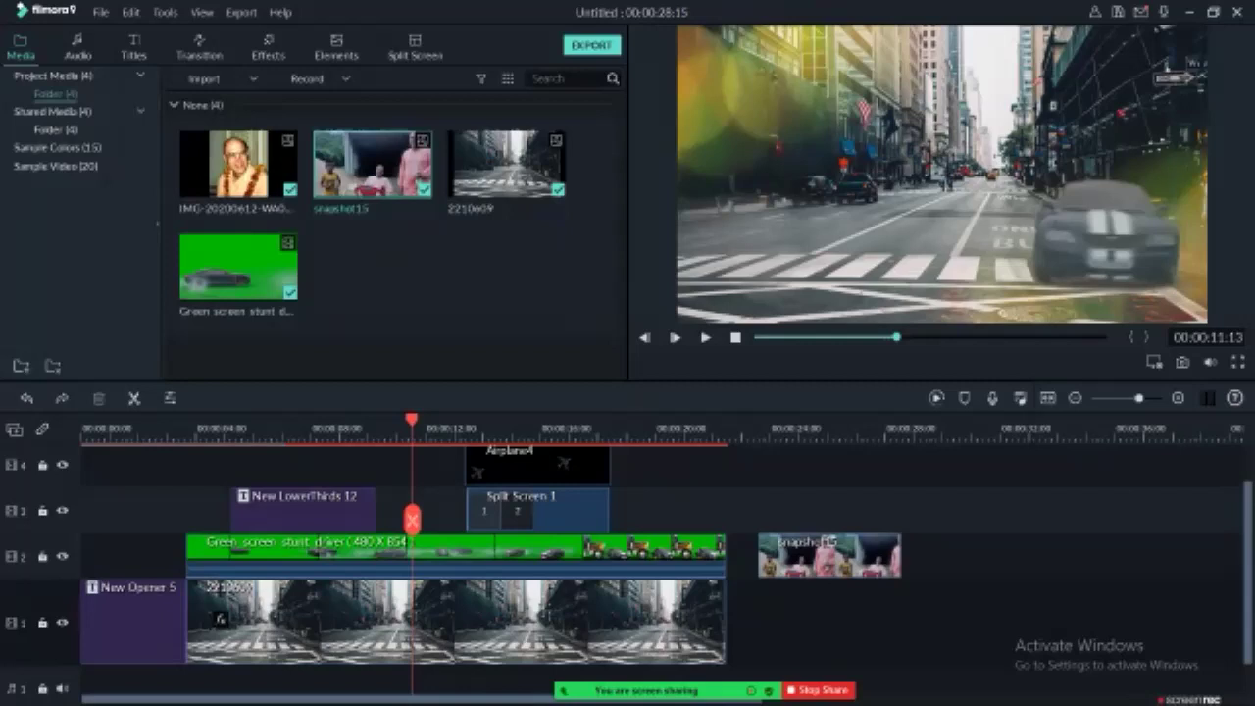
{"action": "key", "text": "space"}
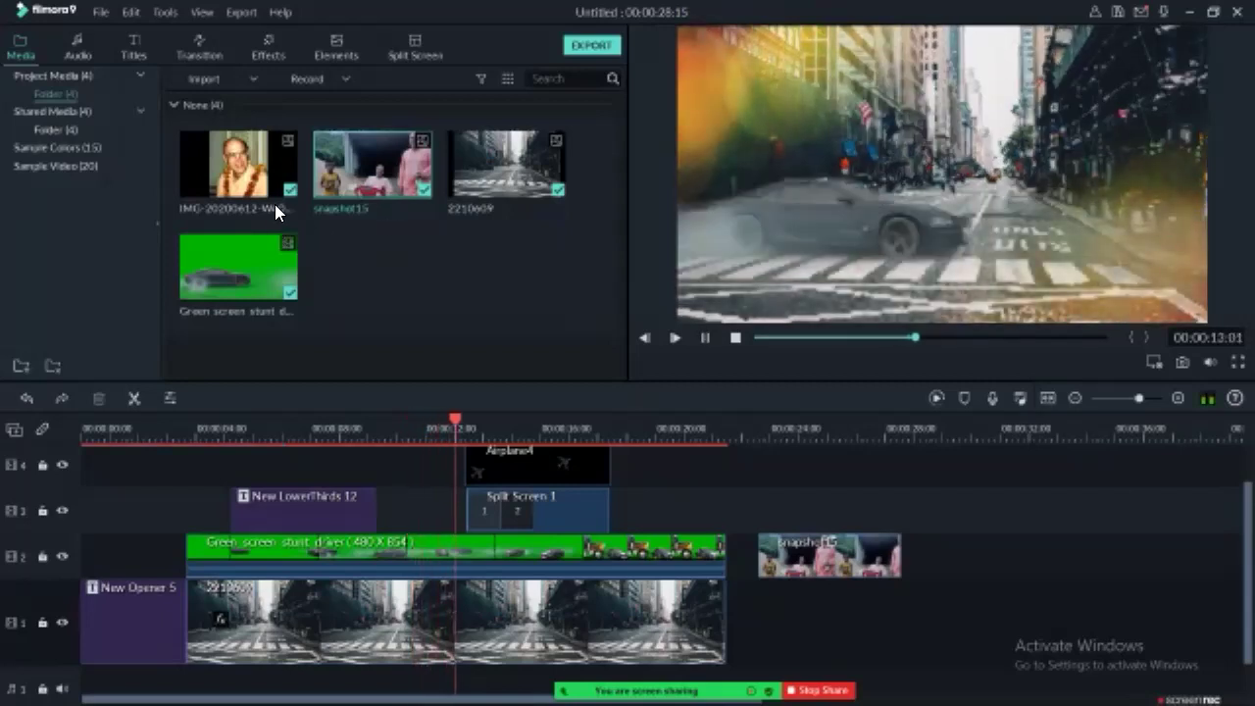
{"action": "key", "text": "space"}
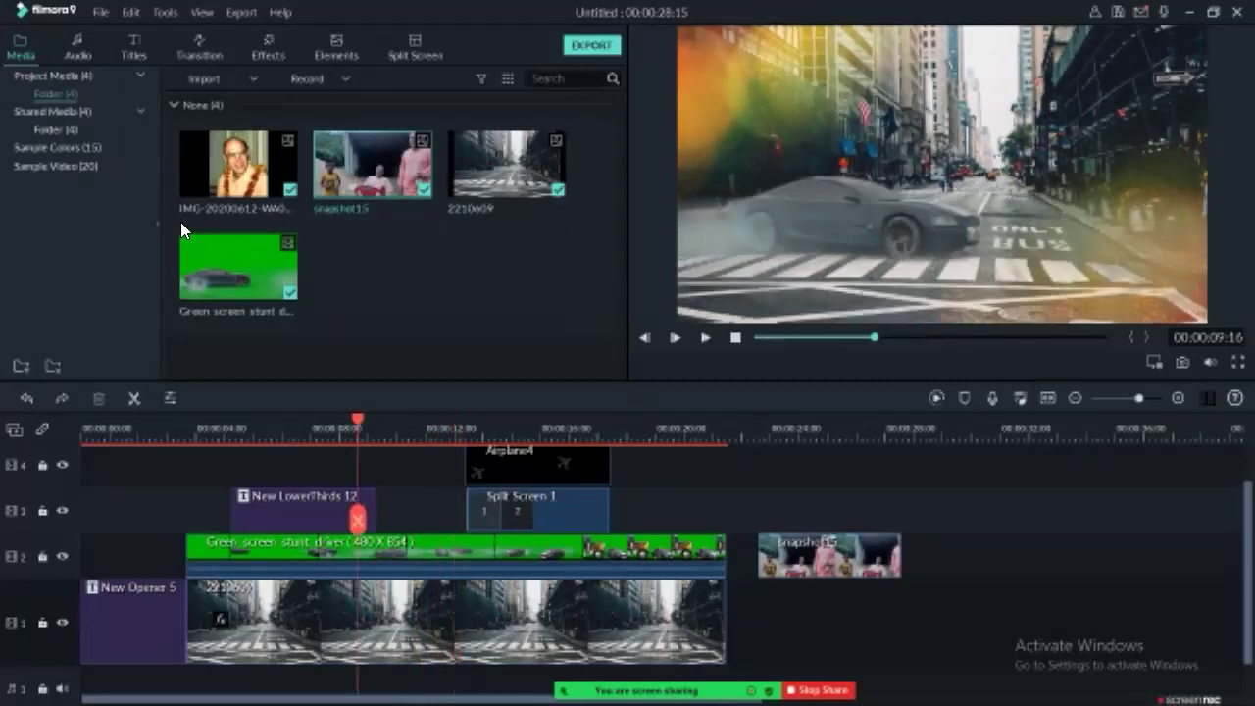
Step: Play the timeline from 9 seconds 16 frames to about 13 seconds and set the preview's playback quality to 1/2
{"action": "key", "text": "space"}
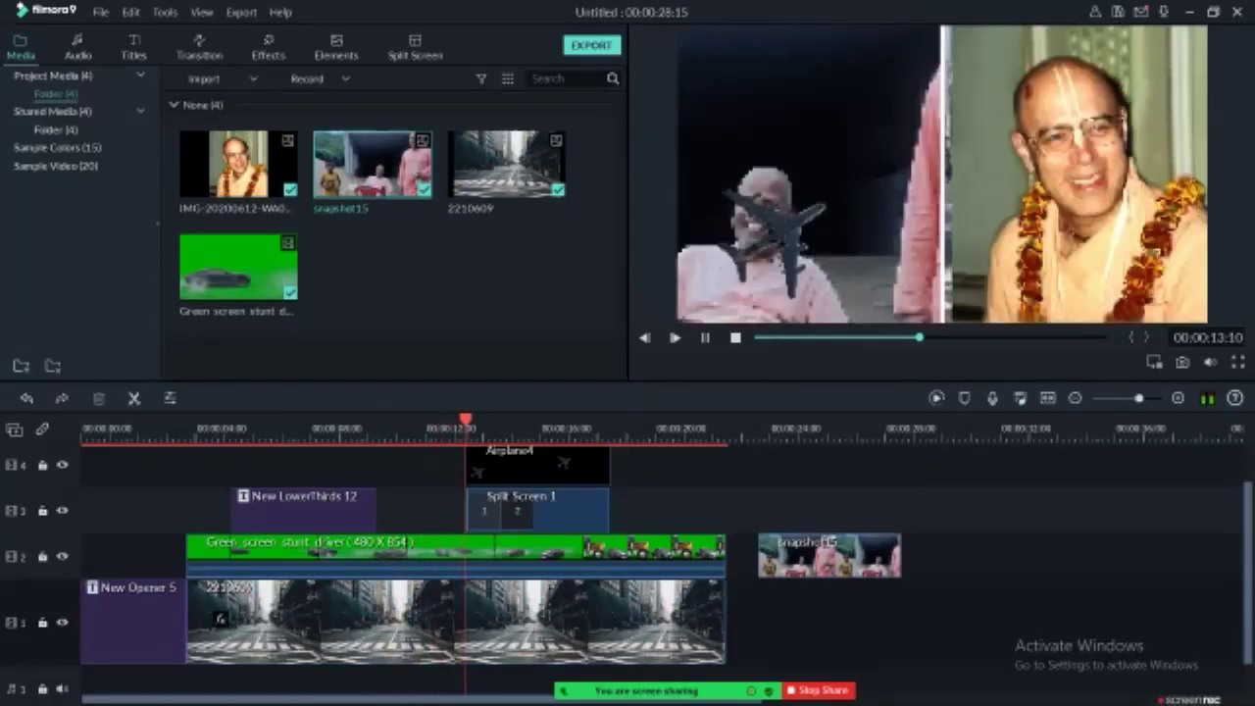
{"action": "right_click", "coordinate": [1036, 187]}
{"action": "mouse_move", "coordinate": [1088, 252]}
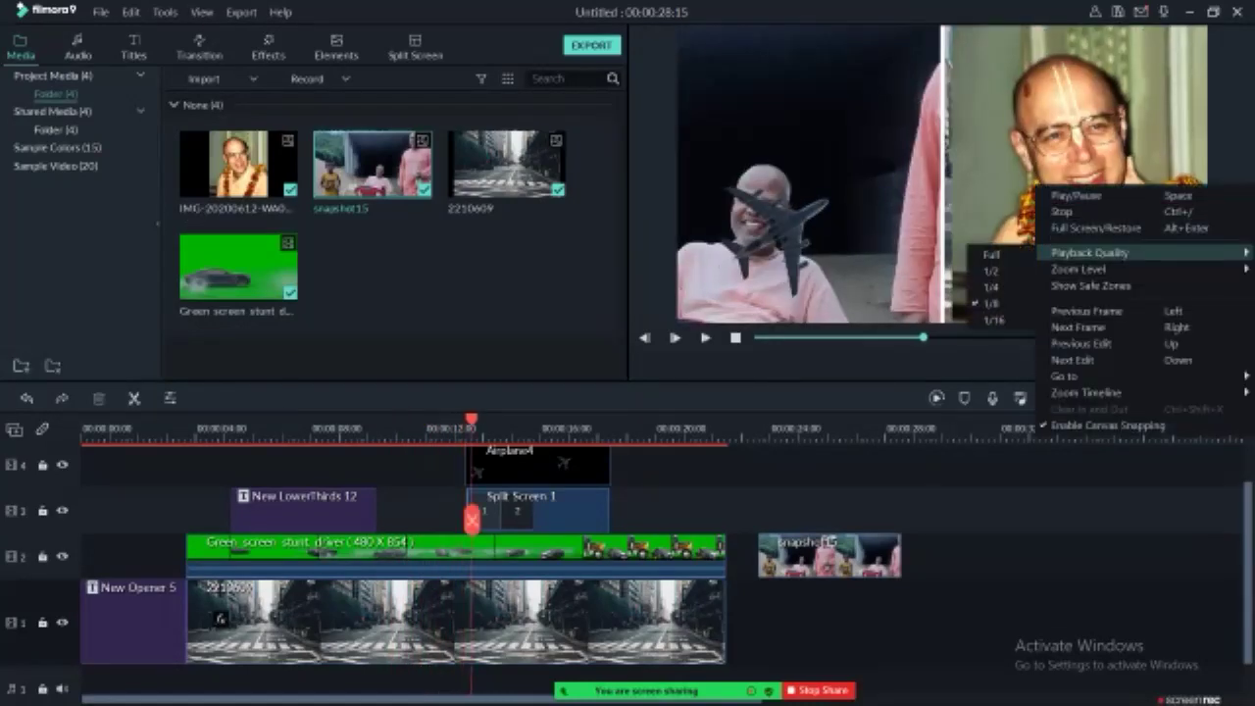
{"action": "left_click", "coordinate": [993, 270]}
Step: Zoom the preview to 50% and 100%, and return its zoom level to Fit
{"action": "right_click", "coordinate": [1035, 238]}
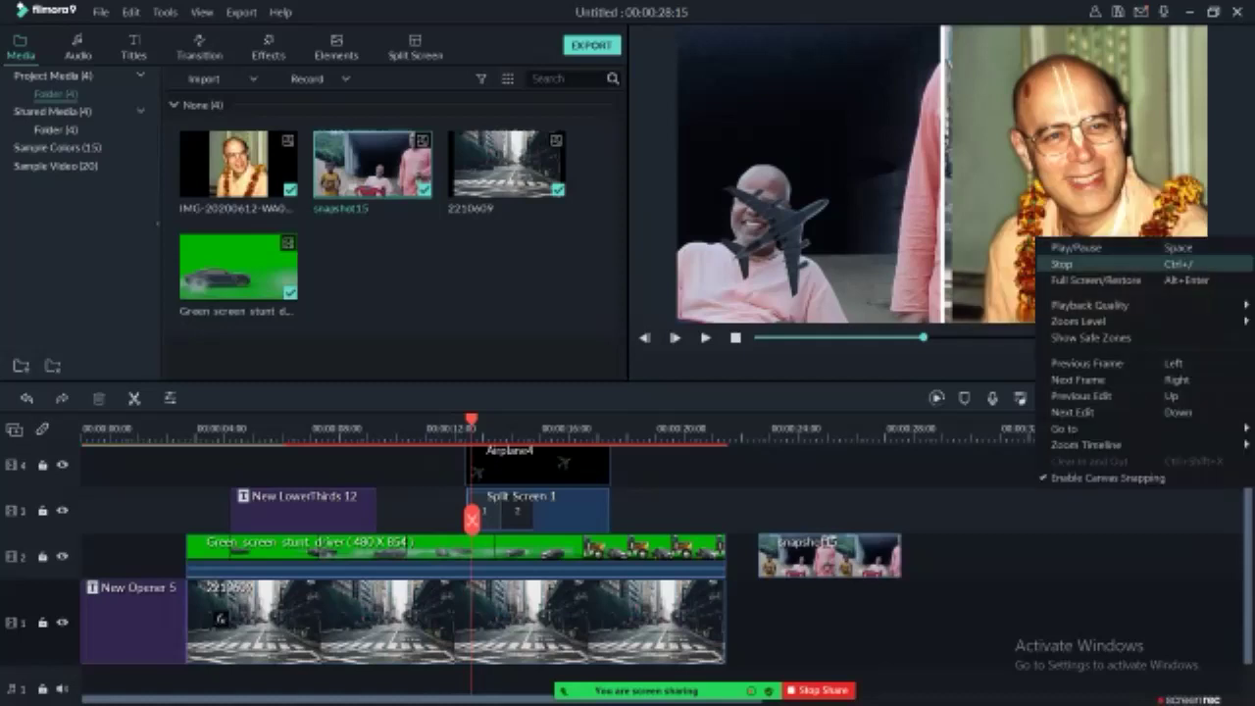
{"action": "mouse_move", "coordinate": [1089, 322]}
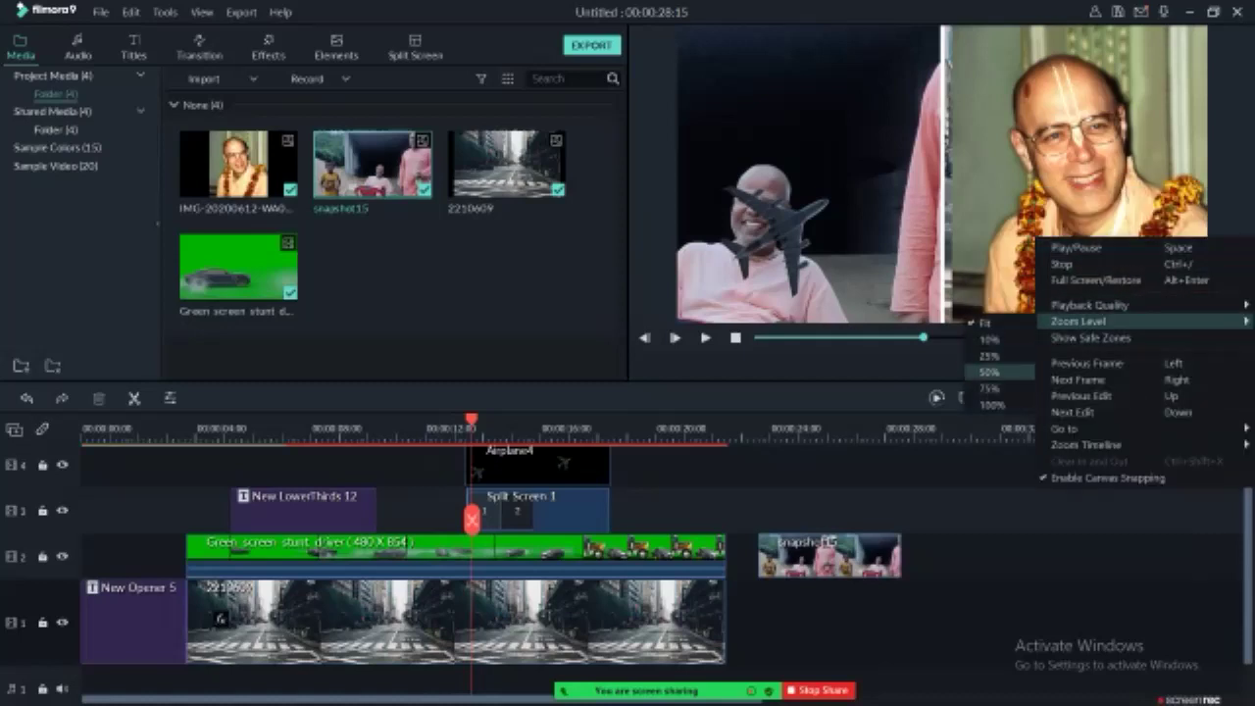
{"action": "left_click", "coordinate": [991, 373]}
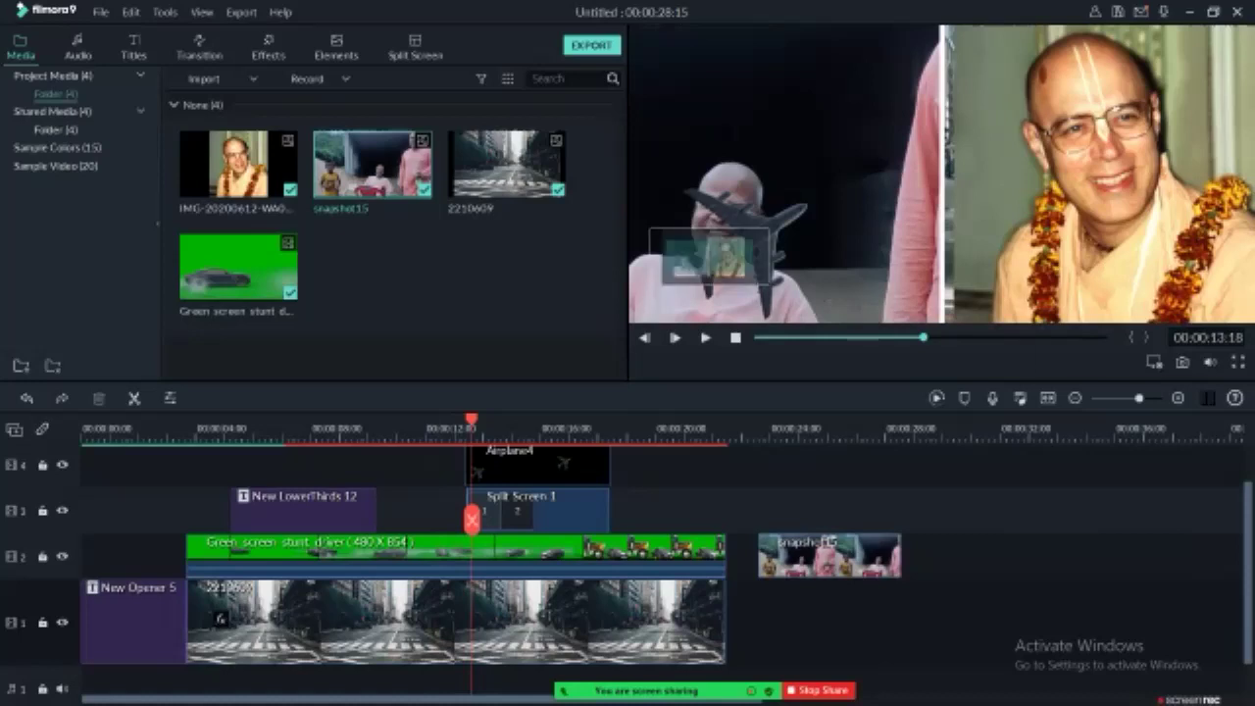
{"action": "right_click", "coordinate": [1038, 129]}
{"action": "mouse_move", "coordinate": [1079, 210]}
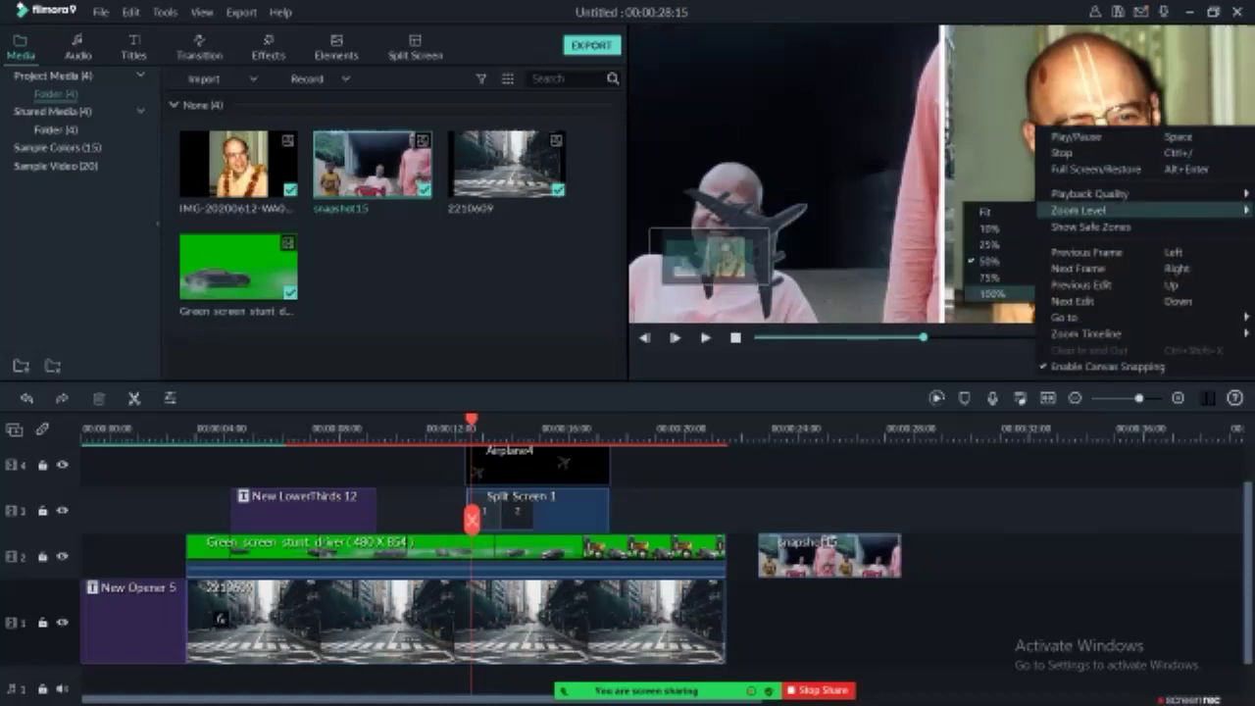
{"action": "left_click", "coordinate": [992, 294]}
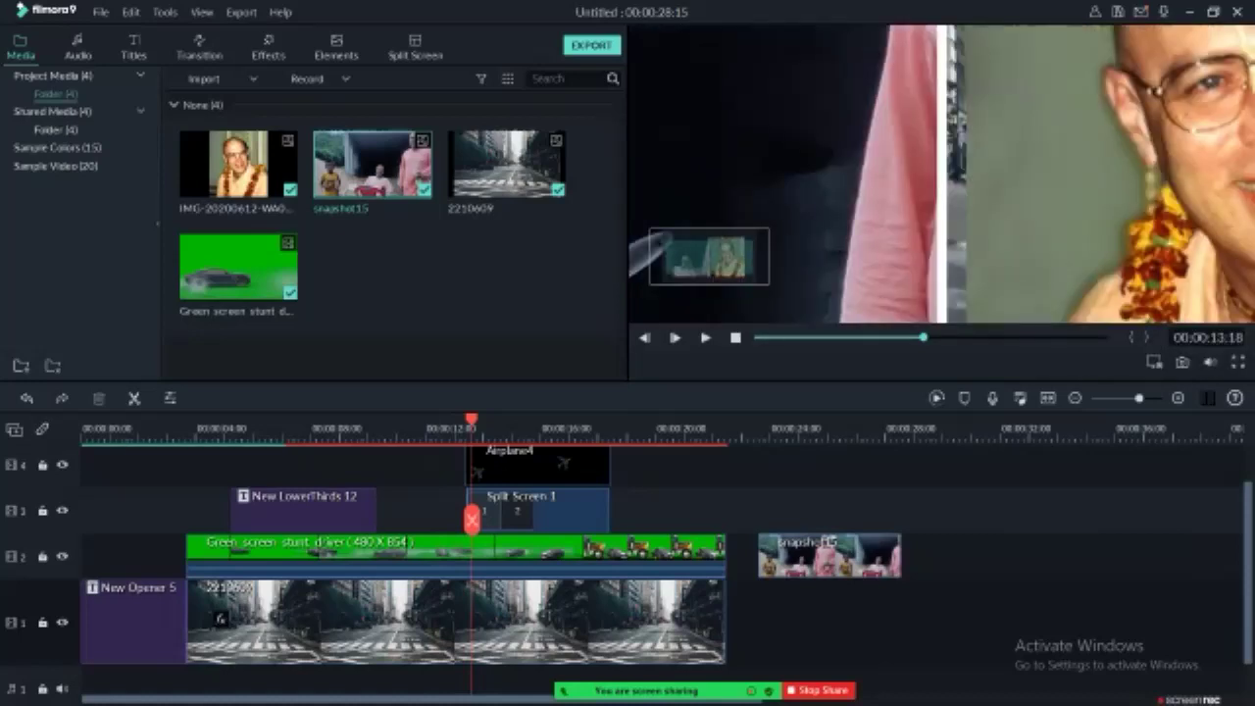
{"action": "right_click", "coordinate": [1037, 218]}
{"action": "mouse_move", "coordinate": [1079, 300]}
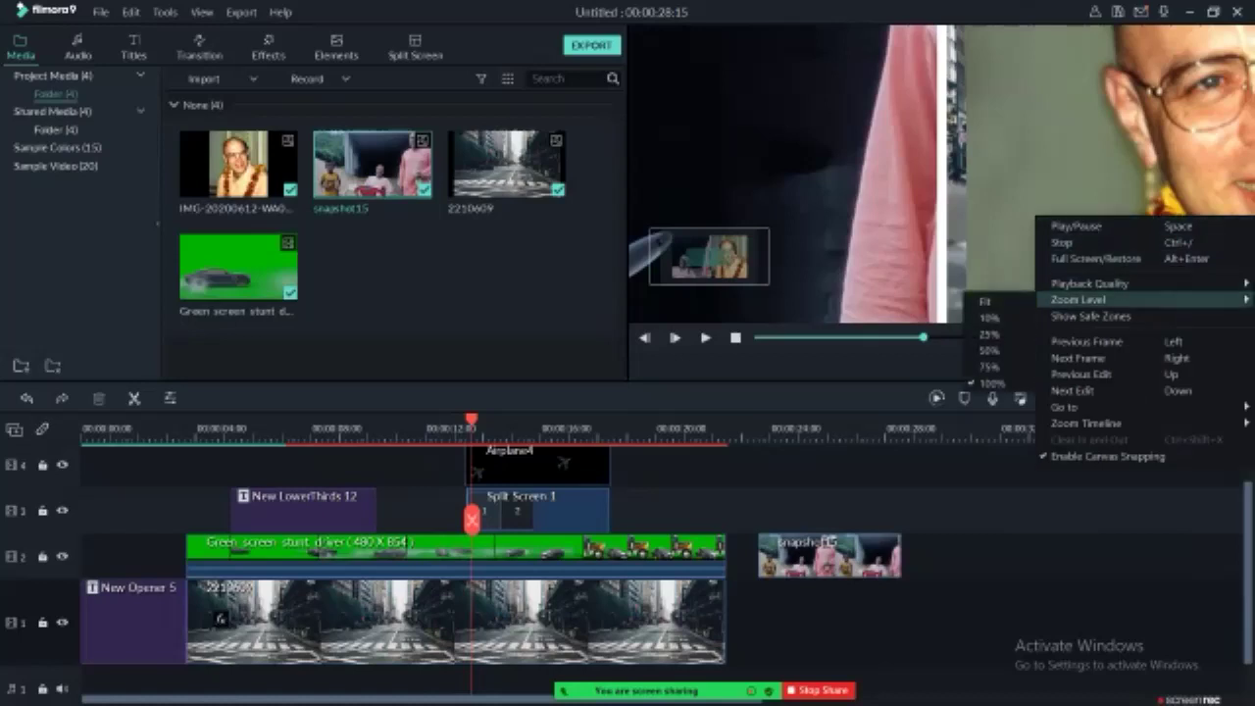
{"action": "left_click", "coordinate": [986, 302]}
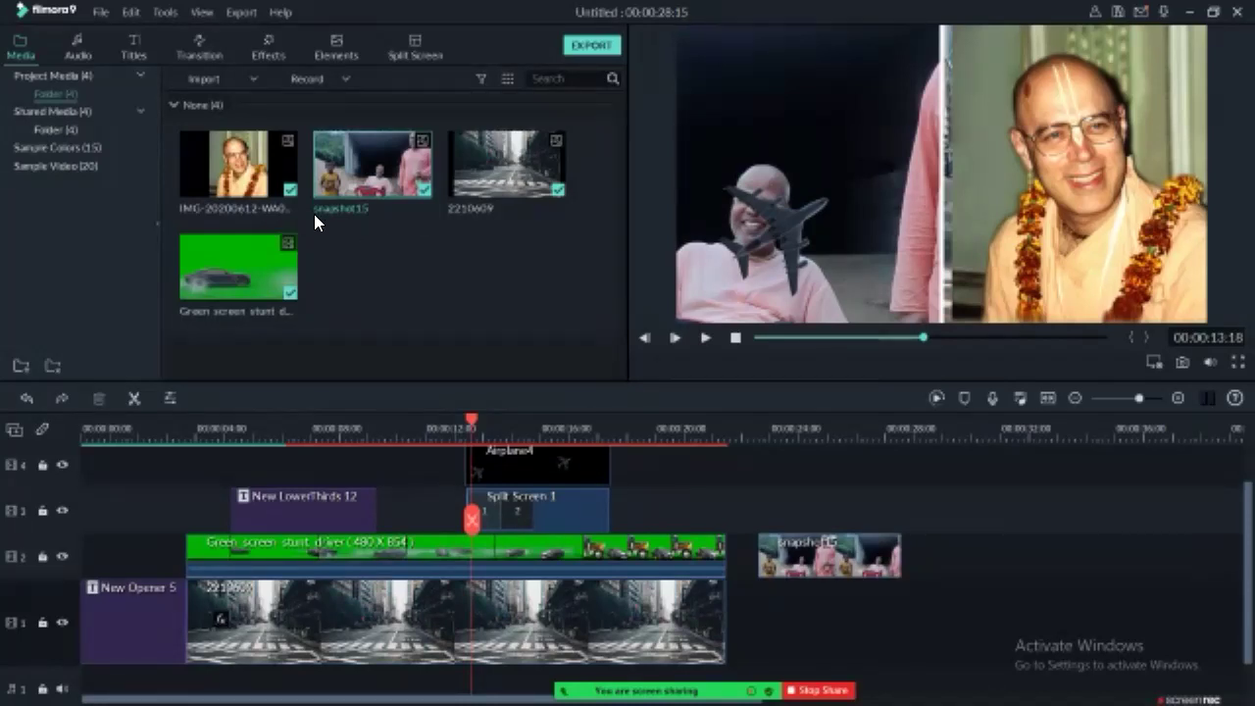
Step: Move the playhead past the split screen section and park it at 23 seconds, in the gap before the snapshot15 clip
{"action": "left_click", "coordinate": [624, 429]}
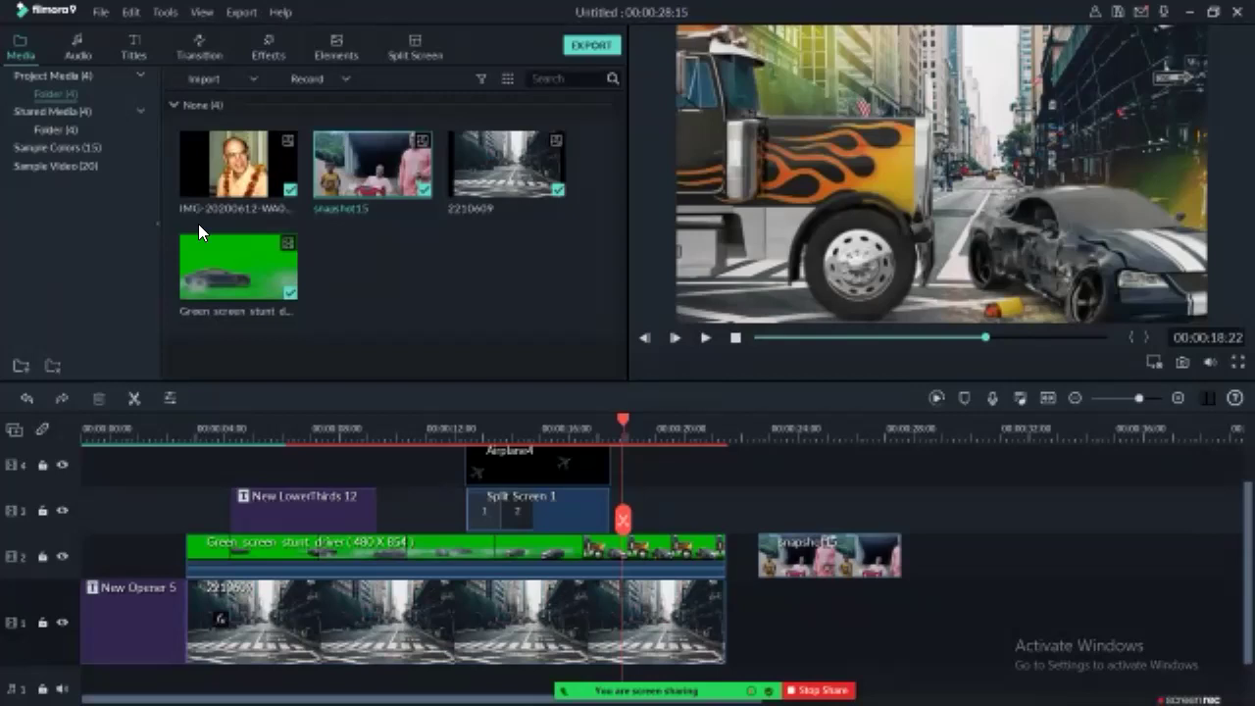
{"action": "left_click", "coordinate": [733, 429]}
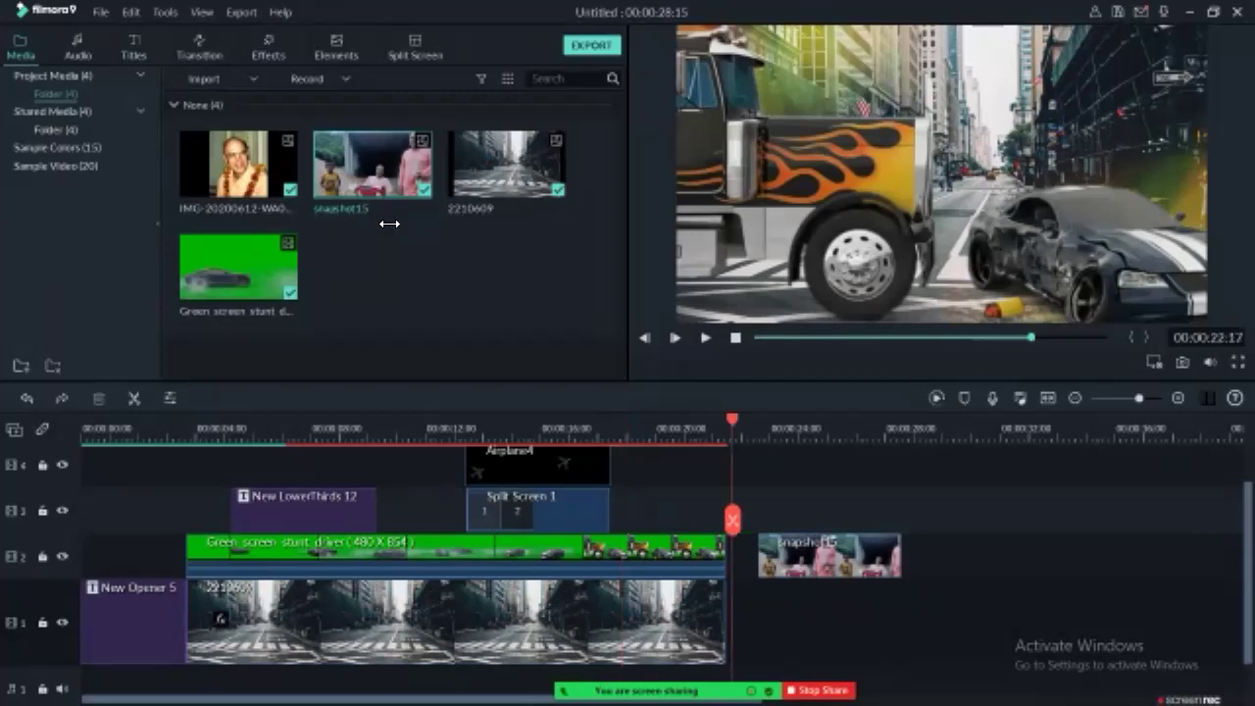
{"action": "left_click", "coordinate": [740, 429]}
{"action": "left_click", "coordinate": [753, 432]}
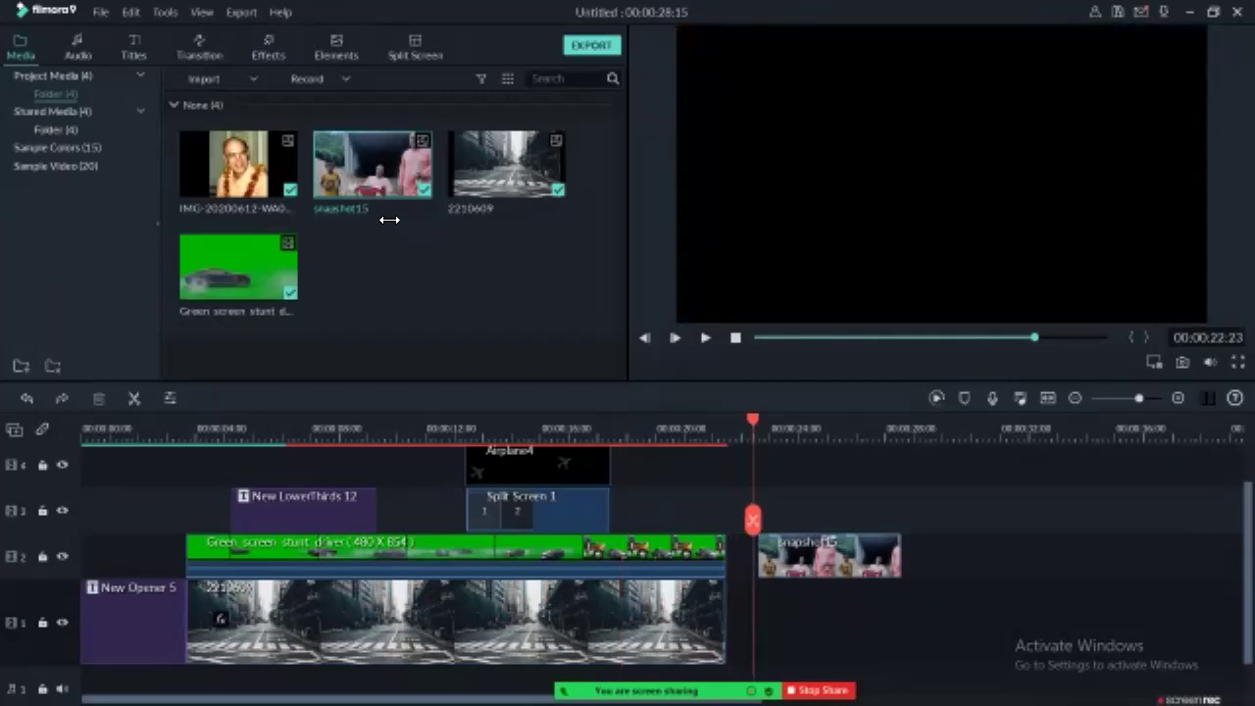
{"action": "key", "text": "Up"}
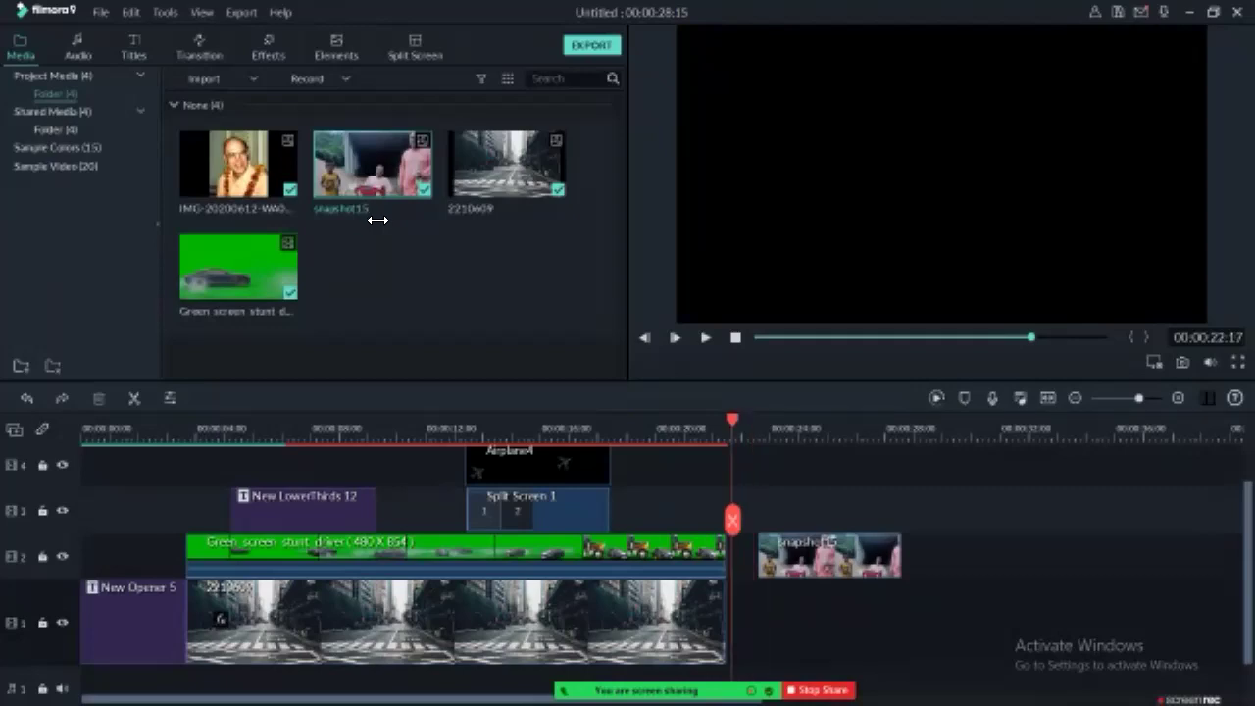
{"action": "left_click", "coordinate": [744, 428]}
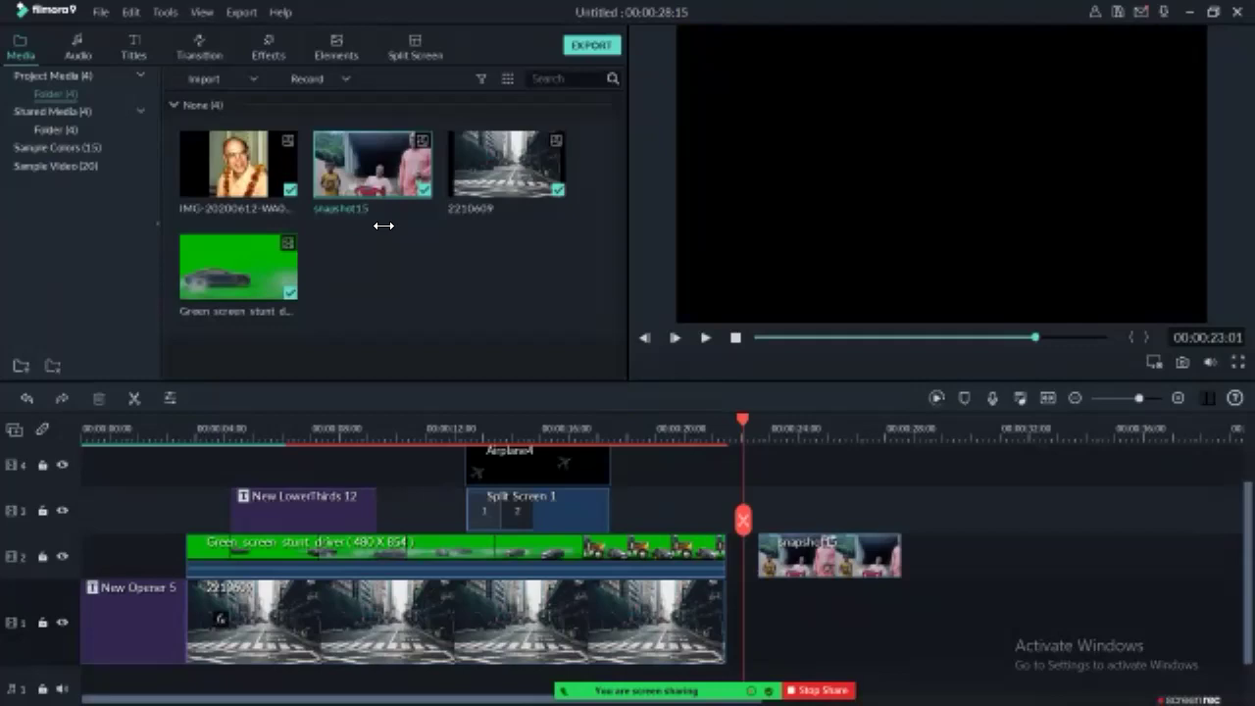
{"action": "left_click", "coordinate": [736, 427]}
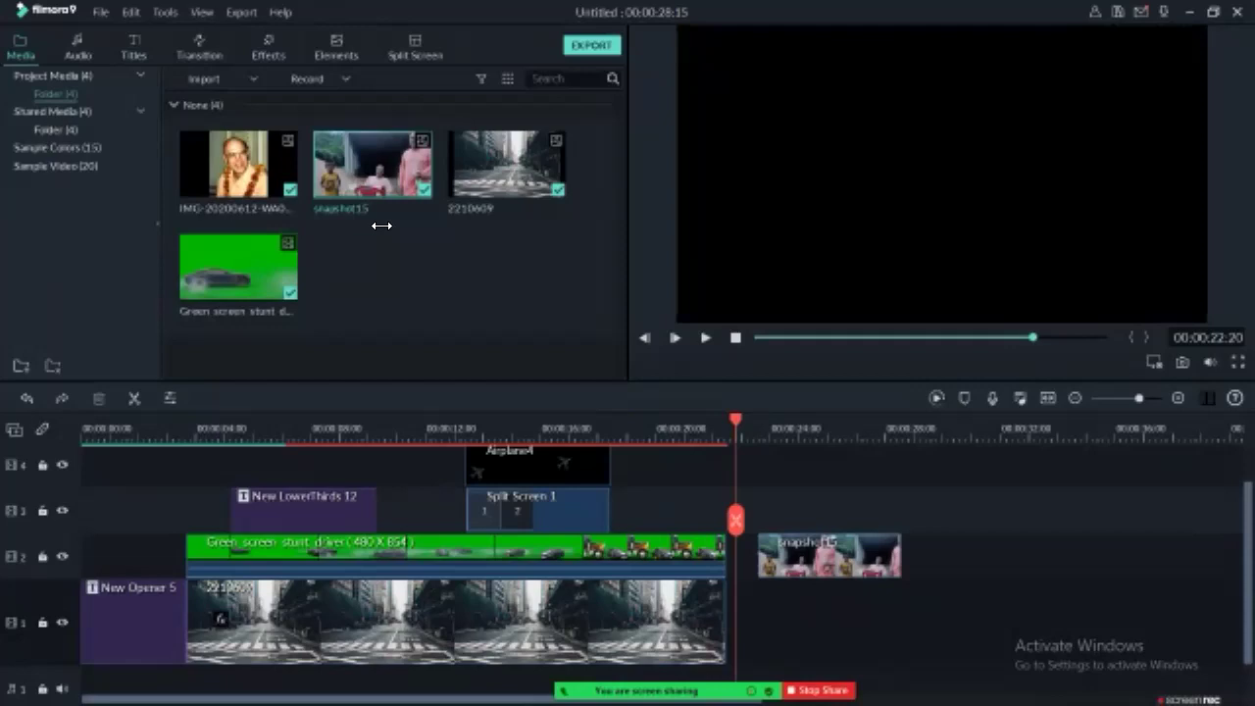
{"action": "left_click", "coordinate": [748, 428]}
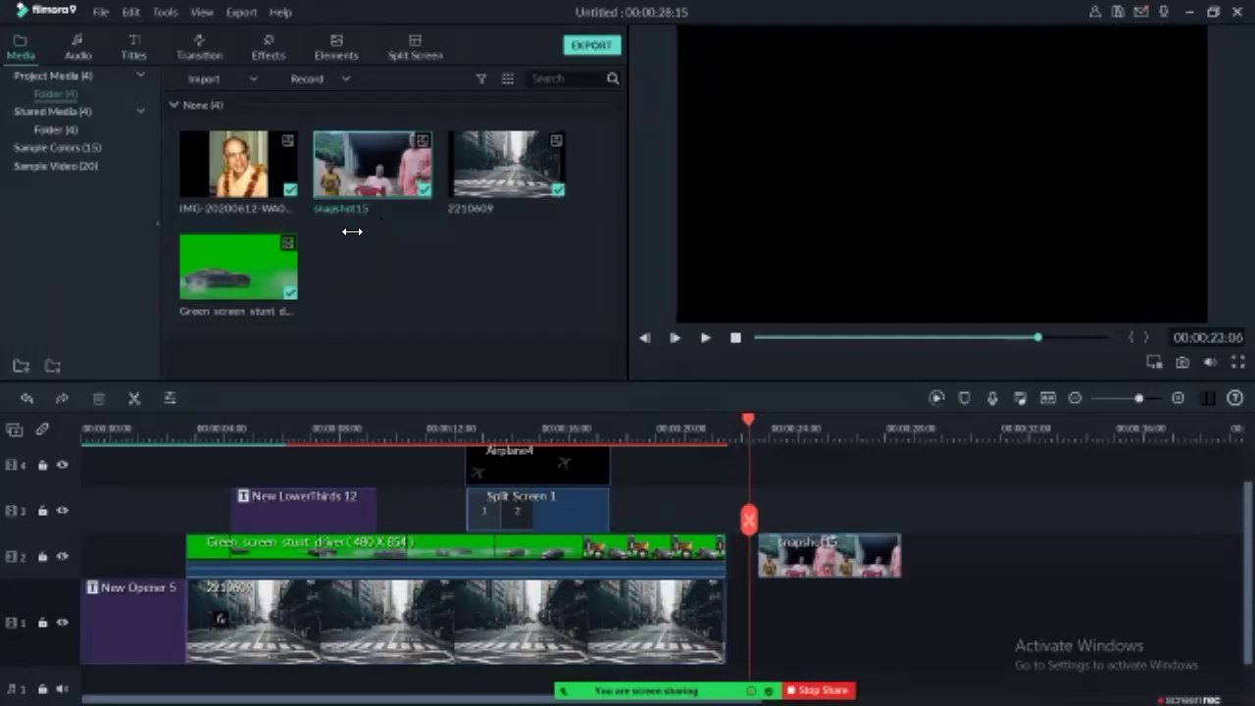
{"action": "left_click", "coordinate": [742, 429]}
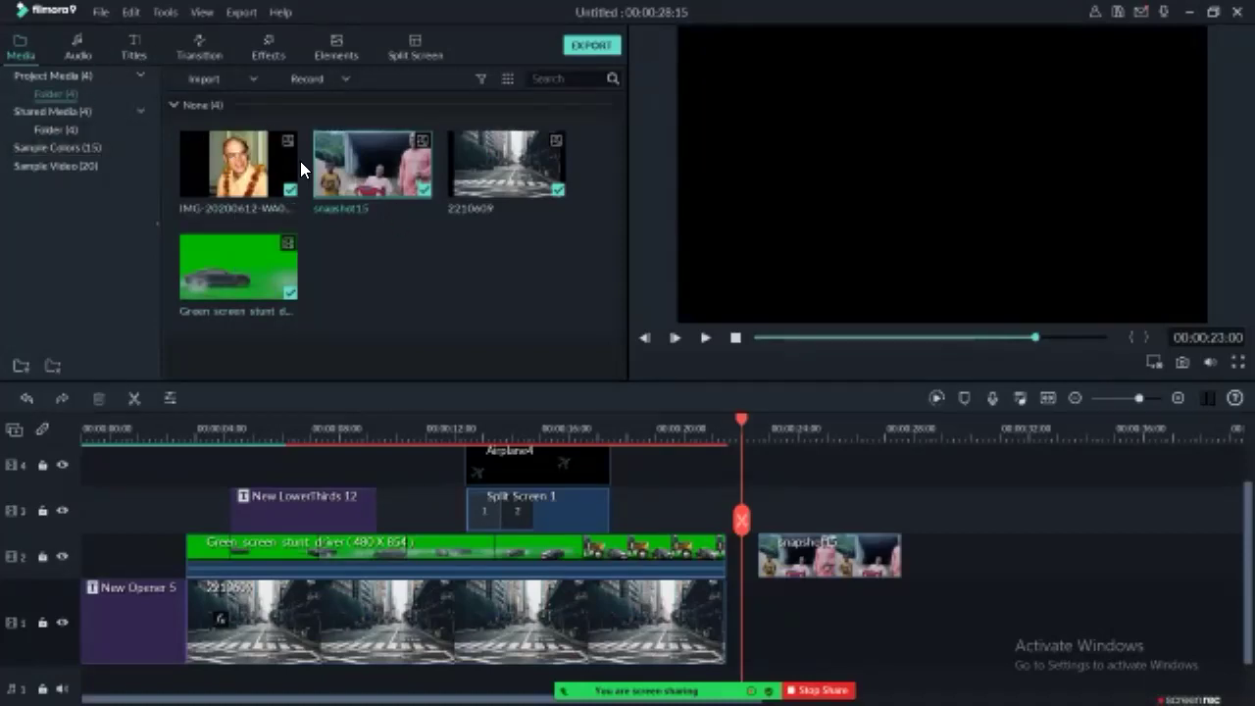
{"action": "mouse_move", "coordinate": [667, 691]}
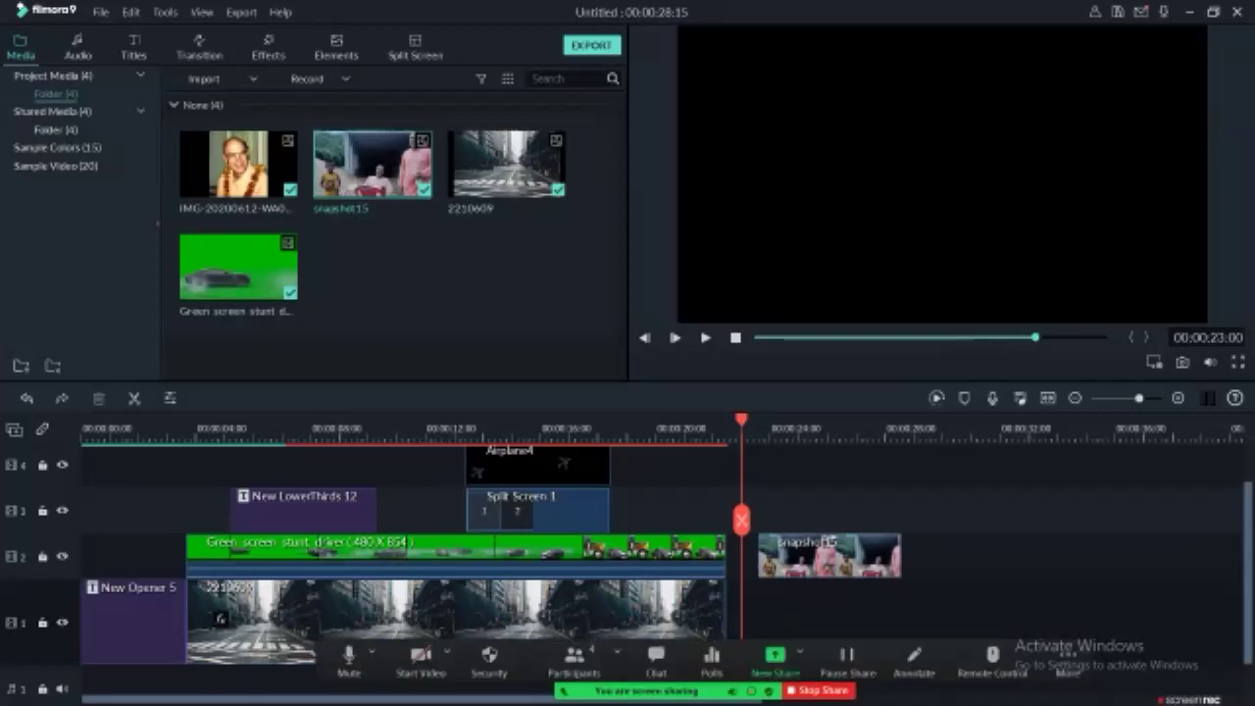